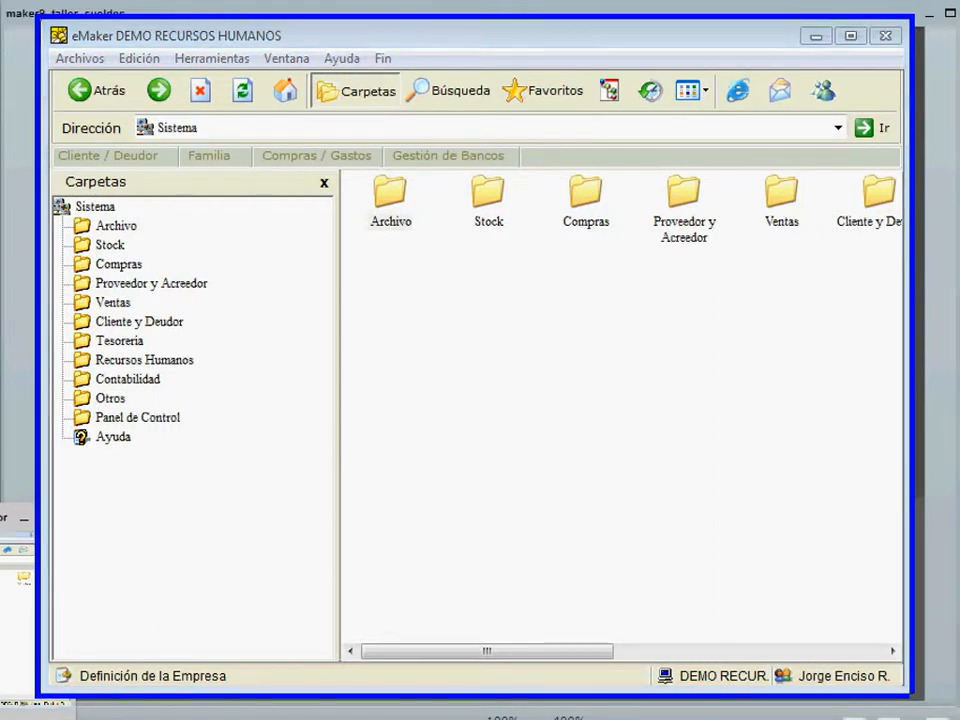
# - Open the Definición de la Empresa list in the Configuración del Sistema folder of Panel de Control
pyautogui.click(137, 419)
pyautogui.click(203, 440)
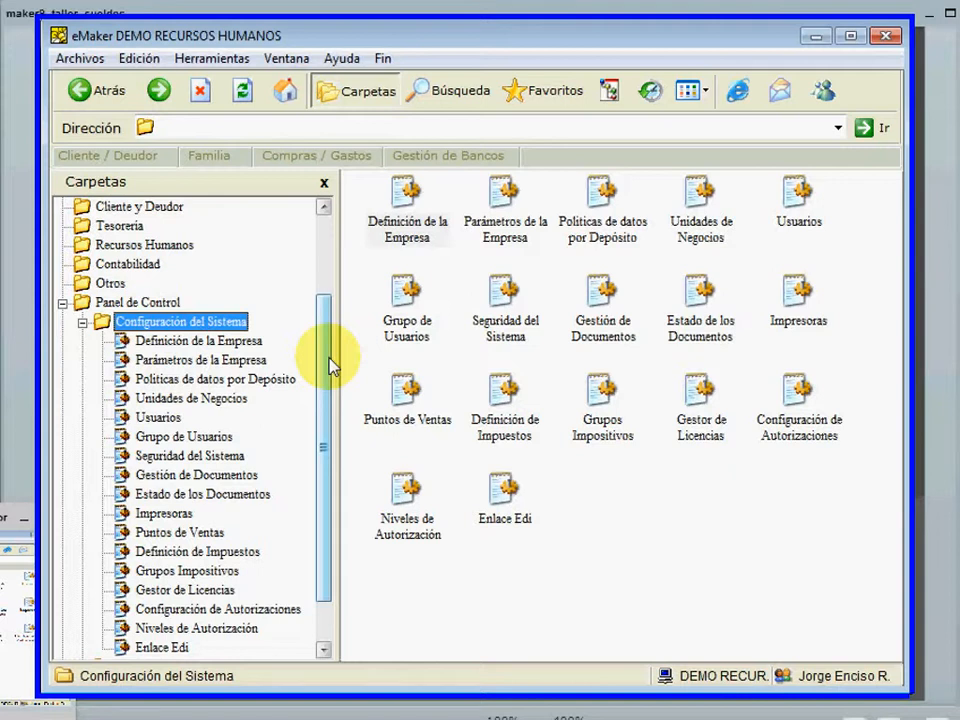
pyautogui.doubleClick(193, 342)
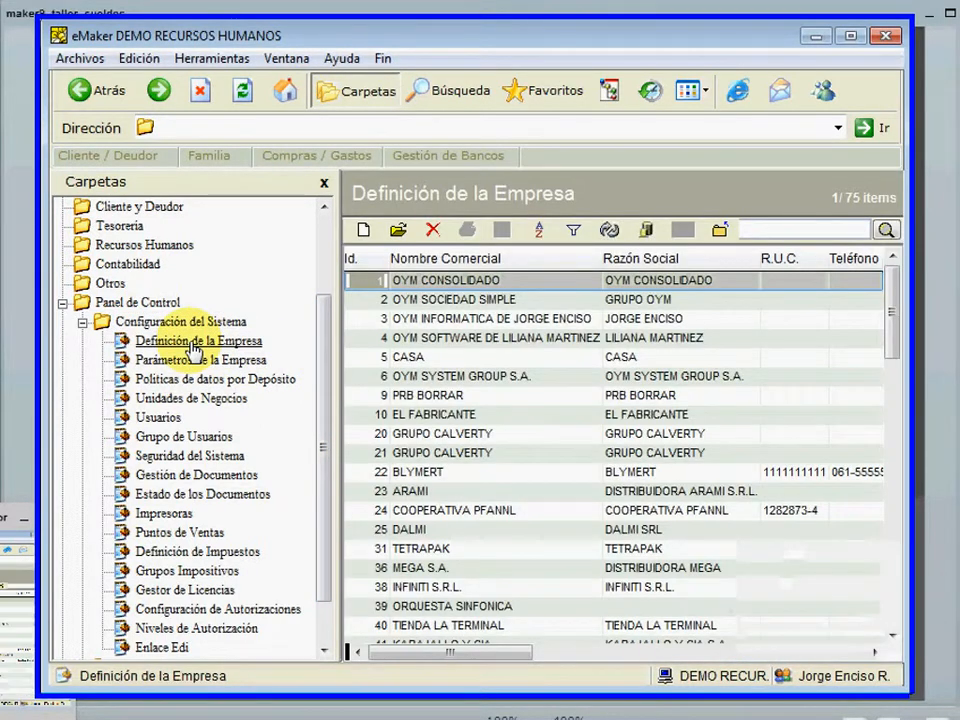
# - Find the company DEMO RECURSOS HUMANOS in the company list and open its definition record
pyautogui.click(399, 320)
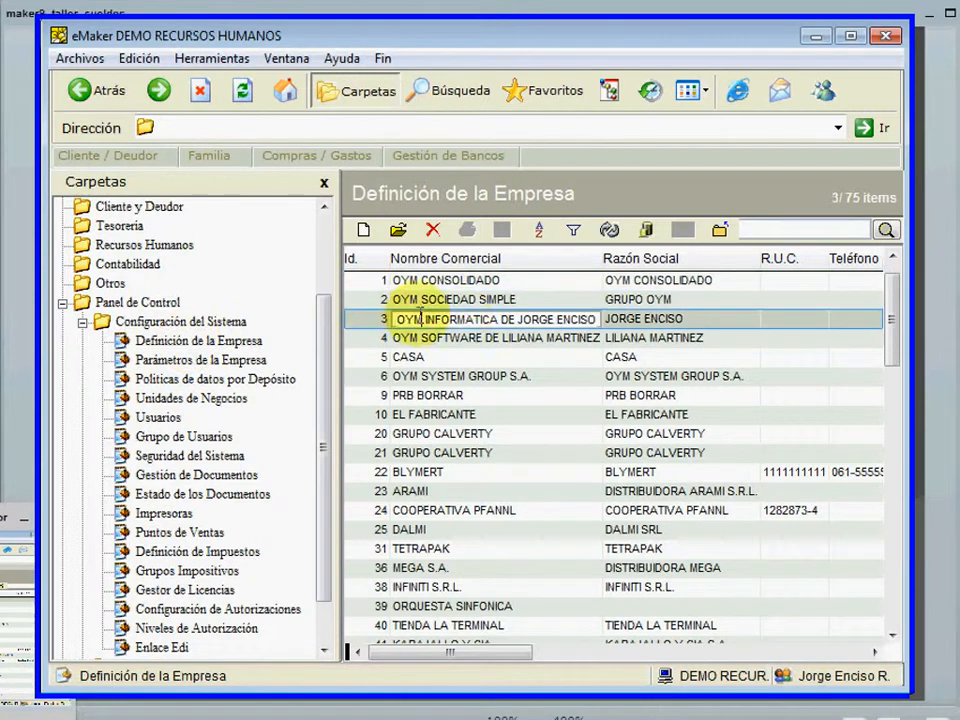
pyautogui.scroll(-3, 521, 328)
pyautogui.scroll(-18, 521, 328)
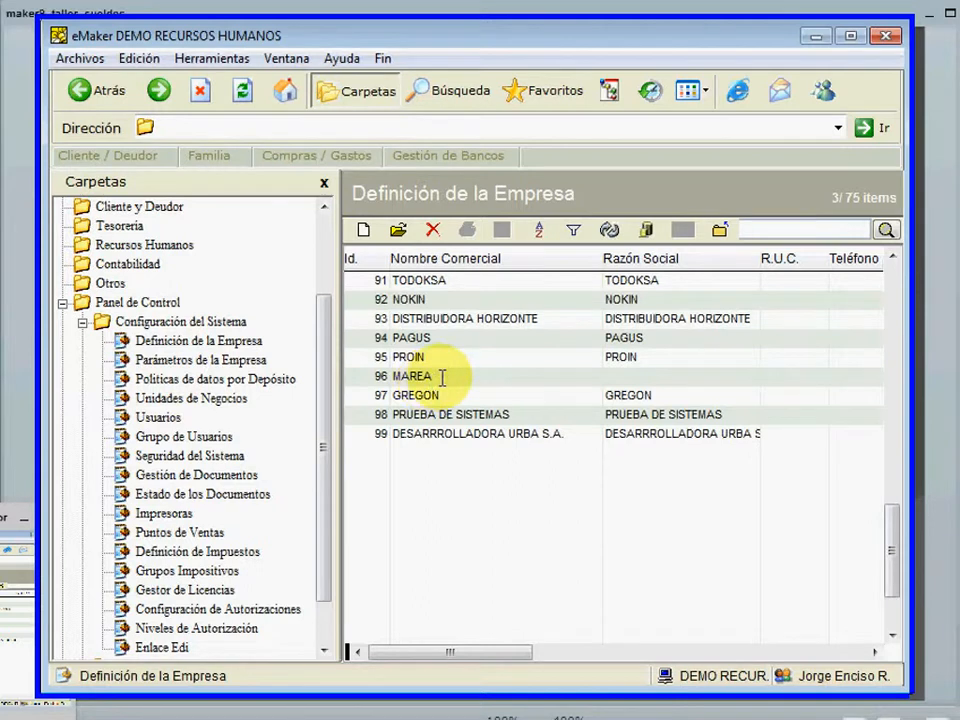
pyautogui.scroll(5, 442, 376)
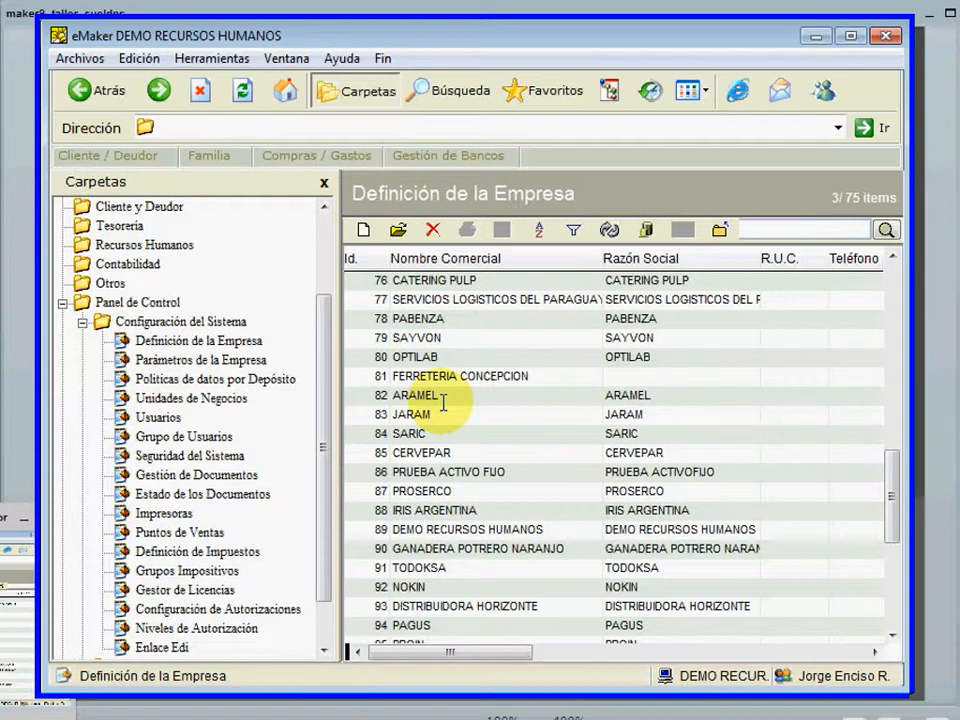
pyautogui.click(428, 531)
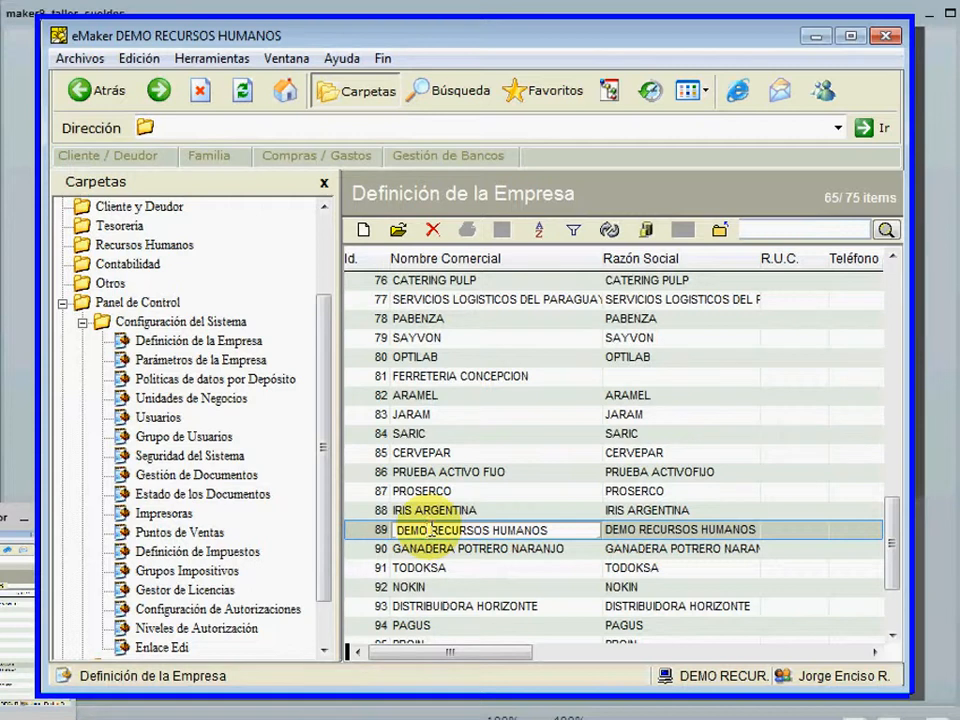
pyautogui.doubleClick(483, 527)
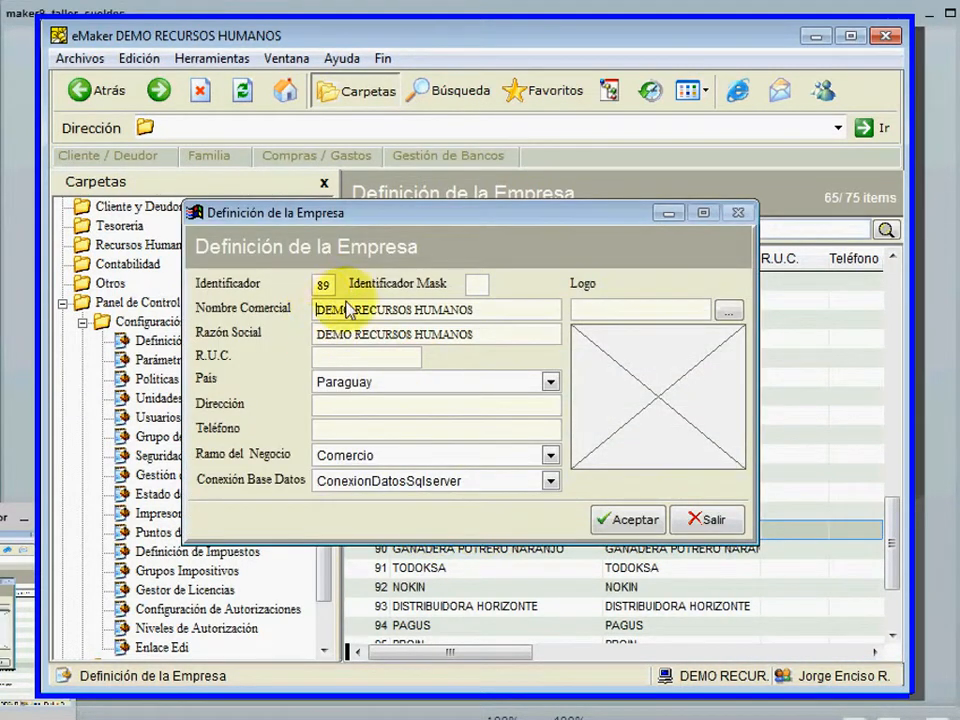
# - Review the record's commercial name and database connection options, exit without saving, and look through the list of selectable companies
pyautogui.moveTo(474, 309); pyautogui.dragTo(316, 309)
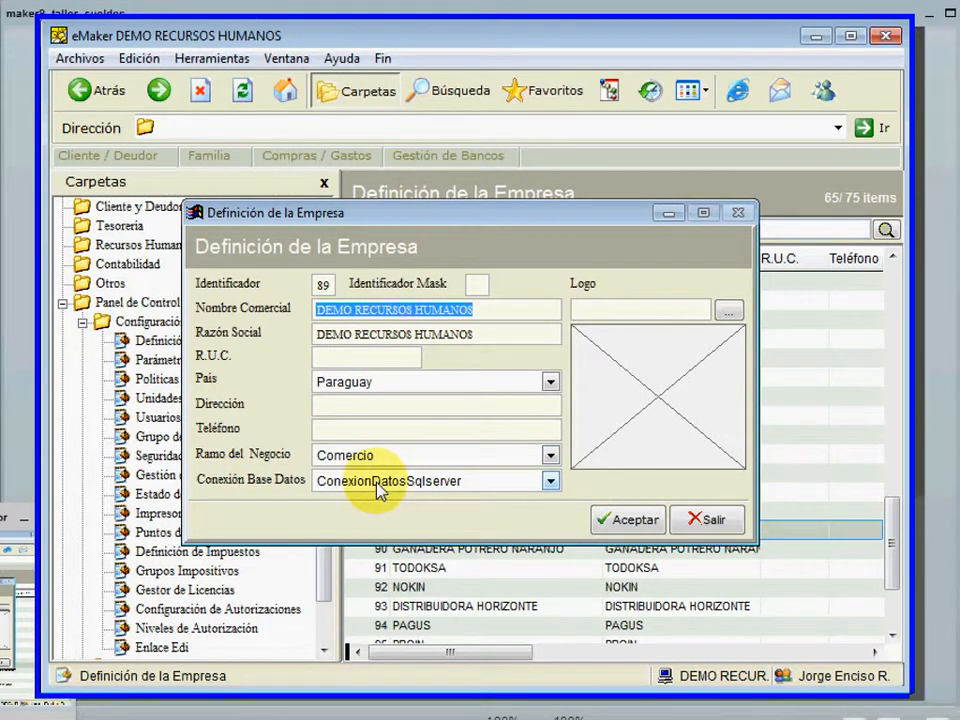
pyautogui.click(447, 484)
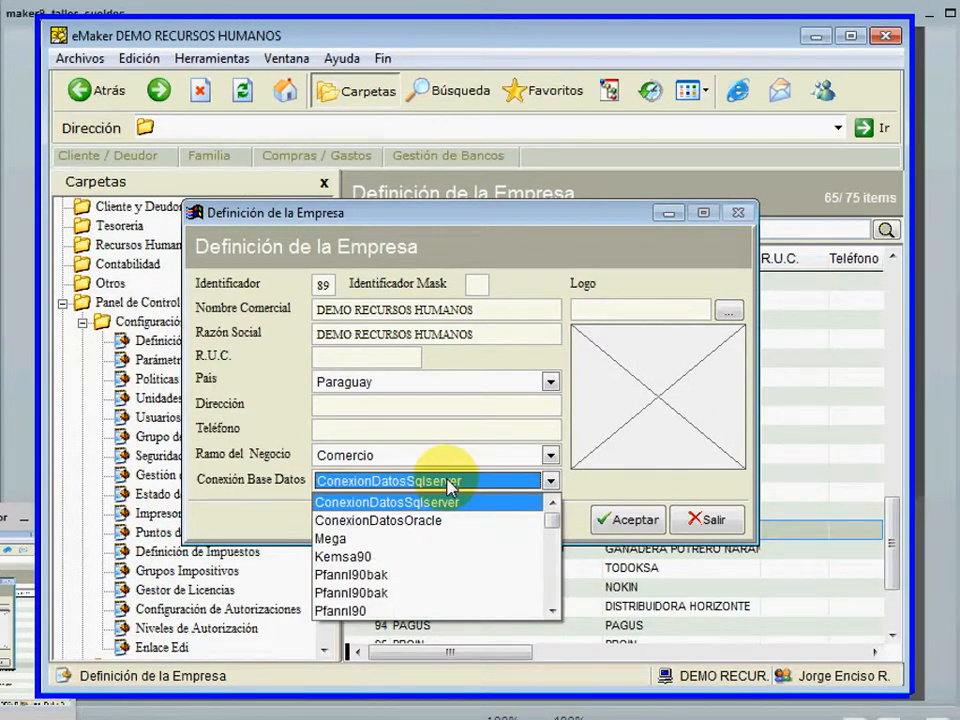
pyautogui.click(447, 484)
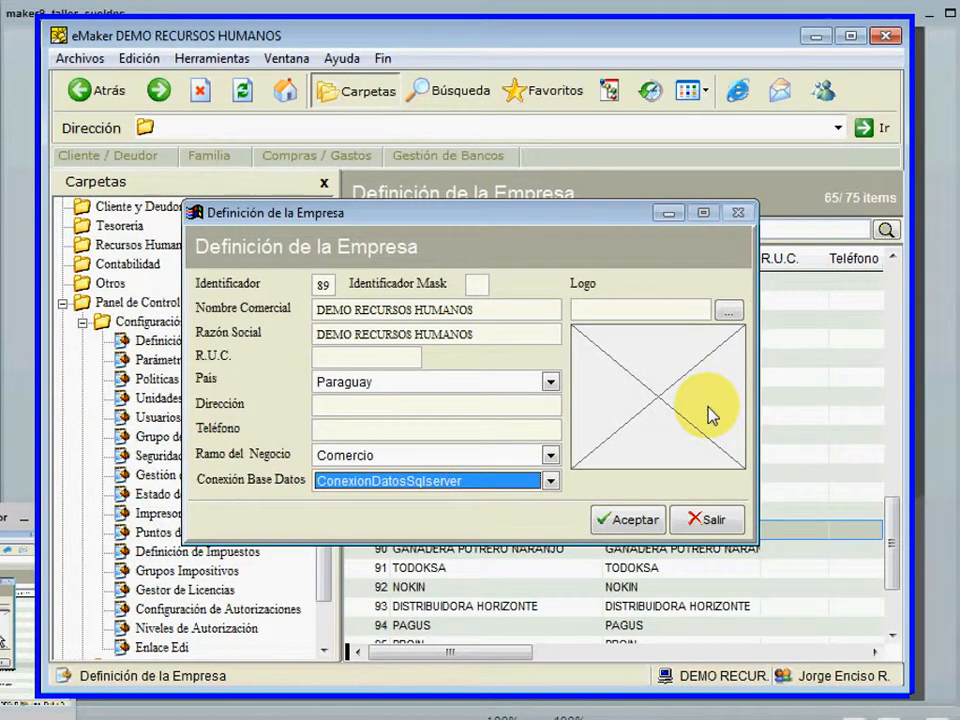
pyautogui.click(693, 520)
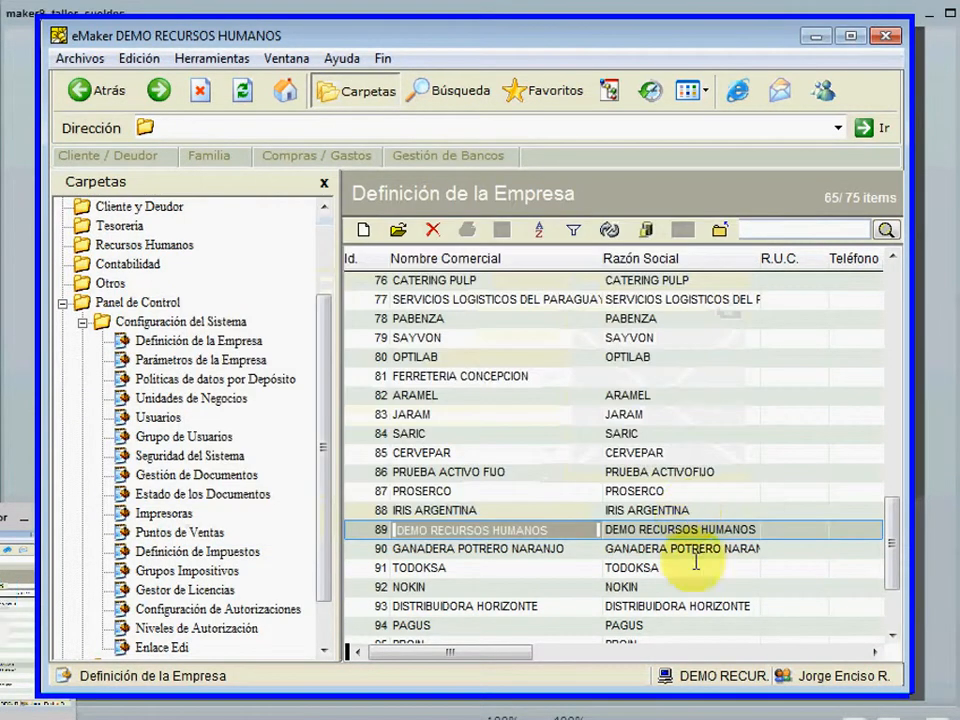
pyautogui.click(725, 680)
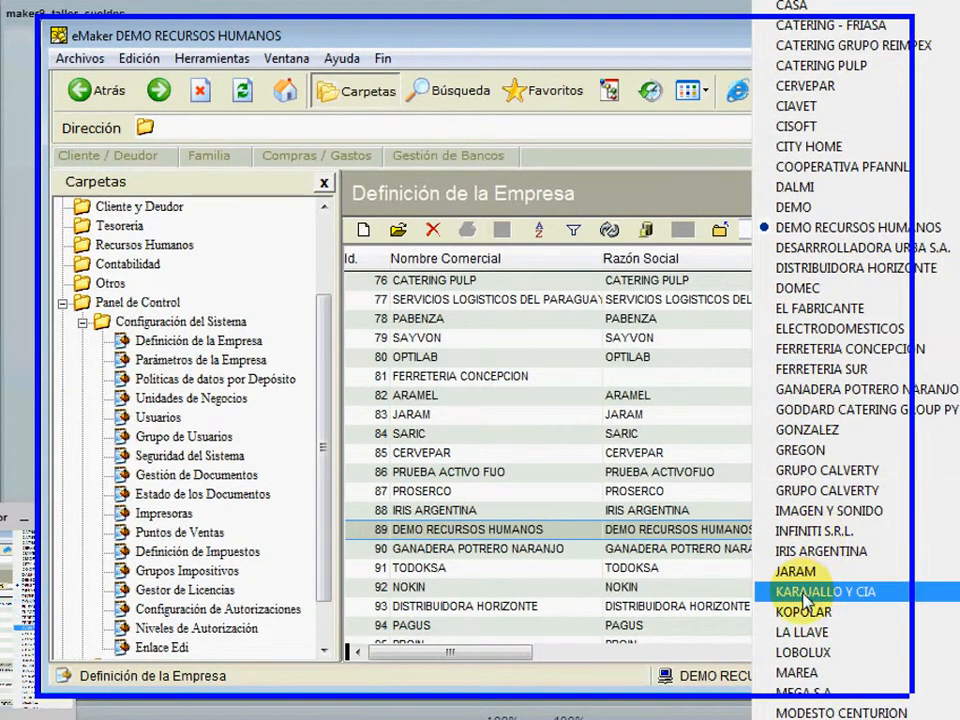
pyautogui.click(455, 535)
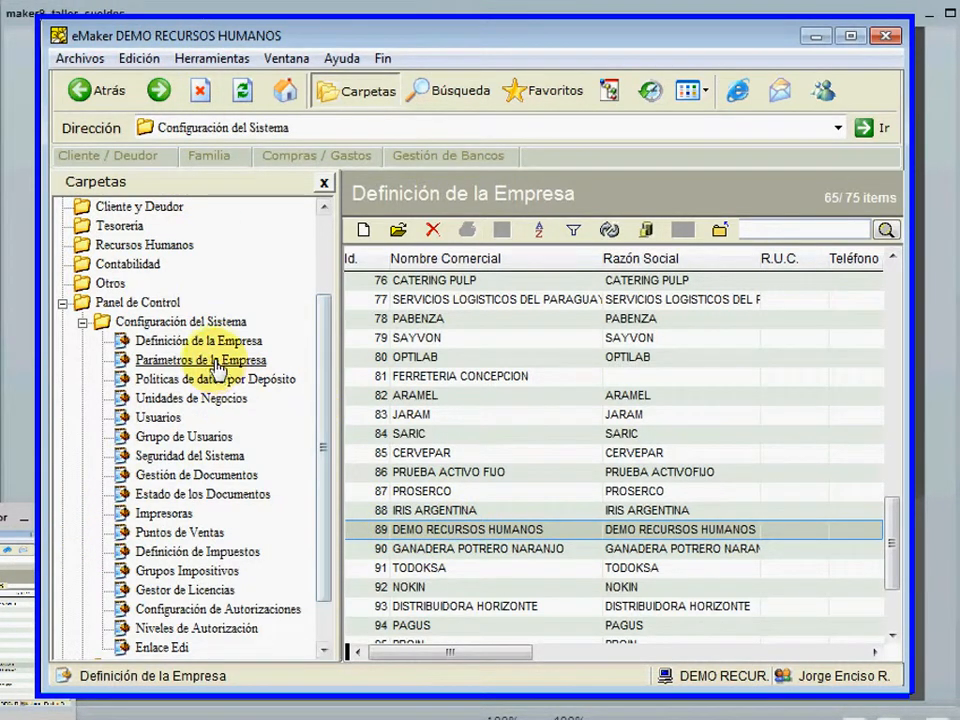
# - Choose GUARANIES (code 01) as the local currency in Parámetros de la Empresa, and exit the form without accepting
pyautogui.click(174, 362)
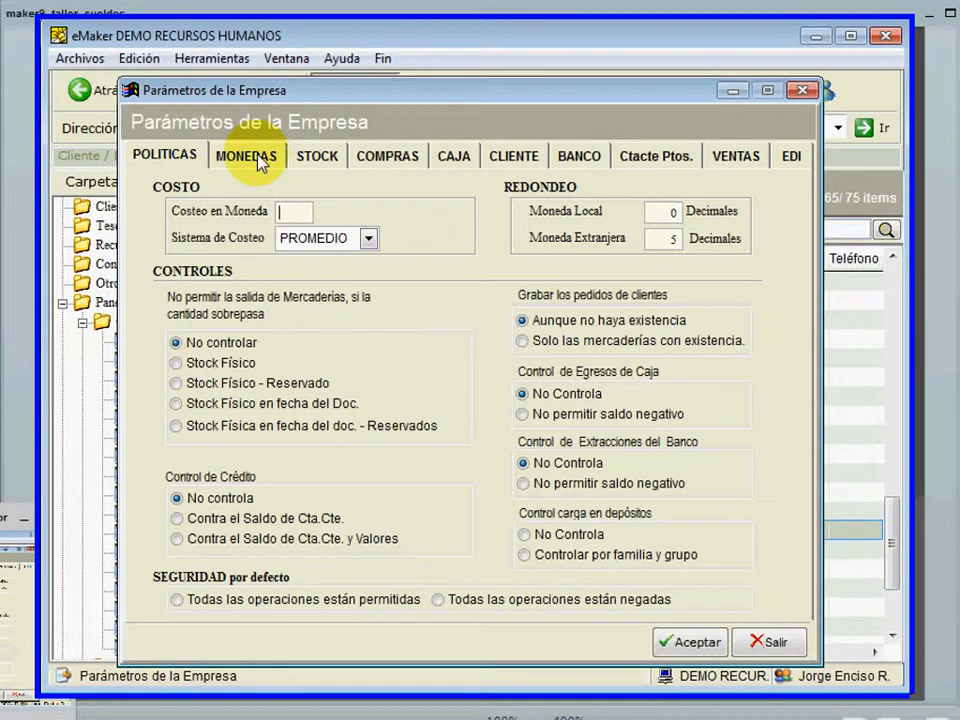
pyautogui.click(259, 163)
pyautogui.click(310, 222)
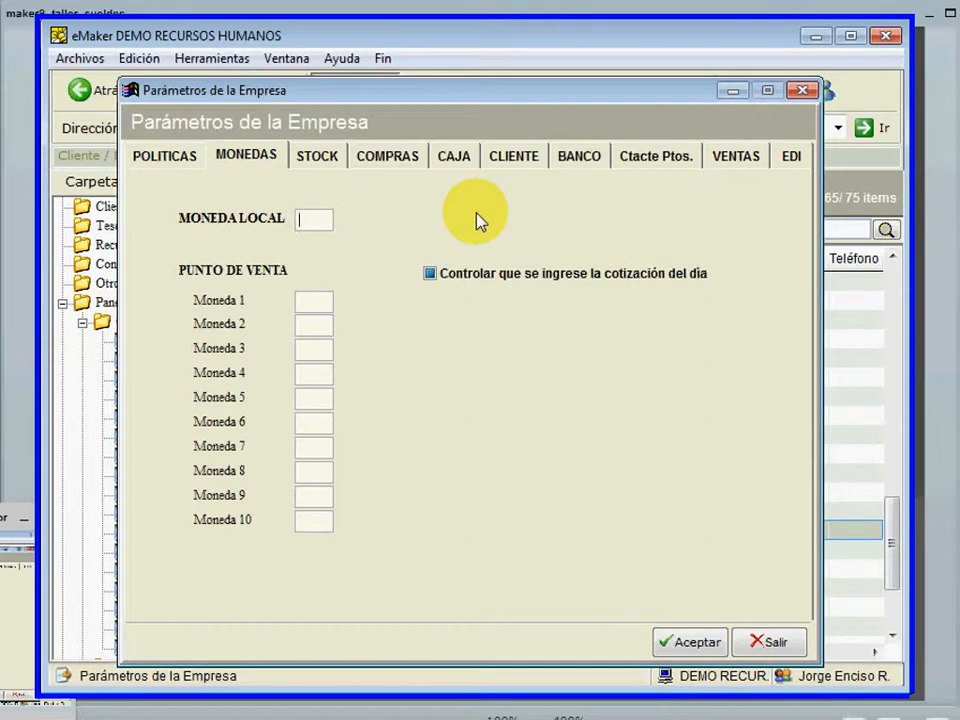
pyautogui.press('F4')
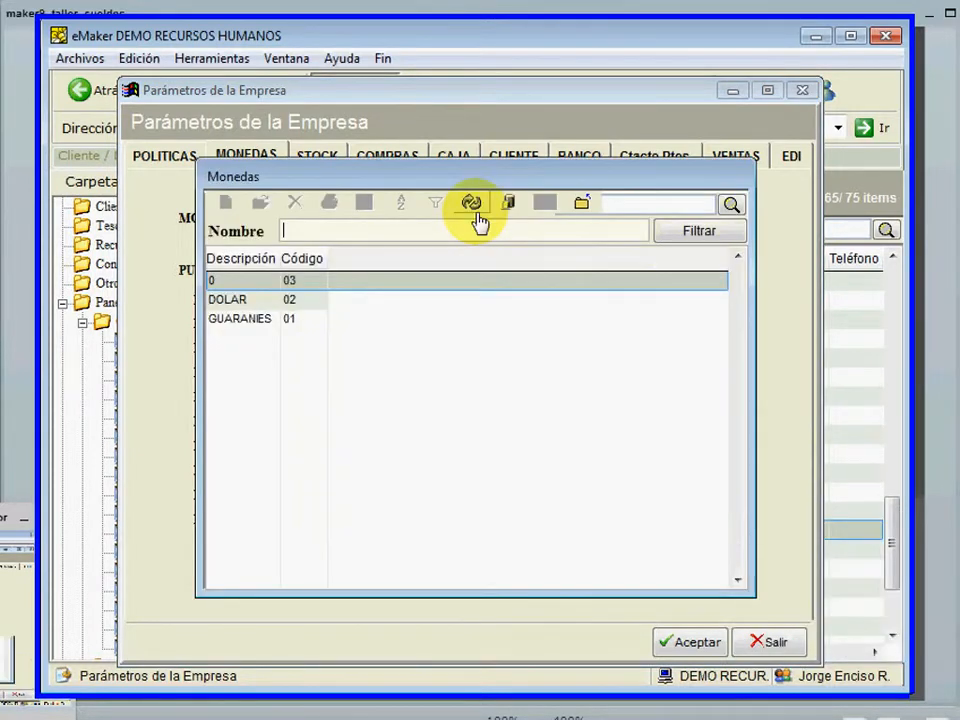
pyautogui.press('Down')
pyautogui.press('Down')
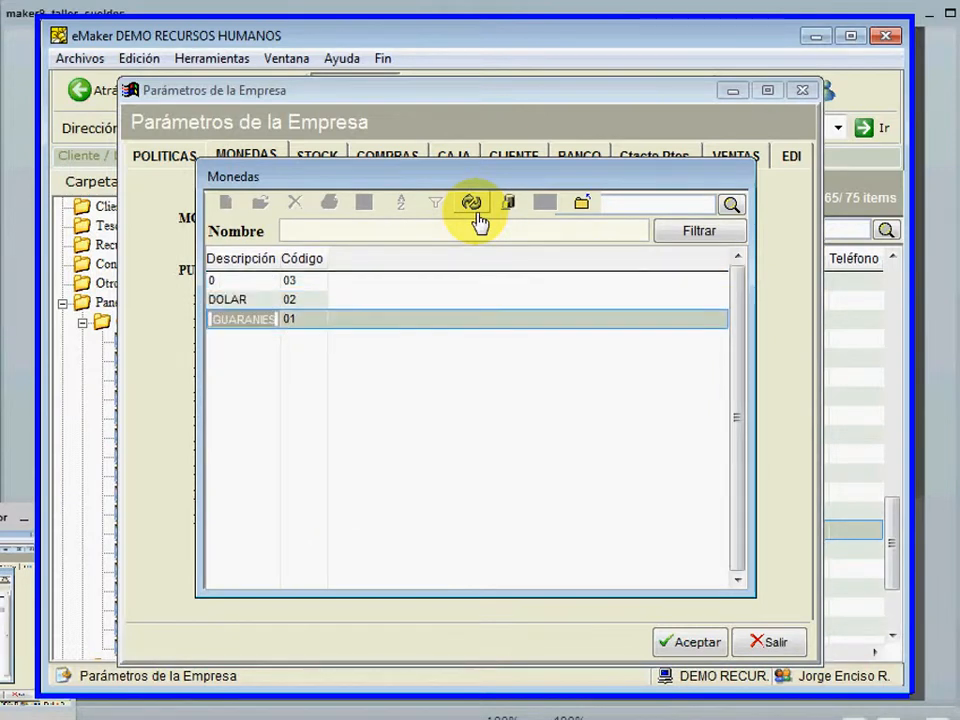
pyautogui.press('Return')
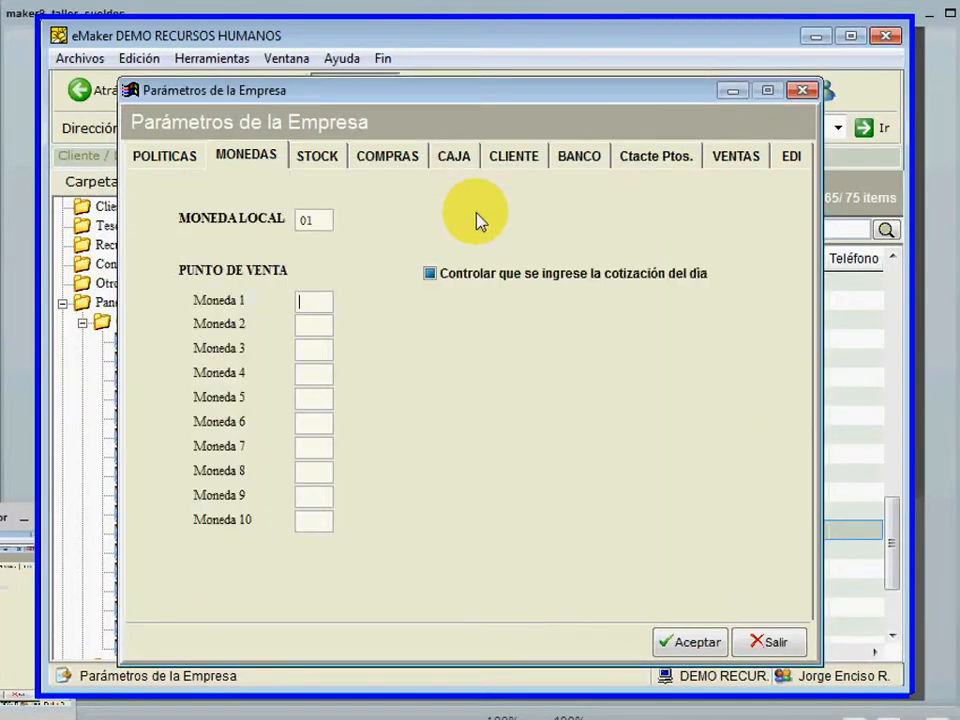
pyautogui.press('Tab')
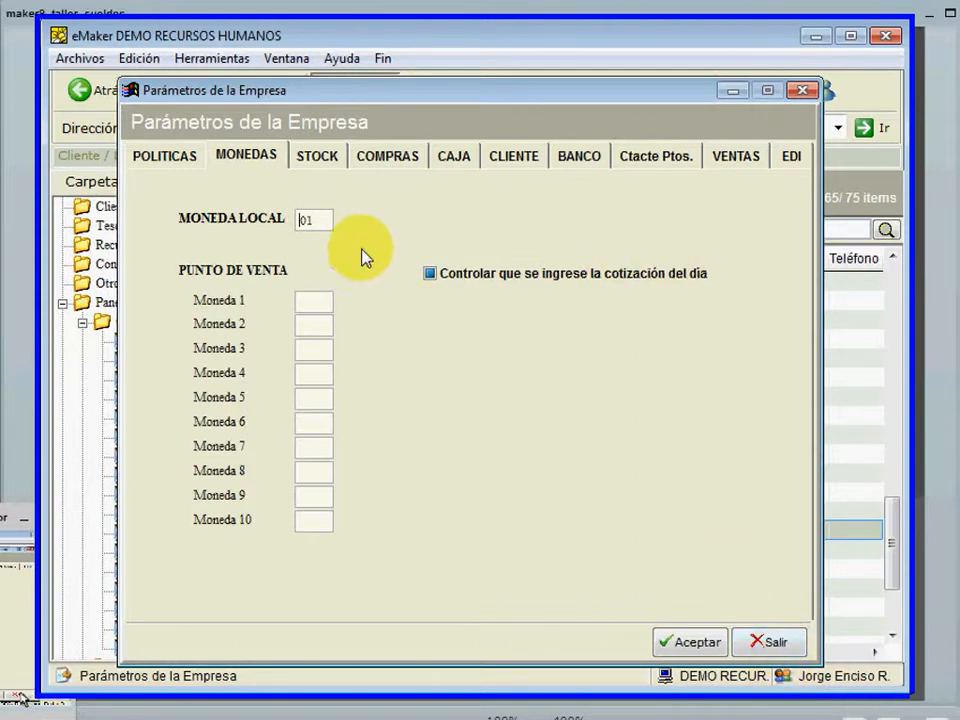
pyautogui.doubleClick(305, 218)
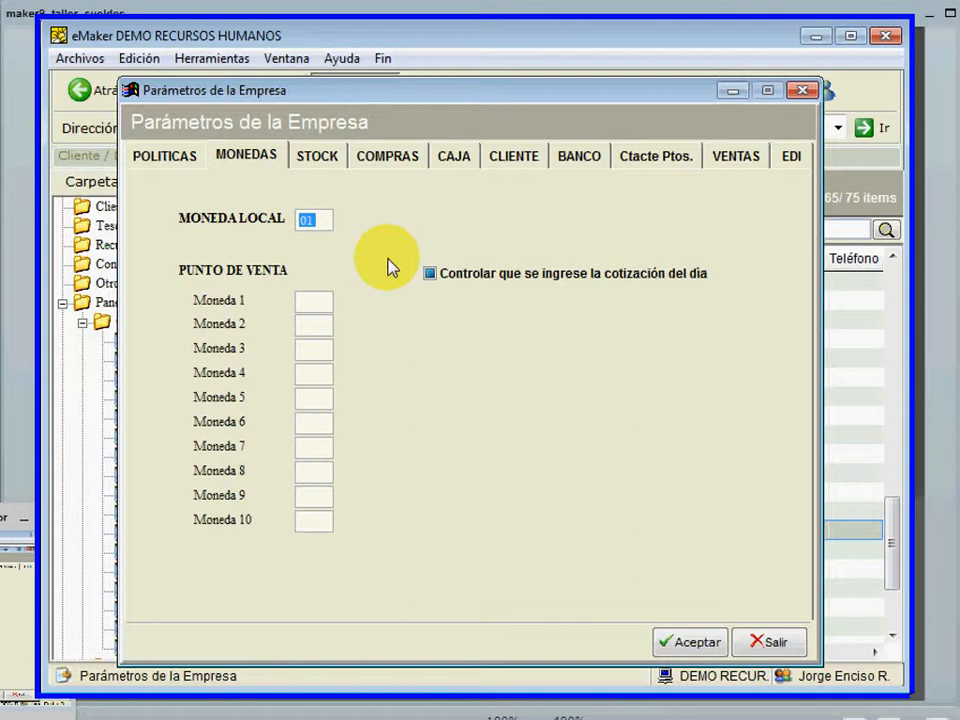
pyautogui.click(770, 643)
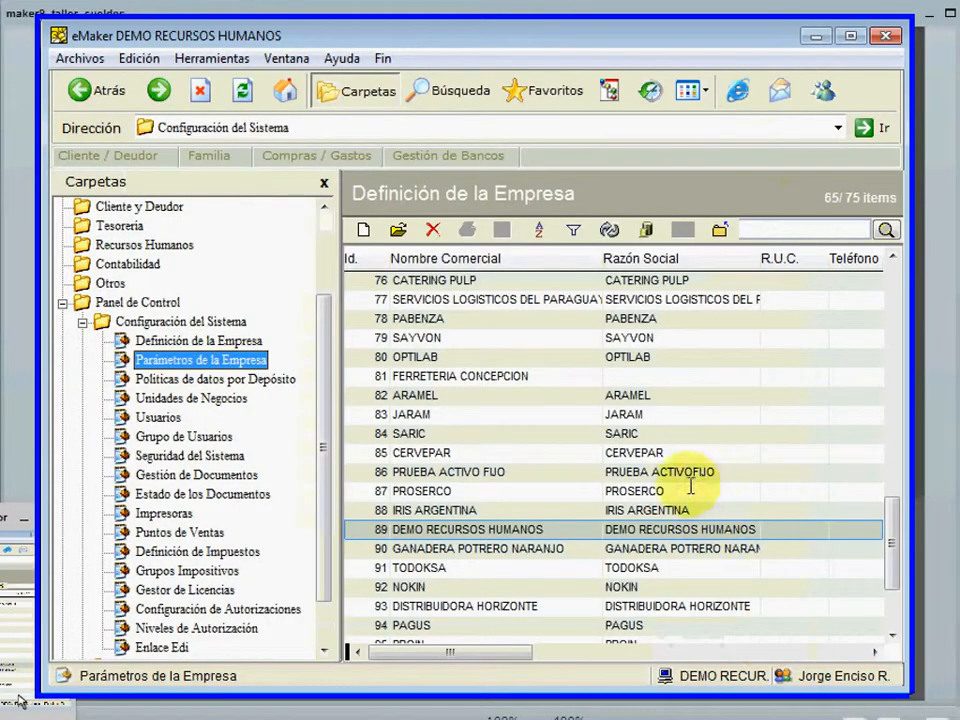
# - Minimise eMaker to view the payroll implementation slide, and restore it to look through the list of selectable companies
pyautogui.click(822, 35)
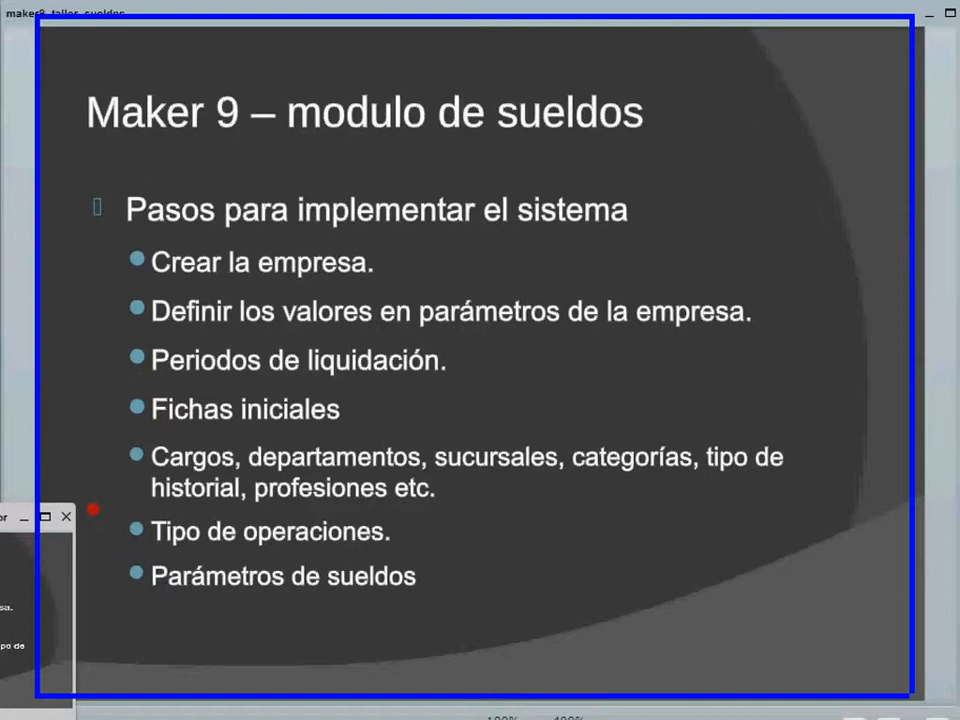
pyautogui.click(182, 714)
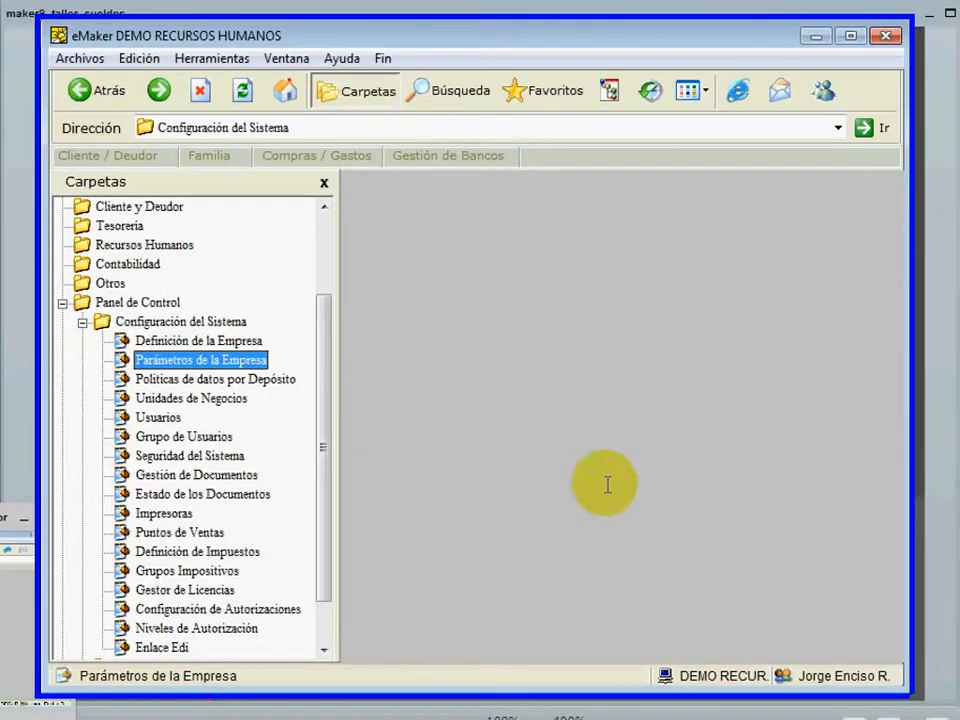
pyautogui.click(724, 682)
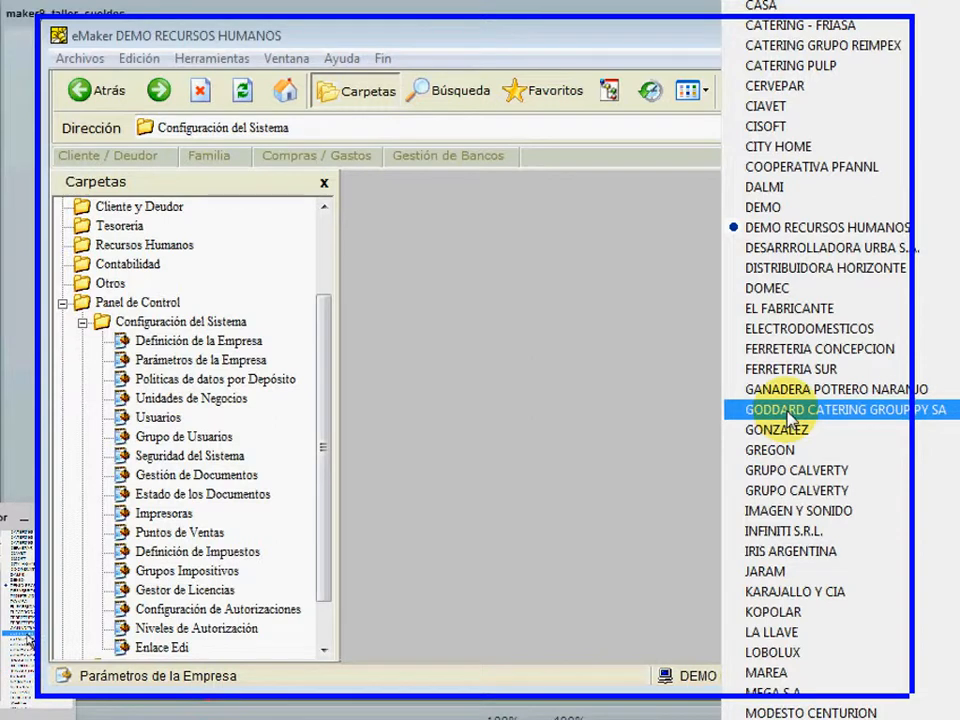
# - Display the Tipo de Operación list from the Archivo folder of Recursos Humanos
pyautogui.click(125, 266)
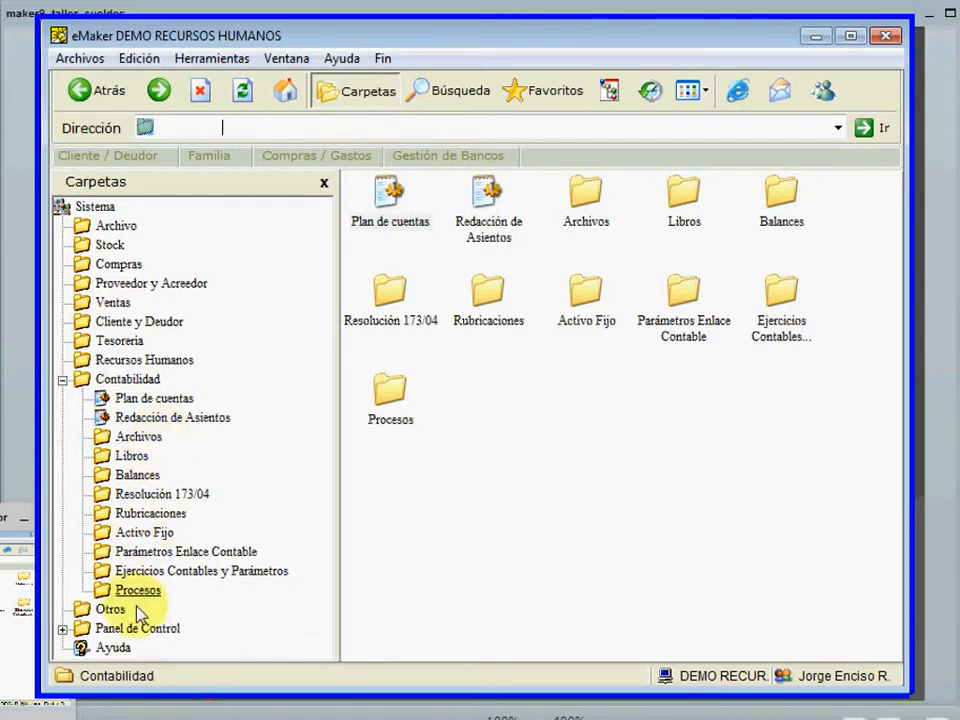
pyautogui.click(175, 361)
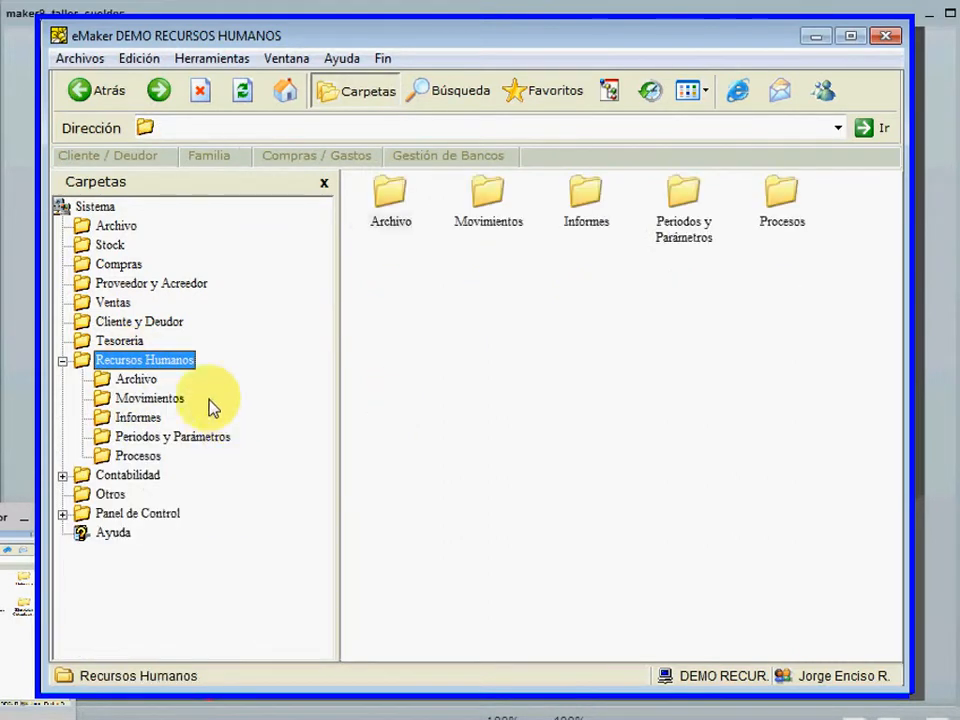
pyautogui.click(137, 380)
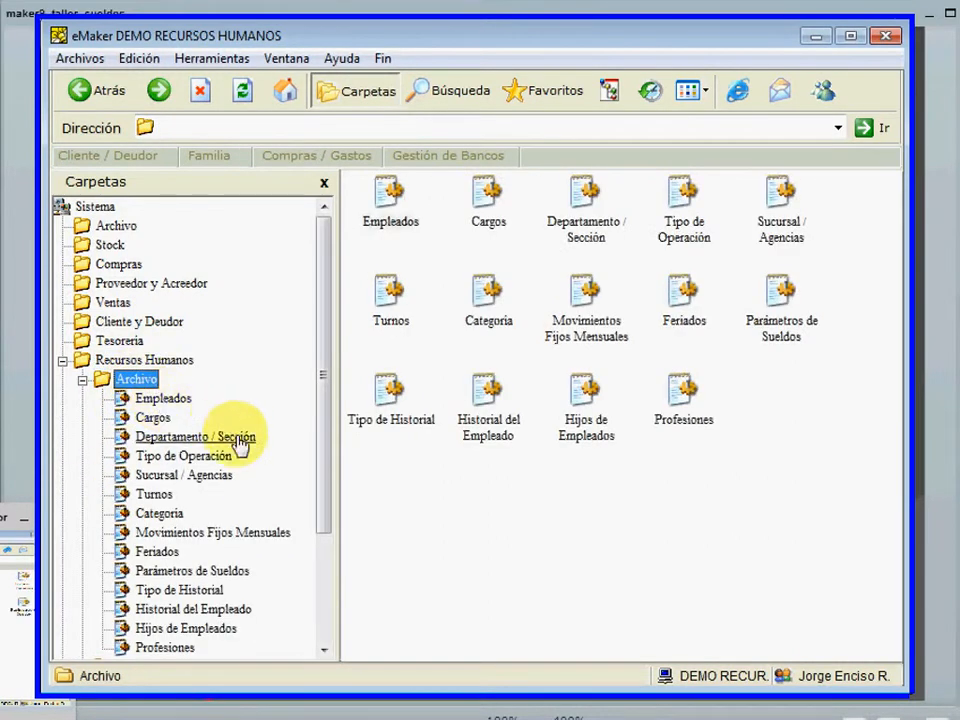
pyautogui.click(193, 459)
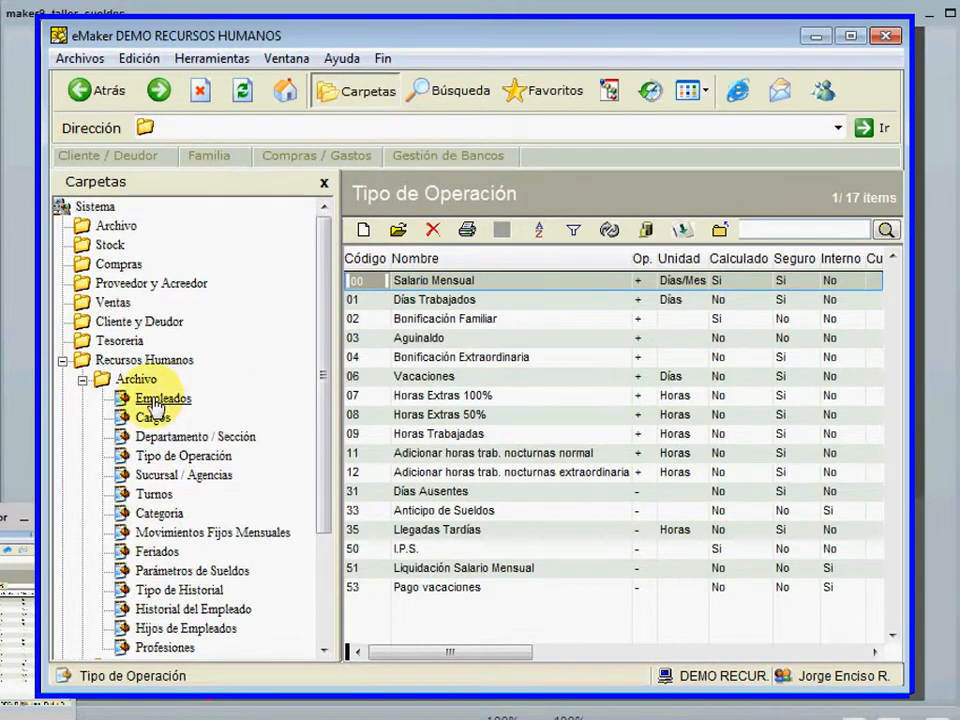
# - Look into the Movimientos folder of Recursos Humanos and display the Periodos de Liquidación list under Periodos y Parámetros
pyautogui.click(135, 380)
pyautogui.moveTo(321, 454); pyautogui.dragTo(311, 617)
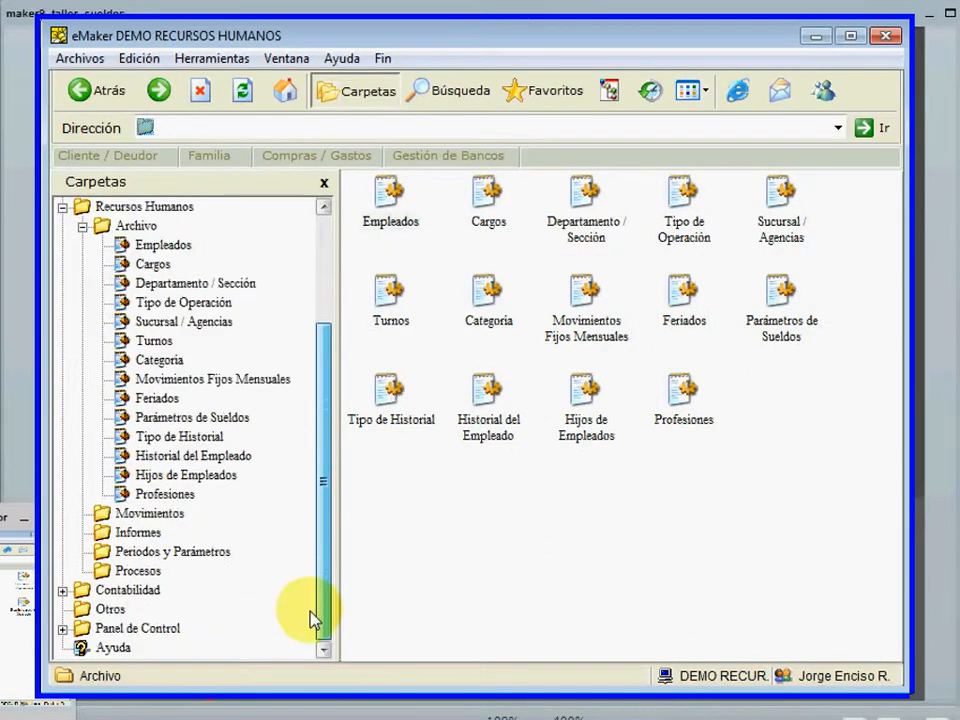
pyautogui.click(150, 513)
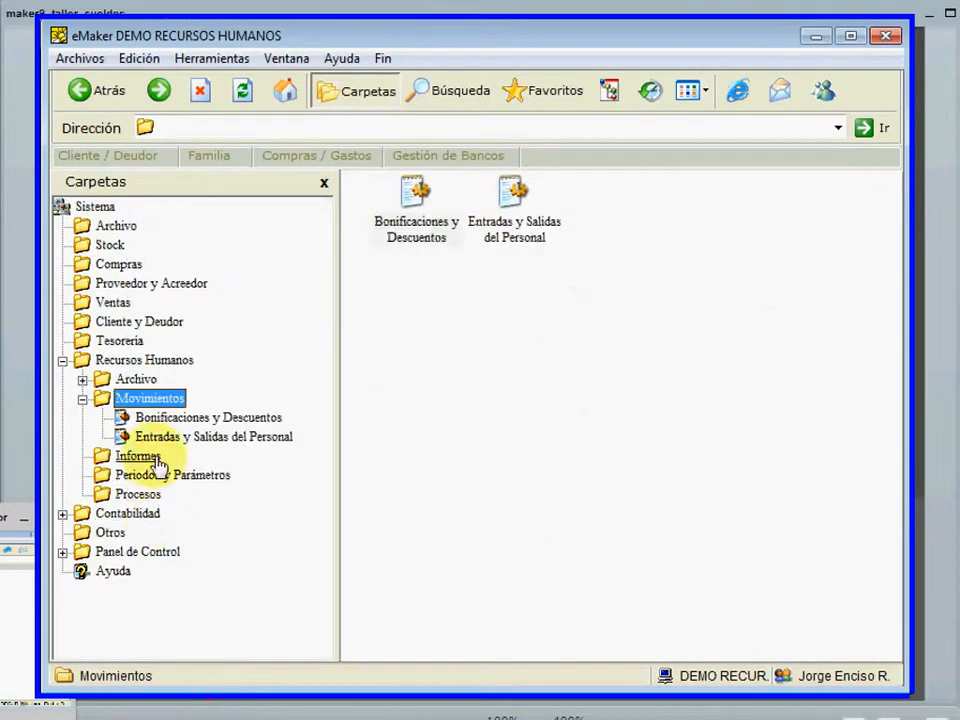
pyautogui.click(150, 475)
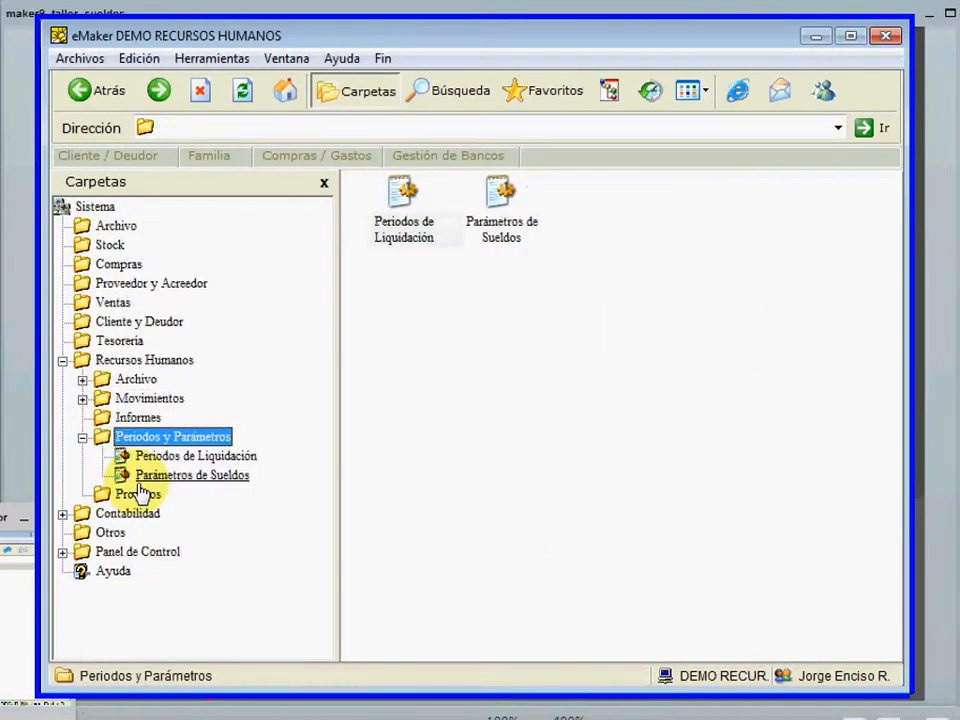
pyautogui.click(185, 456)
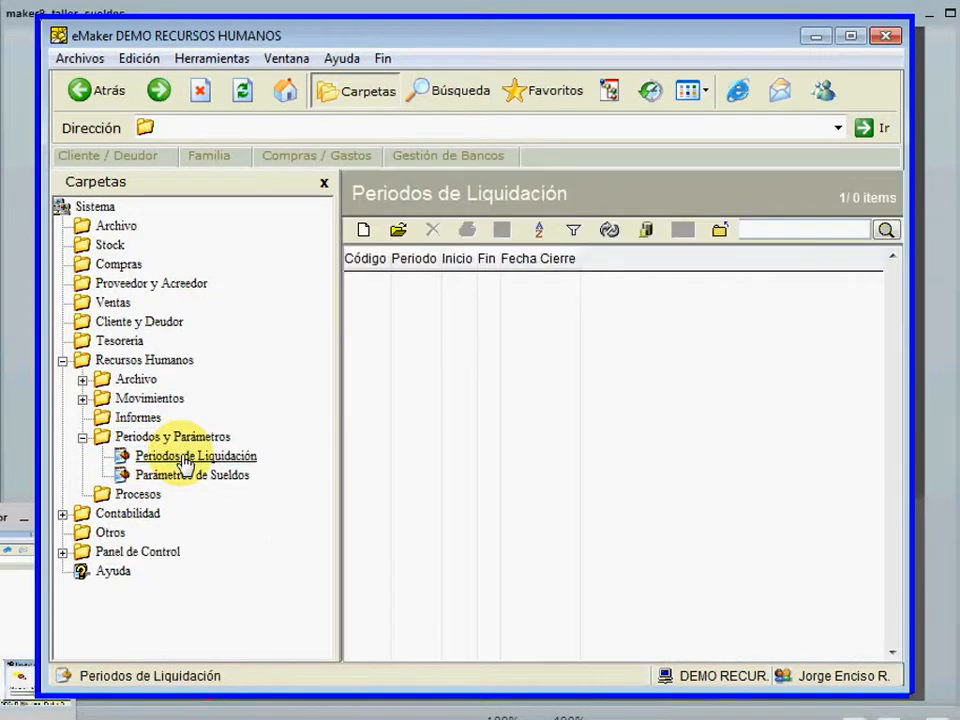
# - View the Parámetros de Sueldos form, exit it without saving, and open the Panel de Control folder
pyautogui.click(172, 480)
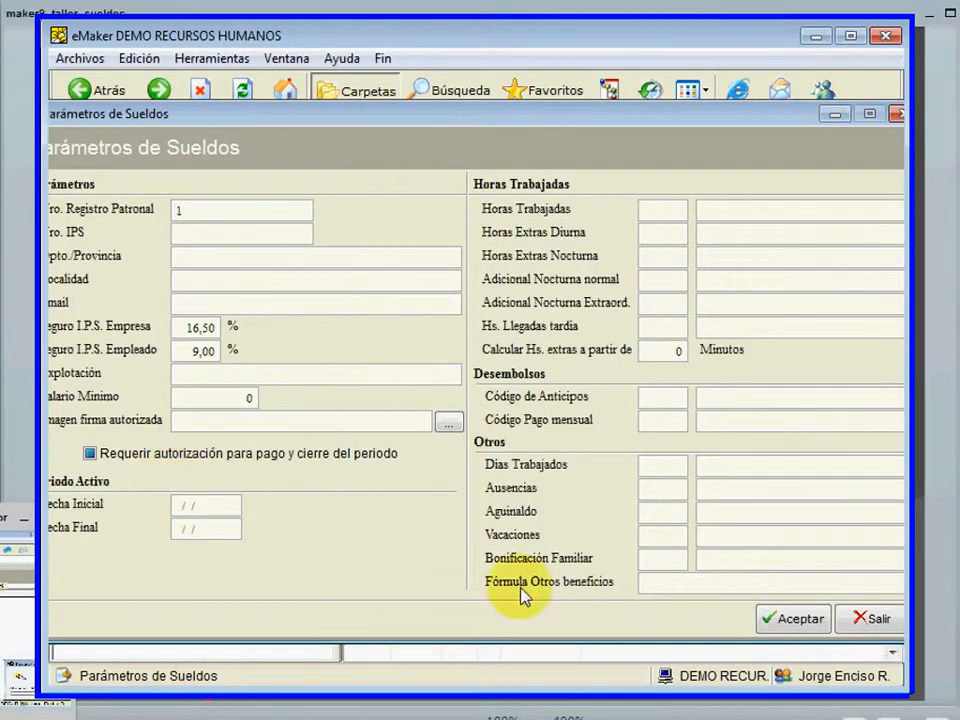
pyautogui.click(868, 621)
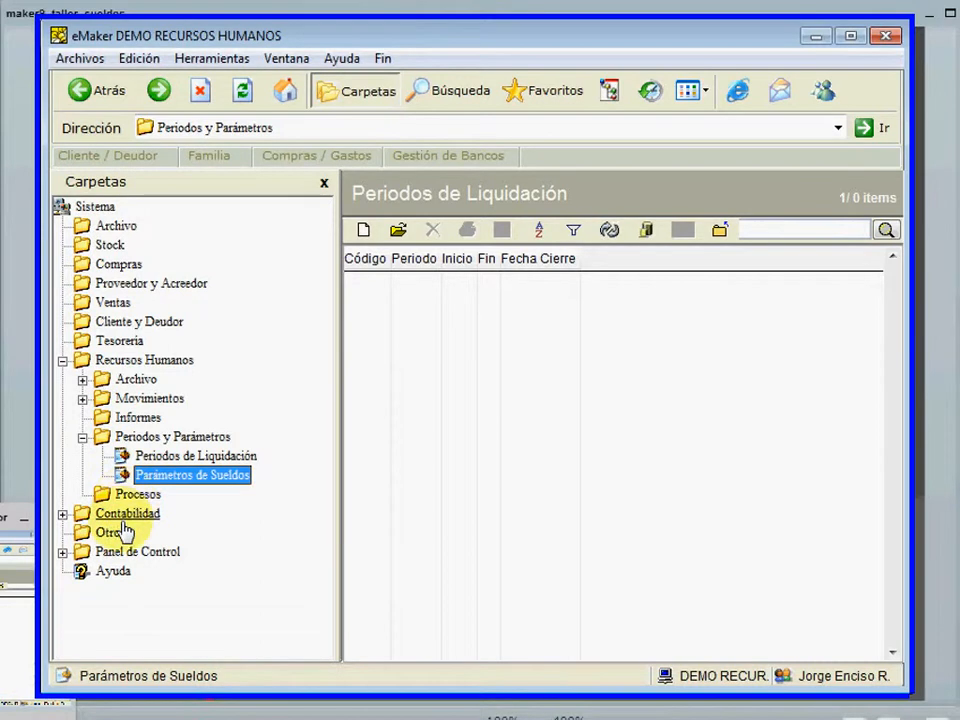
pyautogui.click(130, 553)
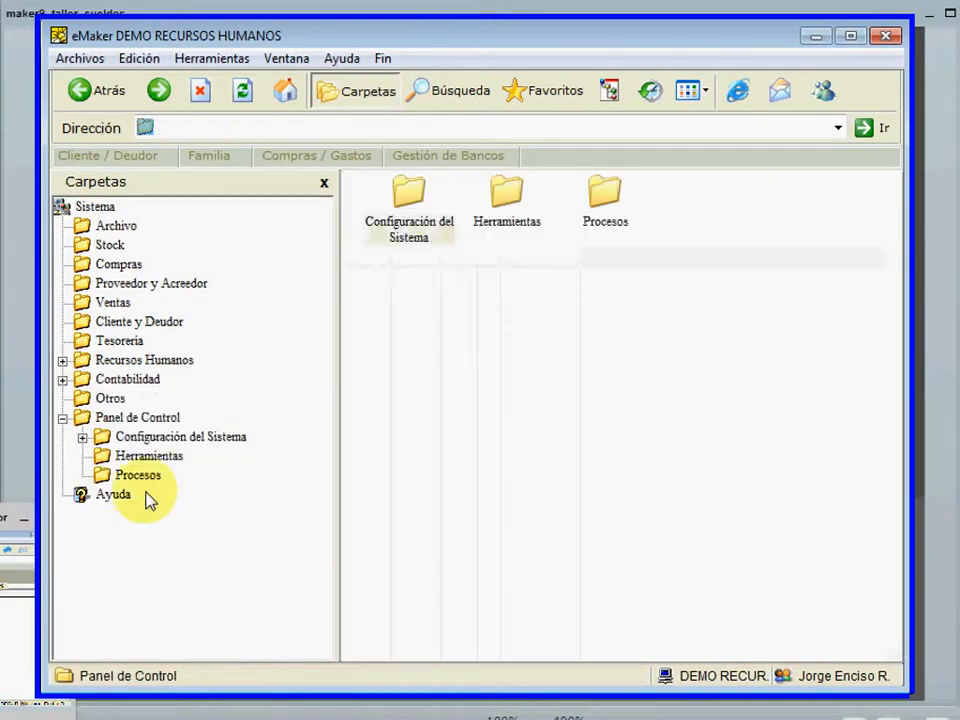
# - Set the local currency to 01 in the Parámetros de la Empresa form under Configuración del Sistema and save it
pyautogui.click(176, 437)
pyautogui.click(220, 360)
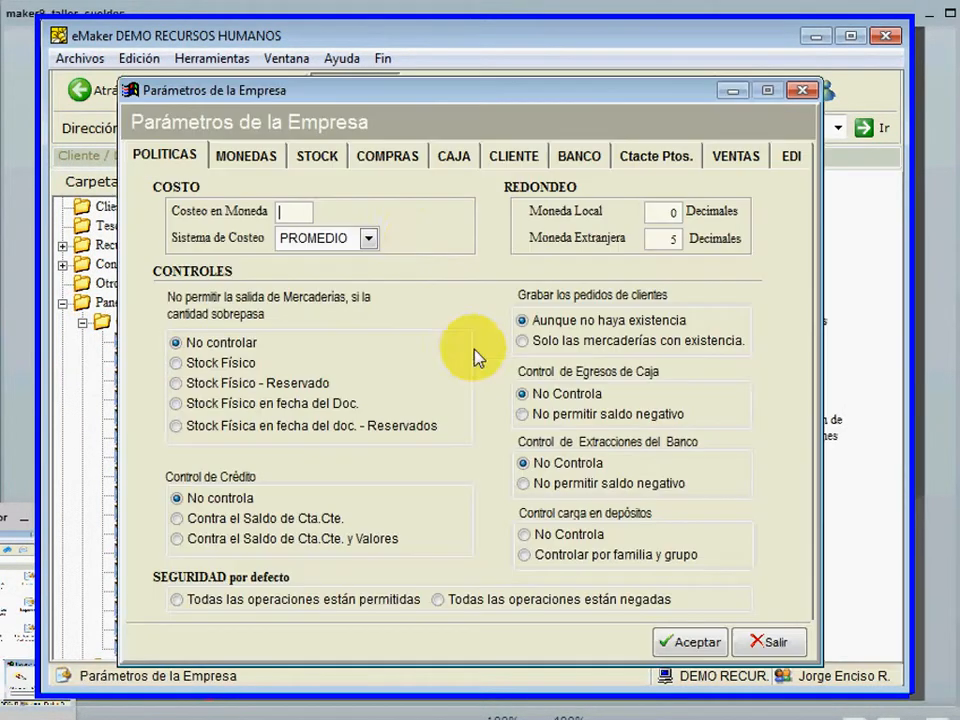
pyautogui.click(247, 157)
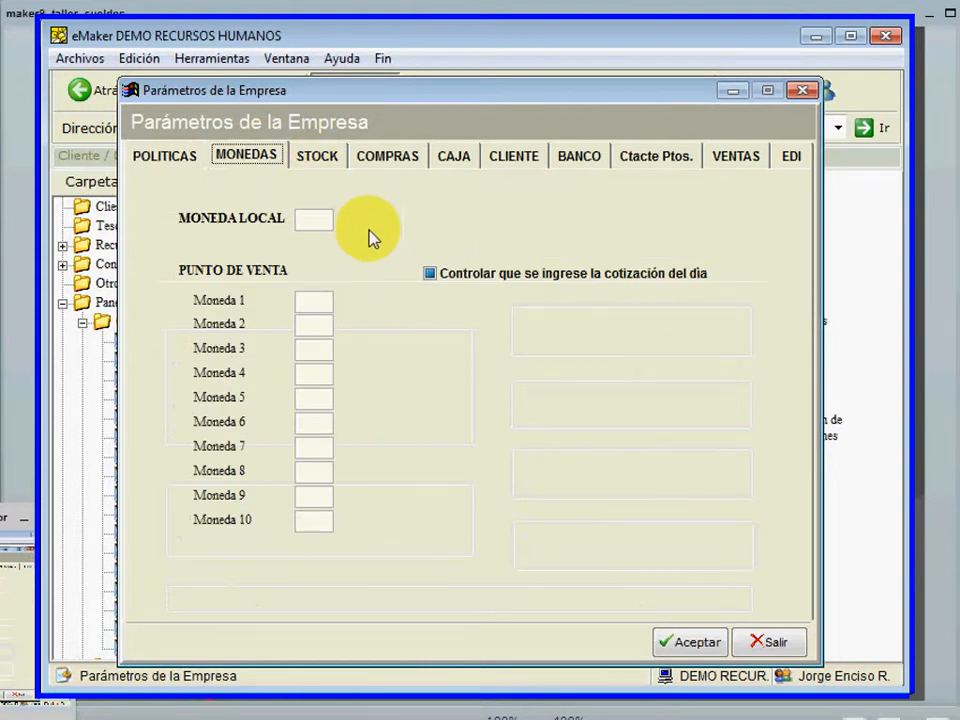
pyautogui.write('01')
pyautogui.press('Tab')
pyautogui.click(322, 219)
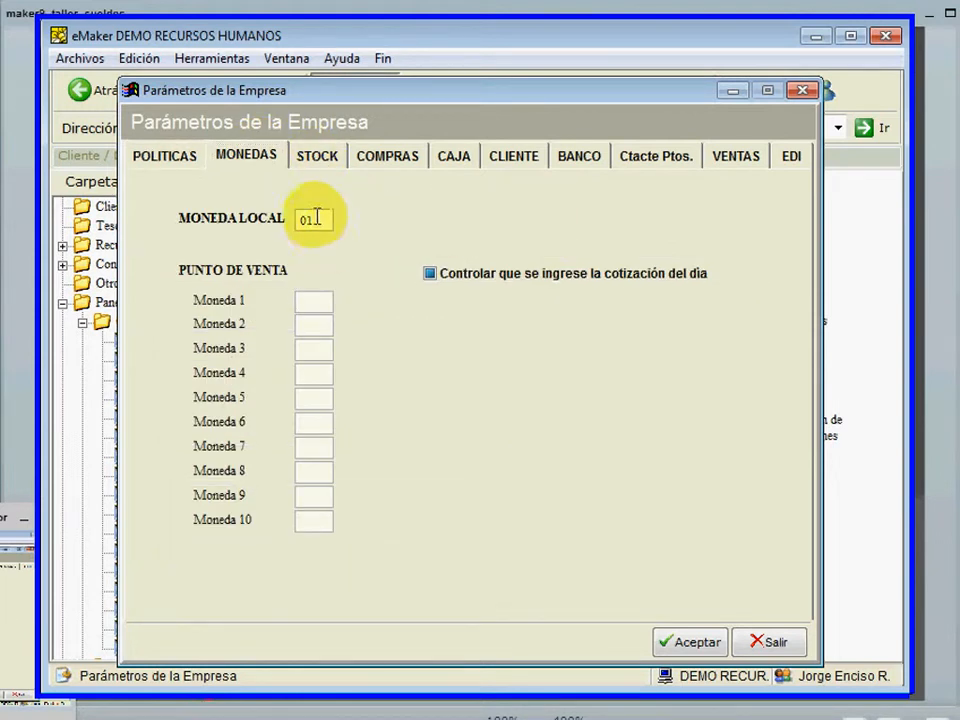
pyautogui.doubleClick(322, 219)
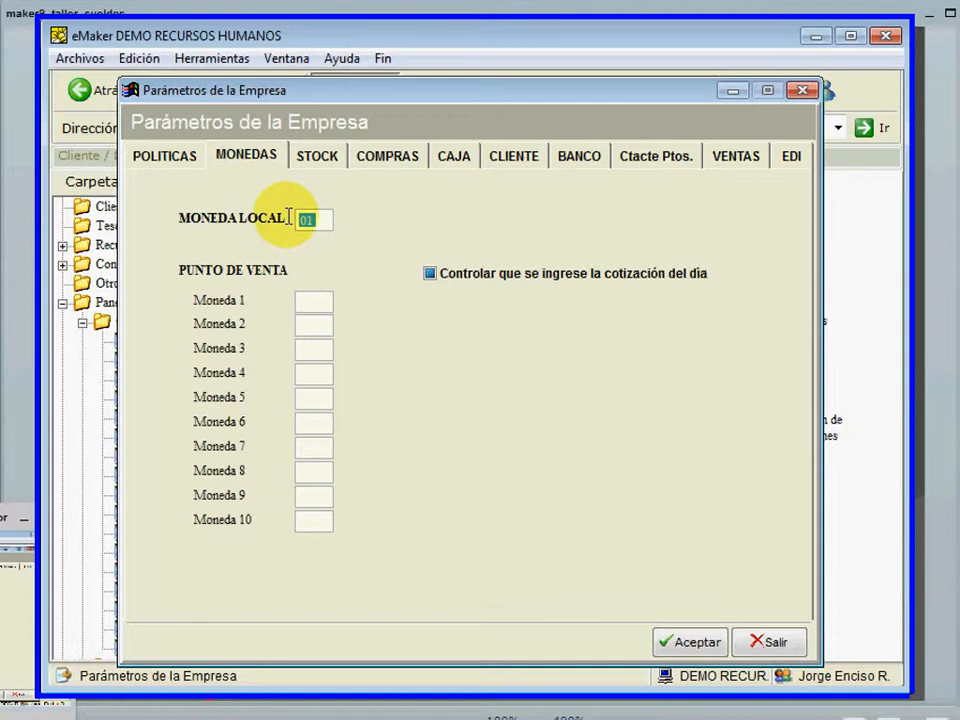
pyautogui.click(690, 645)
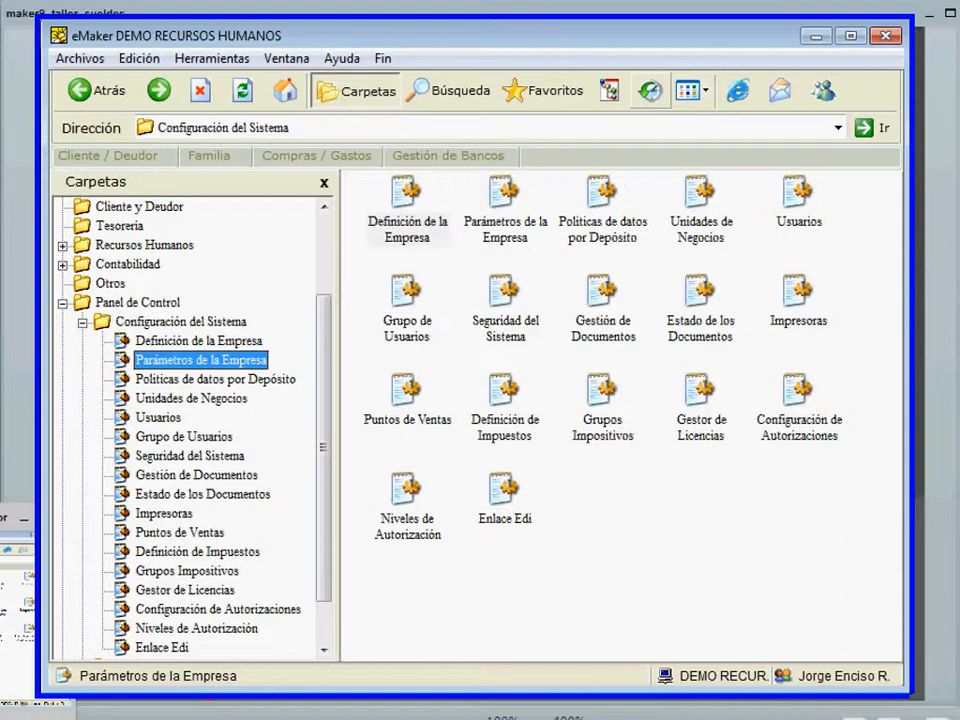
# - Display the Periodos de Liquidación list of Recursos Humanos and start a new period record, moving its form clear of the list
pyautogui.click(155, 246)
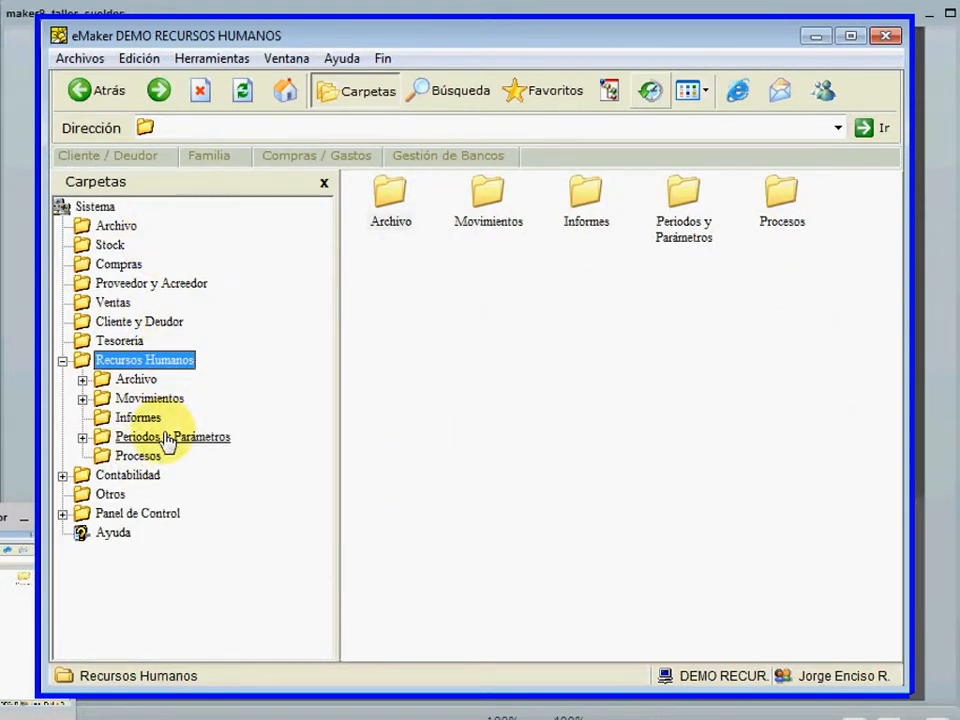
pyautogui.click(167, 440)
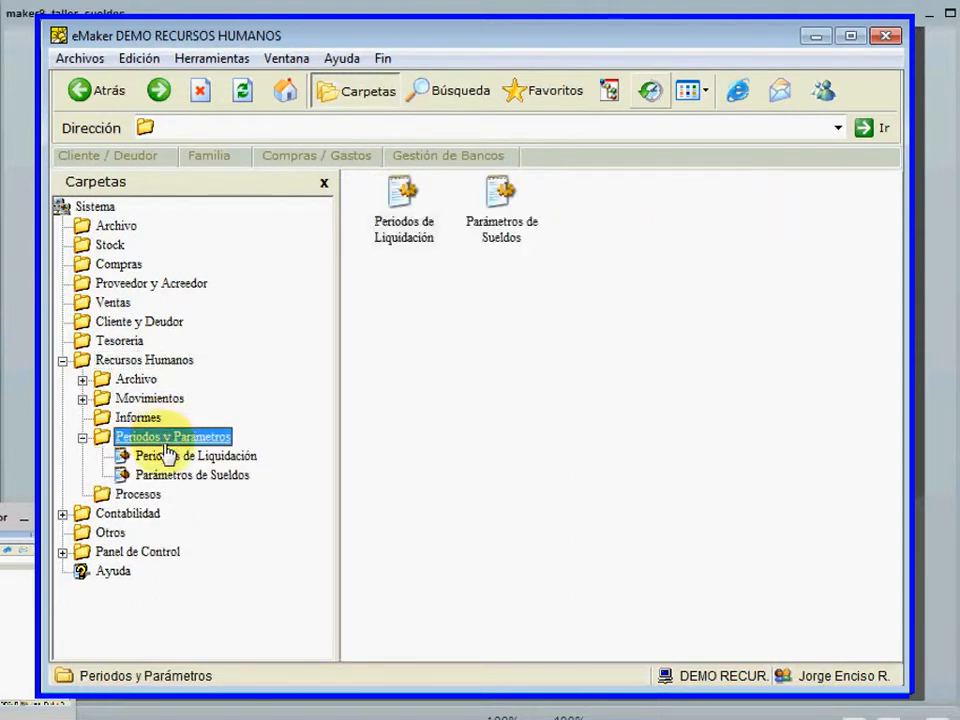
pyautogui.click(177, 462)
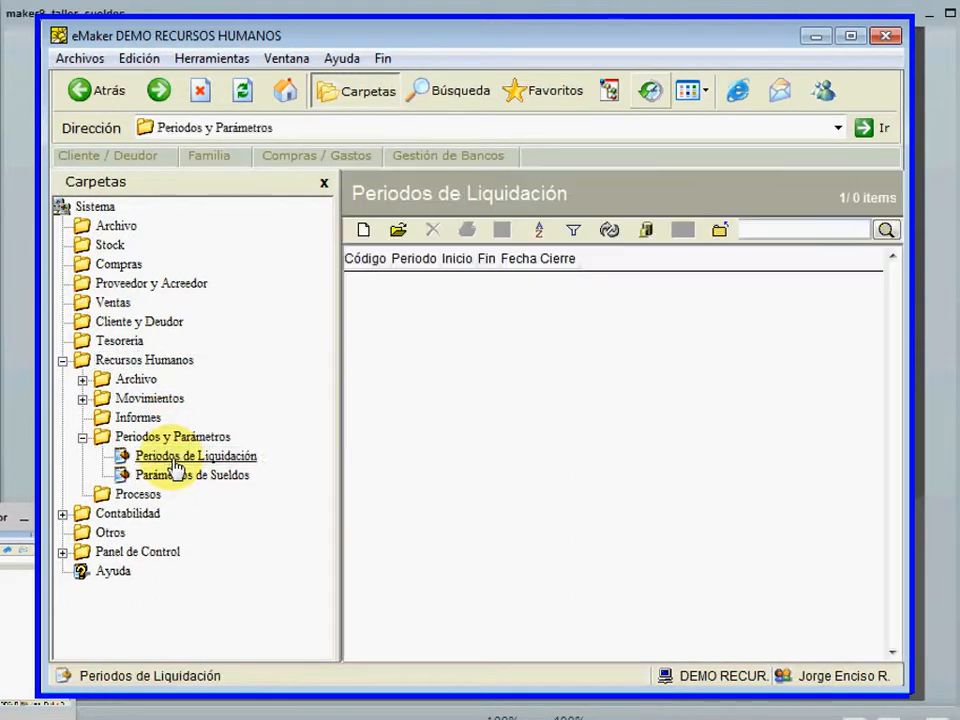
pyautogui.doubleClick(476, 332)
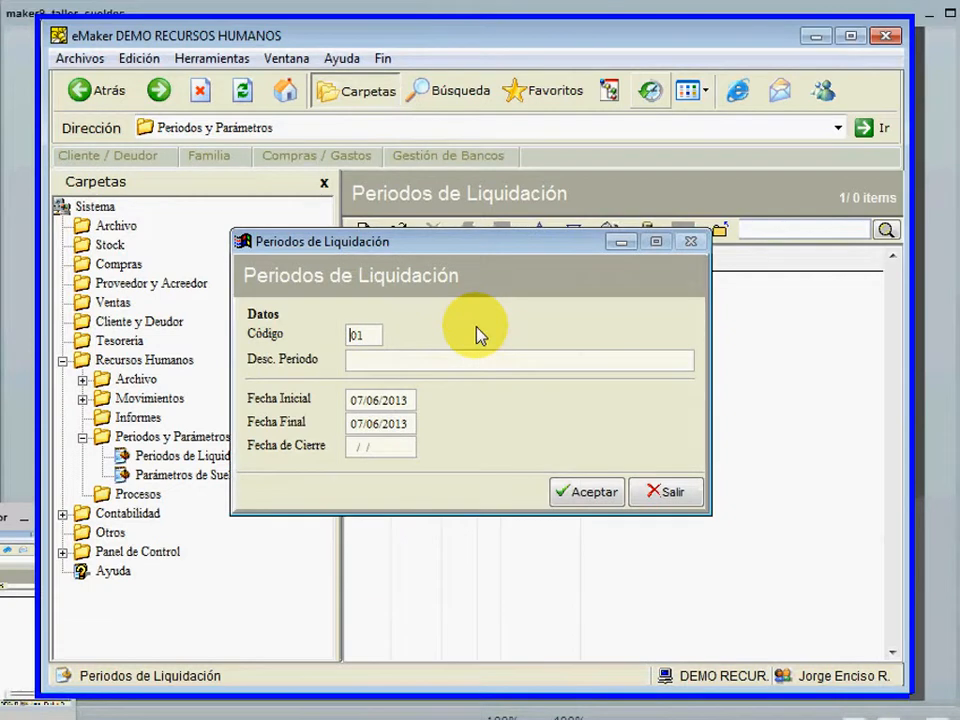
pyautogui.moveTo(482, 248); pyautogui.dragTo(601, 359)
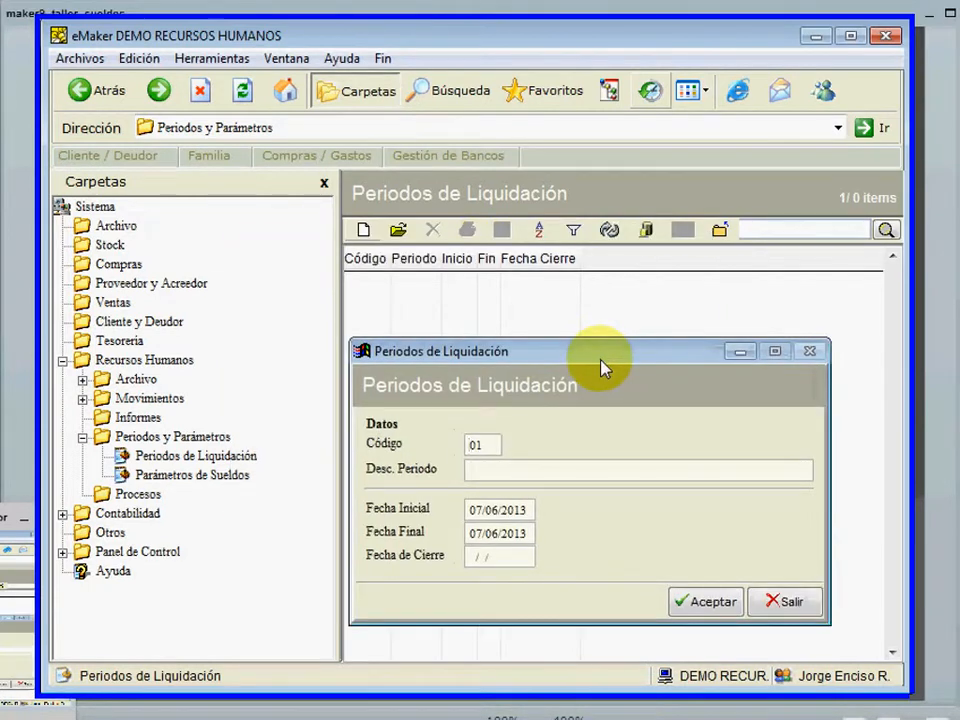
# - Save liquidation period 01 described as 2013/ 6, with initial date 01/06/2013 and final date 30/06/2013, and acknowledge the notice
pyautogui.press('Return')
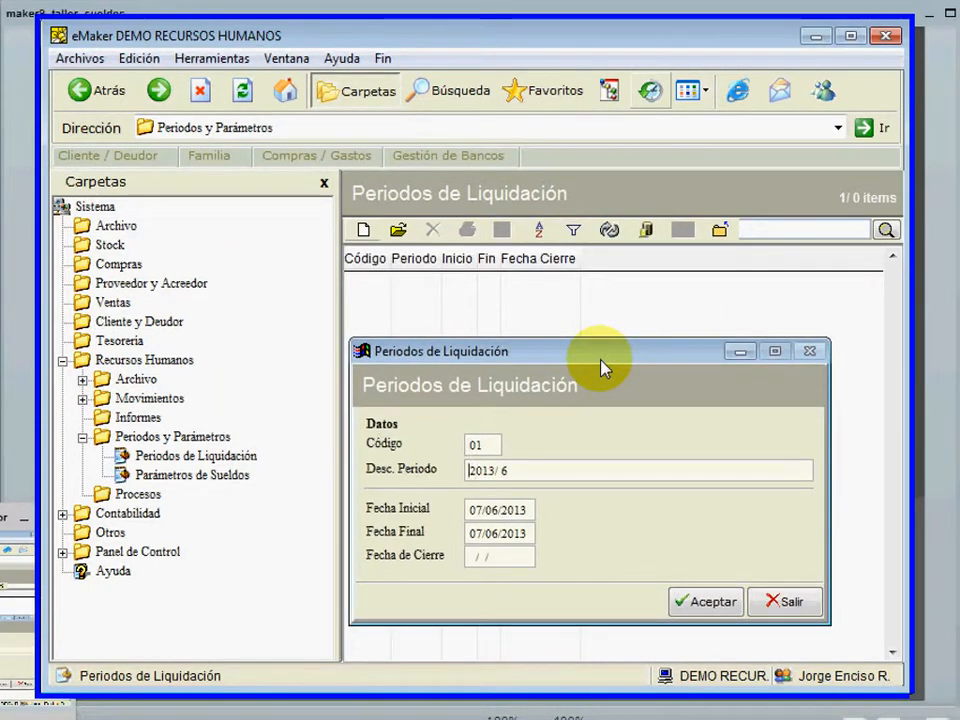
pyautogui.press('Return')
pyautogui.write('01/')
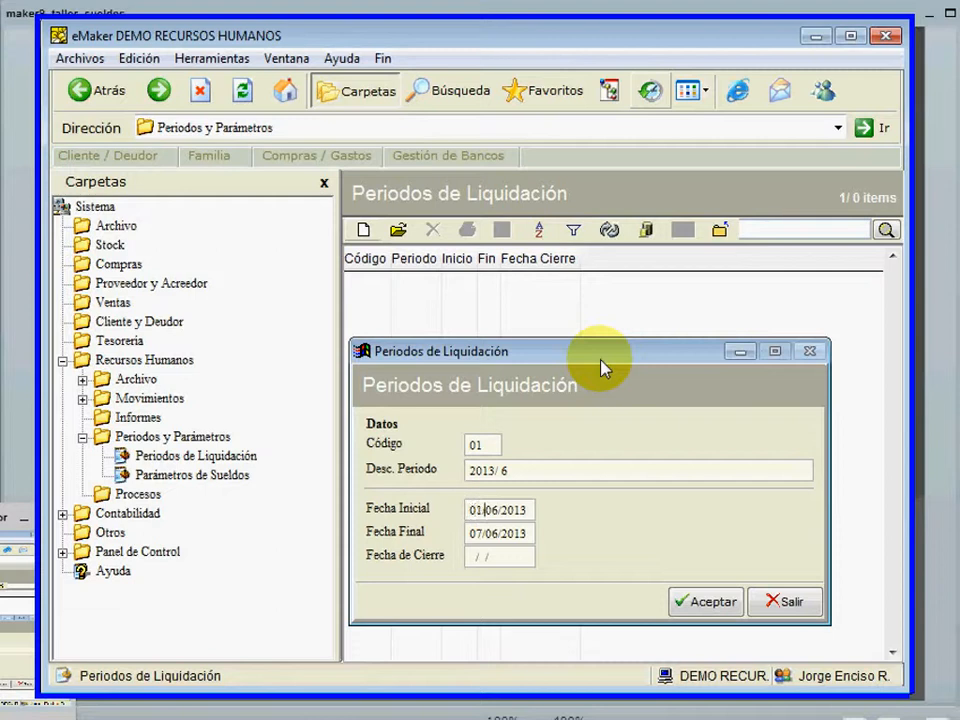
pyautogui.write('06')
pyautogui.press('Return')
pyautogui.write('30/06')
pyautogui.click(722, 611)
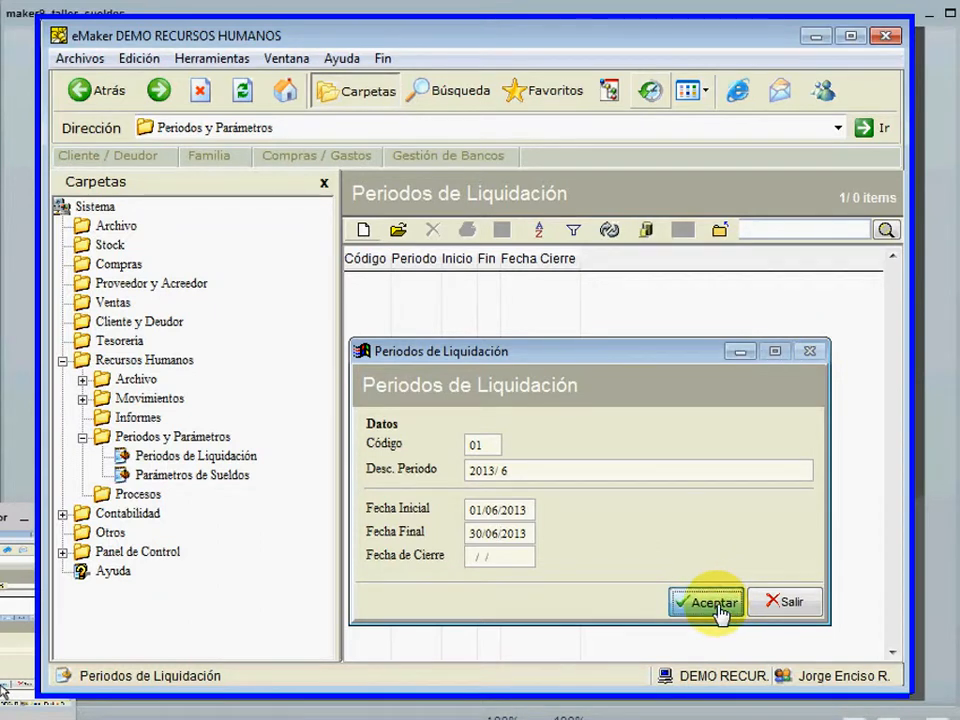
pyautogui.click(716, 606)
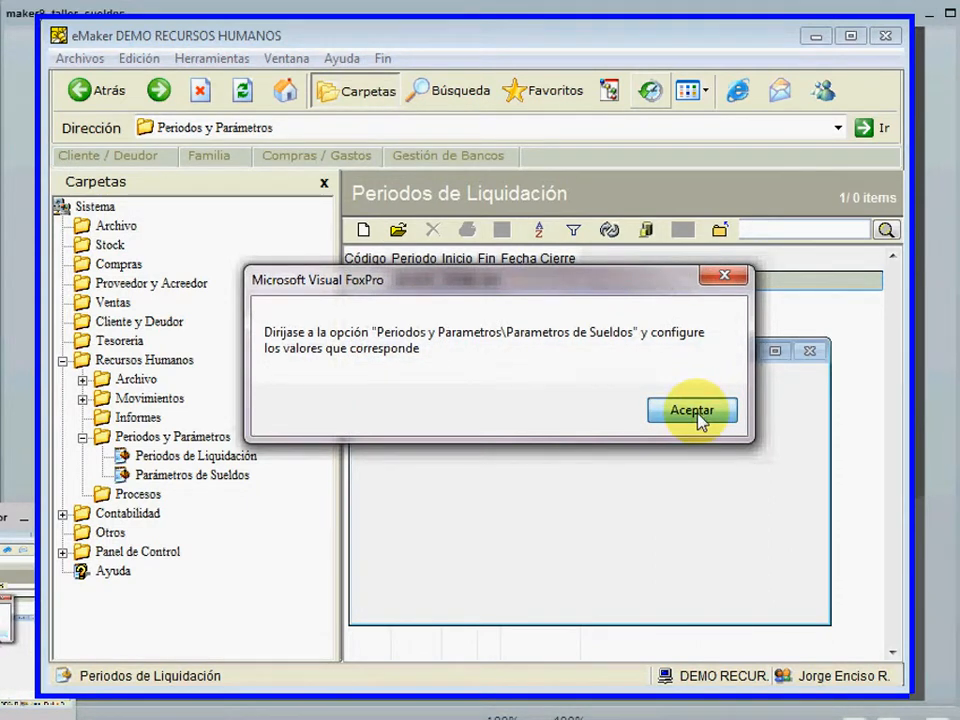
pyautogui.click(692, 412)
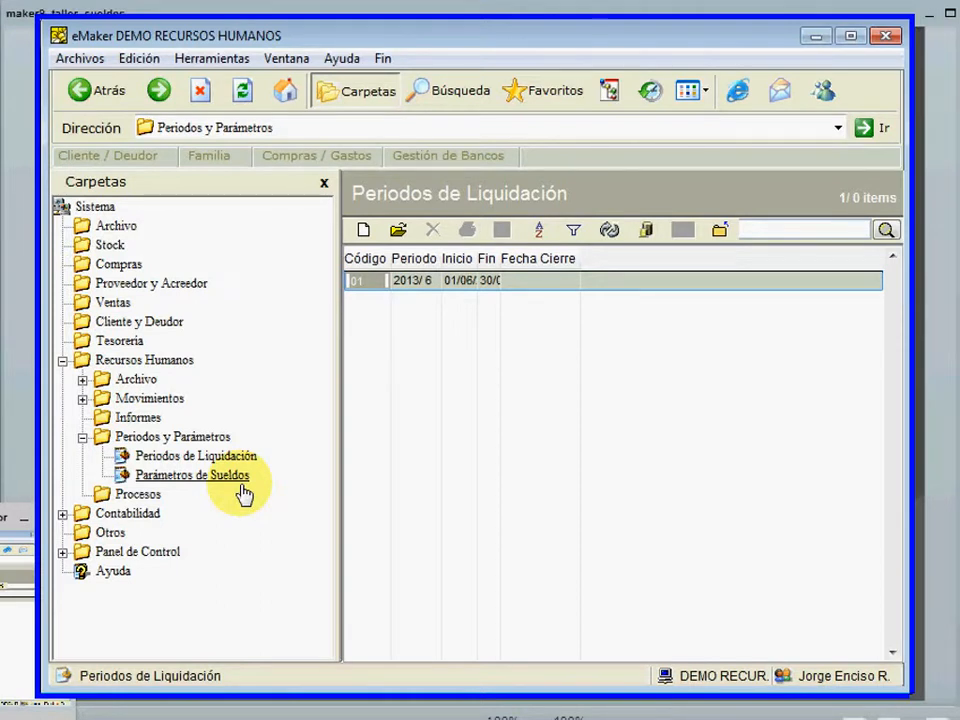
# - Display the Cargos list from the Archivo folder of Recursos Humanos and look through its job positions
pyautogui.click(140, 380)
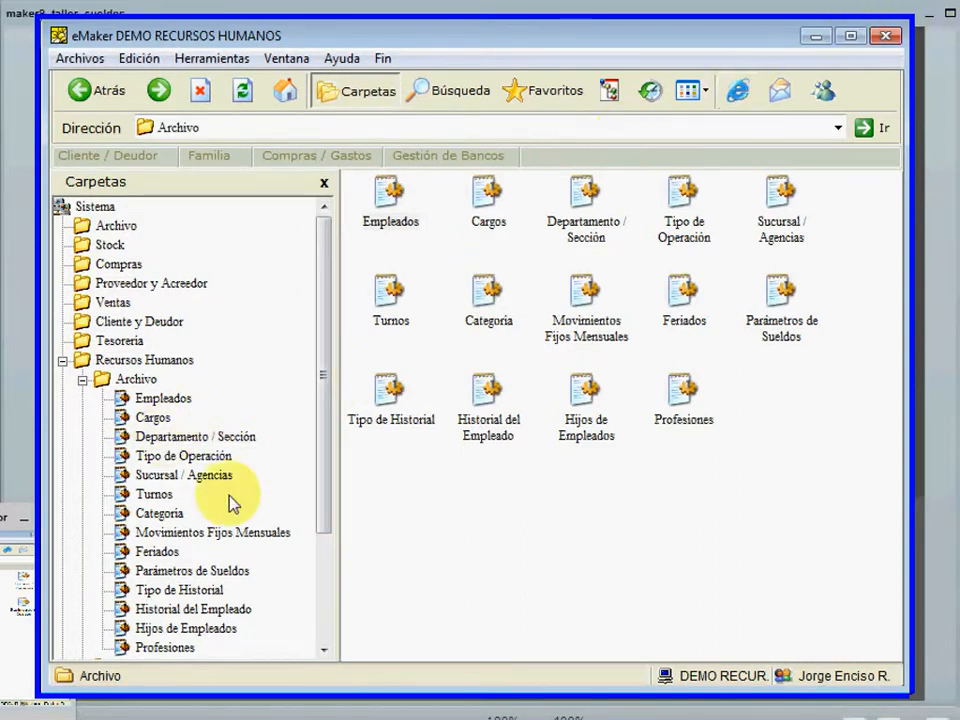
pyautogui.doubleClick(136, 381)
pyautogui.doubleClick(136, 381)
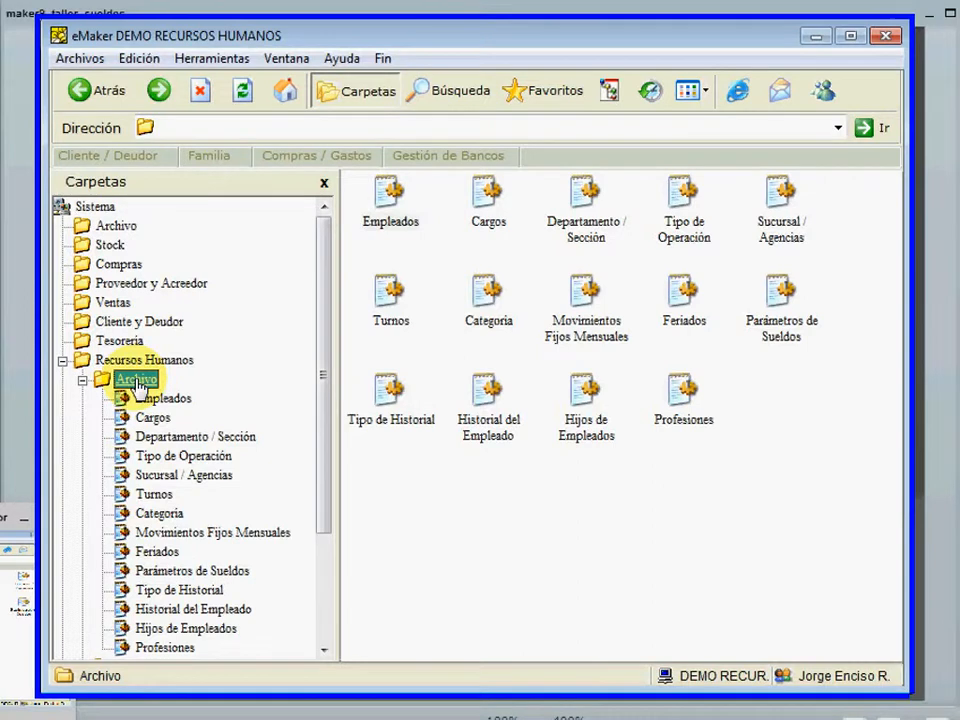
pyautogui.click(160, 422)
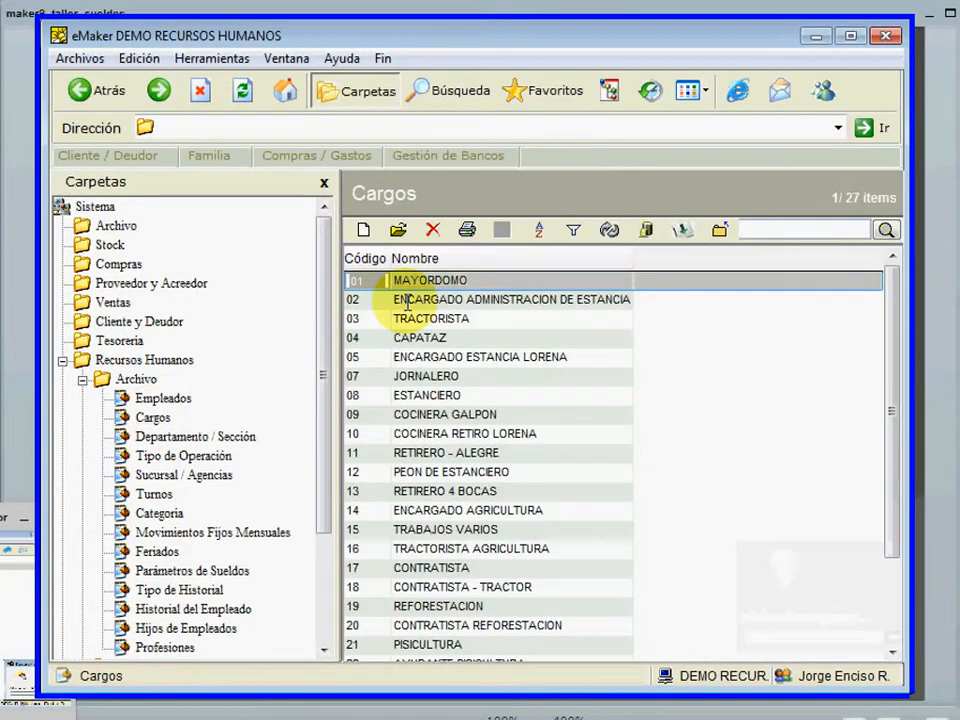
pyautogui.click(410, 341)
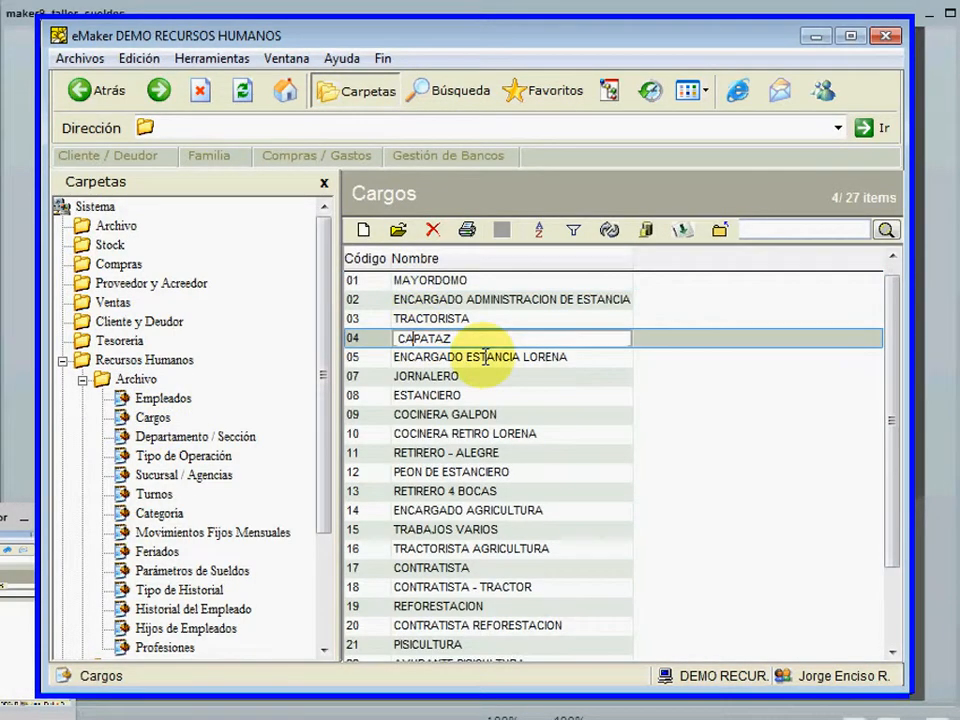
pyautogui.scroll(-5, 493, 352)
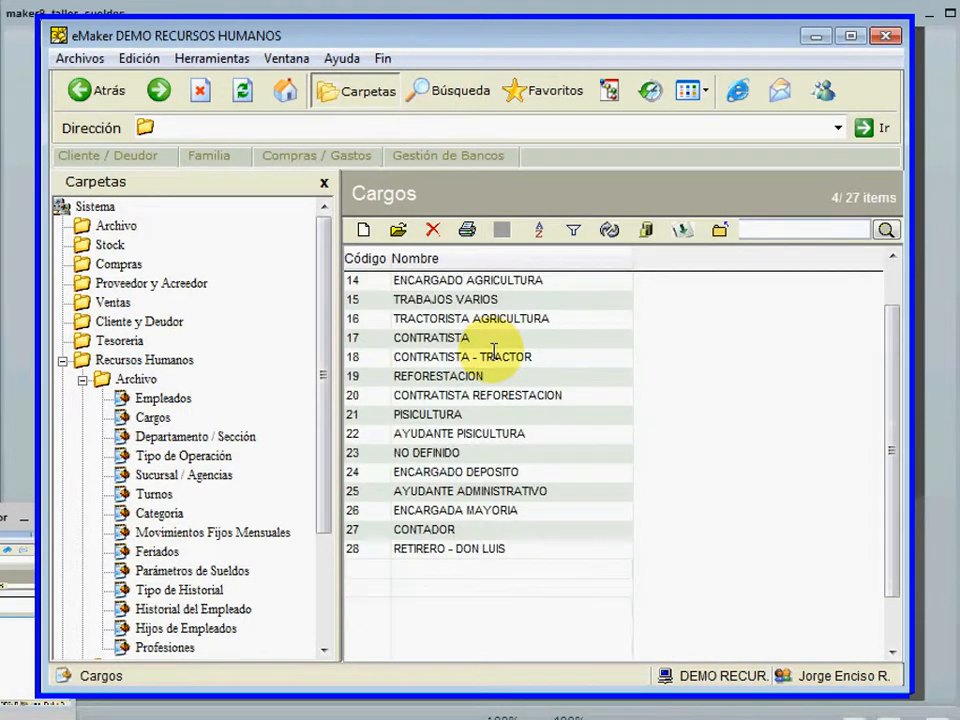
pyautogui.scroll(5, 493, 352)
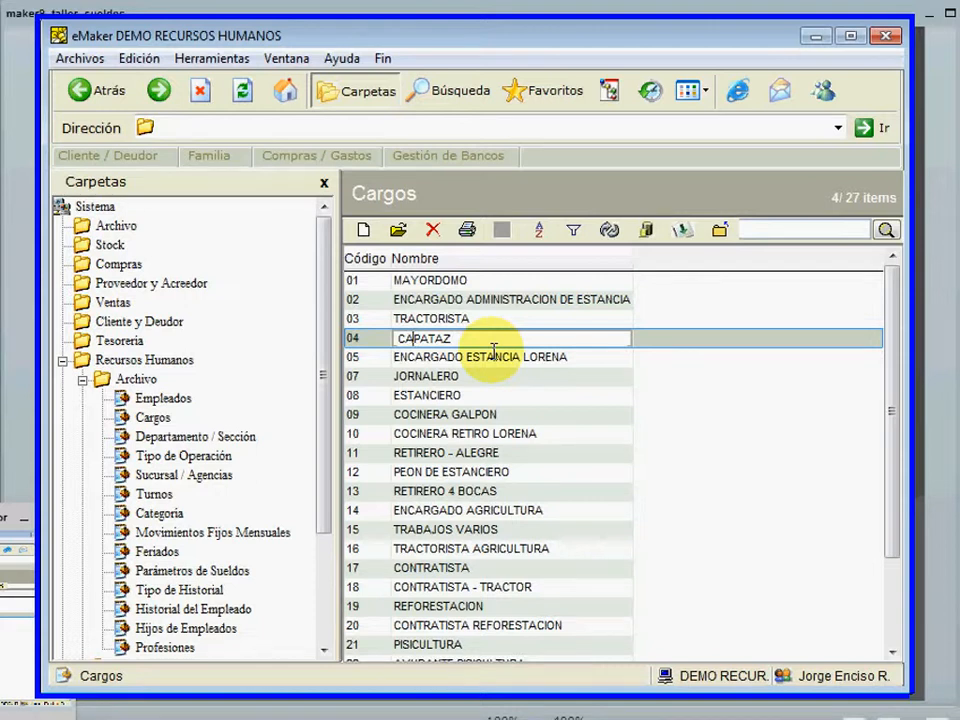
# - View the CAPATAZ record from the Cargos list and exit it without saving
pyautogui.click(413, 281)
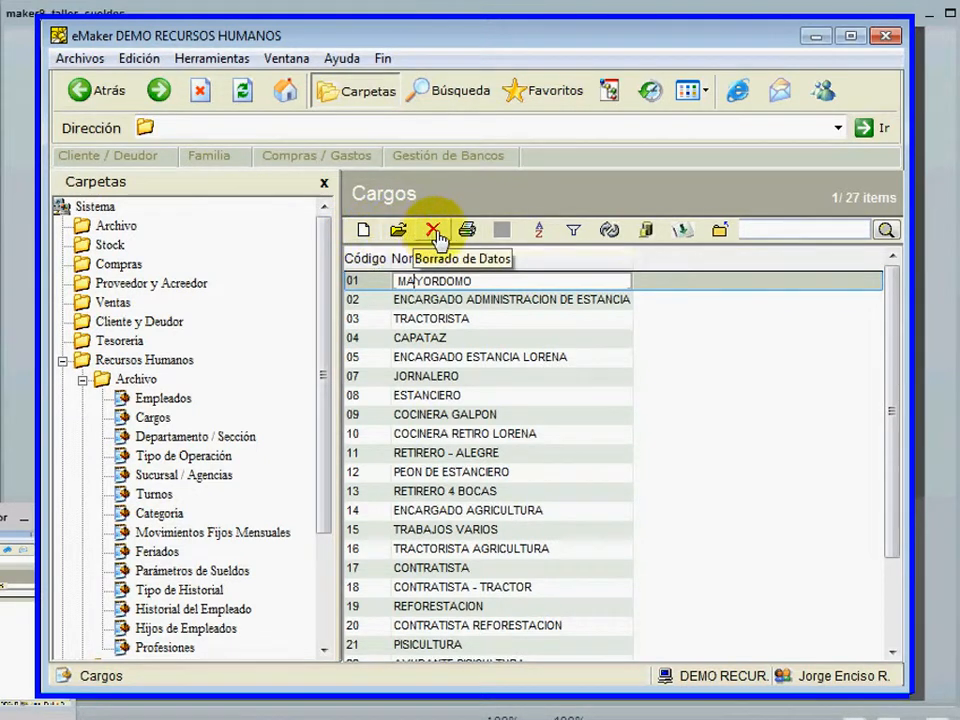
pyautogui.click(437, 319)
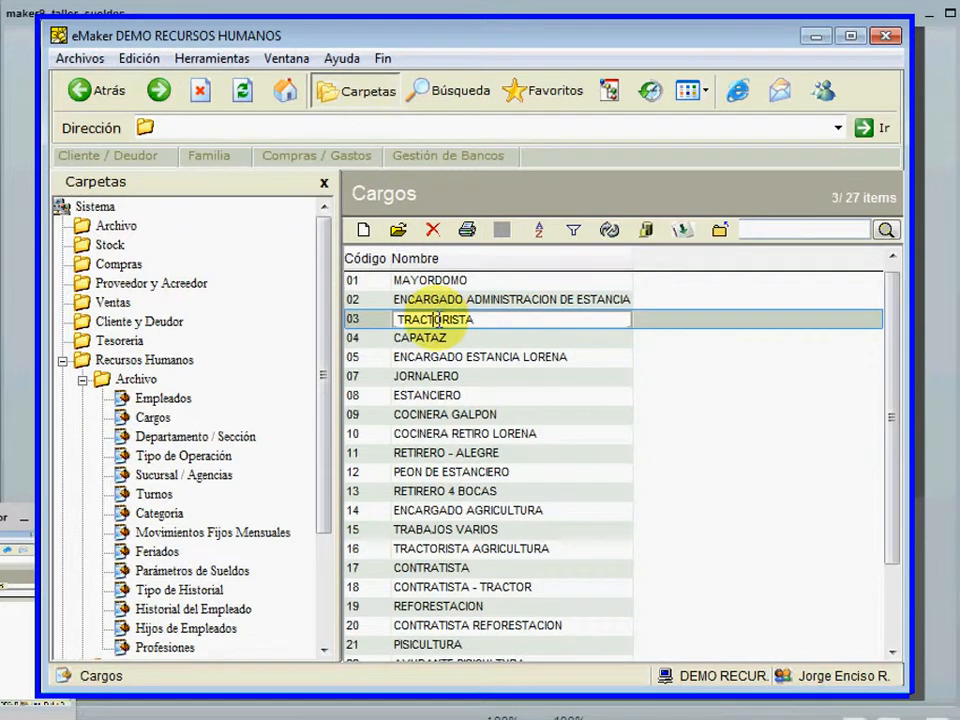
pyautogui.click(422, 338)
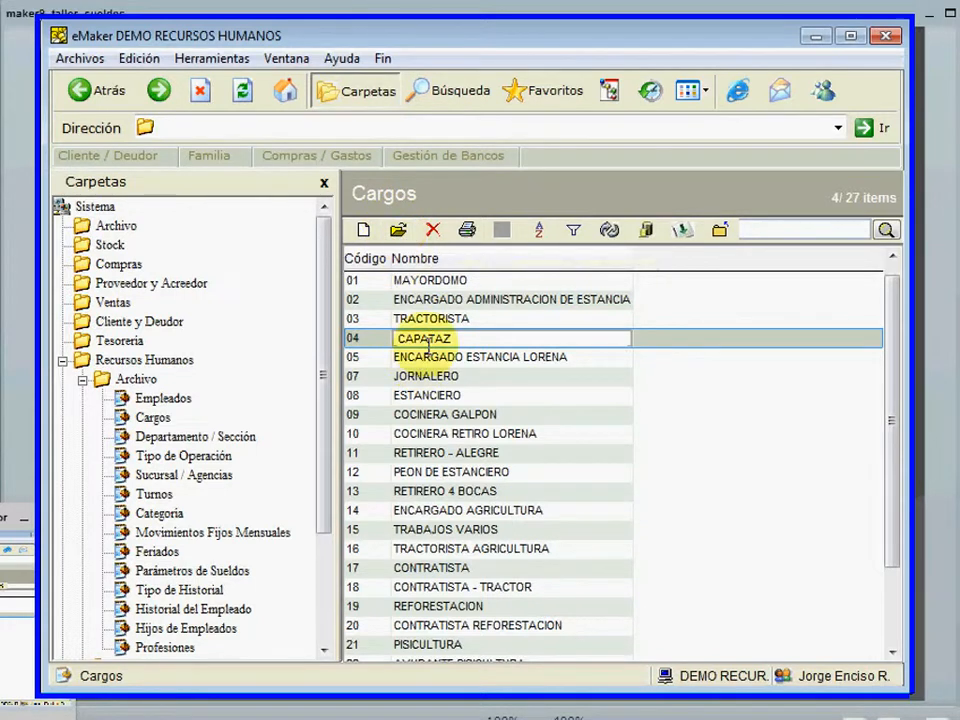
pyautogui.doubleClick(428, 338)
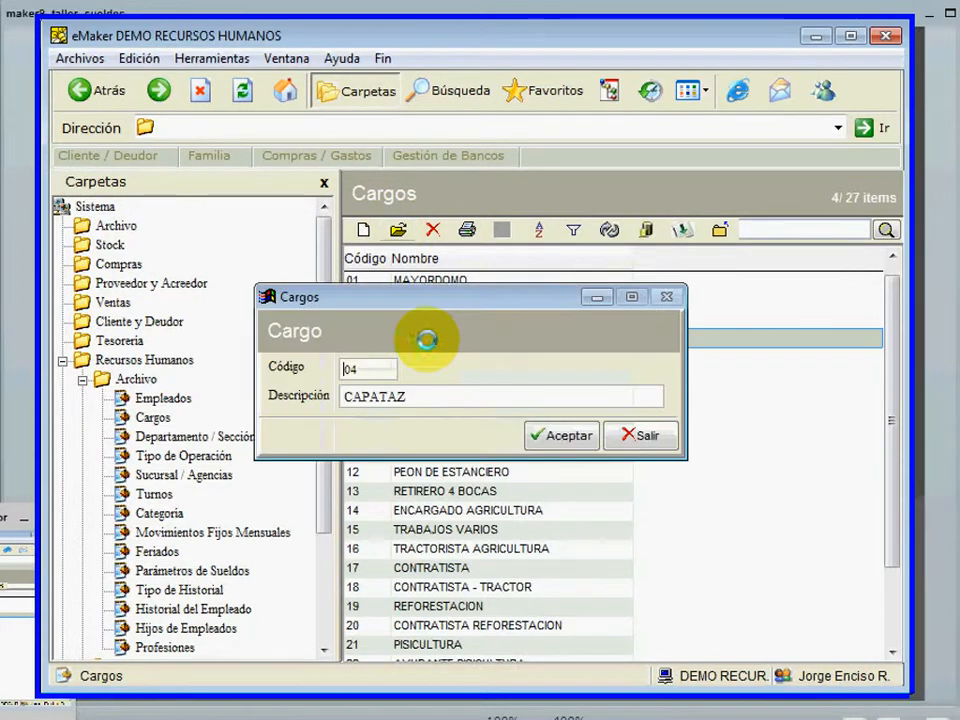
pyautogui.click(620, 440)
pyautogui.press('Return')
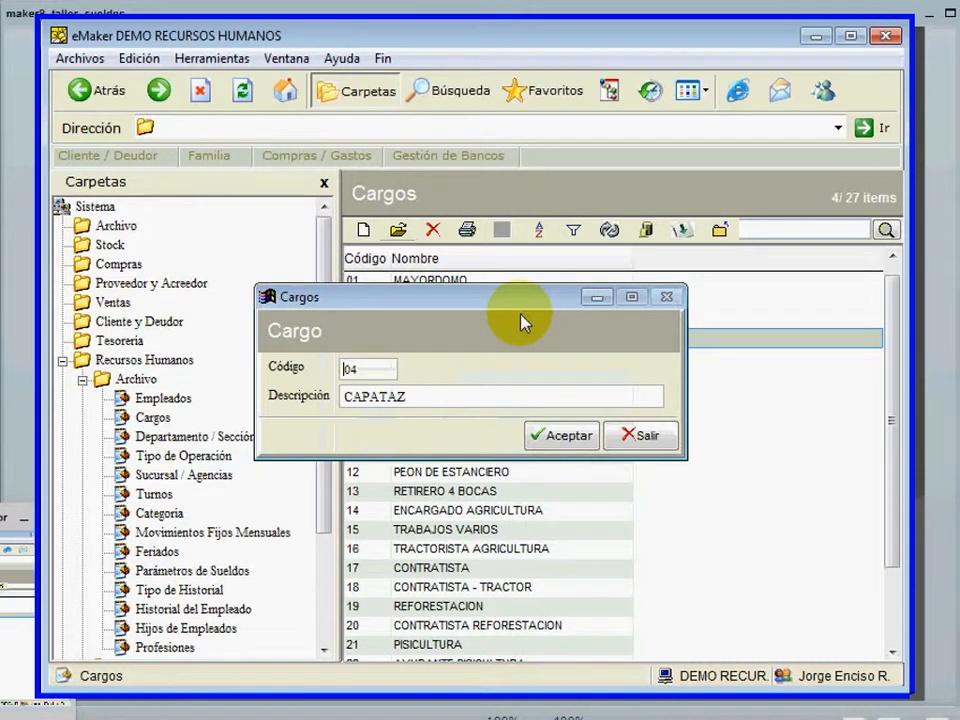
pyautogui.click(641, 435)
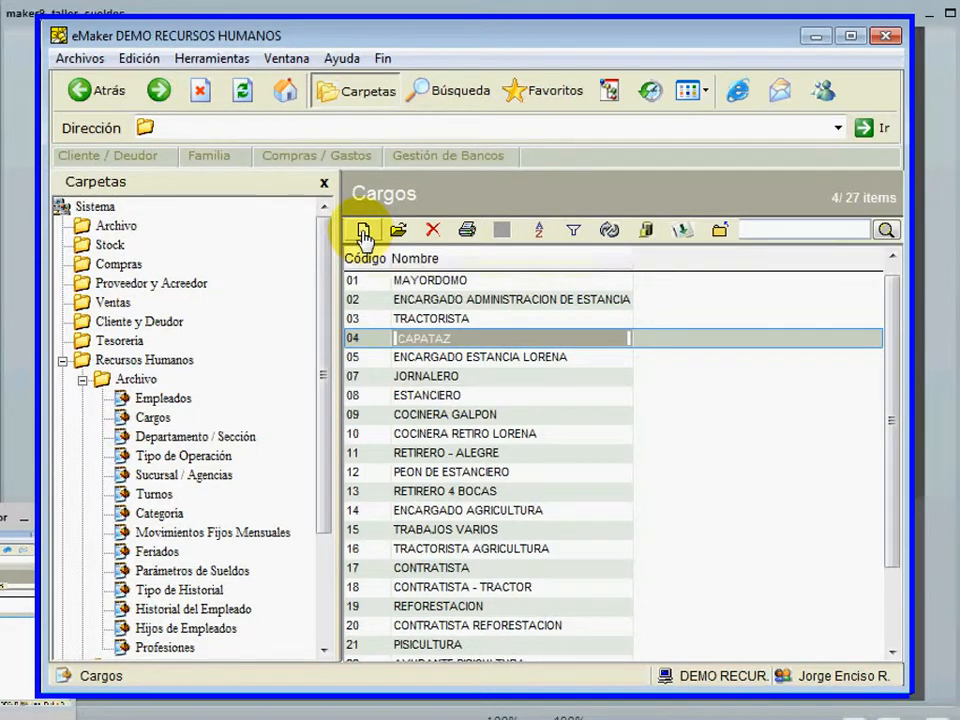
# - View the blank form for a new Cargo, exit it without saving, and return to the first record
pyautogui.click(390, 338)
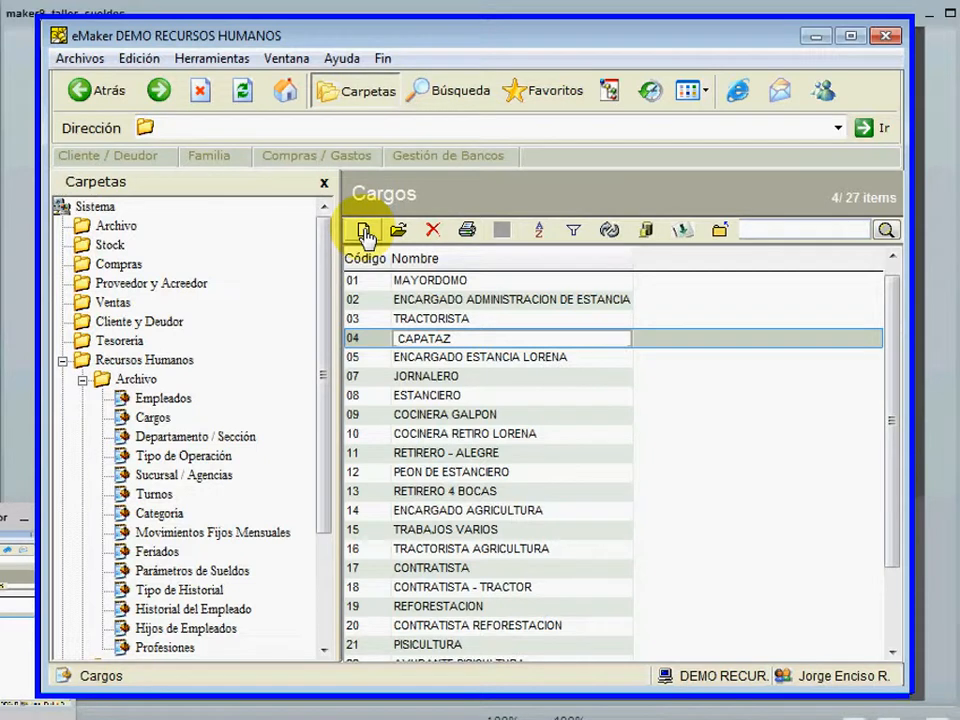
pyautogui.doubleClick(417, 339)
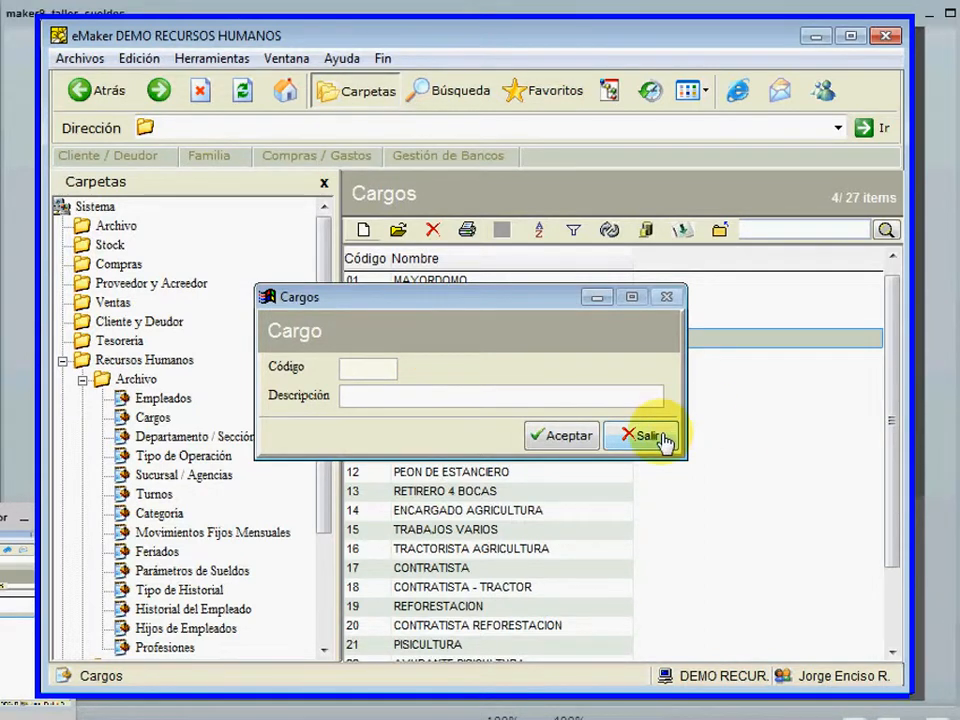
pyautogui.click(650, 436)
pyautogui.click(407, 300)
pyautogui.hotkey('ctrl', 'Home')
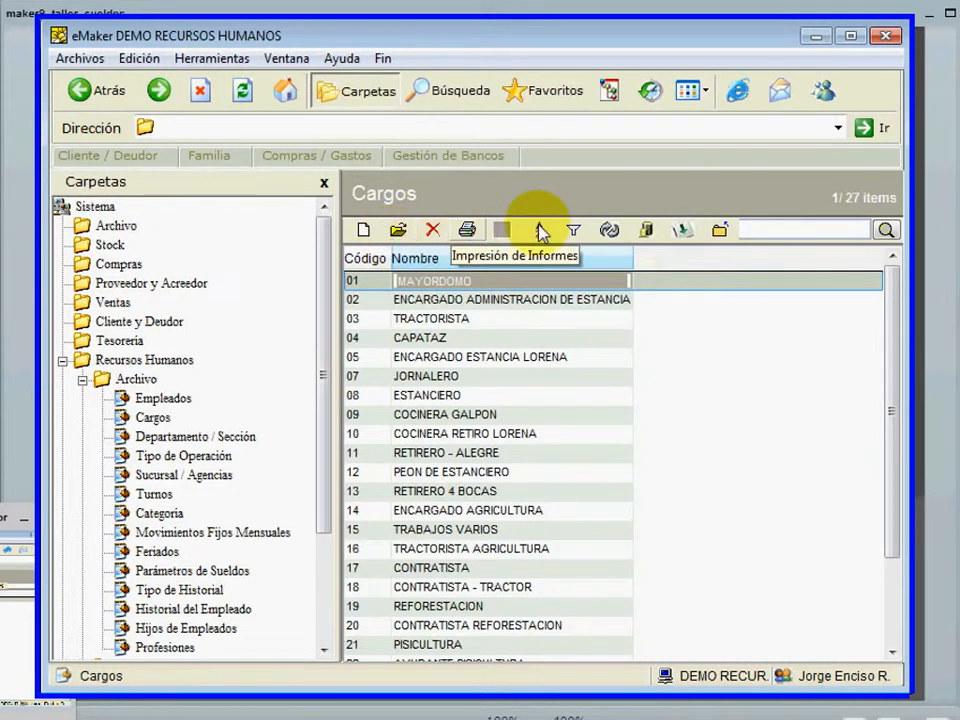
# - View the companies from which the Cargos data can be copied, and dismiss the list without choosing one
pyautogui.click(719, 237)
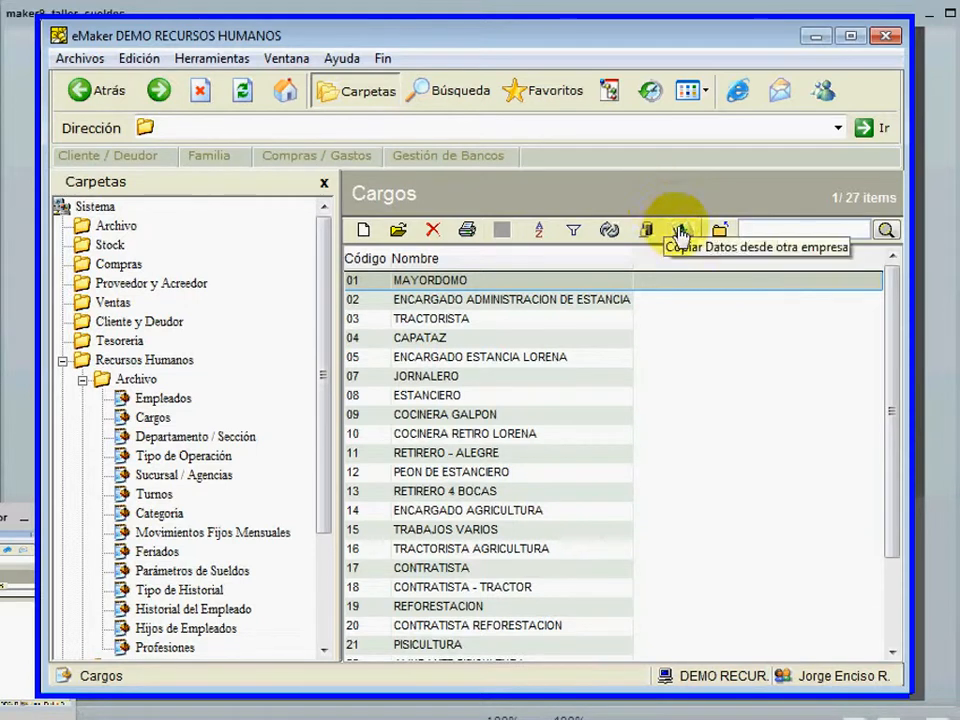
pyautogui.click(681, 232)
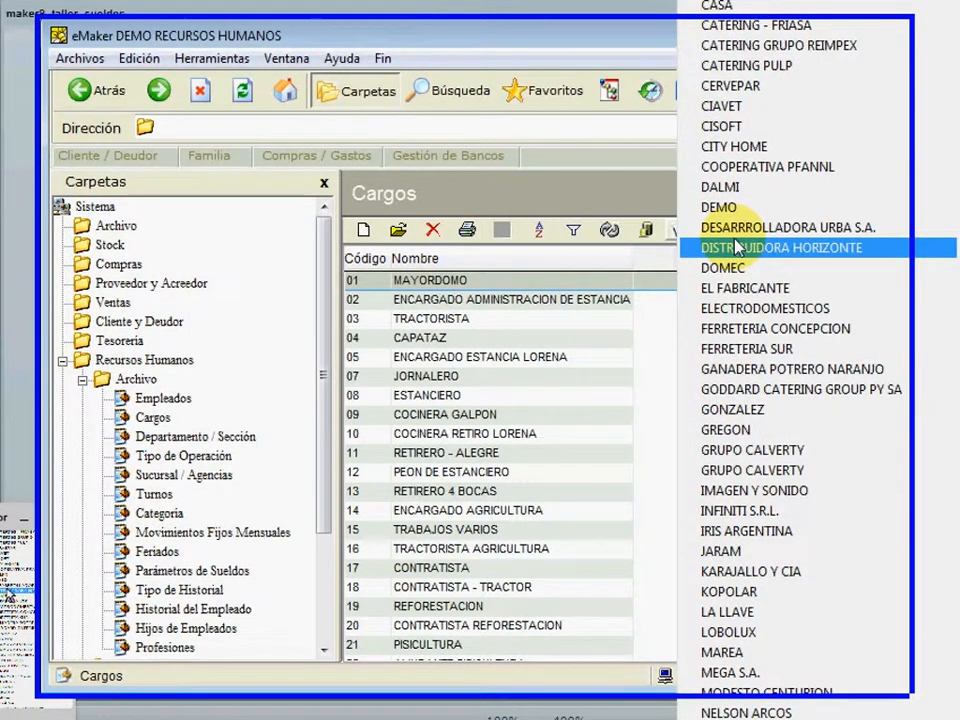
pyautogui.click(681, 234)
pyautogui.click(683, 232)
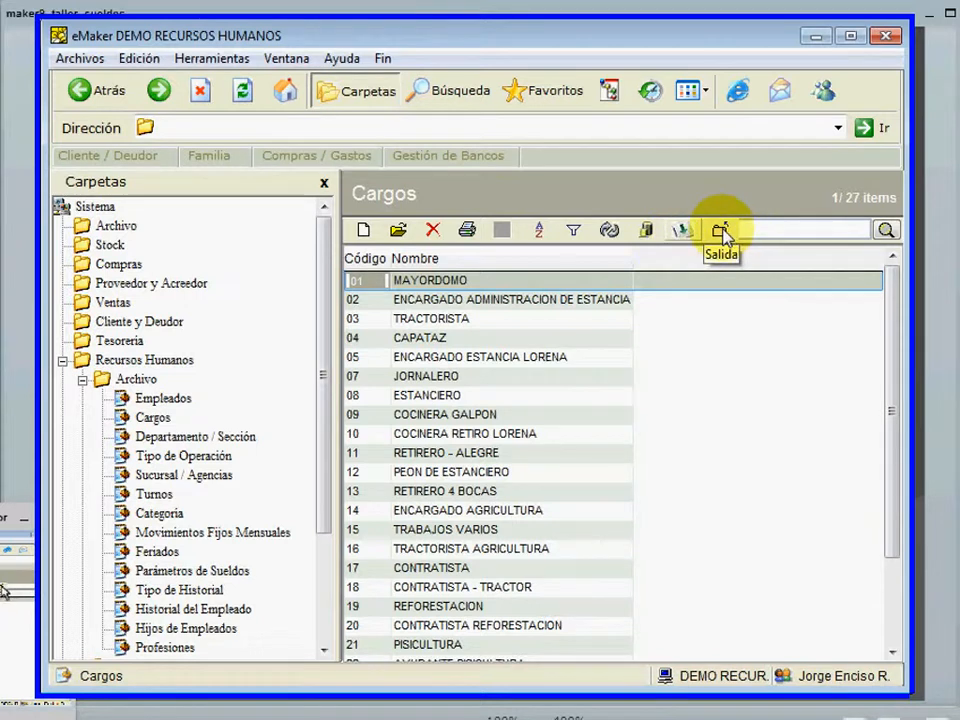
# - Leave the Cargos list and open Departamento / Sección from the Archivo folder
pyautogui.click(720, 232)
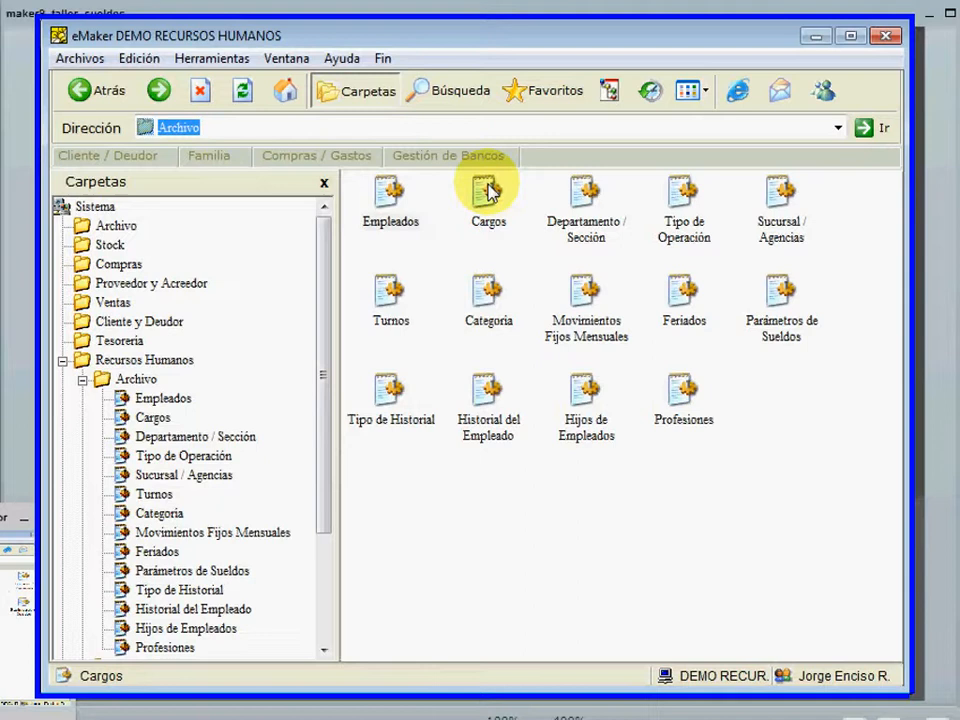
pyautogui.click(585, 198)
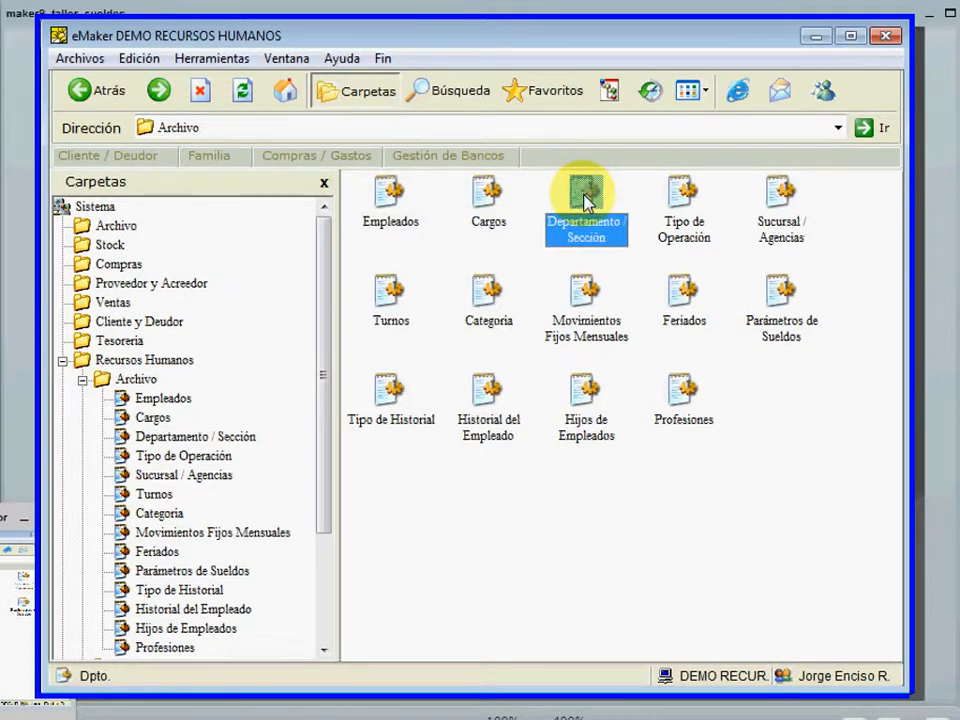
# - View the Departamento / Sección list, select DEPARTAMENTO AGRICULTURA, and return to the Archivo folder
pyautogui.doubleClick(585, 198)
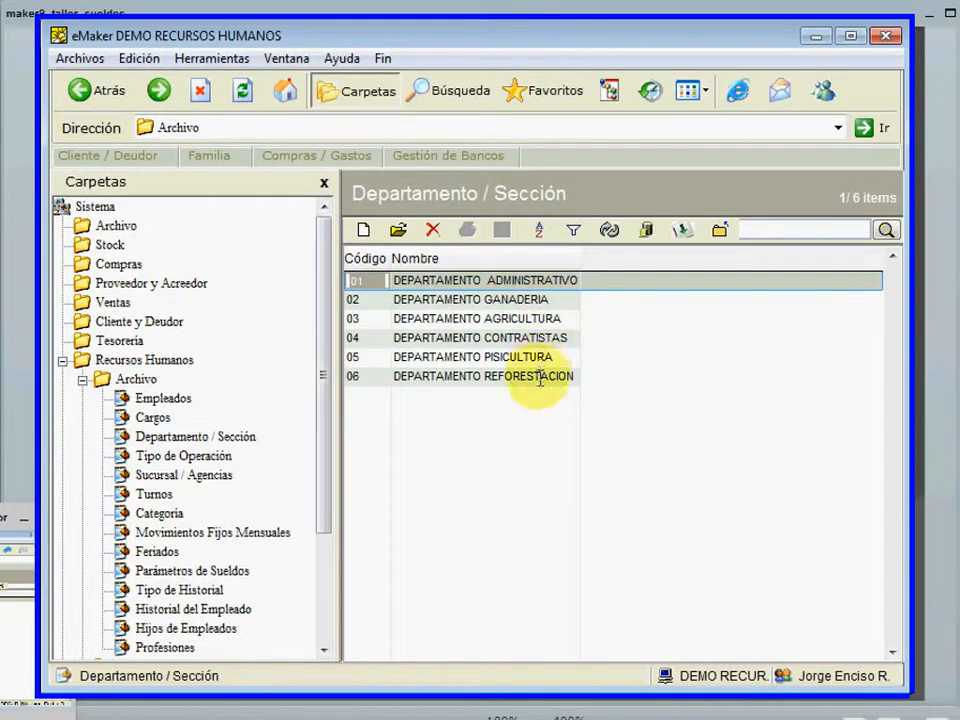
pyautogui.click(531, 319)
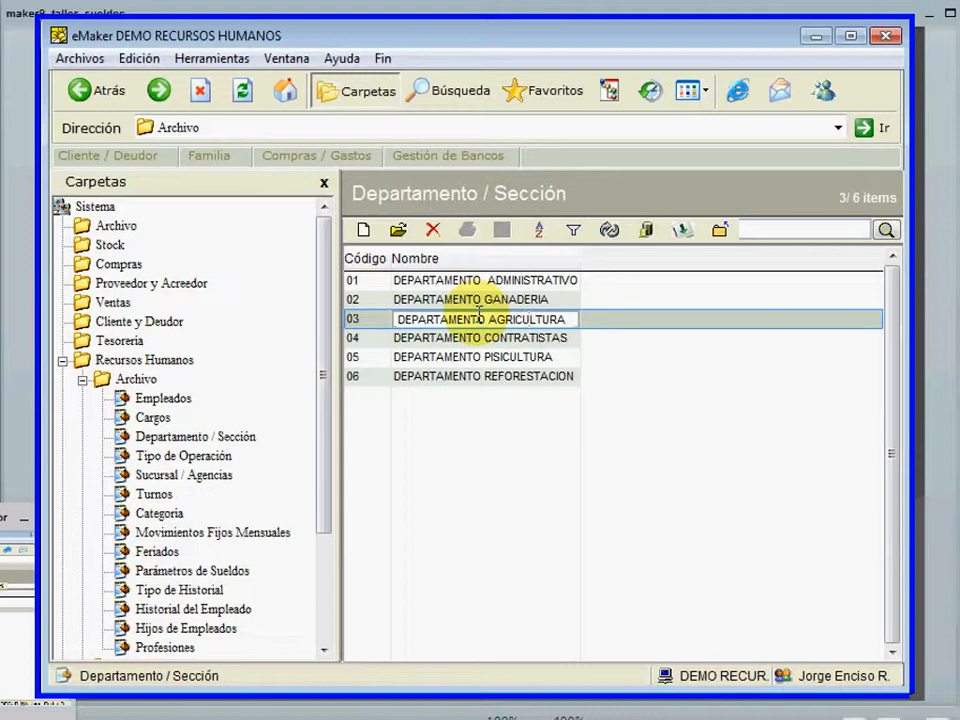
pyautogui.click(722, 231)
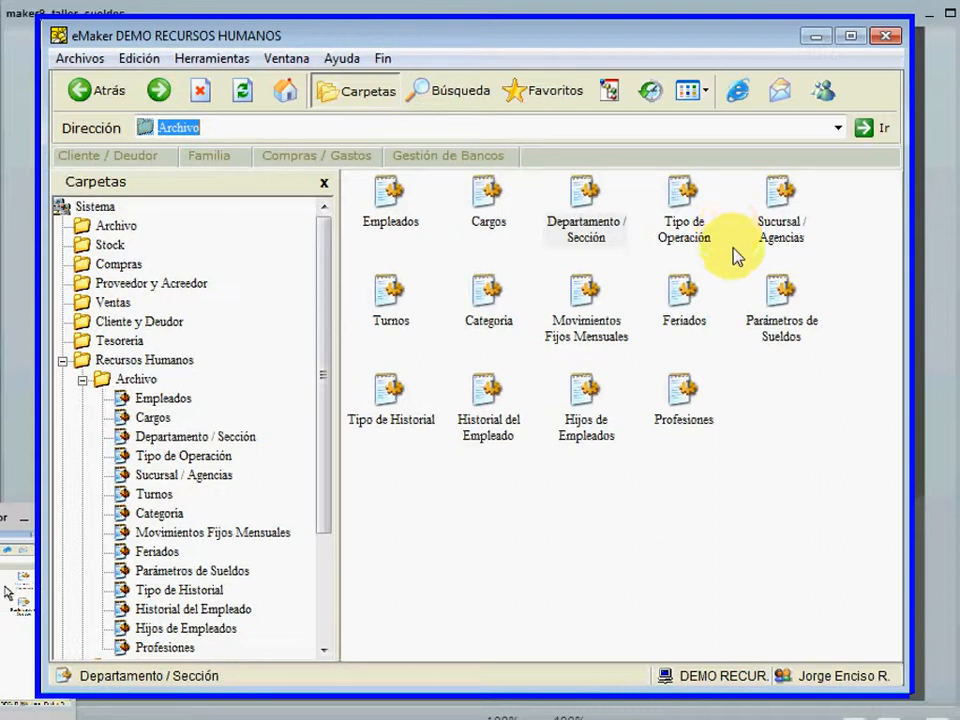
# - Open Sucursal / Agencias from the Archivo folder and display the ADMINISTRACION CENTRAL record
pyautogui.click(781, 207)
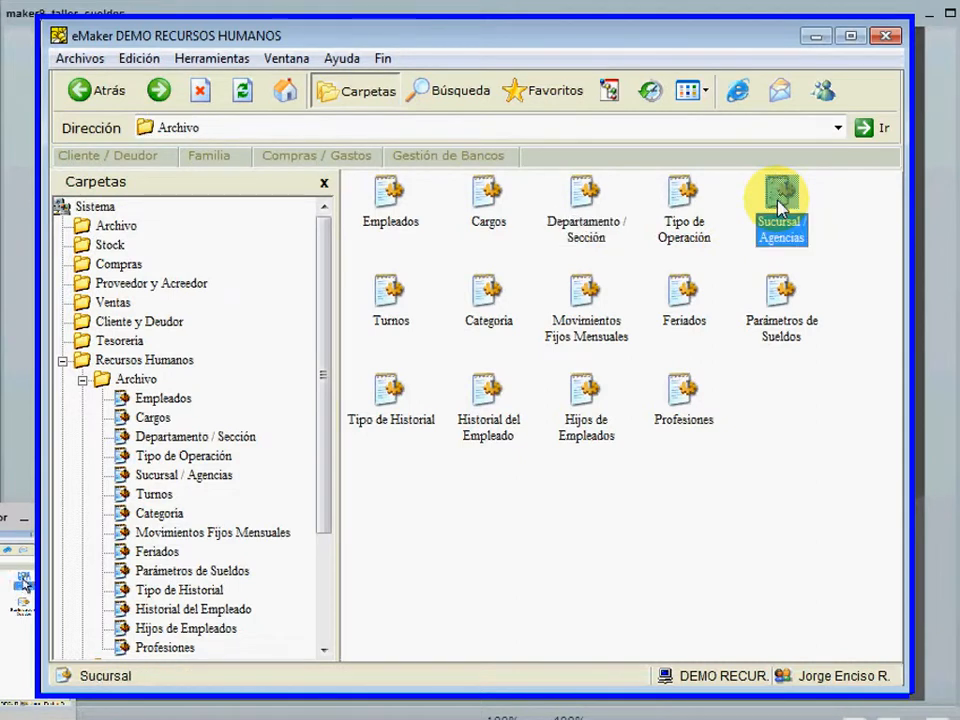
pyautogui.doubleClick(781, 207)
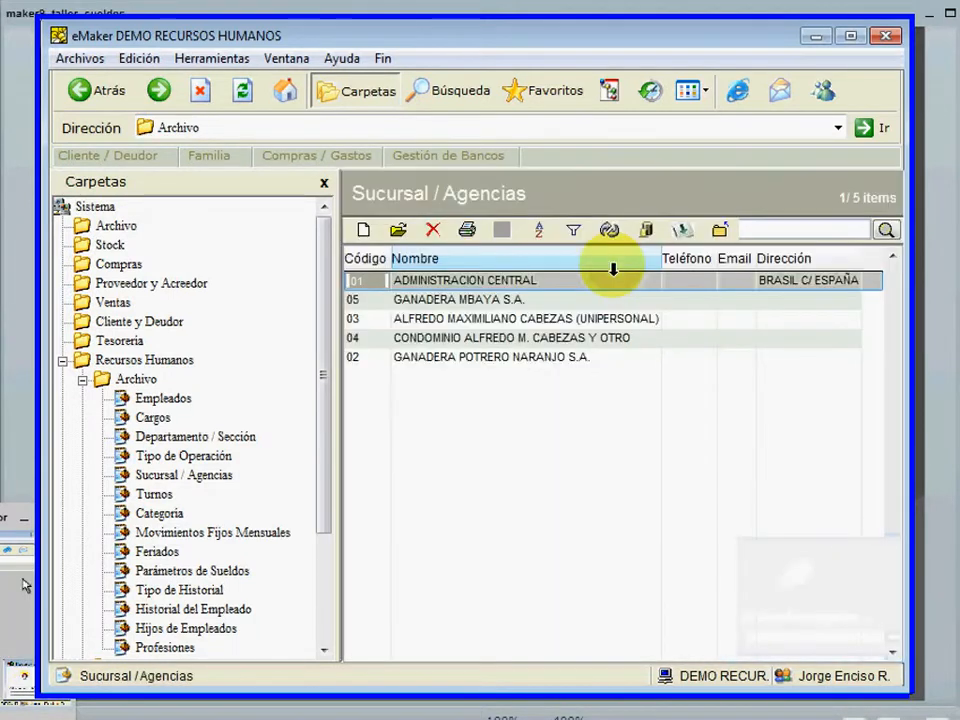
pyautogui.click(466, 299)
pyautogui.click(427, 281)
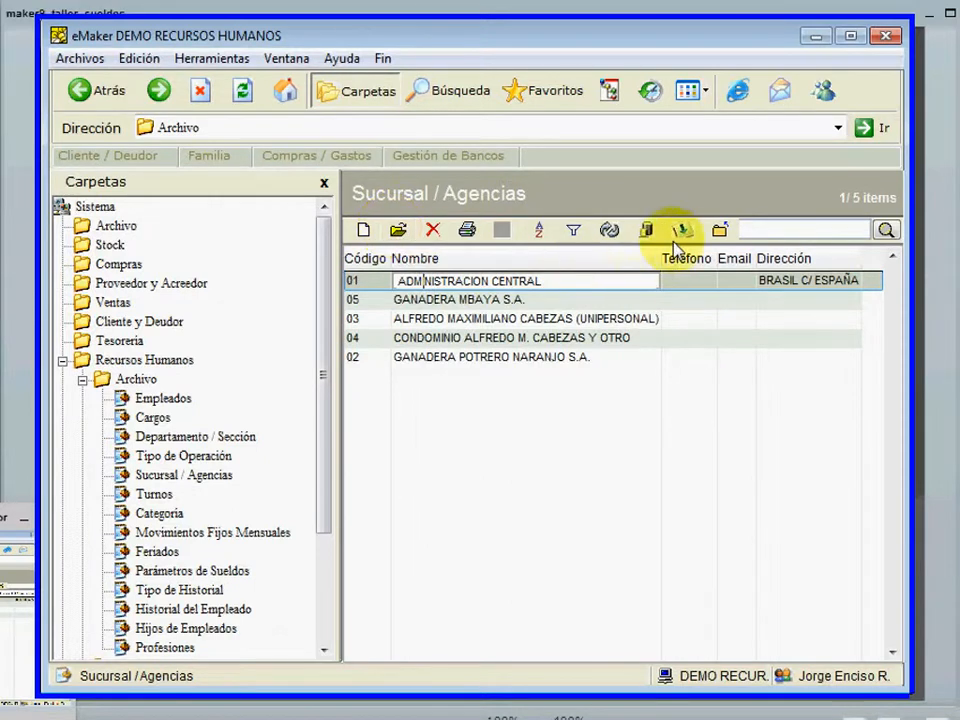
pyautogui.click(397, 232)
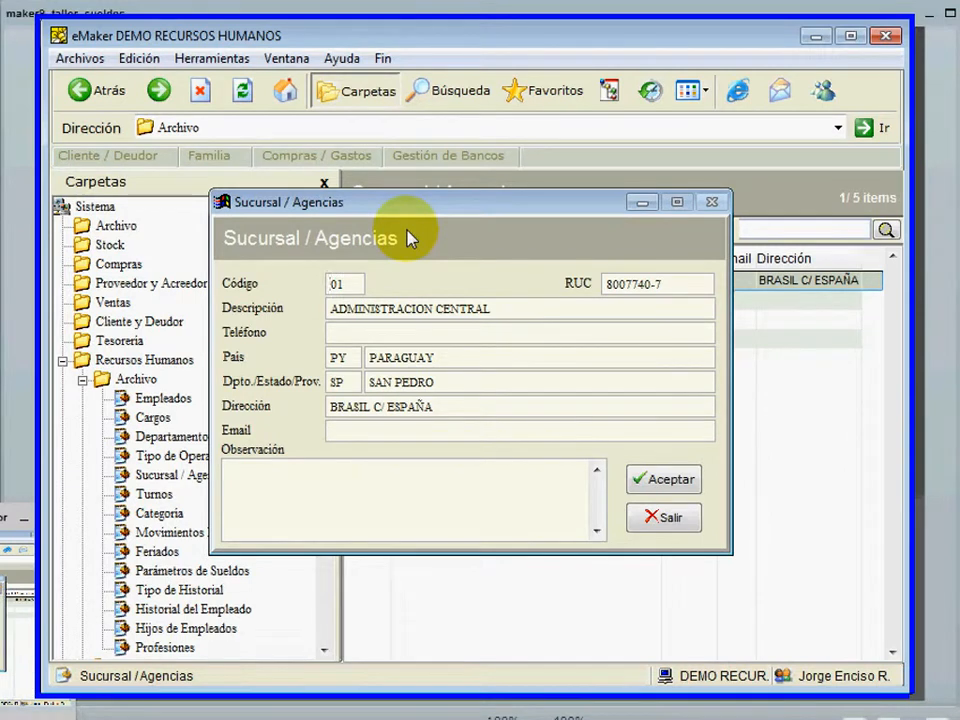
# - Examine the País code in the ADMINISTRACION CENTRAL record, then exit the record and its list without saving
pyautogui.click(352, 357)
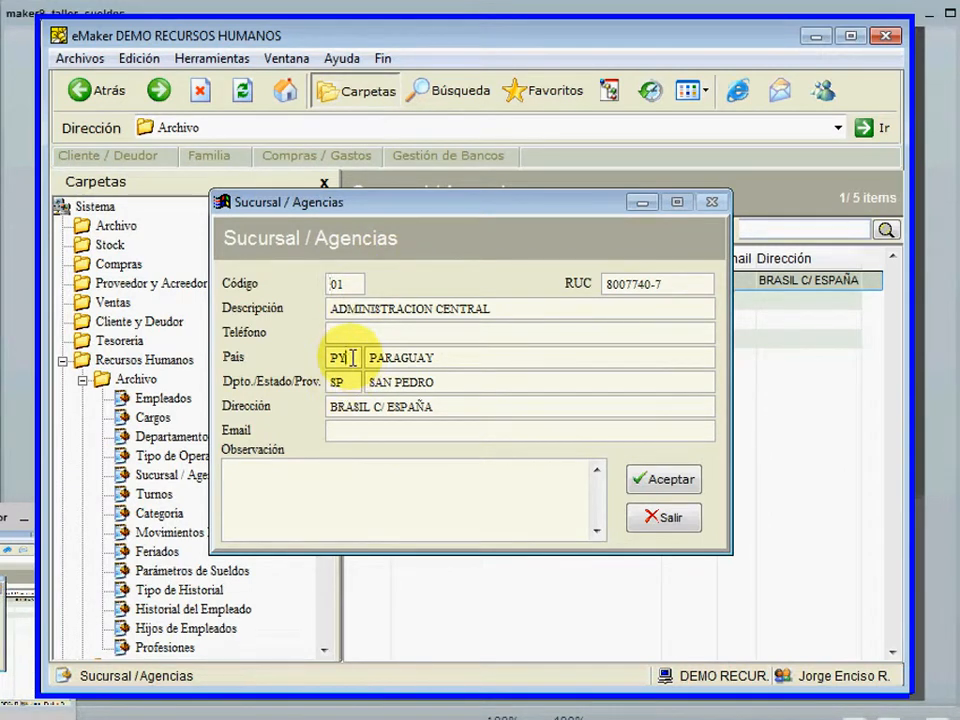
pyautogui.doubleClick(338, 357)
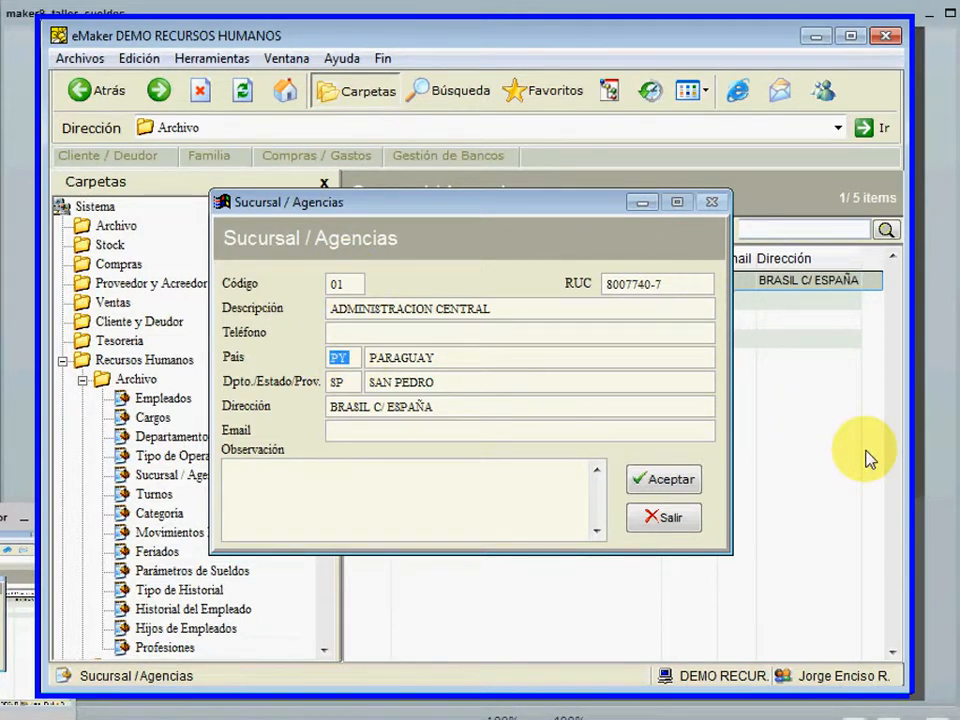
pyautogui.click(350, 360)
pyautogui.moveTo(345, 360); pyautogui.dragTo(333, 364)
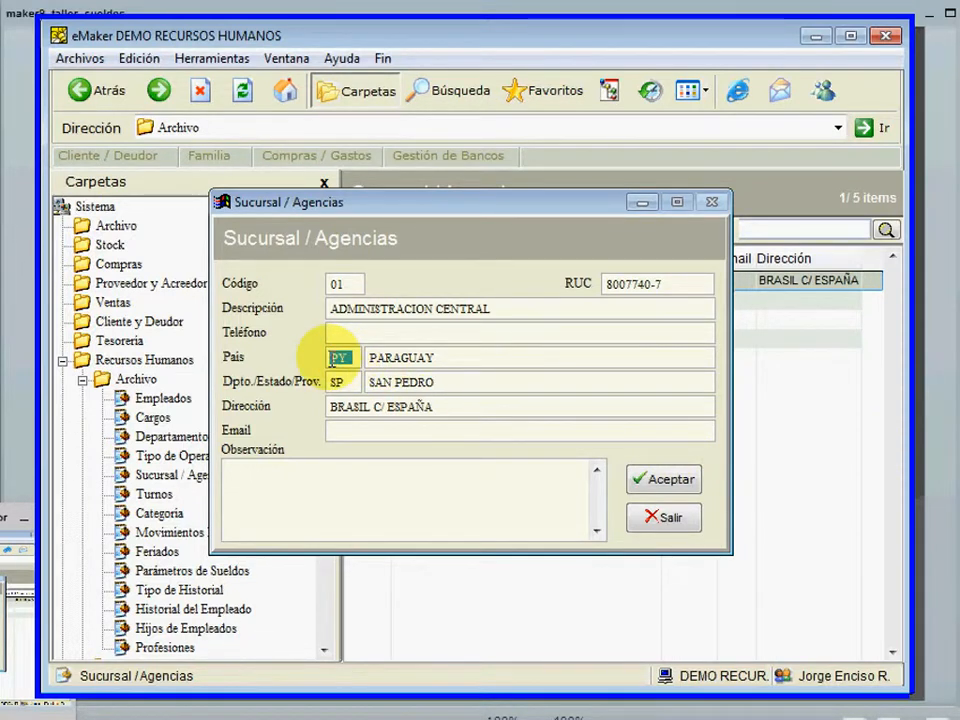
pyautogui.click(357, 358)
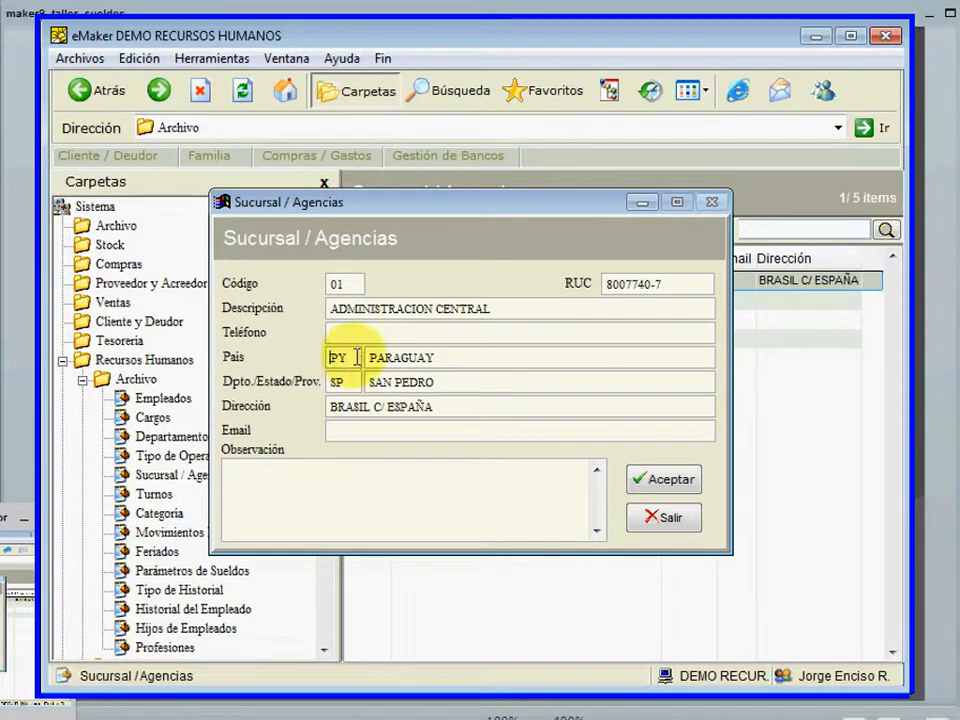
pyautogui.moveTo(357, 358); pyautogui.dragTo(332, 360)
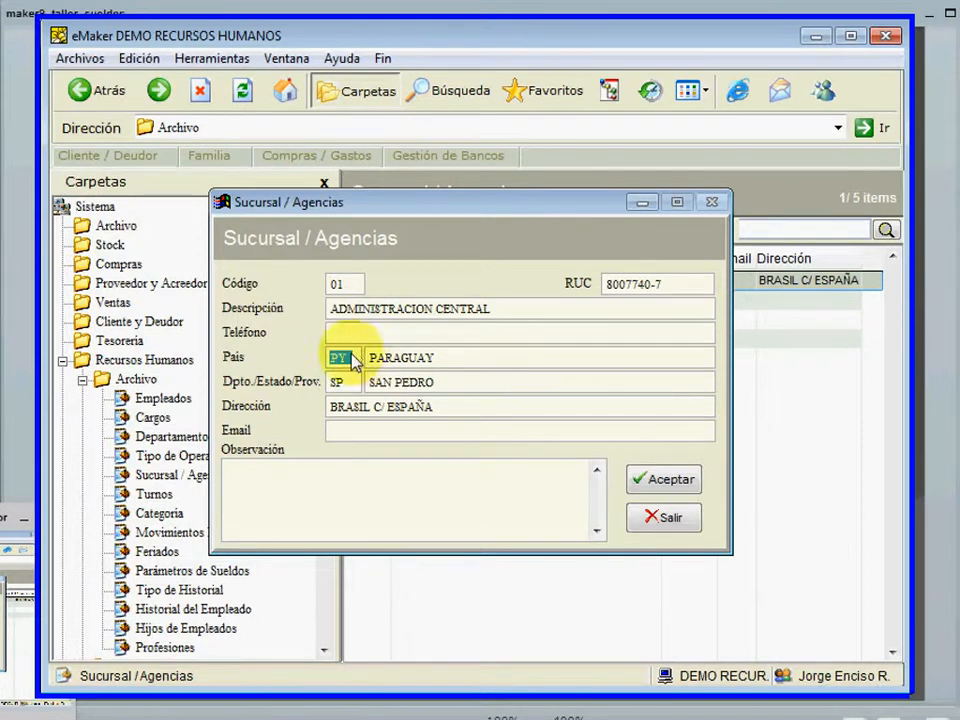
pyautogui.click(337, 358)
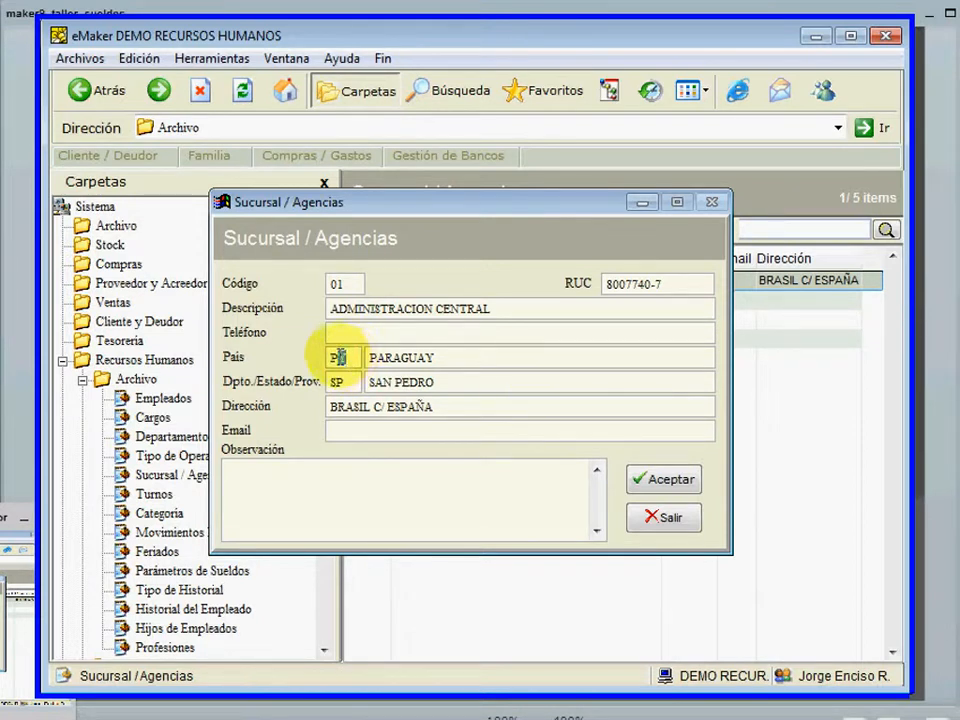
pyautogui.doubleClick(339, 357)
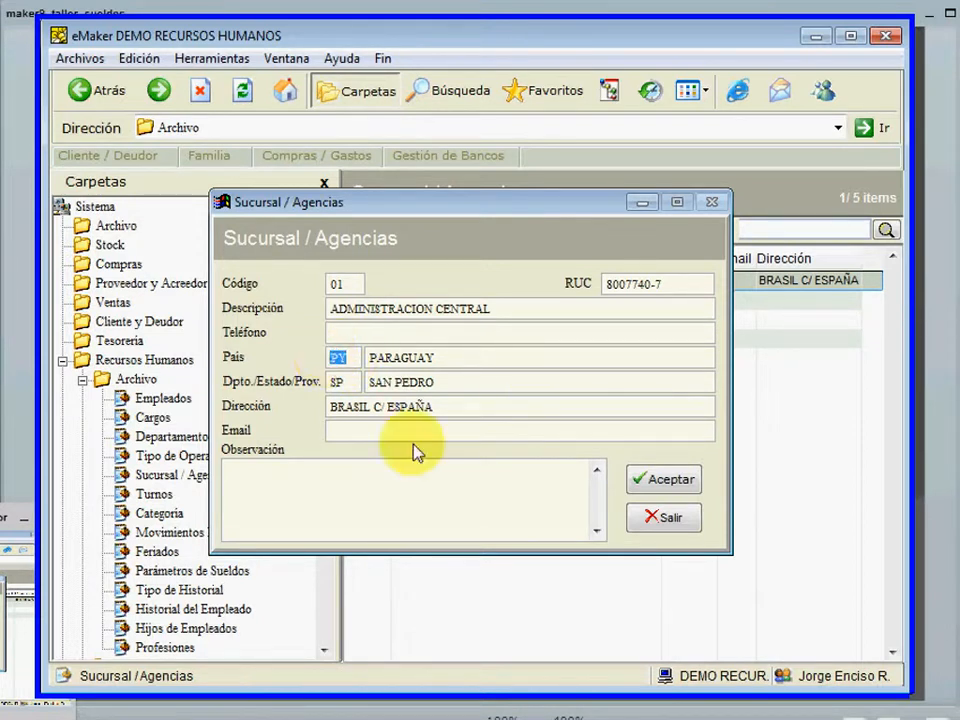
pyautogui.click(668, 528)
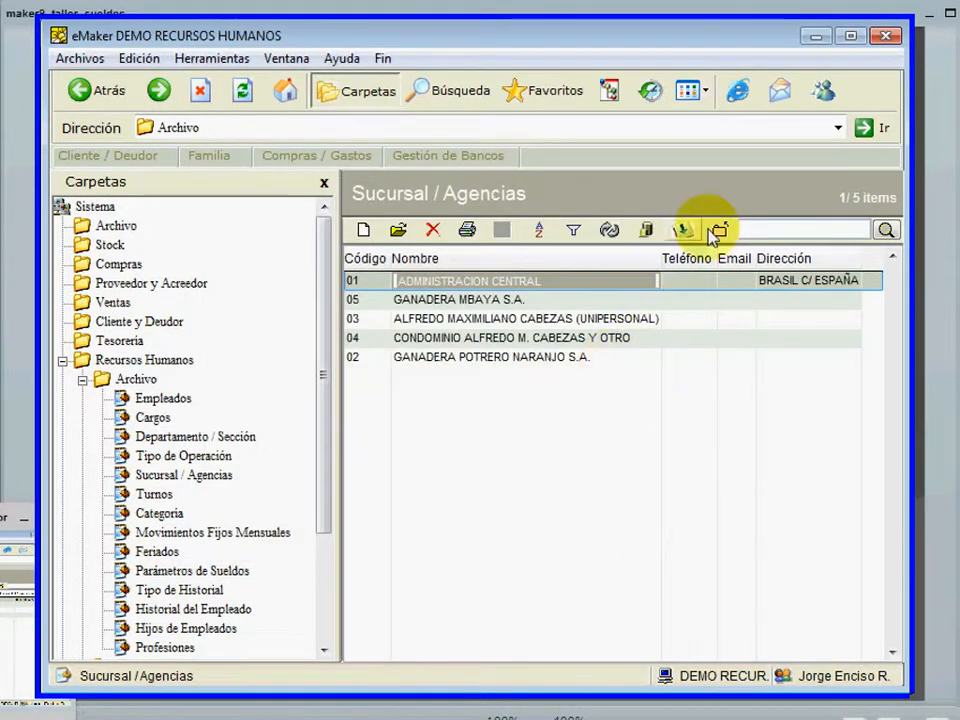
pyautogui.click(717, 231)
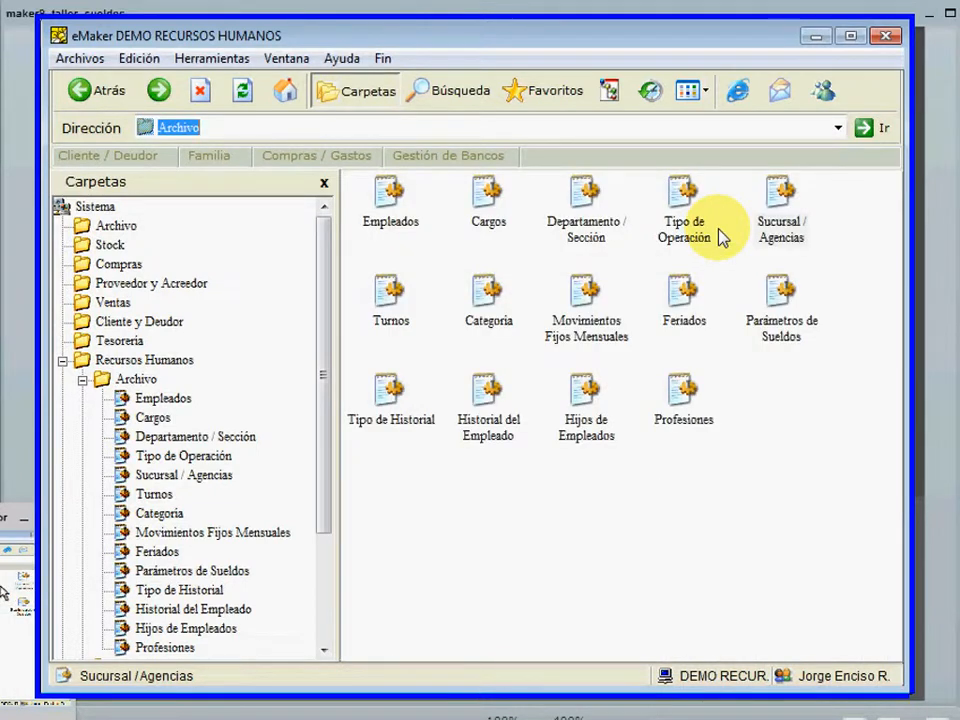
# - Open Turnos from the Archivo folder and display the DIURNO shift record
pyautogui.click(391, 291)
pyautogui.doubleClick(391, 291)
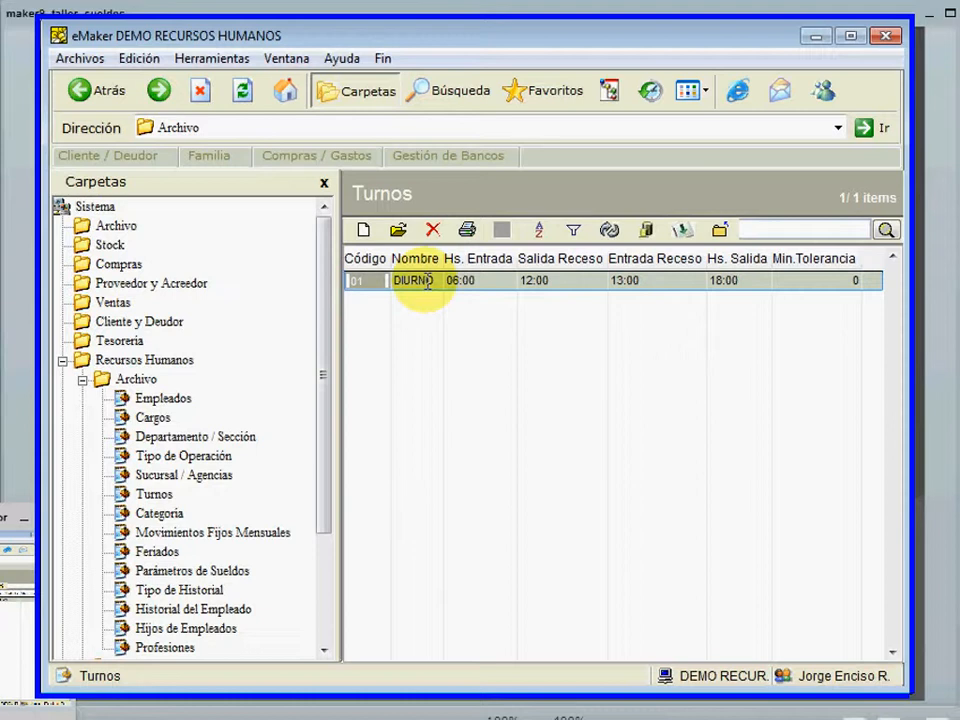
pyautogui.click(401, 233)
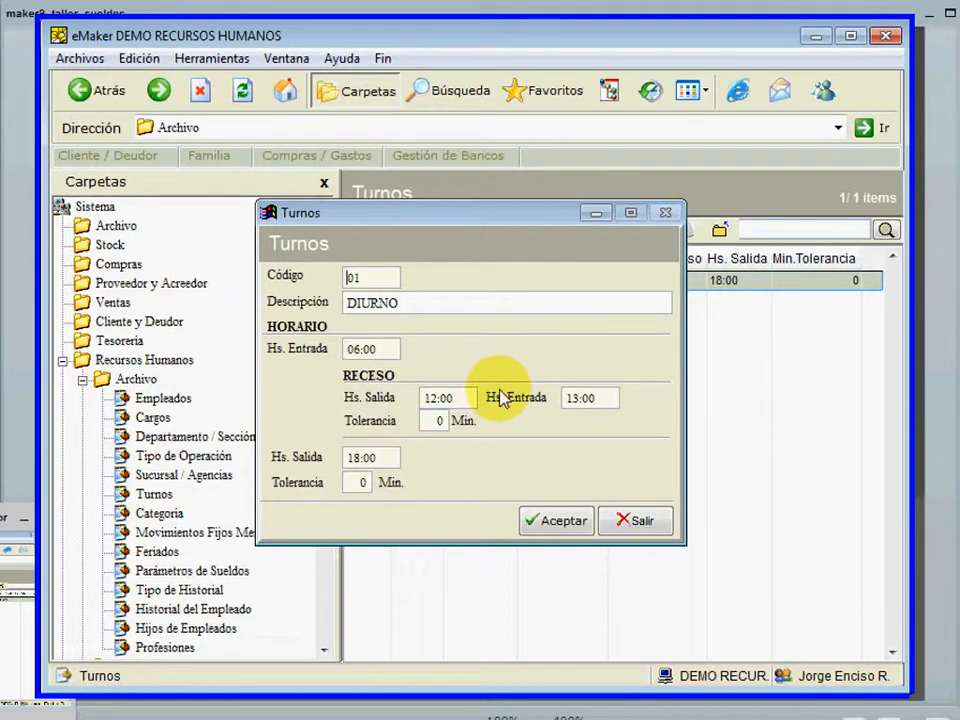
# - Examine the DIURNO shift's entry, exit, break and tolerance fields, then leave the record and the Turnos list without saving
pyautogui.click(371, 349)
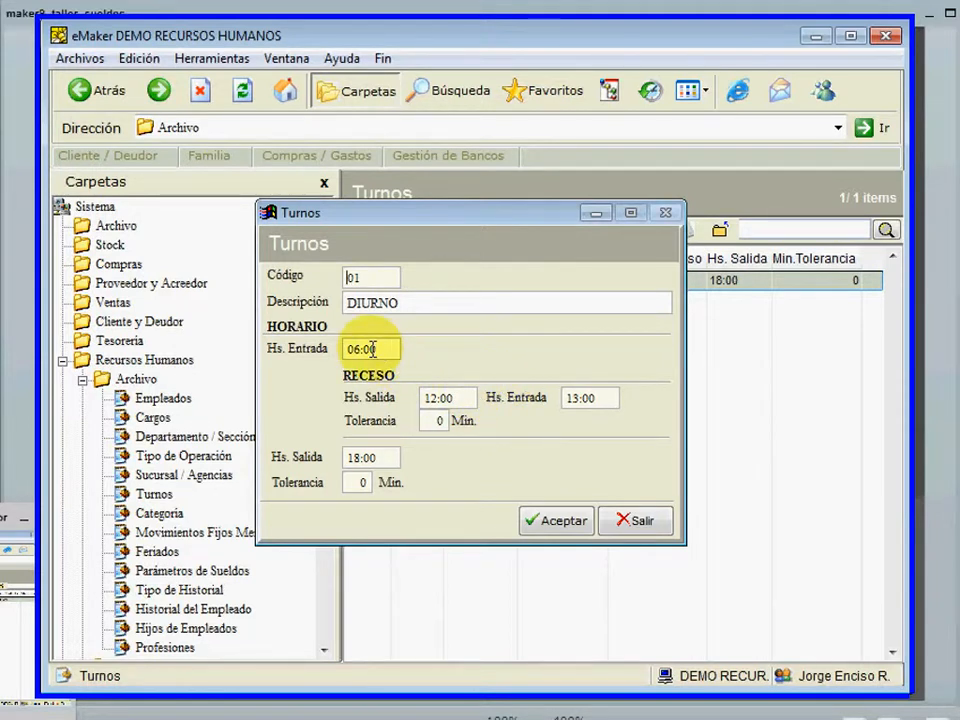
pyautogui.click(374, 457)
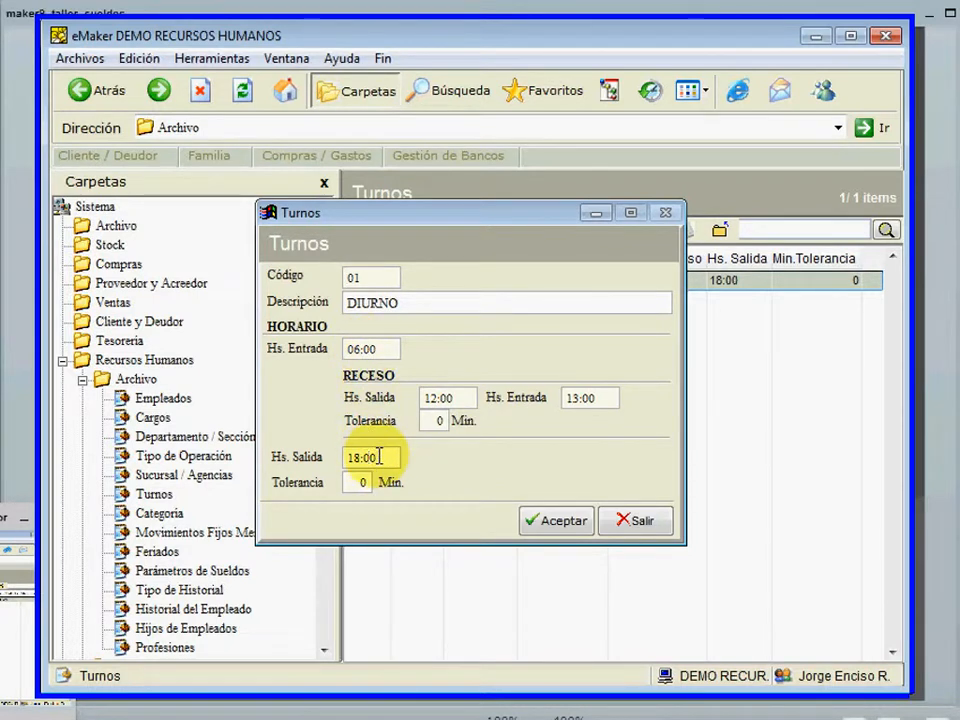
pyautogui.click(436, 396)
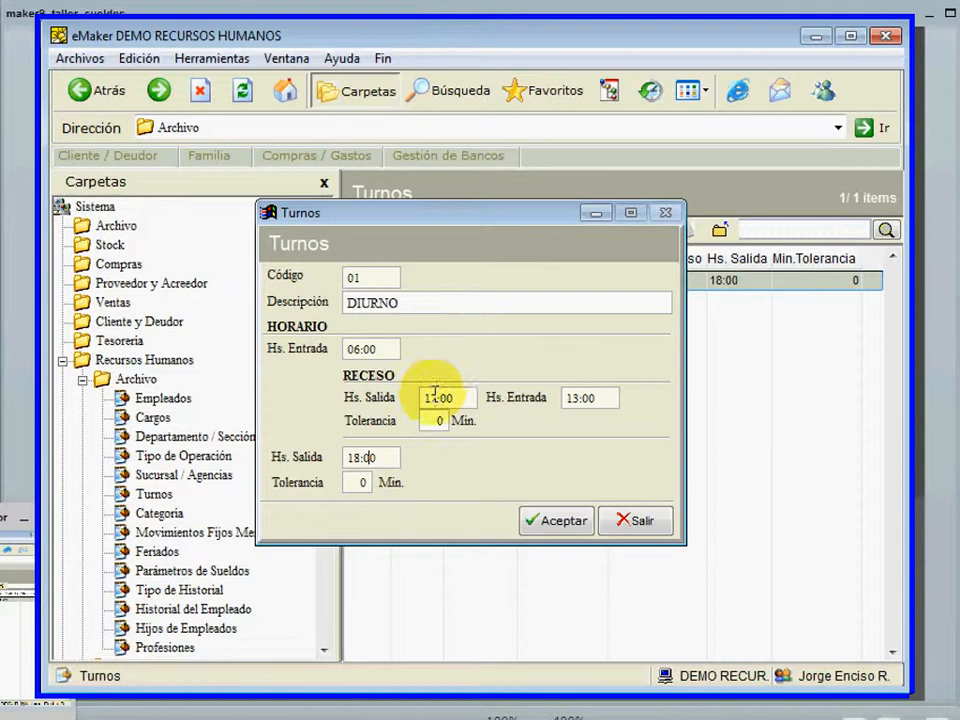
pyautogui.click(572, 397)
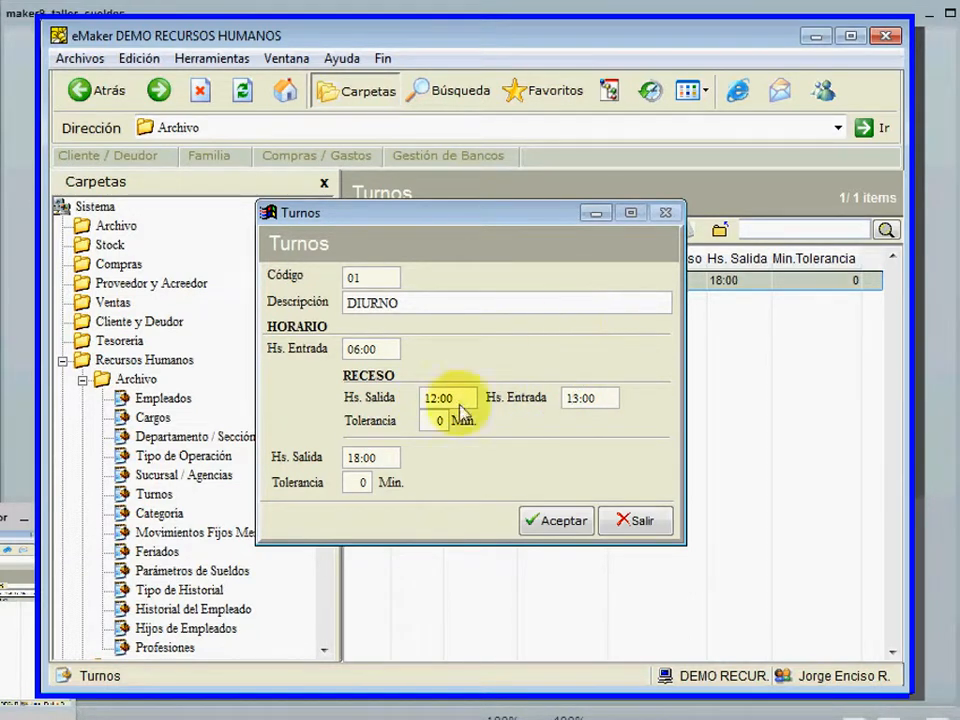
pyautogui.click(356, 482)
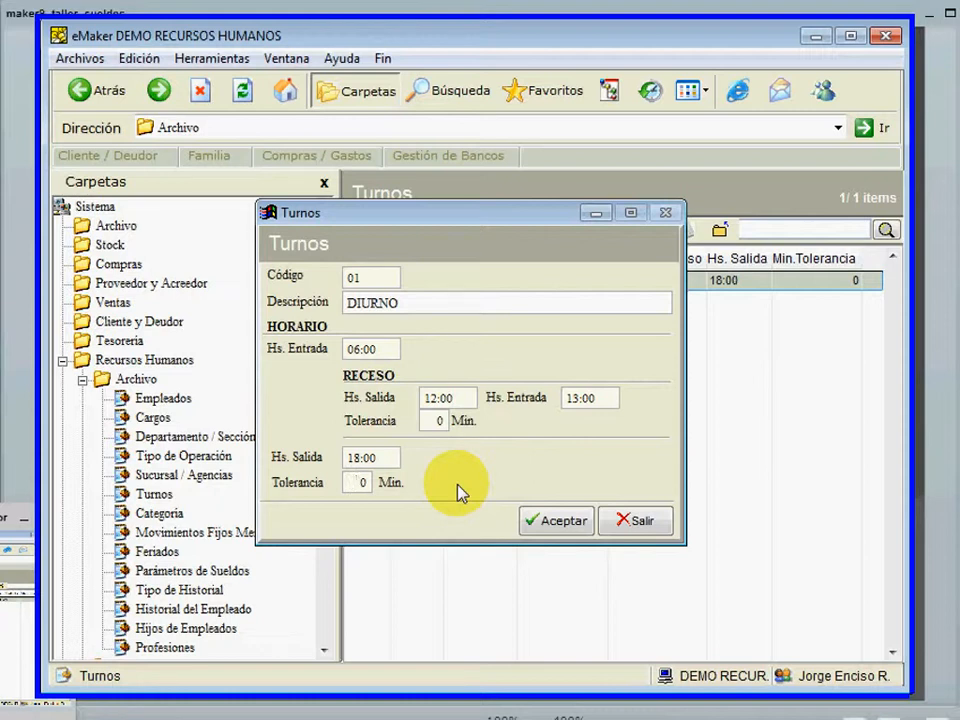
pyautogui.doubleClick(362, 482)
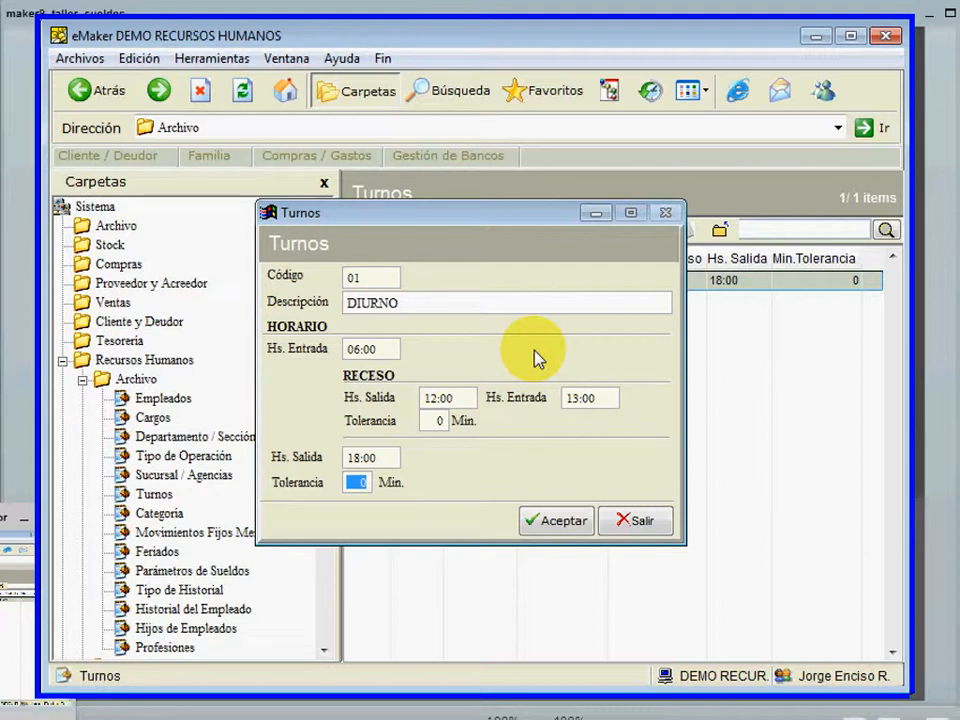
pyautogui.click(622, 528)
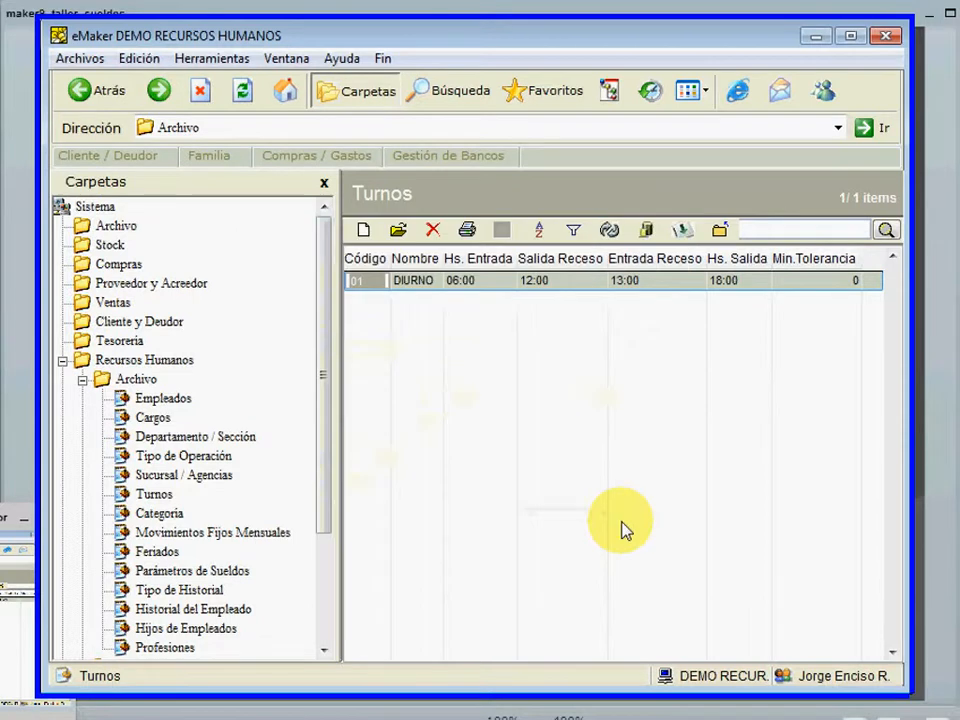
pyautogui.click(583, 282)
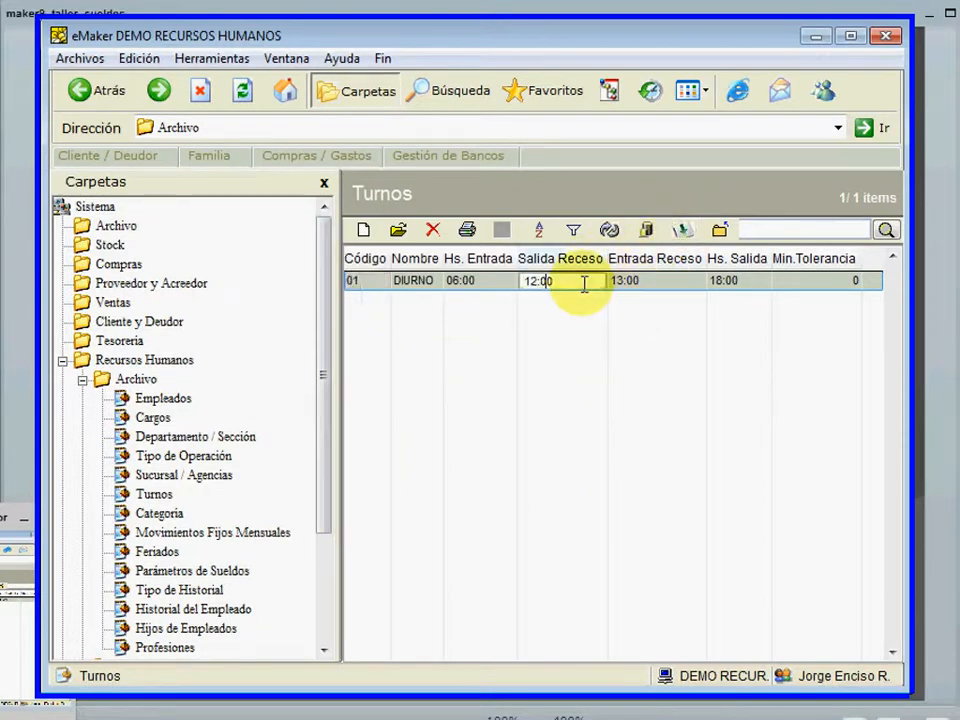
pyautogui.click(722, 240)
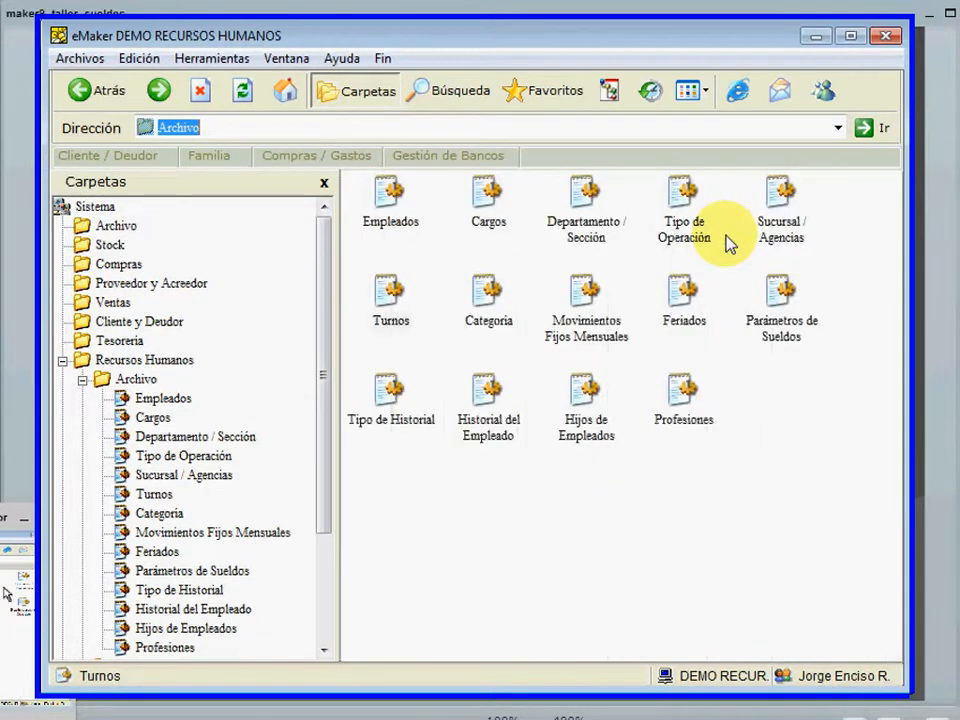
# - View the VARIOS record in Categoría, exit it without saving, and return to the Archivo folder
pyautogui.click(500, 296)
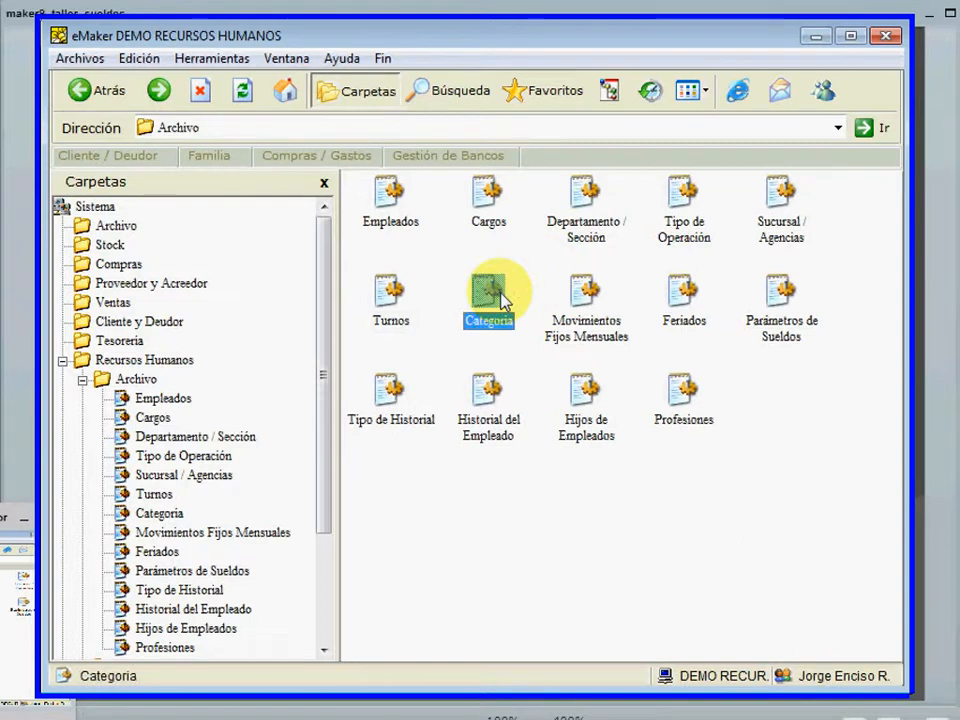
pyautogui.doubleClick(500, 296)
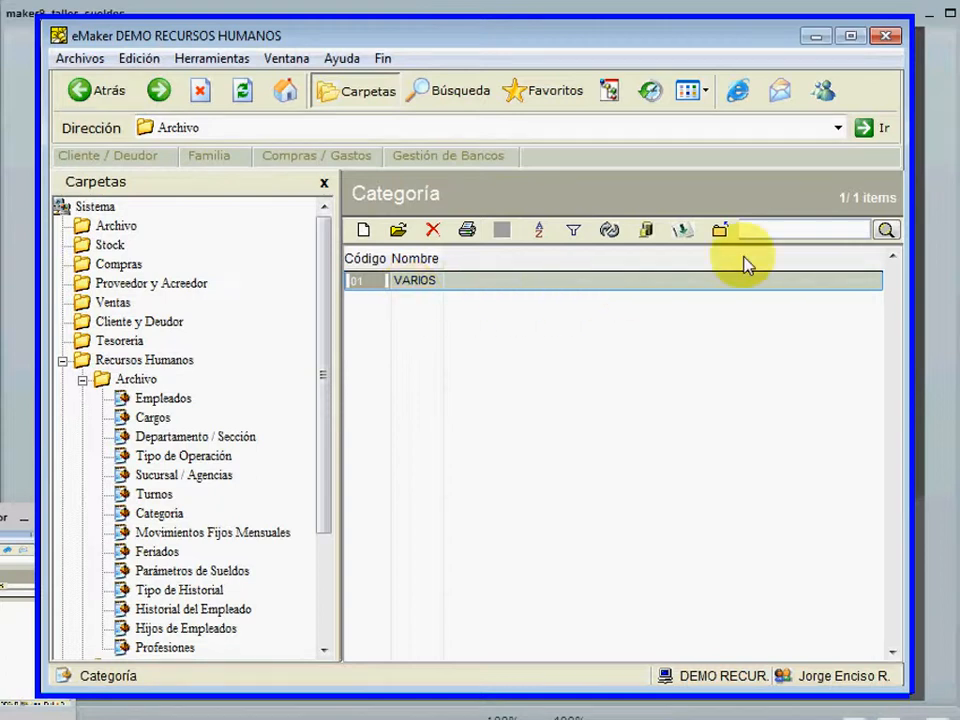
pyautogui.doubleClick(427, 280)
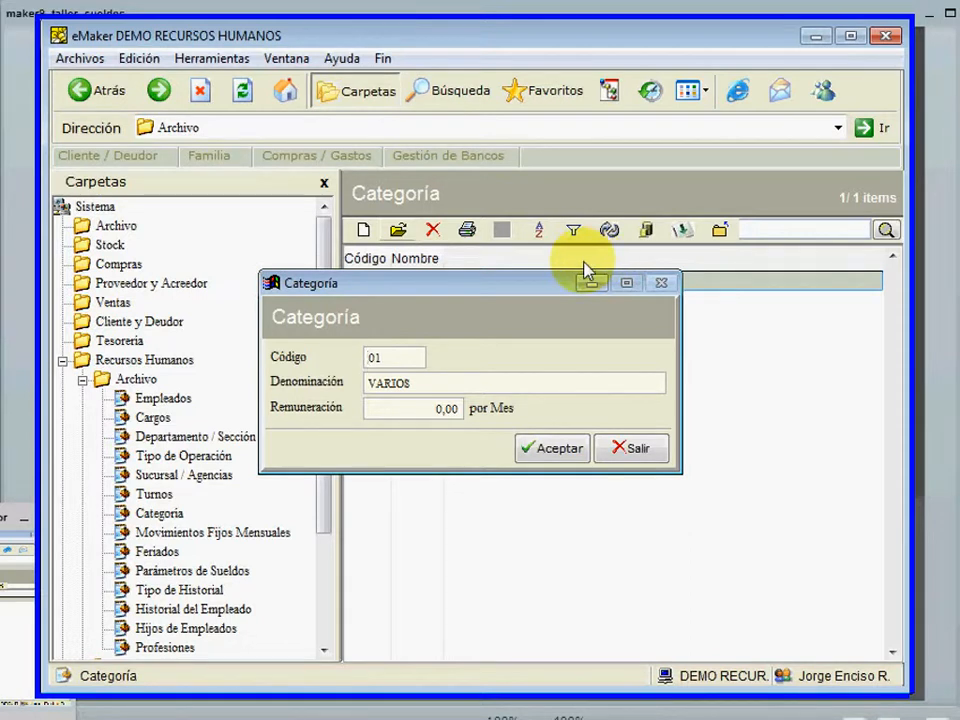
pyautogui.click(630, 448)
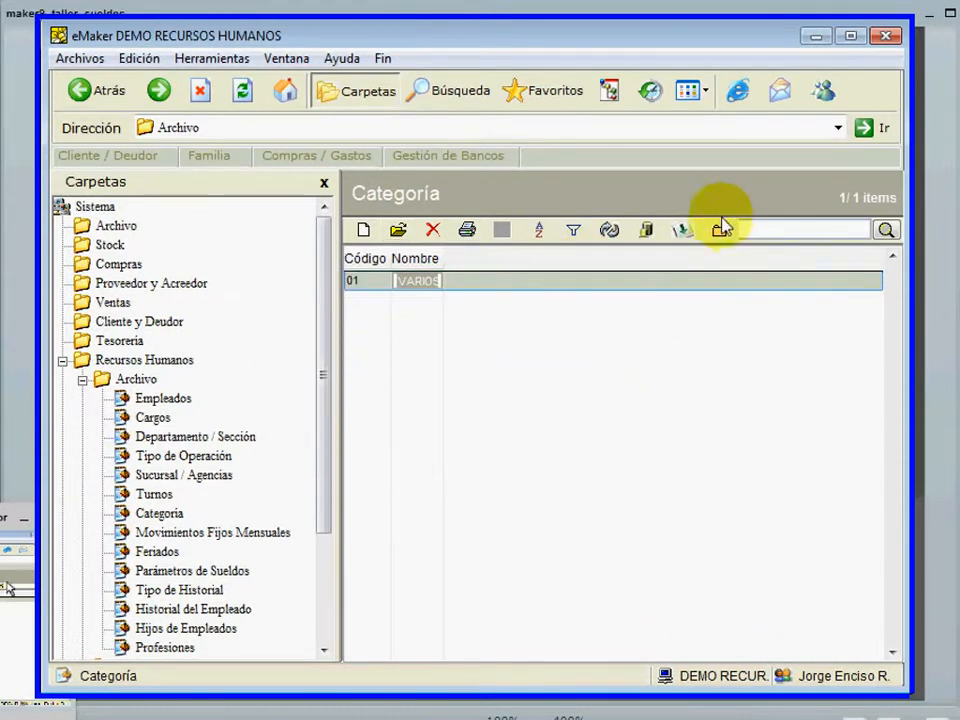
pyautogui.click(722, 230)
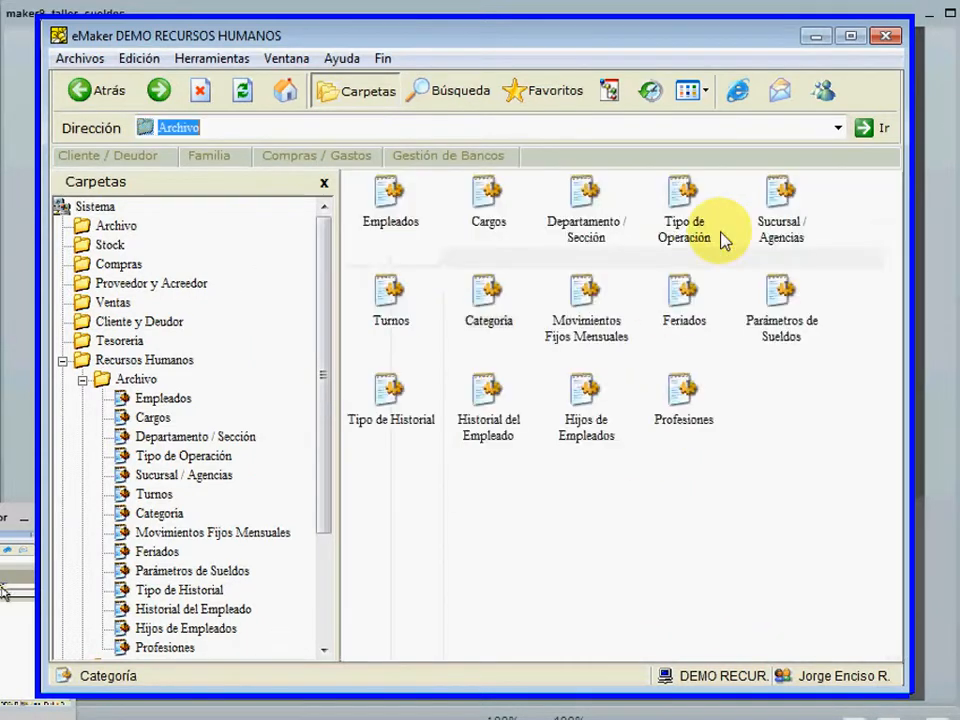
# - Open the Feriados list from the Archivo folder
pyautogui.click(581, 292)
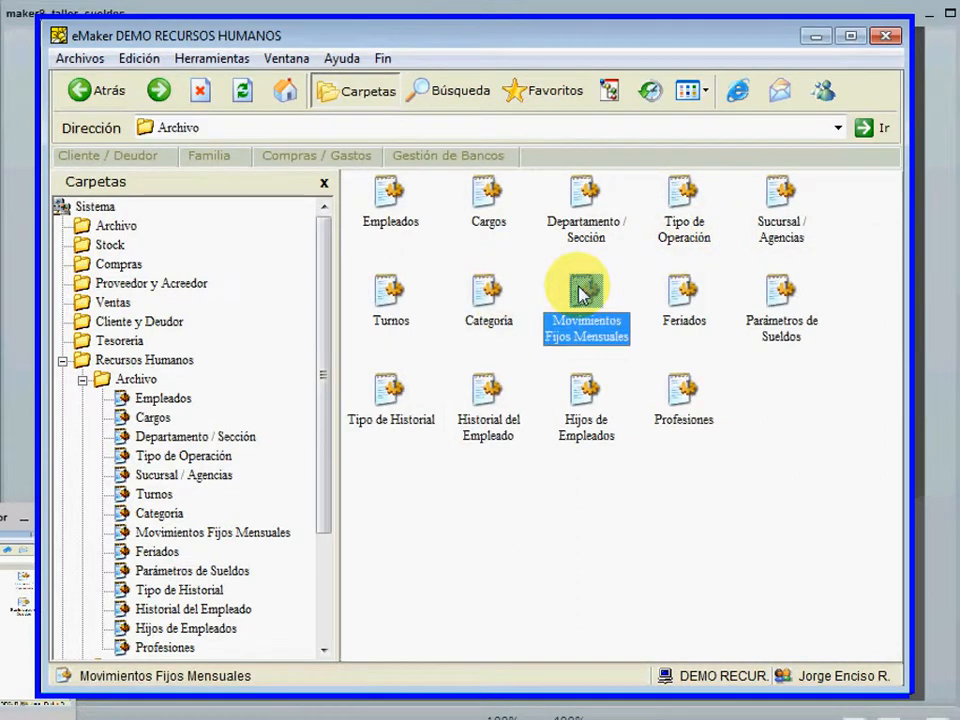
pyautogui.click(686, 292)
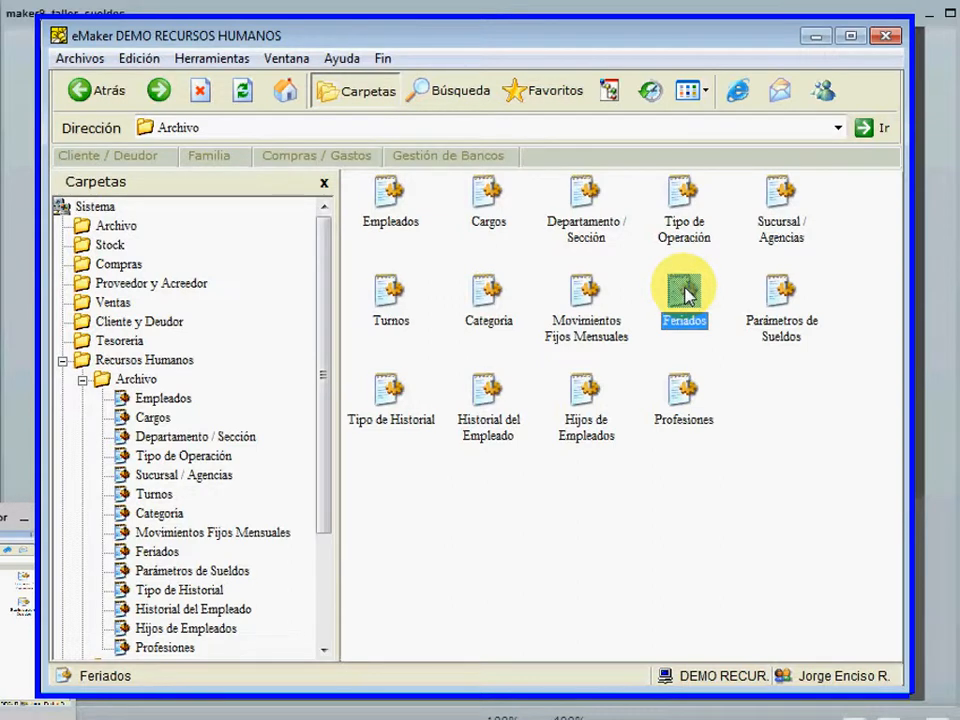
pyautogui.doubleClick(686, 292)
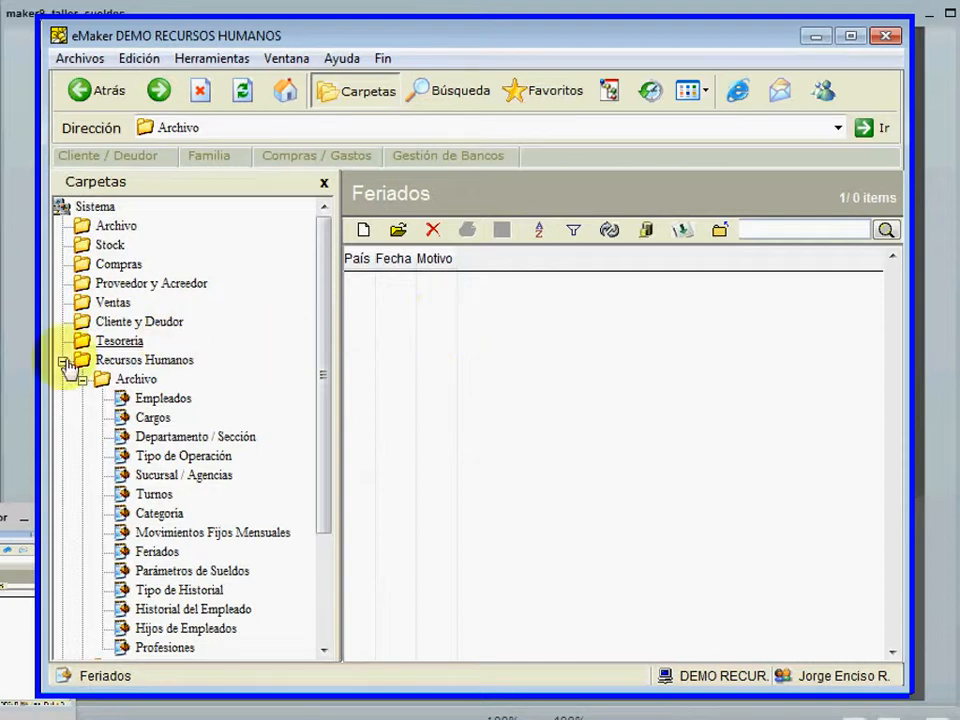
# - Check the implementation steps slide in the presentation, switch back to eMaker, and leave the Feriados list for the Archivo folder
pyautogui.hotkey('alt', 'Tab')
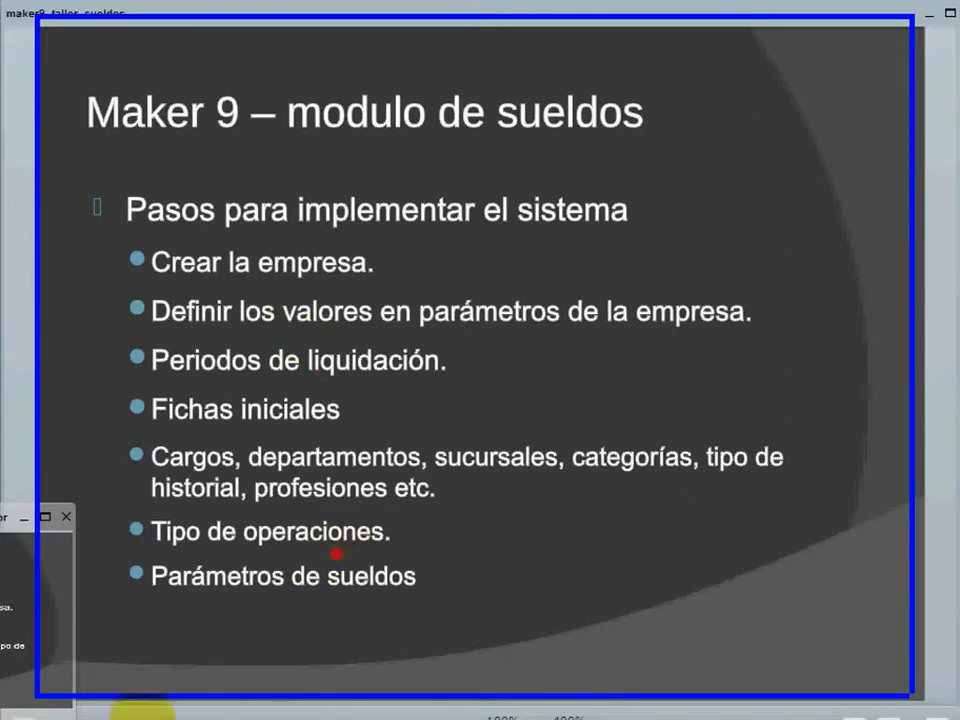
pyautogui.hotkey('alt', 'Tab')
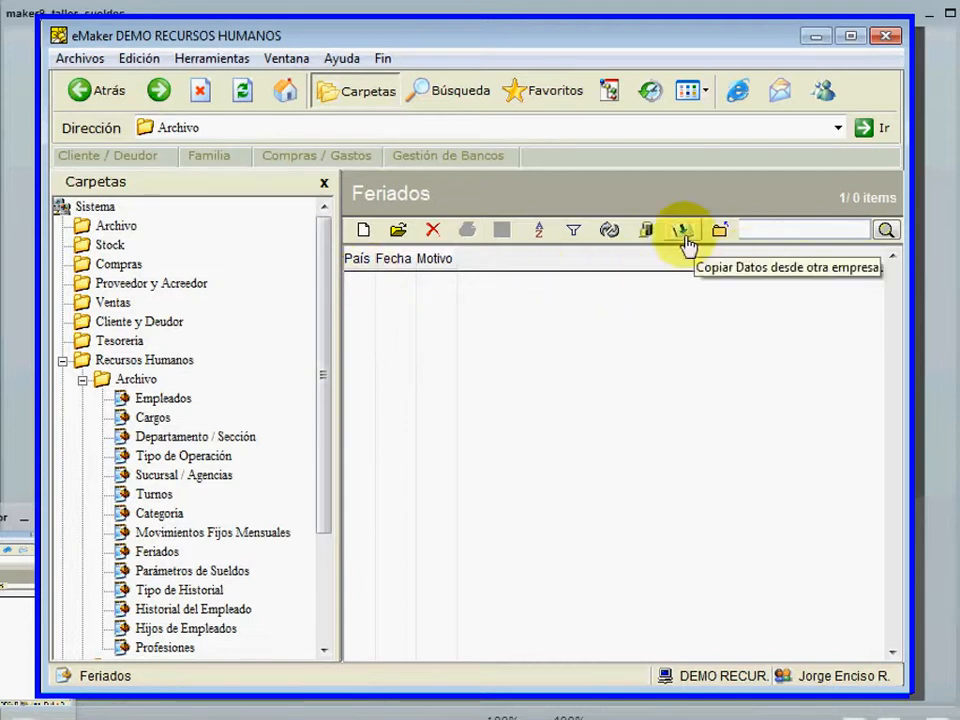
pyautogui.click(721, 233)
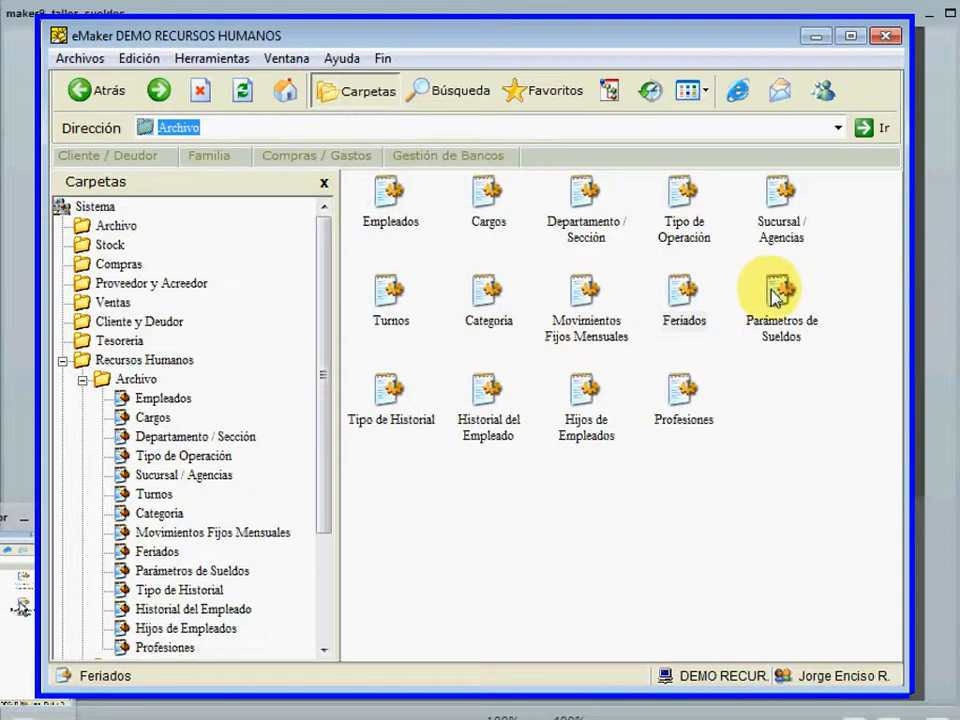
# - Open Tipo de Historial, look over the MATERNIDAD and AMONESTACION POR AUSENCIA entries, and return to the Archivo folder
pyautogui.click(392, 390)
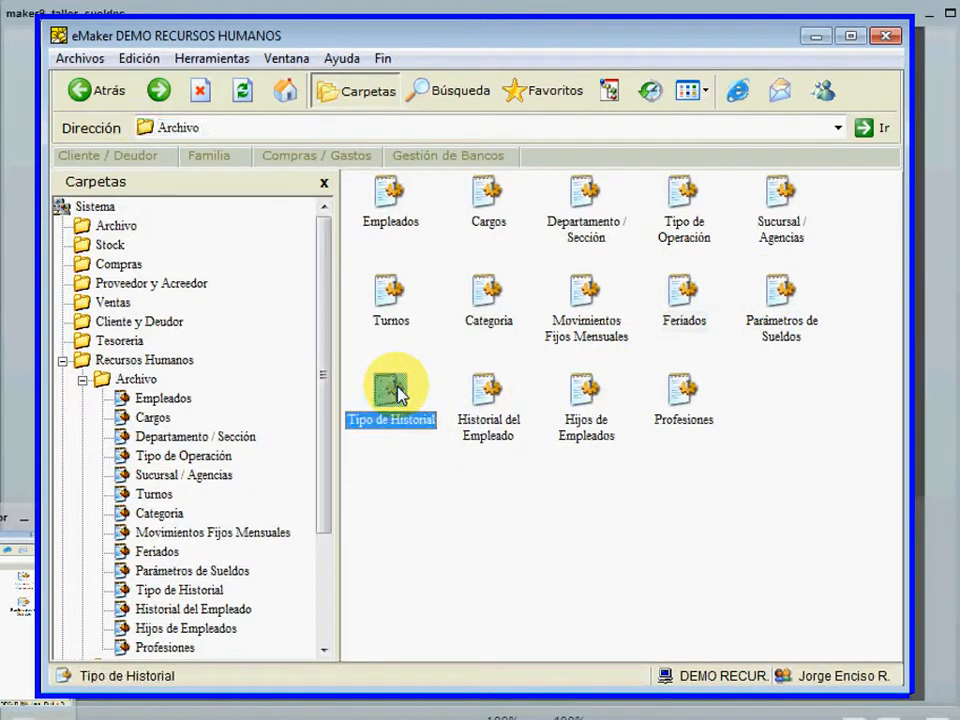
pyautogui.doubleClick(392, 390)
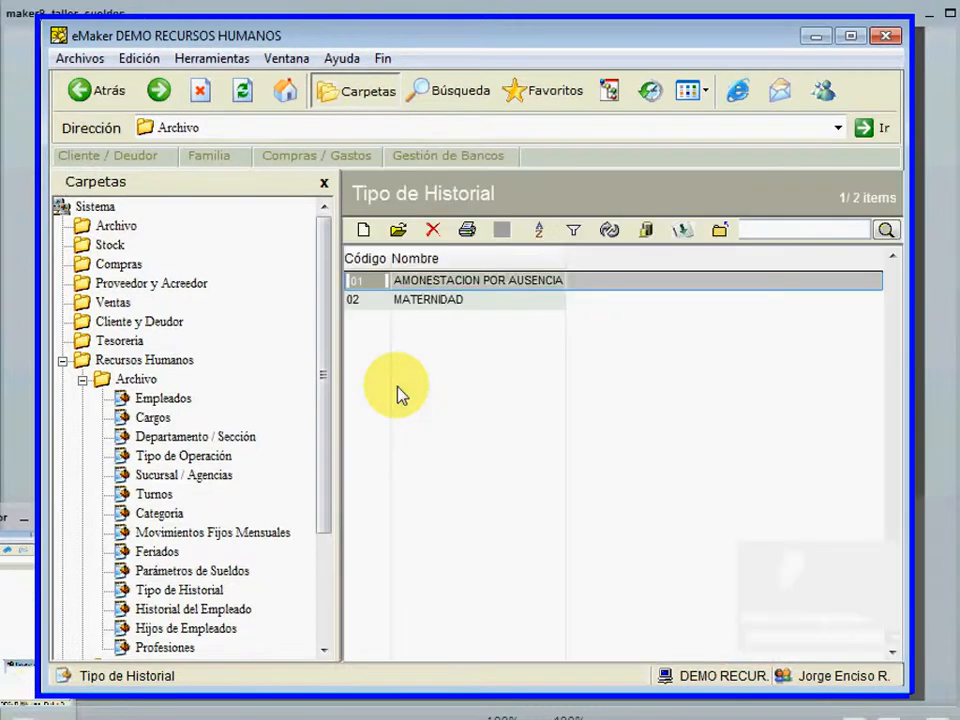
pyautogui.click(430, 300)
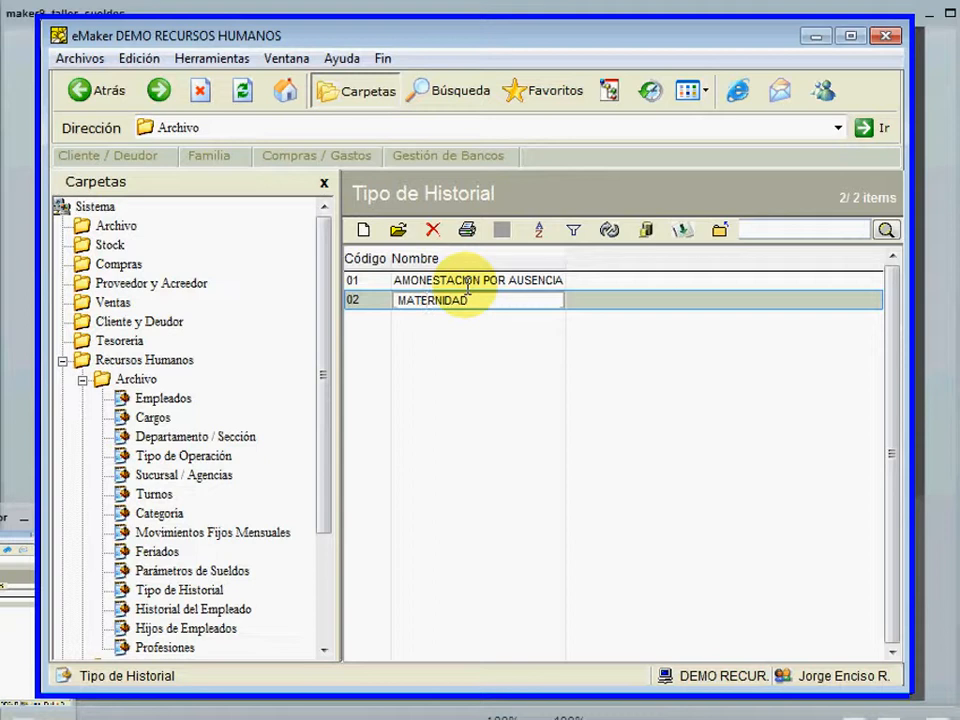
pyautogui.click(489, 281)
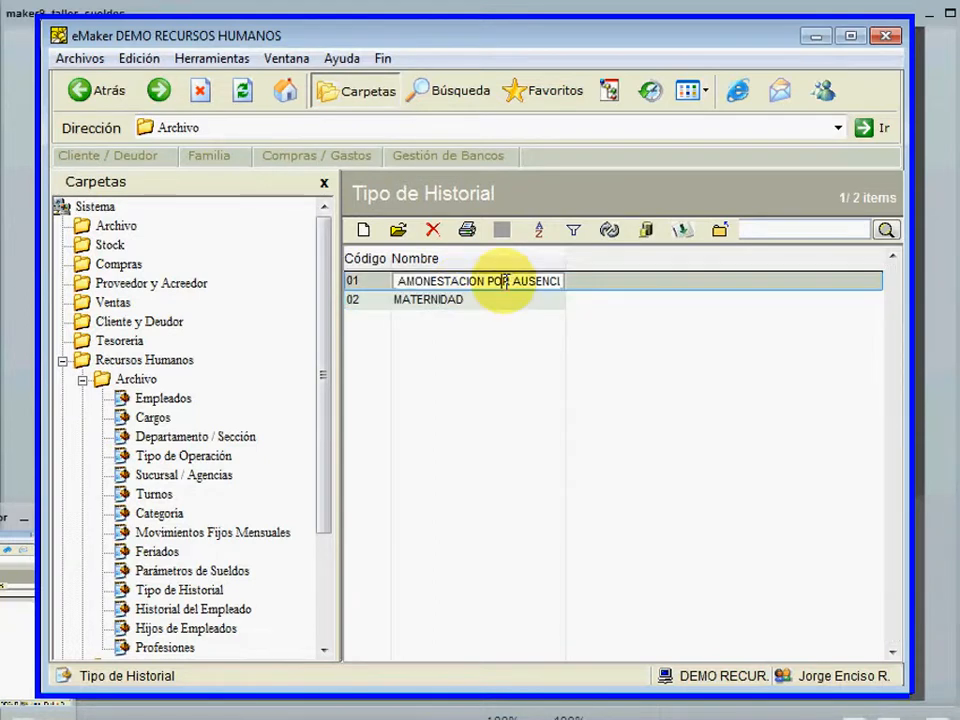
pyautogui.click(717, 232)
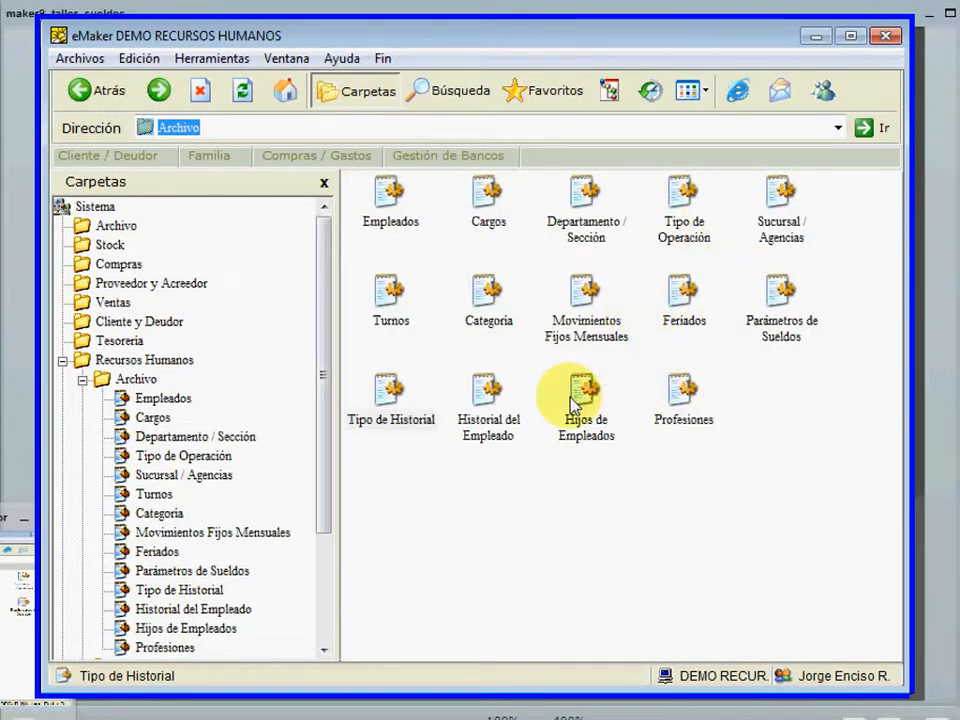
# - Open Profesiones, view its blank entry form, exit without saving, and return to the Archivo folder
pyautogui.click(488, 390)
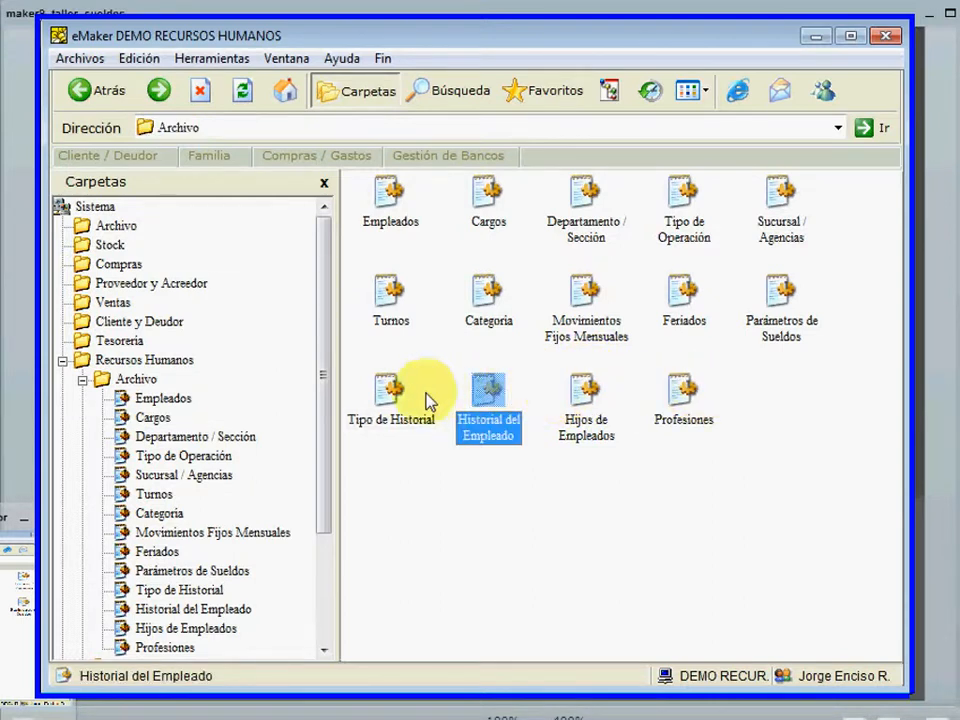
pyautogui.click(683, 392)
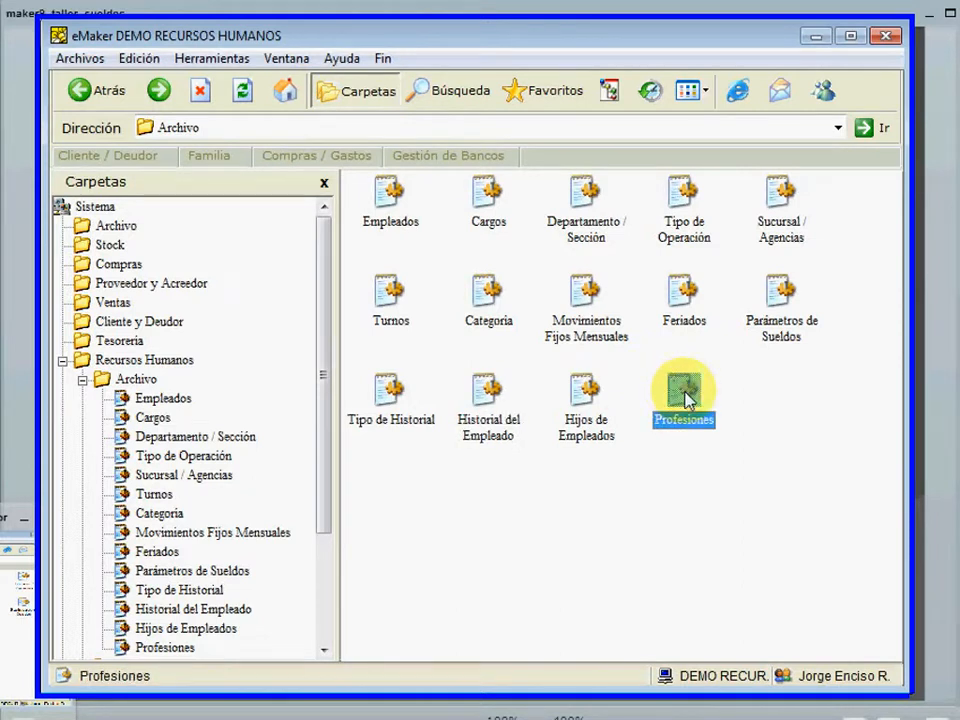
pyautogui.doubleClick(684, 392)
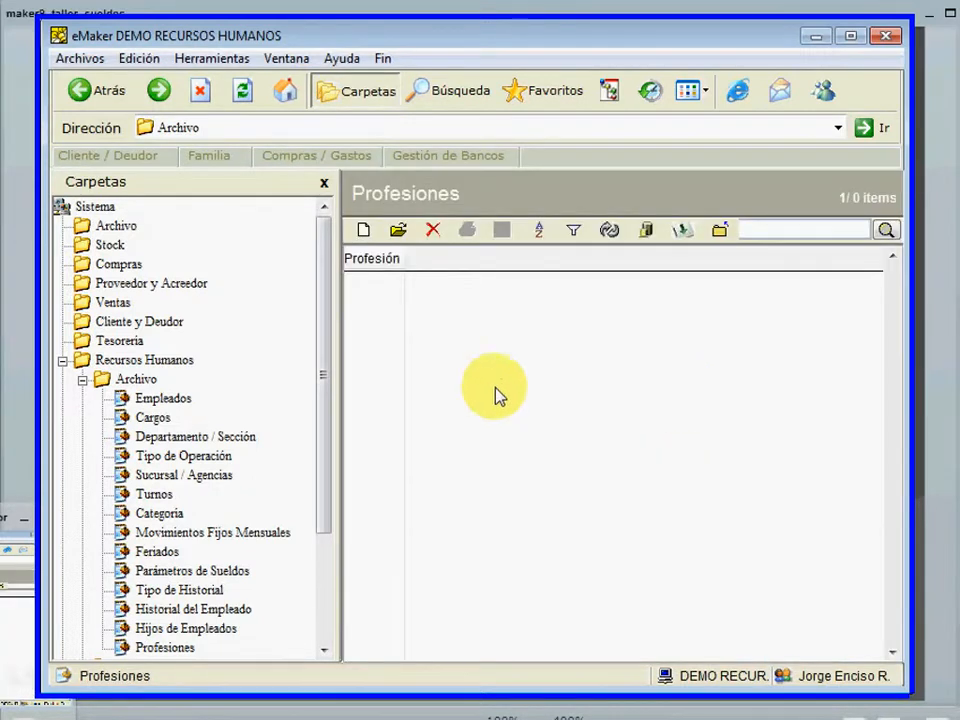
pyautogui.doubleClick(414, 360)
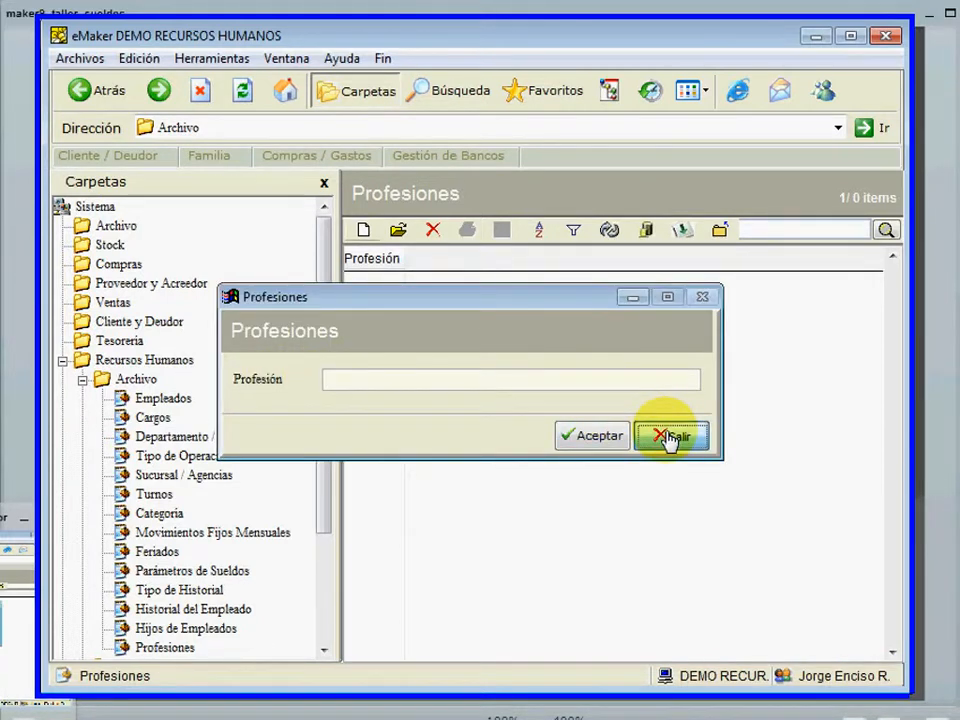
pyautogui.click(670, 438)
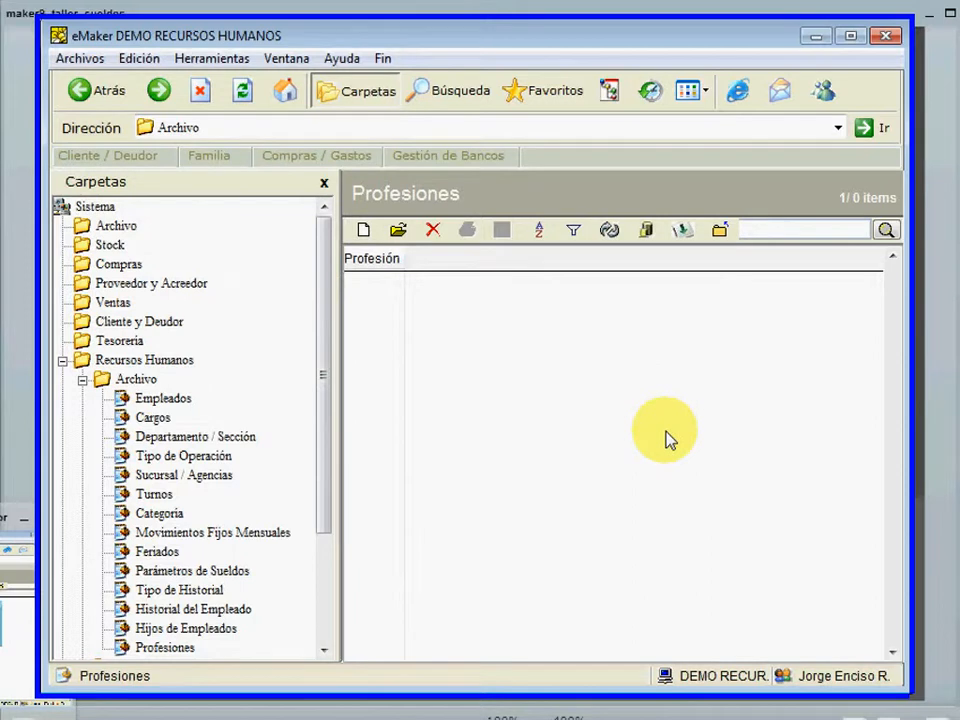
pyautogui.click(721, 232)
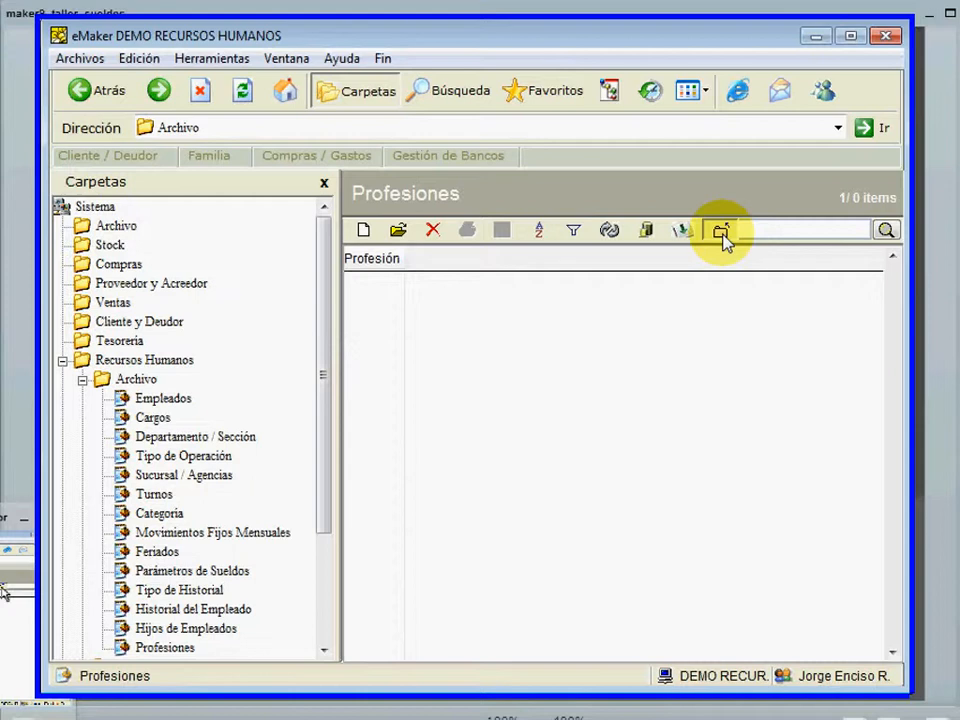
pyautogui.click(721, 232)
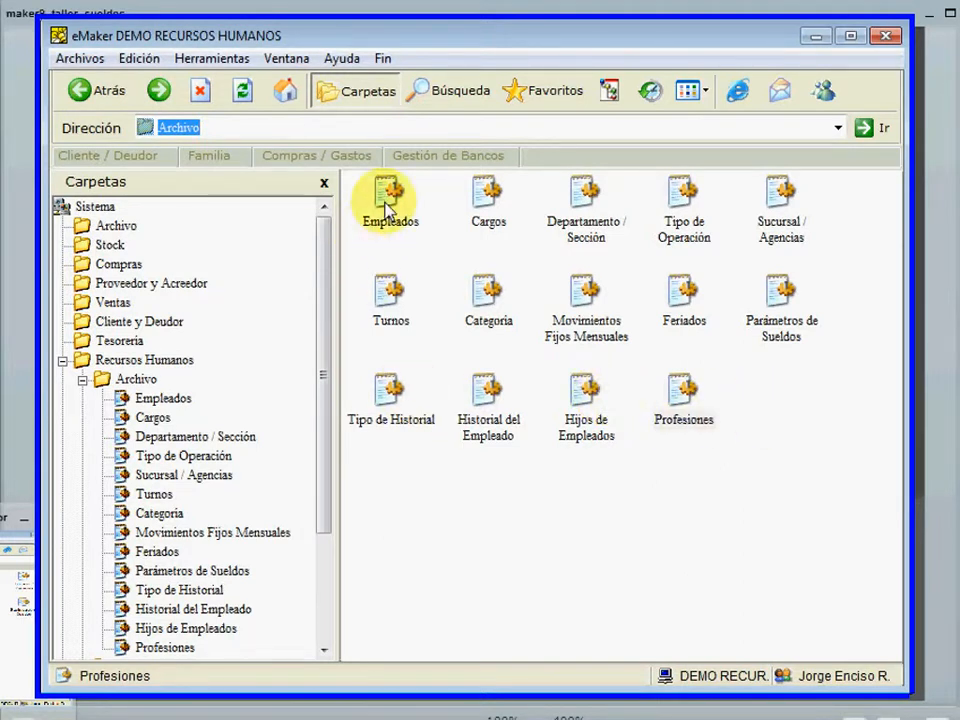
# - Open the Empleados list and hide the folder tree, adjusting the window so more employee columns fit
pyautogui.moveTo(322, 380); pyautogui.dragTo(328, 321)
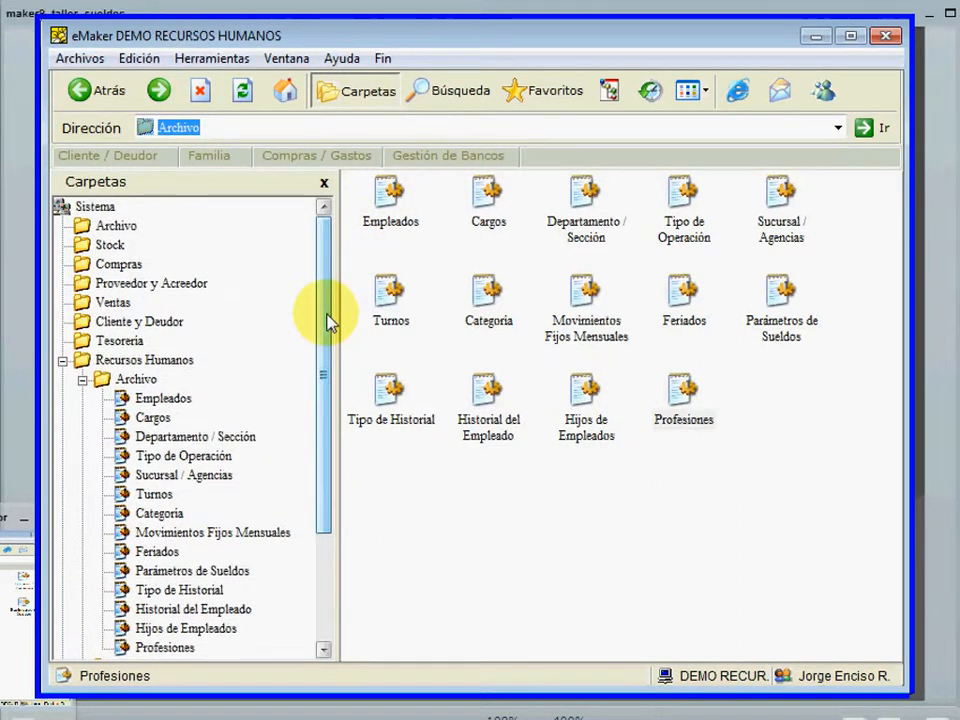
pyautogui.click(391, 215)
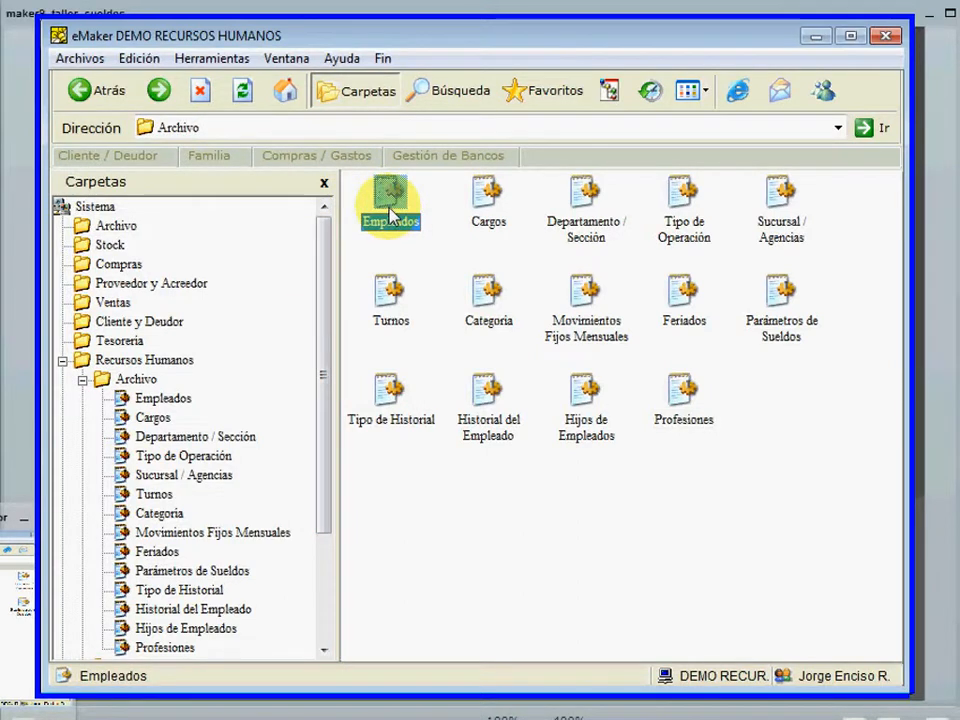
pyautogui.doubleClick(391, 215)
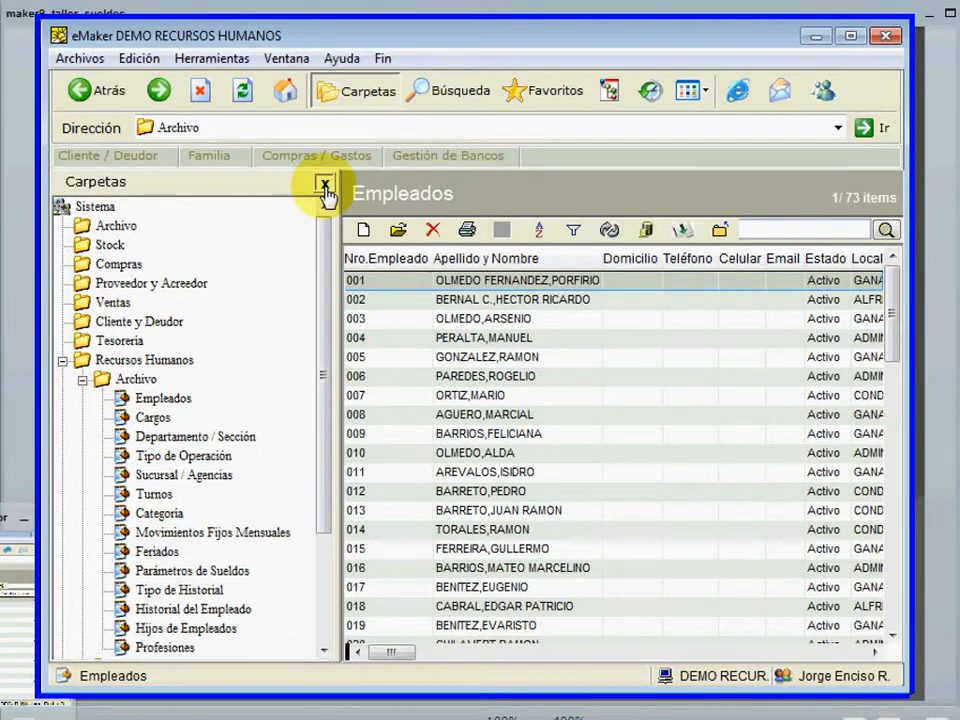
pyautogui.click(325, 185)
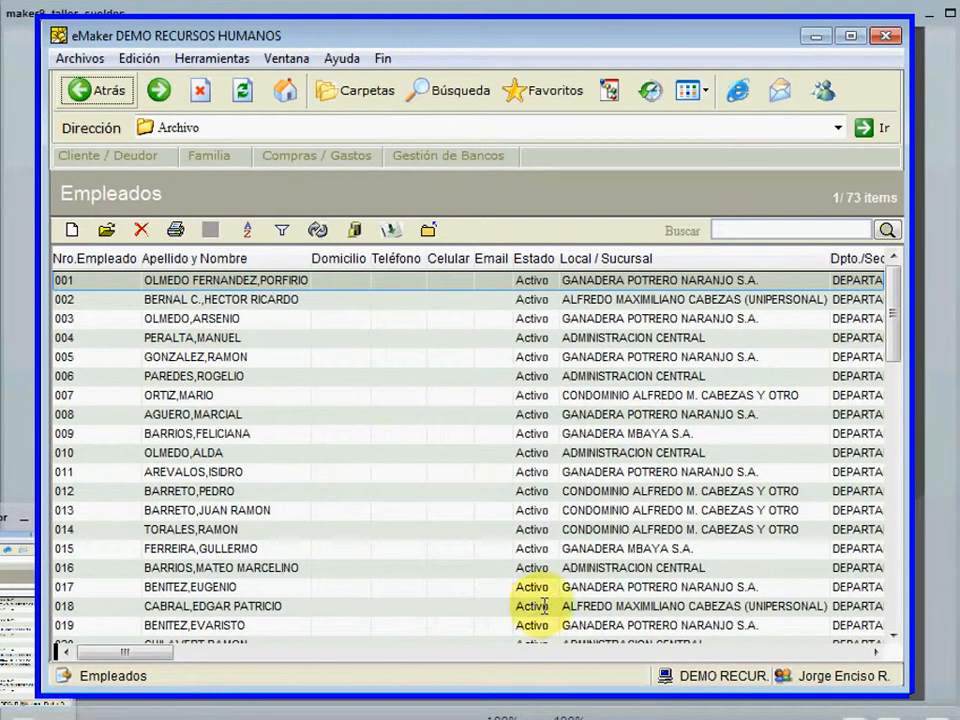
pyautogui.moveTo(36, 262); pyautogui.dragTo(26, 262)
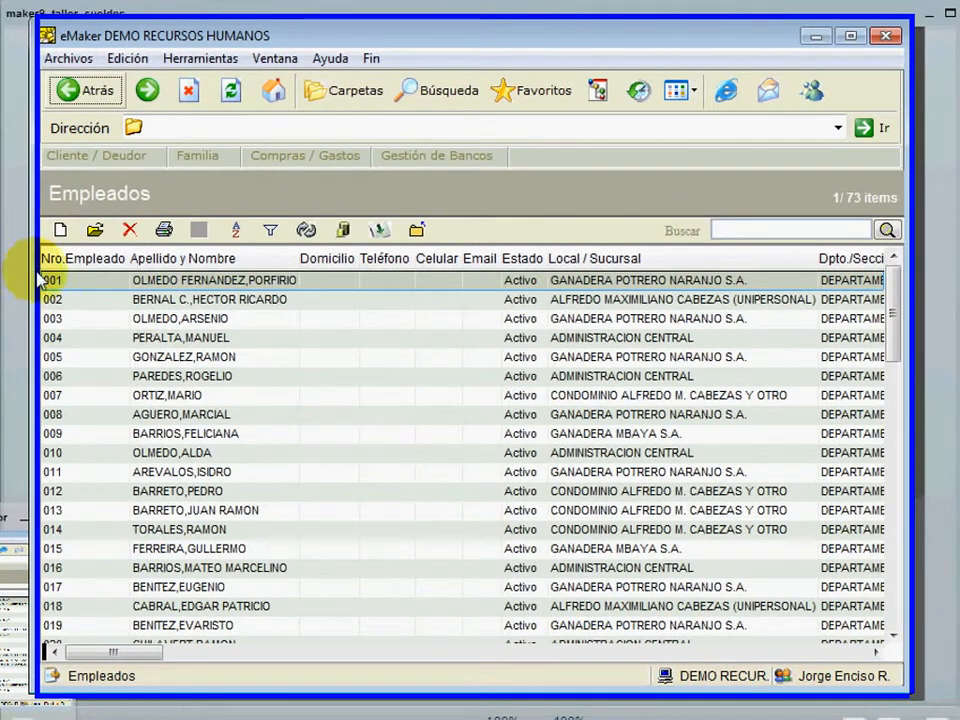
pyautogui.moveTo(272, 43); pyautogui.dragTo(280, 45)
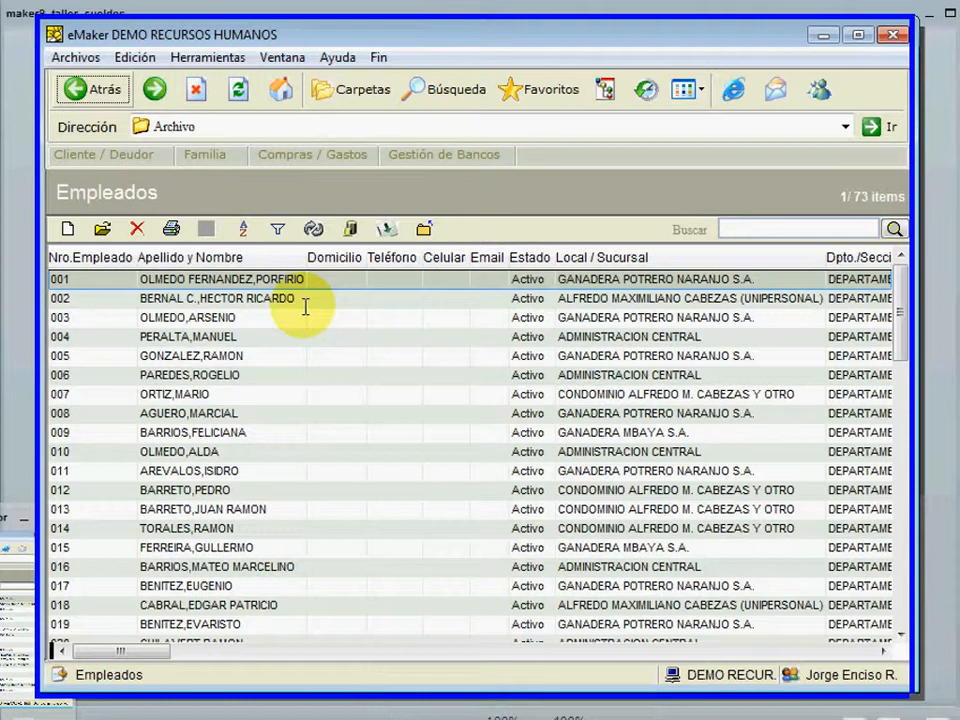
# - Show the folder tree again and open the Tipo de Operación list under Recursos Humanos
pyautogui.click(342, 92)
pyautogui.click(163, 397)
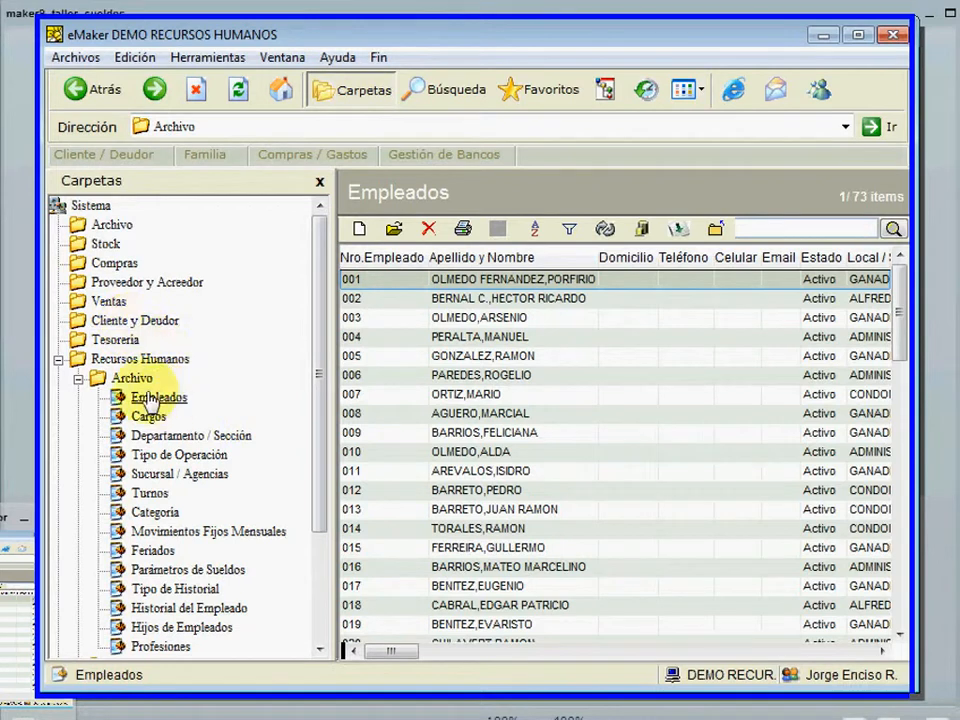
pyautogui.click(182, 455)
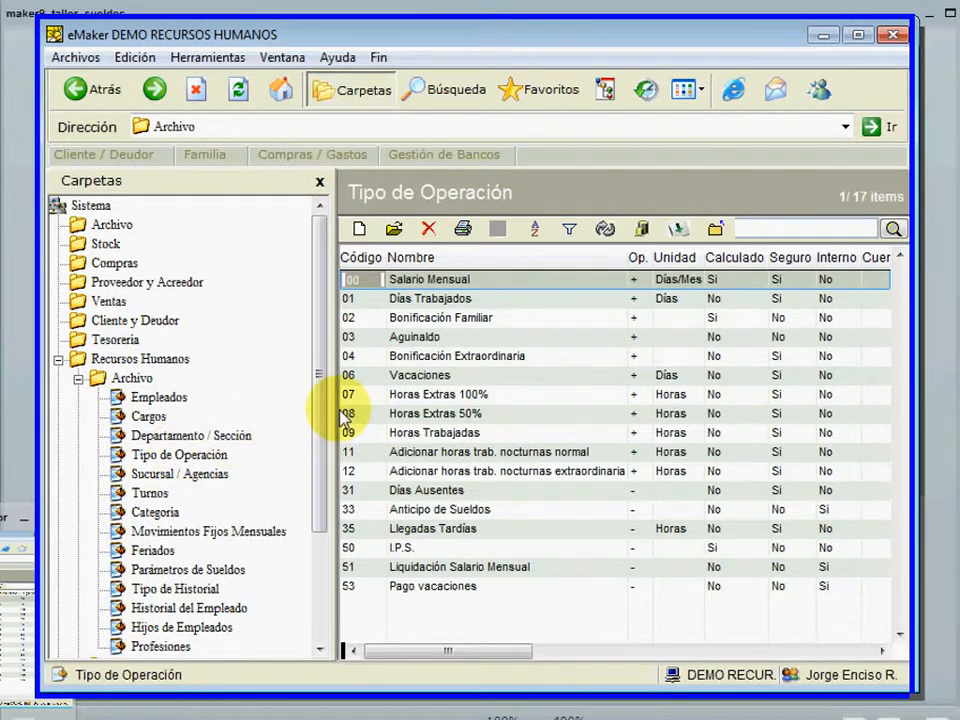
# - Examine the operation types one by one from Salario Mensual to Adicionar horas trab. nocturnas normal, then reselect Salario Mensual
pyautogui.click(440, 280)
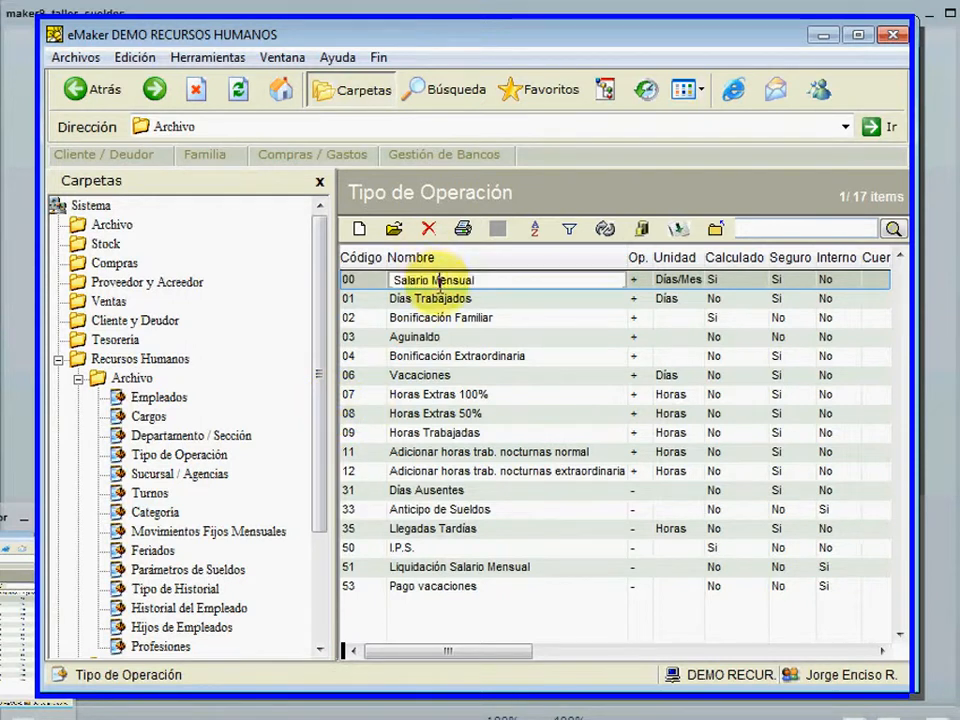
pyautogui.click(437, 299)
pyautogui.click(436, 318)
pyautogui.click(435, 338)
pyautogui.click(435, 356)
pyautogui.click(437, 375)
pyautogui.click(437, 394)
pyautogui.click(435, 413)
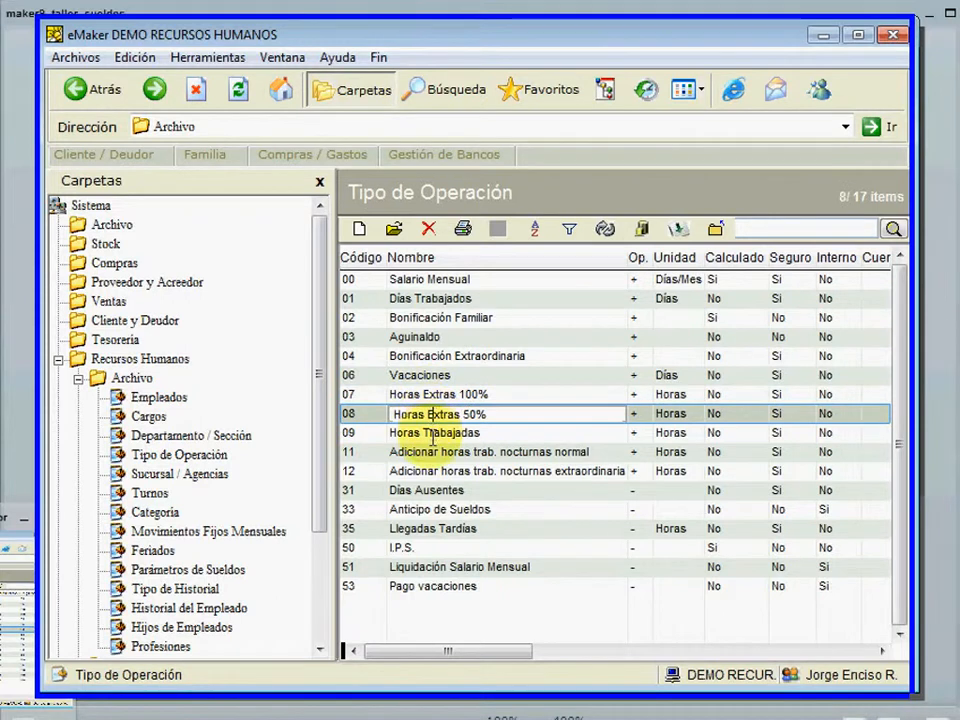
pyautogui.click(432, 432)
pyautogui.click(428, 452)
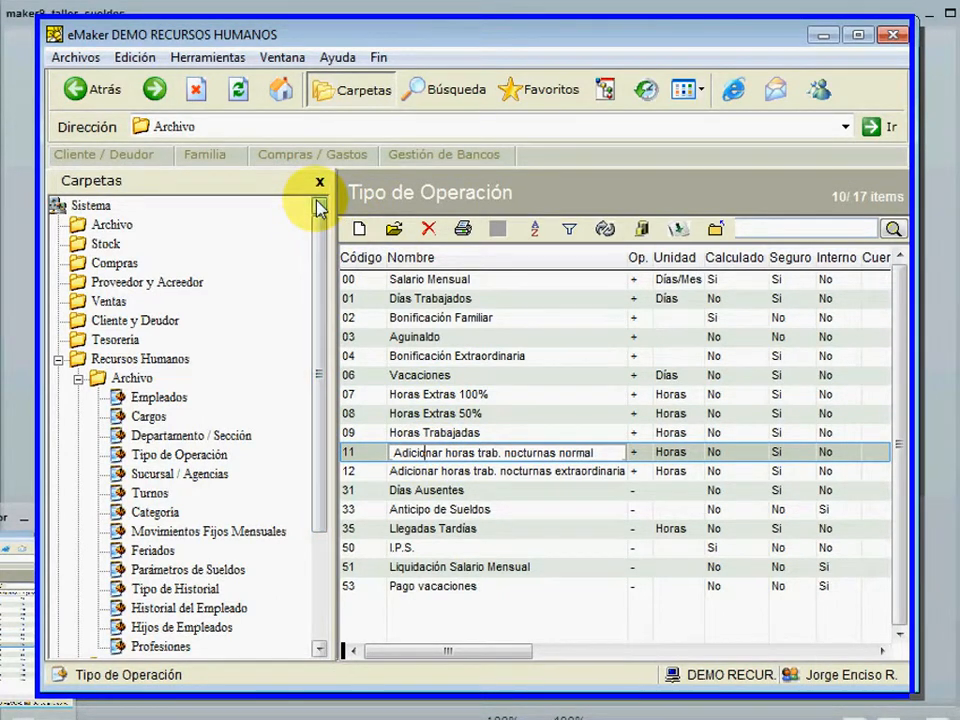
pyautogui.click(452, 280)
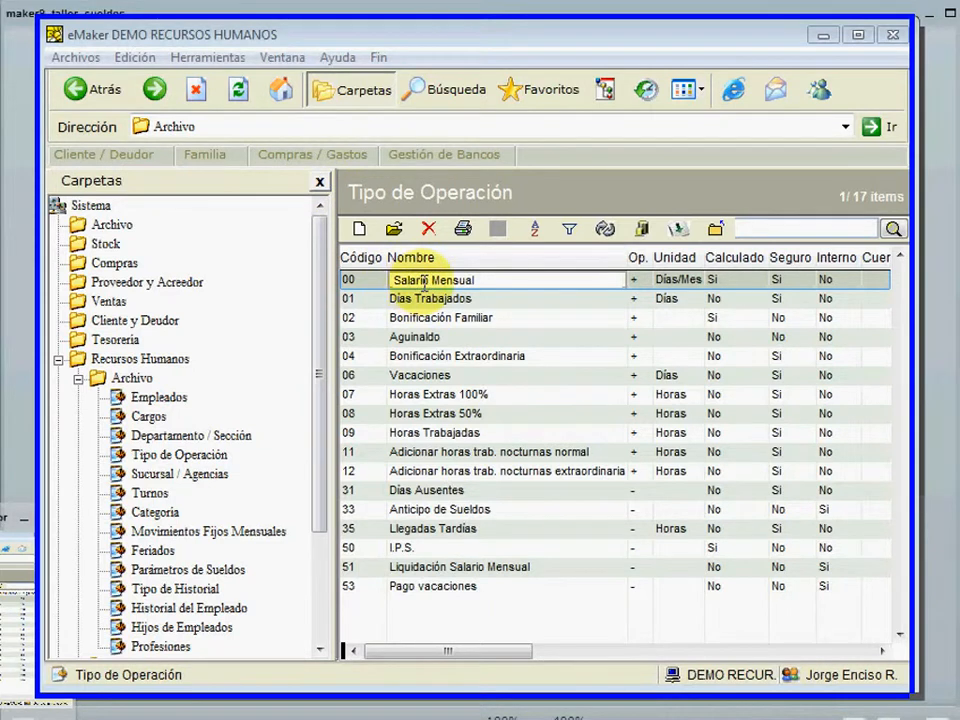
# - Hide the folder tree, sort the operation types by Código, and view the Salario Mensual record, leaving it without saving
pyautogui.click(321, 183)
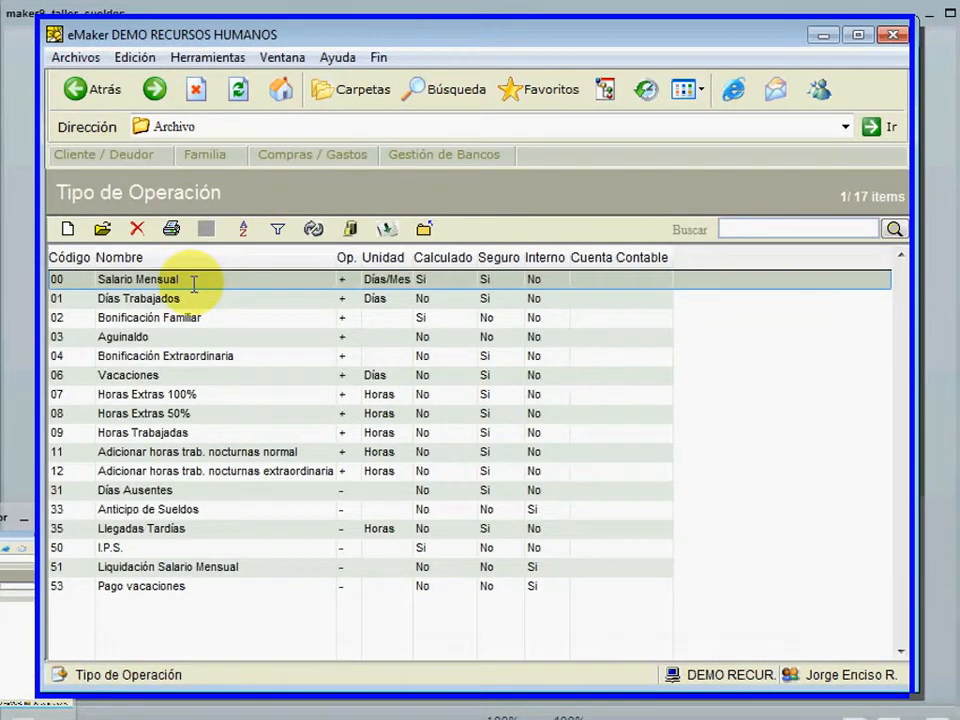
pyautogui.click(79, 257)
pyautogui.click(160, 280)
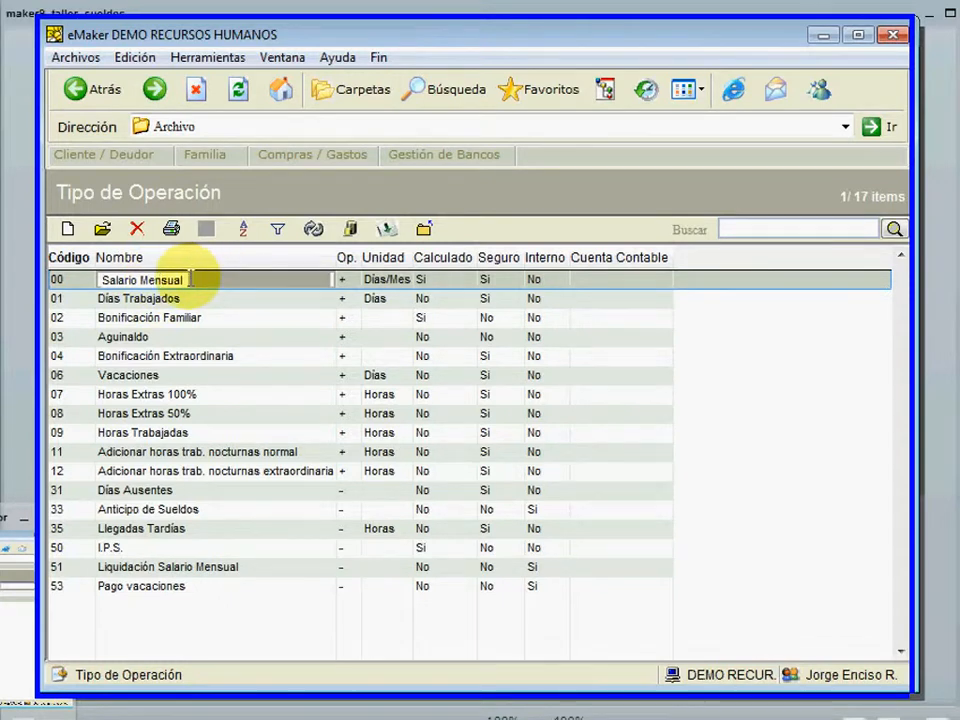
pyautogui.doubleClick(190, 280)
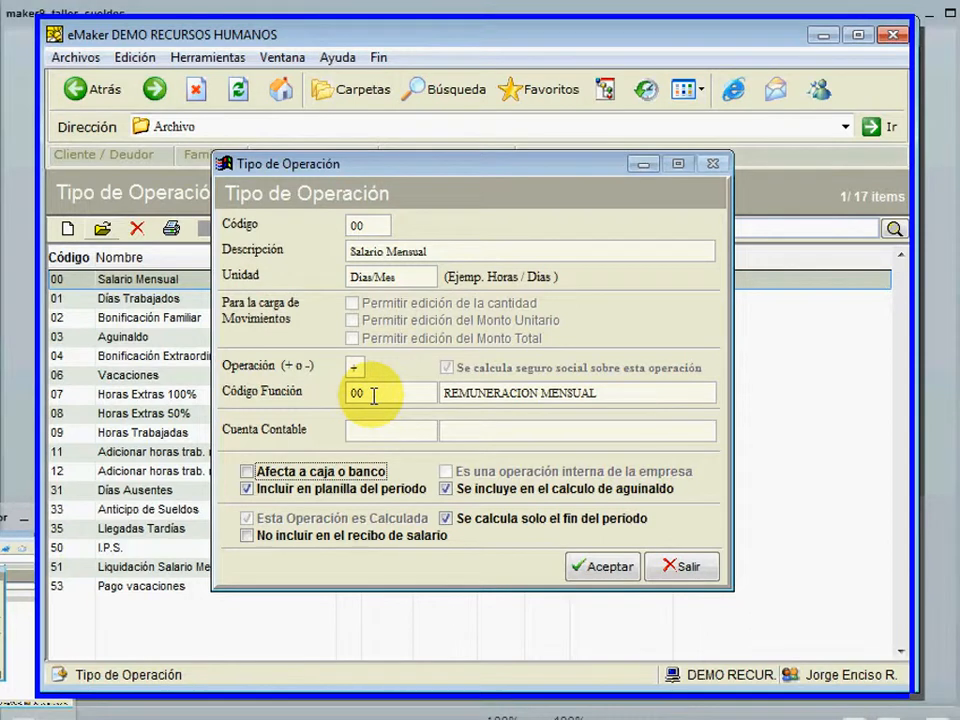
pyautogui.click(669, 567)
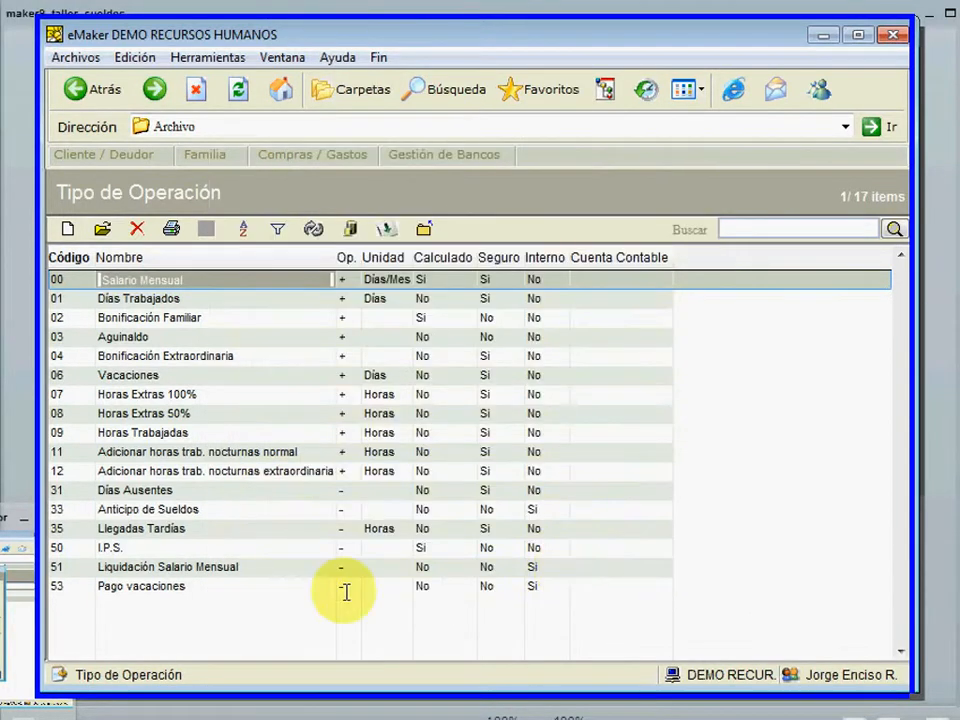
# - Start a new operation type with the + sign and enable Se calcula seguro social sobre esta operación
pyautogui.doubleClick(229, 596)
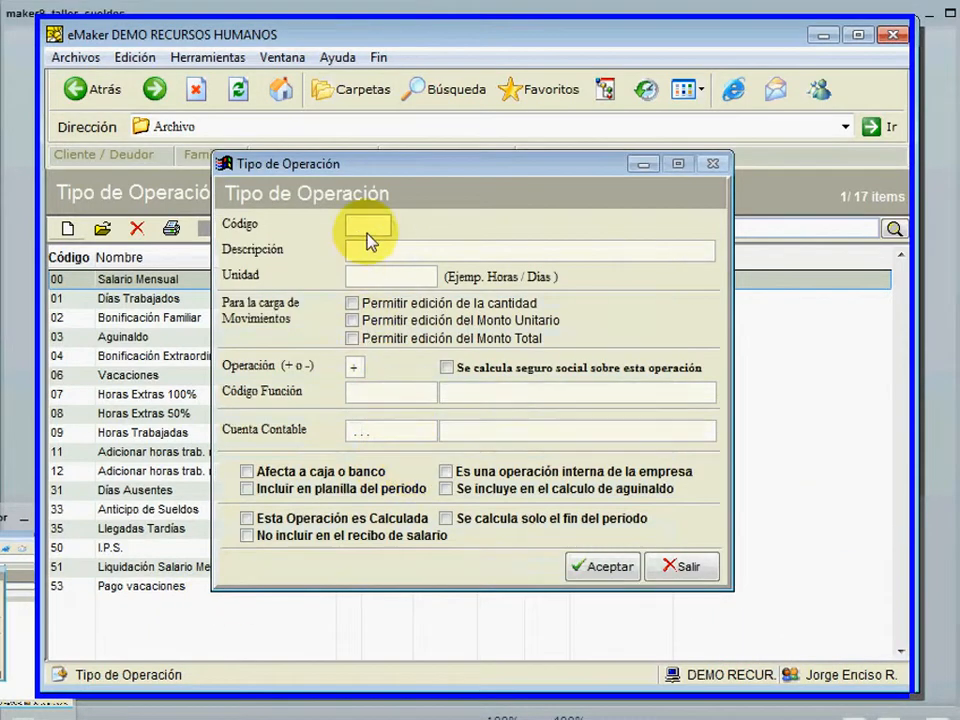
pyautogui.click(356, 371)
pyautogui.write('+')
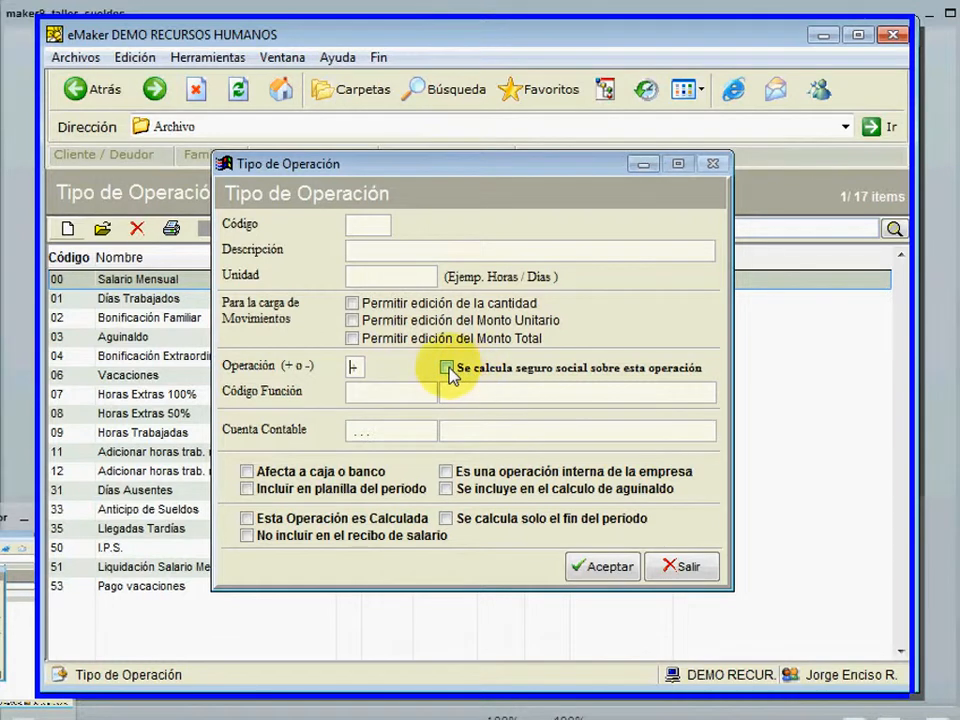
pyautogui.click(447, 369)
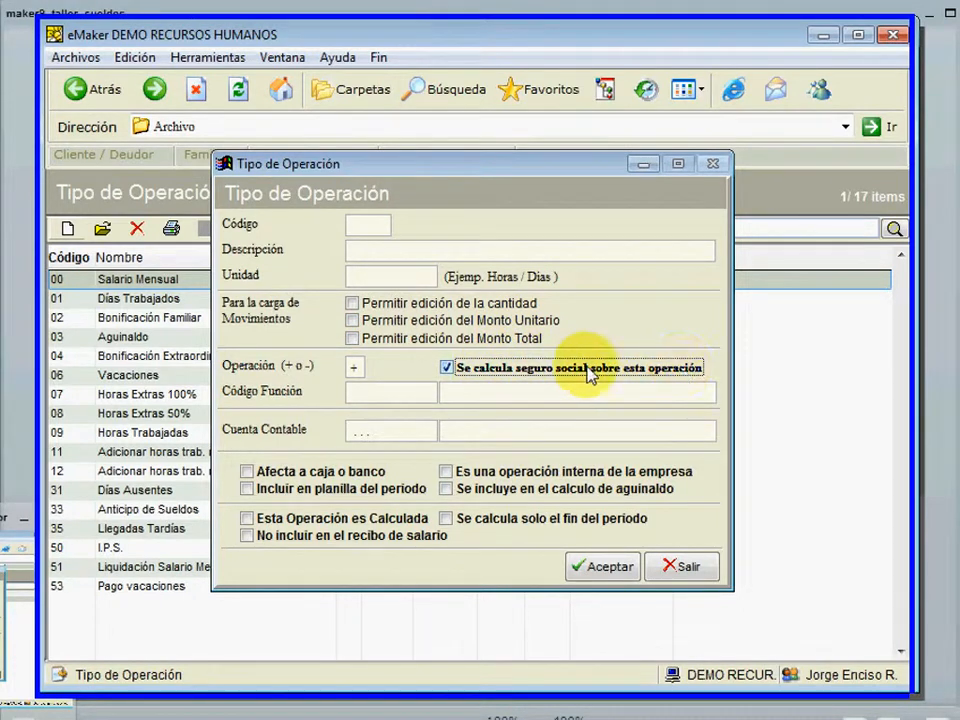
pyautogui.click(447, 368)
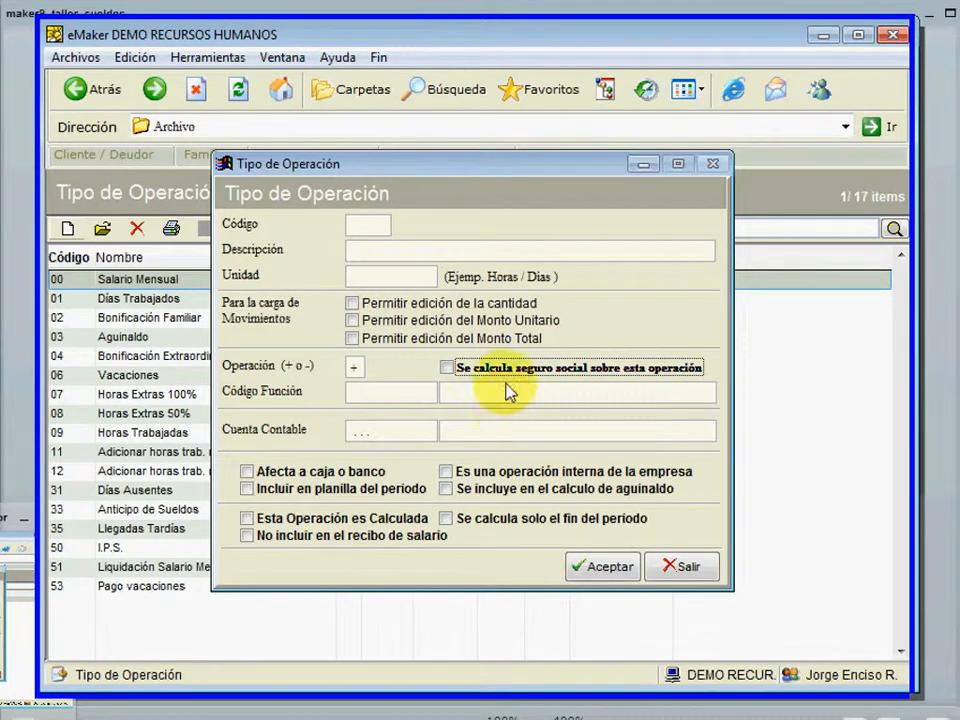
pyautogui.click(447, 368)
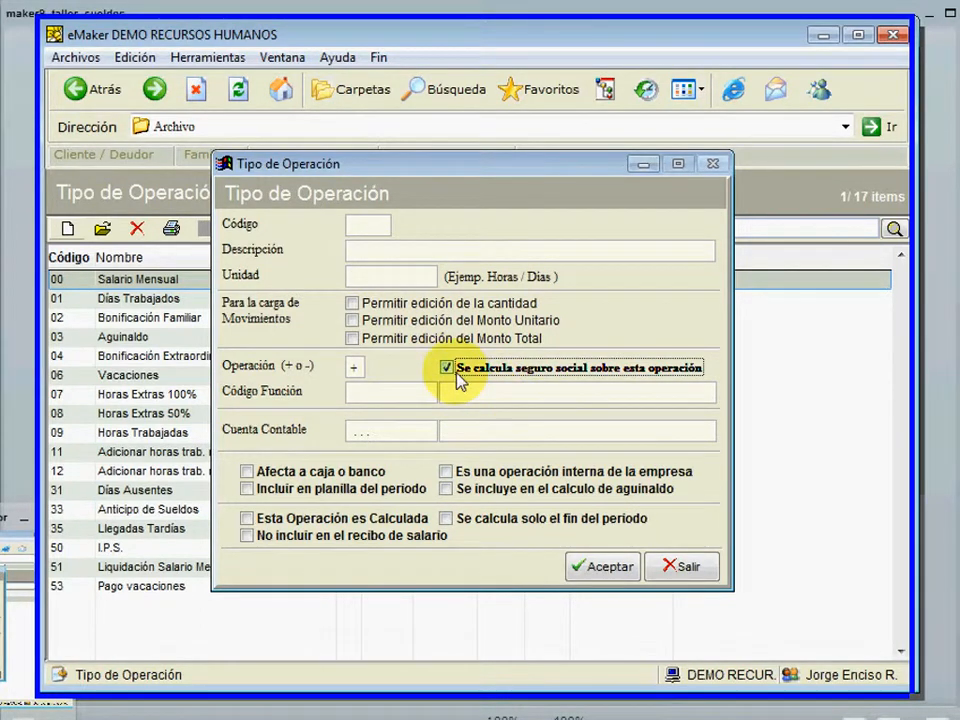
# - Open the salary calculation functions for Código Función and examine the night-shift, overtime and family bonus entries
pyautogui.click(395, 395)
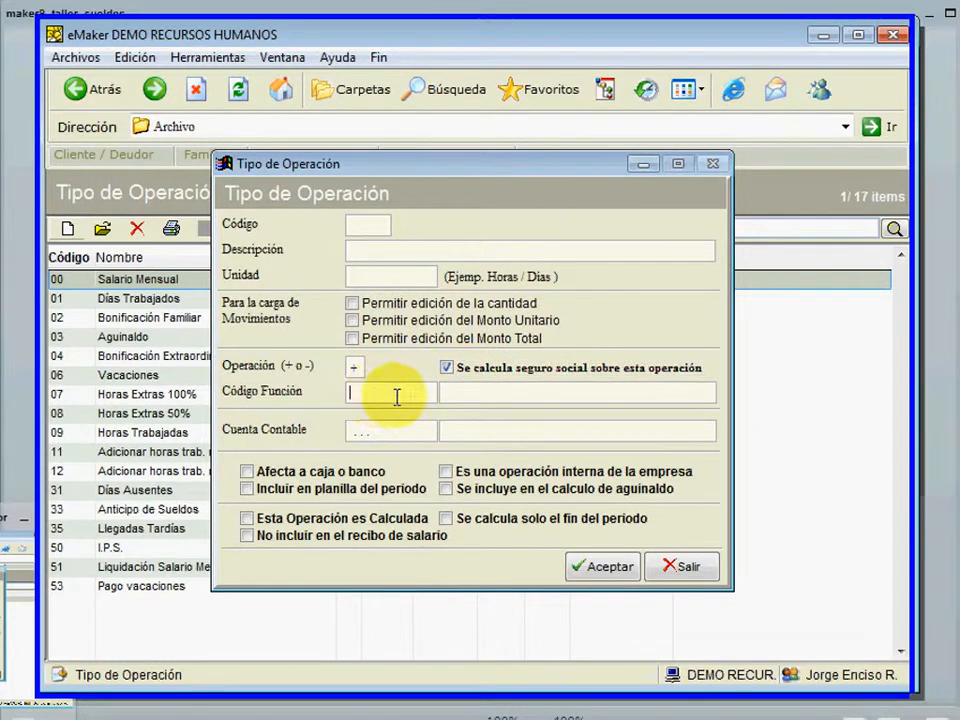
pyautogui.doubleClick(626, 387)
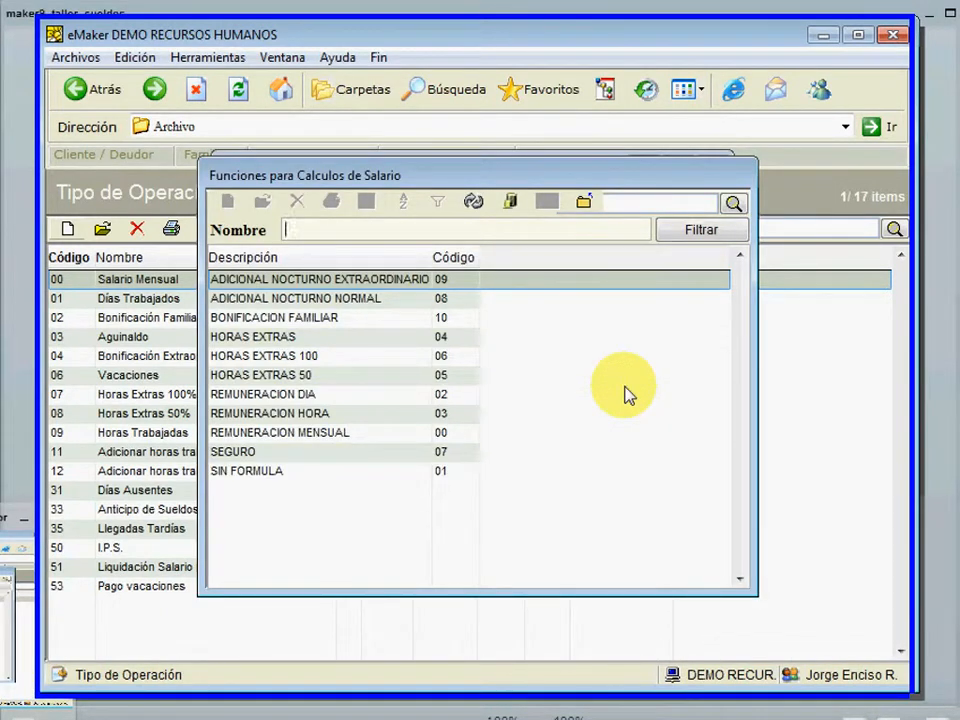
pyautogui.click(307, 301)
pyautogui.click(304, 281)
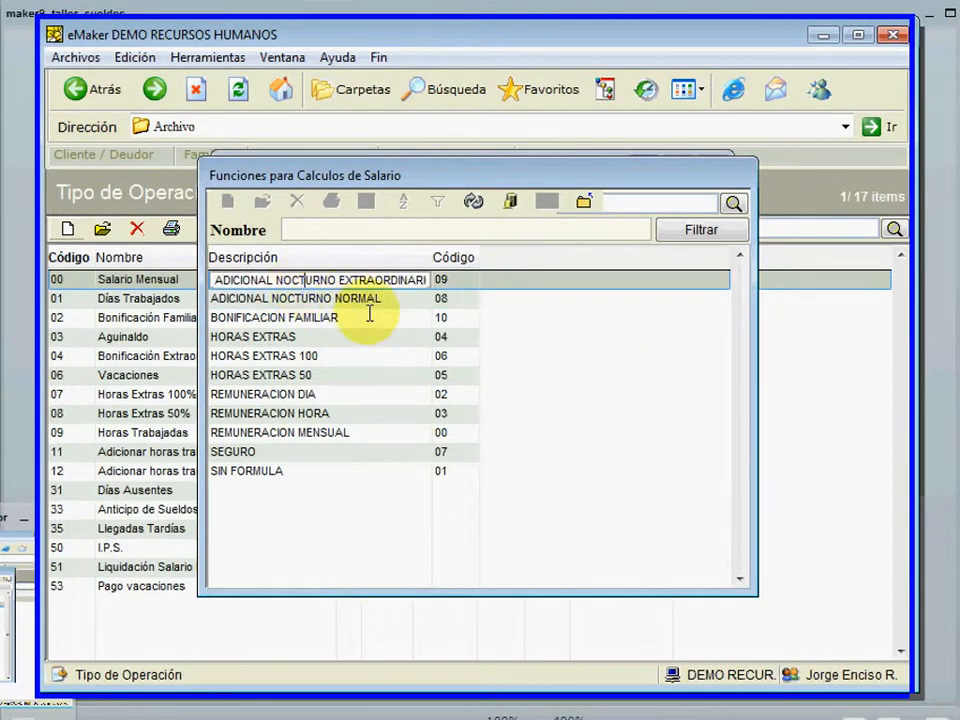
pyautogui.press('Down')
pyautogui.press('Down')
pyautogui.press('Down')
pyautogui.press('Down')
pyautogui.press('Down')
pyautogui.press('Down')
pyautogui.press('Up')
pyautogui.press('Up')
pyautogui.press('Up')
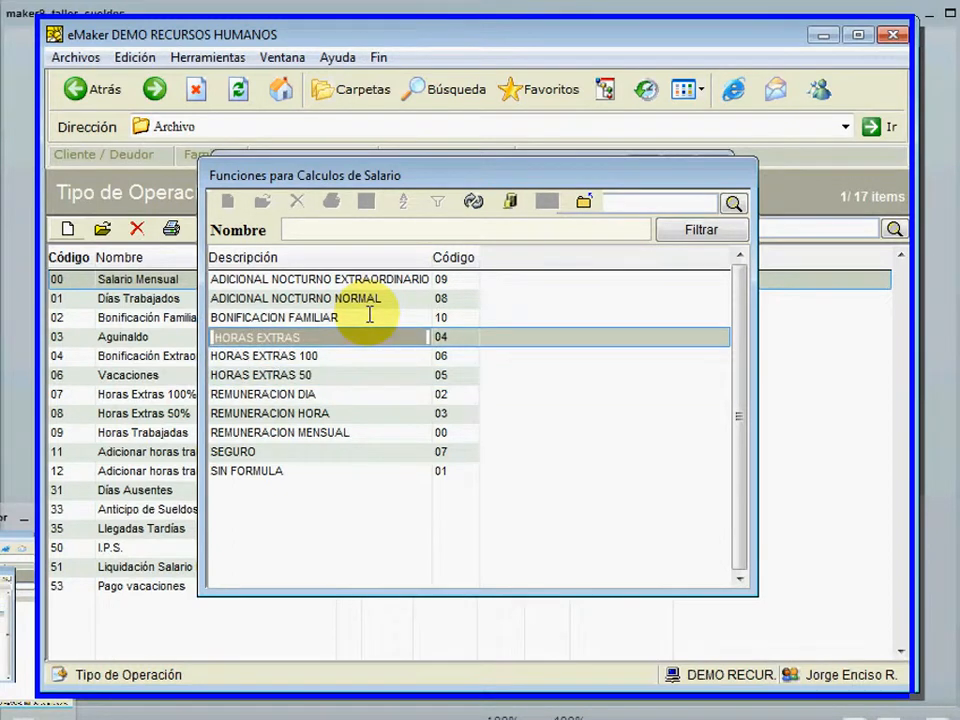
pyautogui.press('Down')
pyautogui.press('Down')
pyautogui.press('Down')
pyautogui.press('Up')
pyautogui.press('Up')
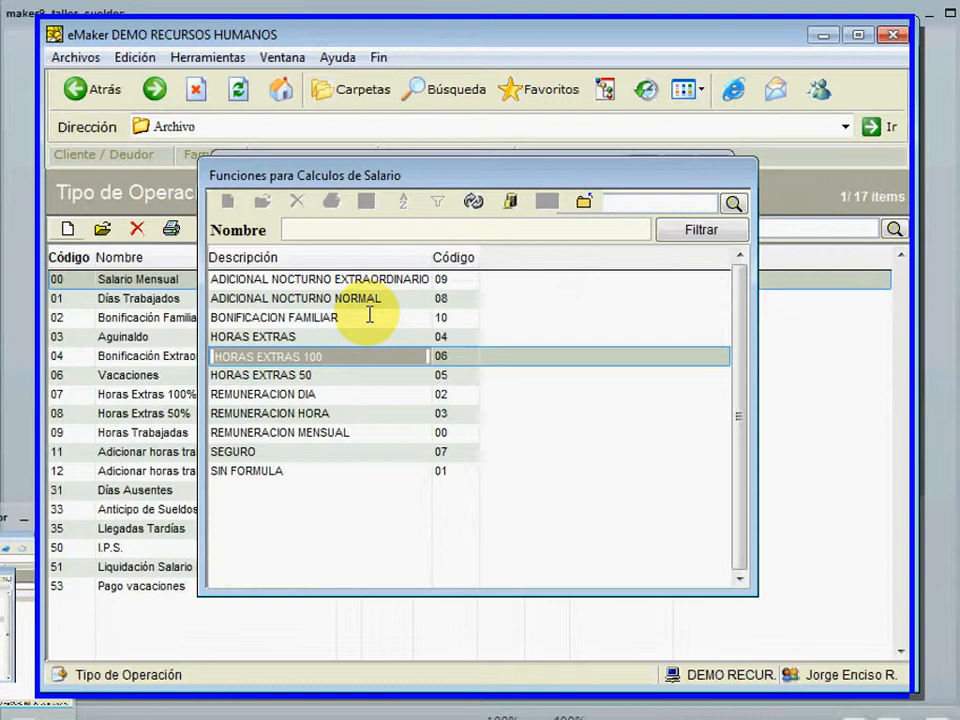
pyautogui.press('Down')
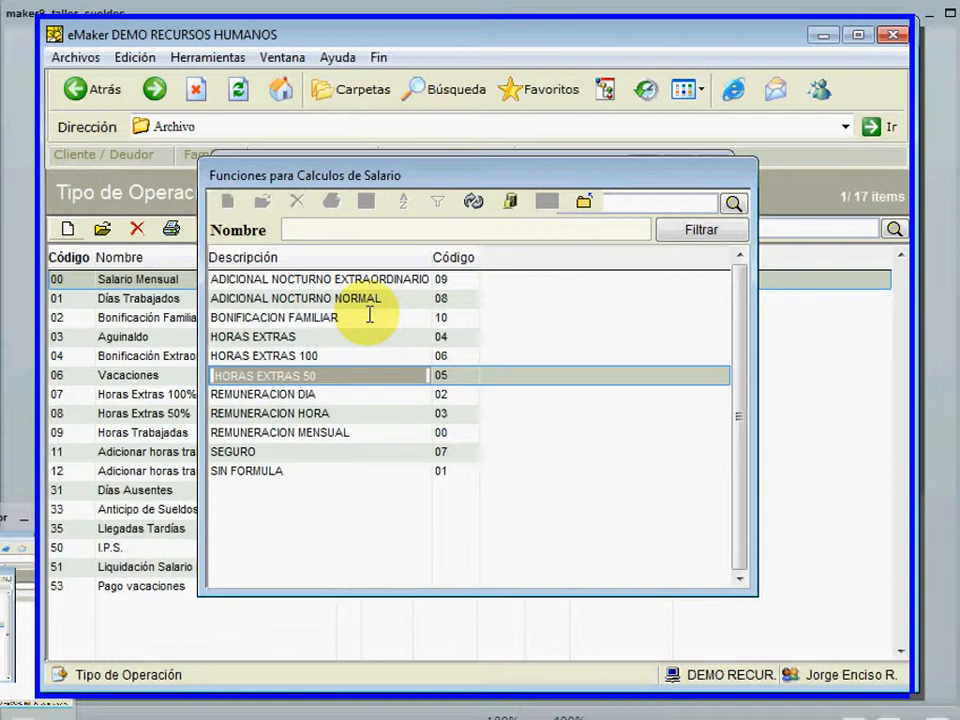
pyautogui.press('Up')
pyautogui.press('Up')
pyautogui.press('Up')
pyautogui.press('Up')
pyautogui.press('Down')
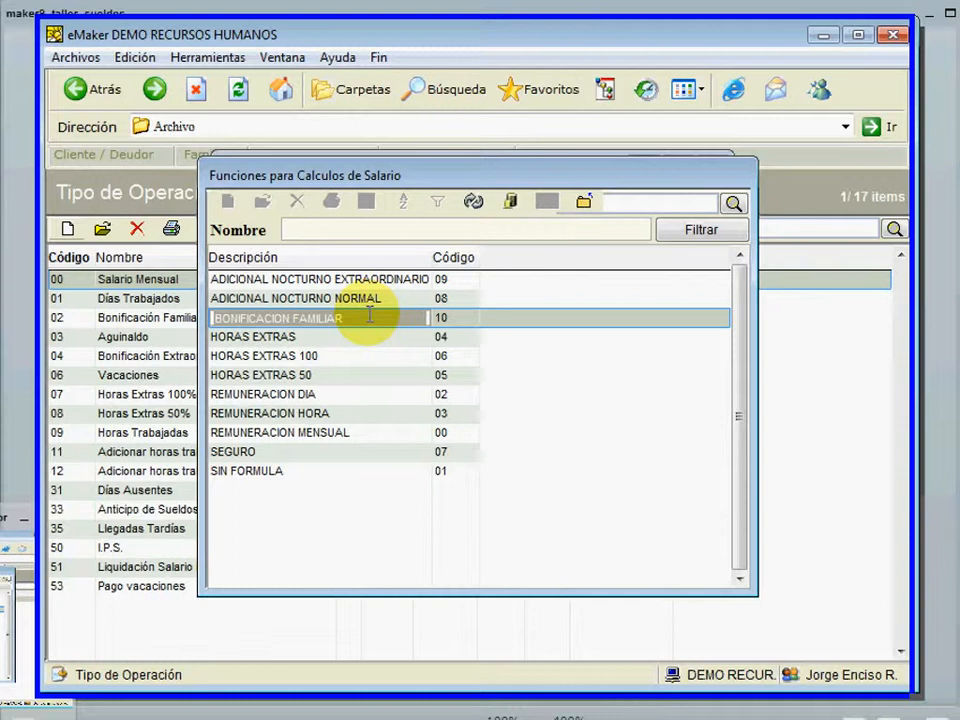
# - Examine the monthly, hourly and daily remuneration functions and SEGURO, then leave the function list without choosing one
pyautogui.click(312, 432)
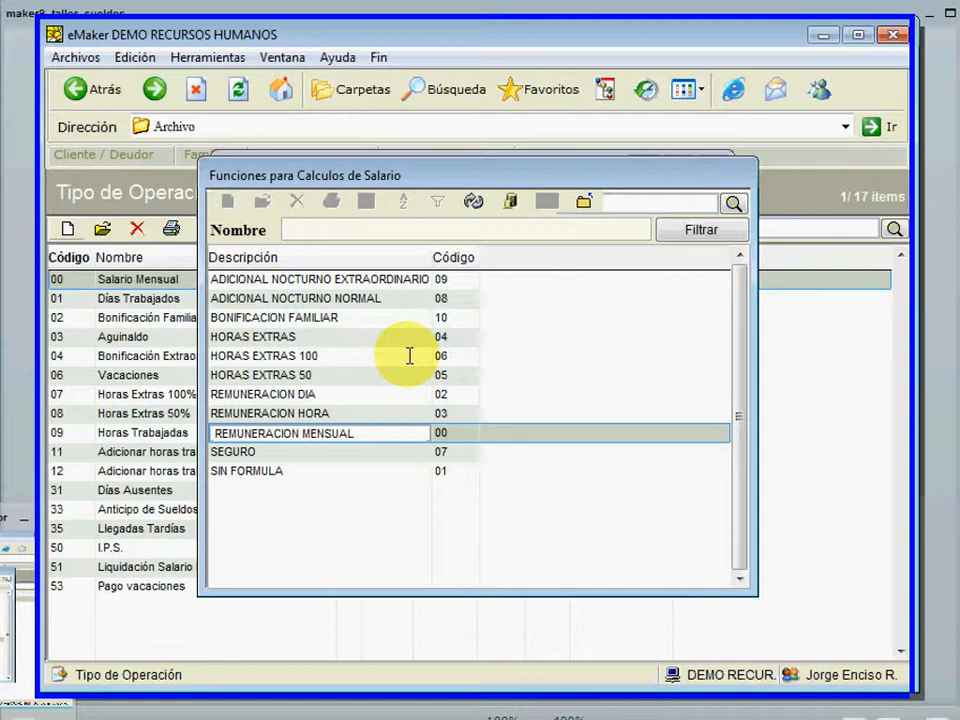
pyautogui.press('Up')
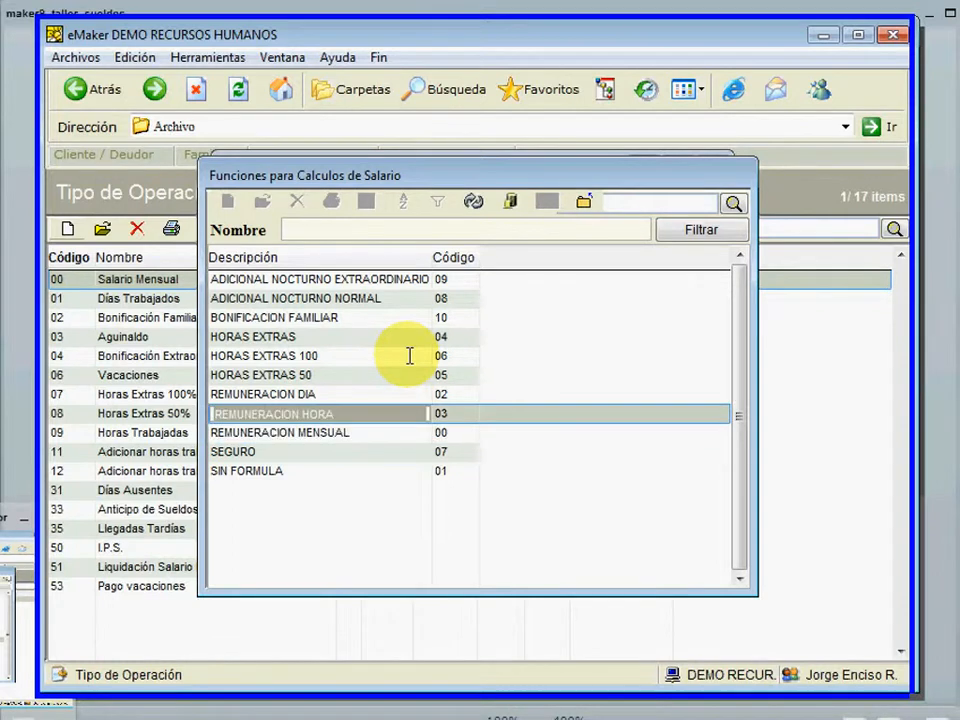
pyautogui.press('Up')
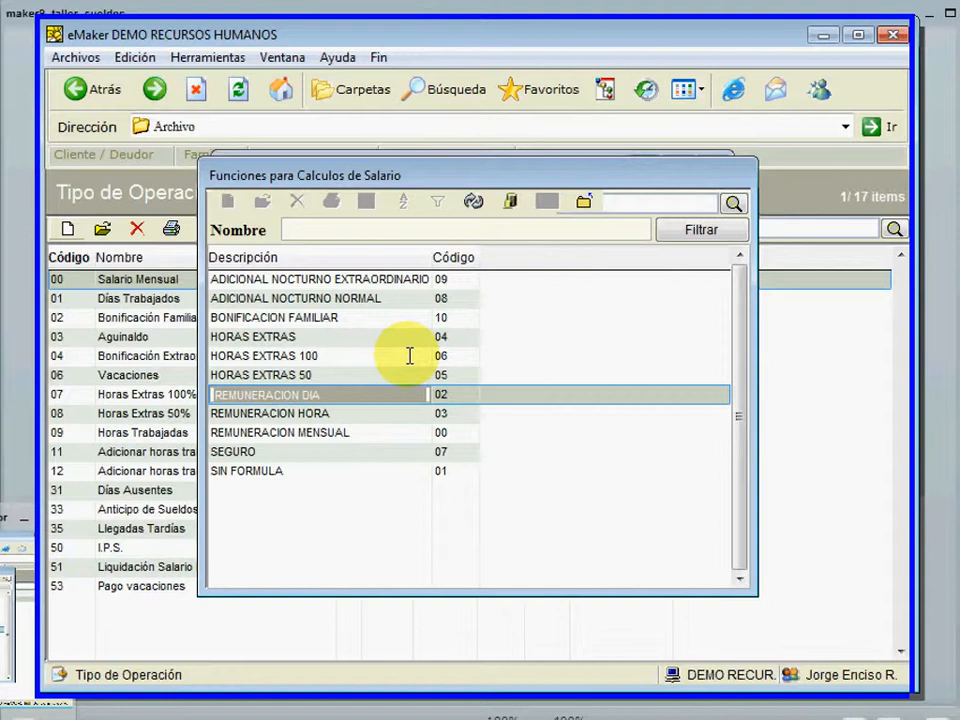
pyautogui.press('Down')
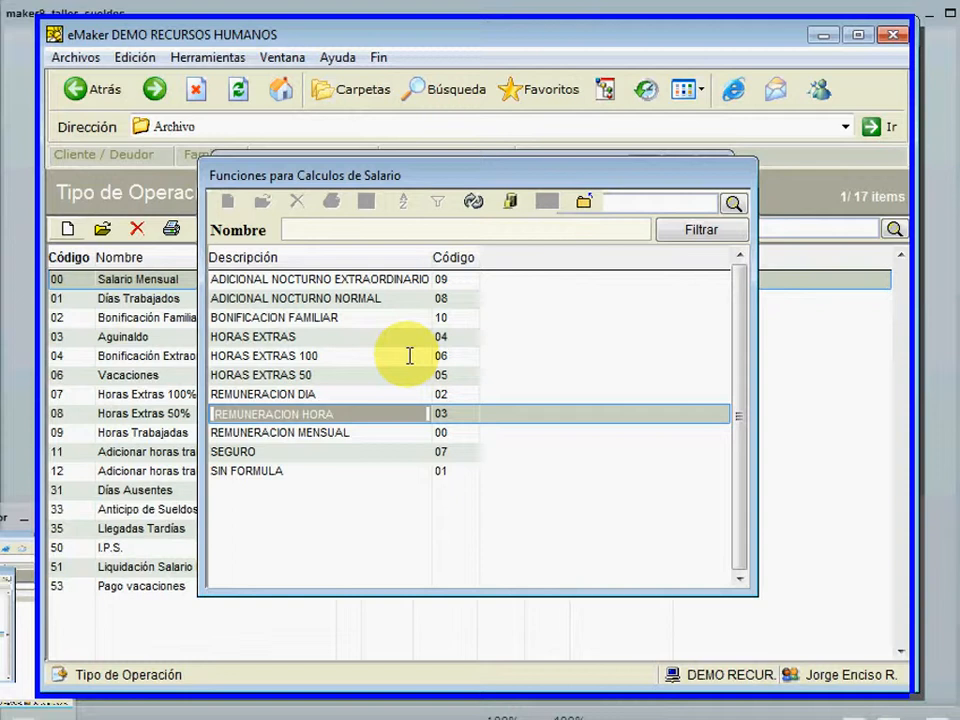
pyautogui.press('Up')
pyautogui.press('Up')
pyautogui.press('Up')
pyautogui.press('Up')
pyautogui.press('Up')
pyautogui.press('Up')
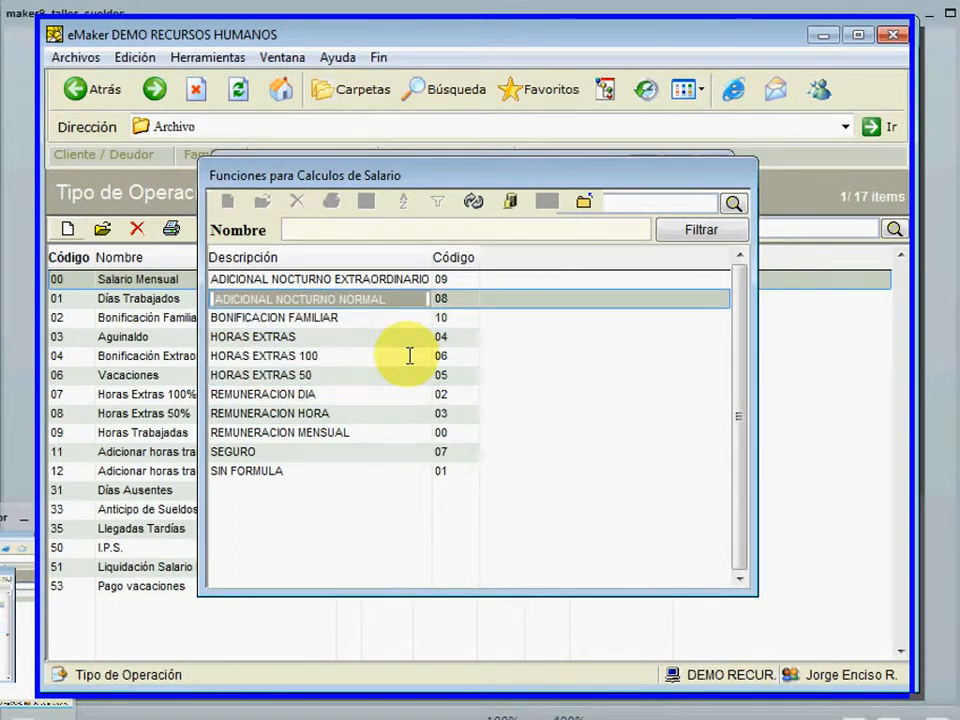
pyautogui.press('Down')
pyautogui.press('Down')
pyautogui.press('Down')
pyautogui.press('Down')
pyautogui.press('Down')
pyautogui.press('Down')
pyautogui.press('Down')
pyautogui.press('Down')
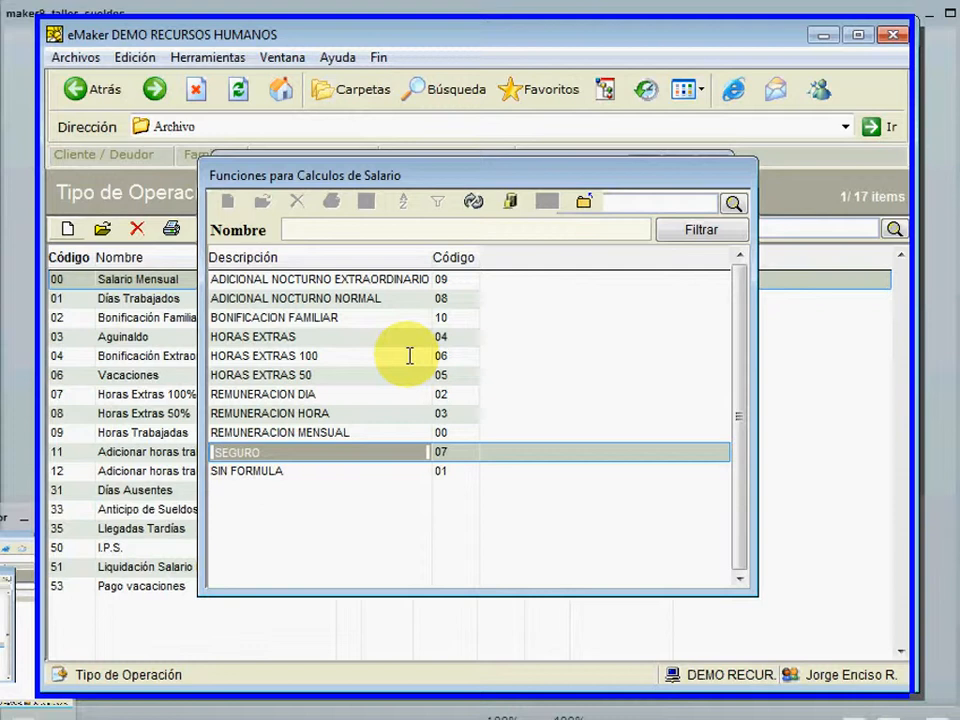
pyautogui.press('Escape')
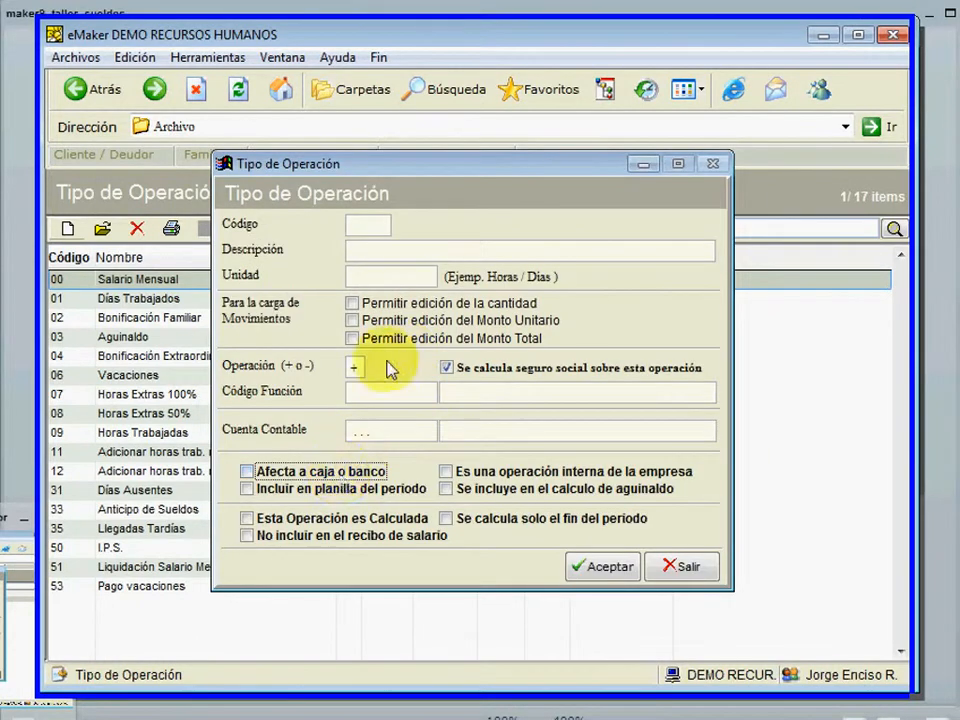
# - Assign function code 01, SIN FORMULA, to the new operation type
pyautogui.click(356, 389)
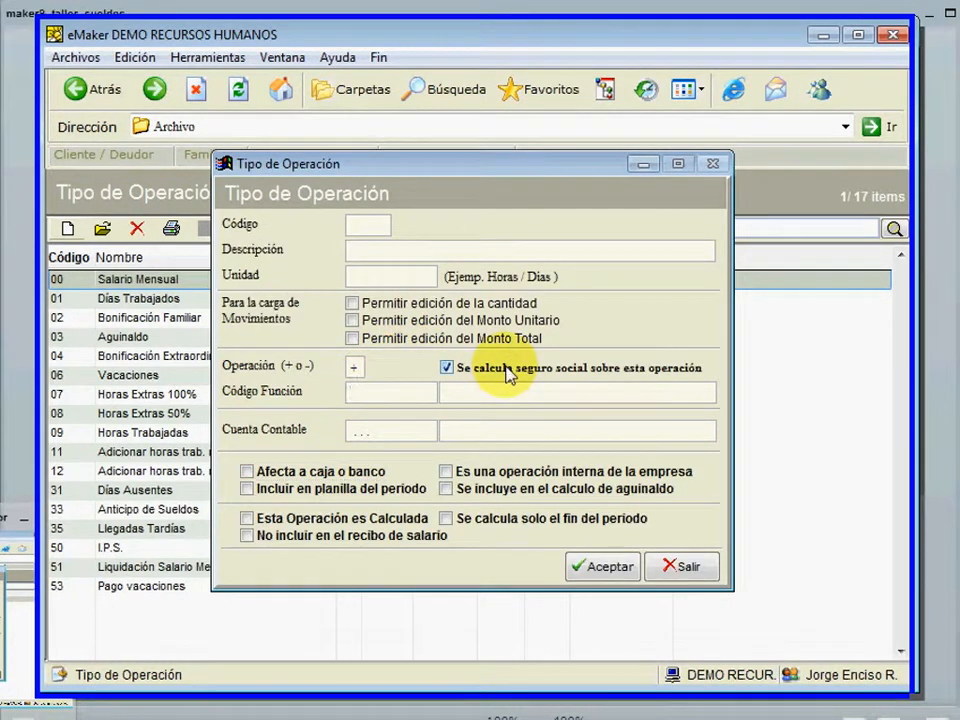
pyautogui.write('01')
pyautogui.press('Tab')
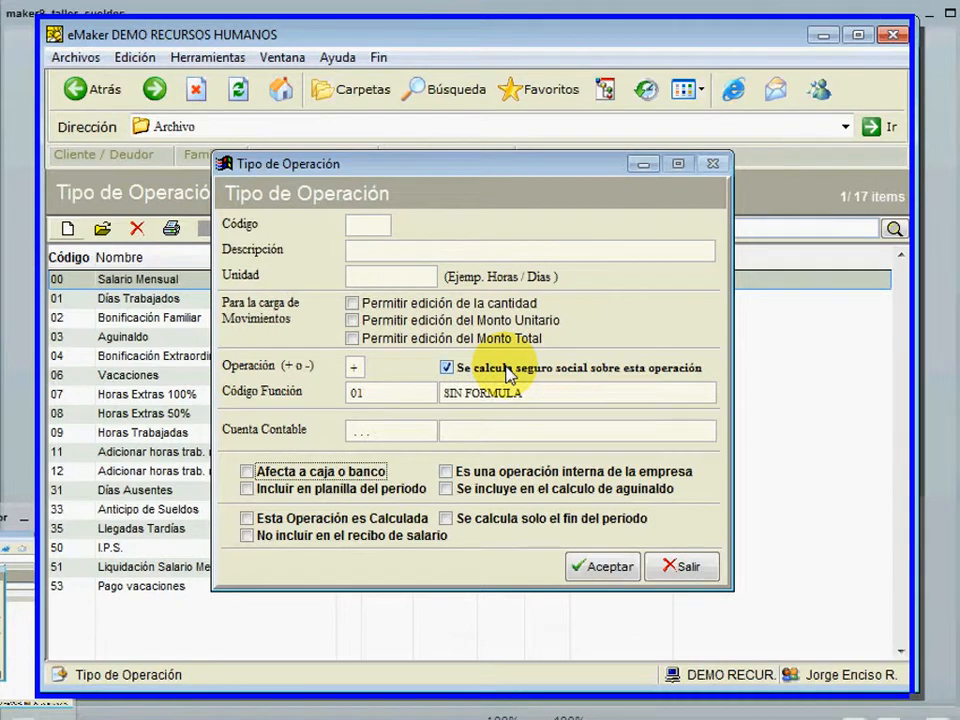
pyautogui.click(369, 388)
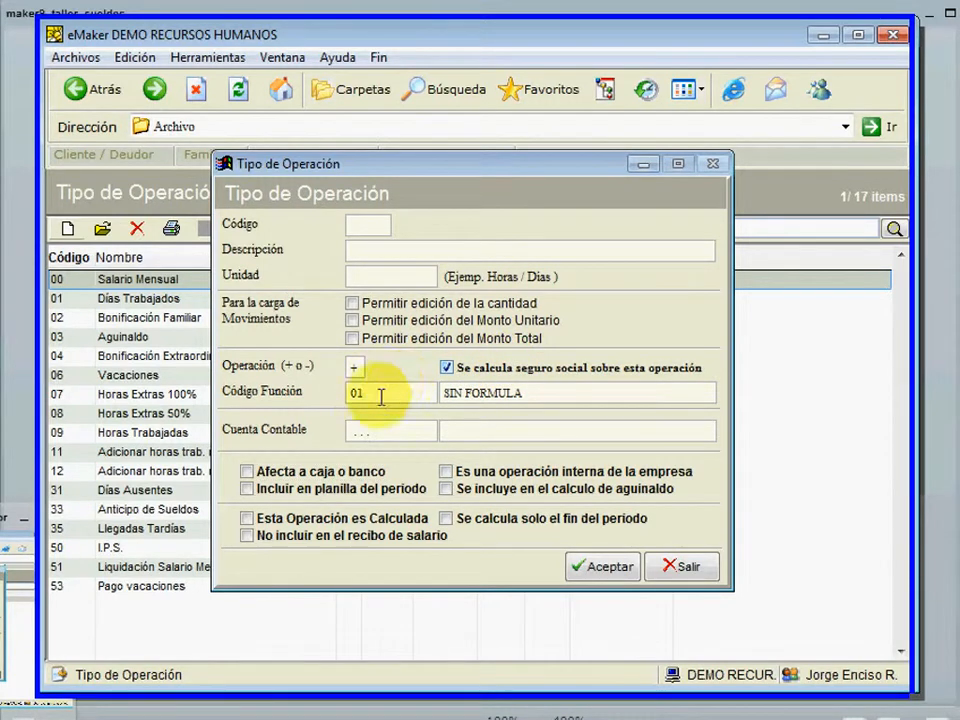
# - Describe the operation as PAGO VACACIONES, with Afecta a caja o banco enabled and the operation sign set to -
pyautogui.click(302, 473)
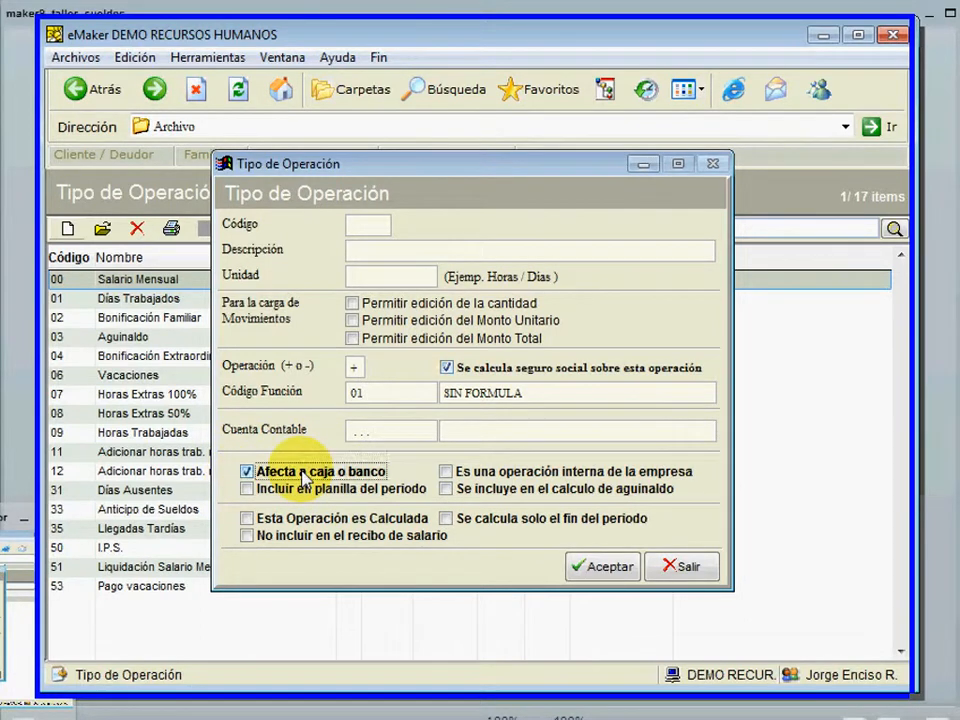
pyautogui.click(302, 475)
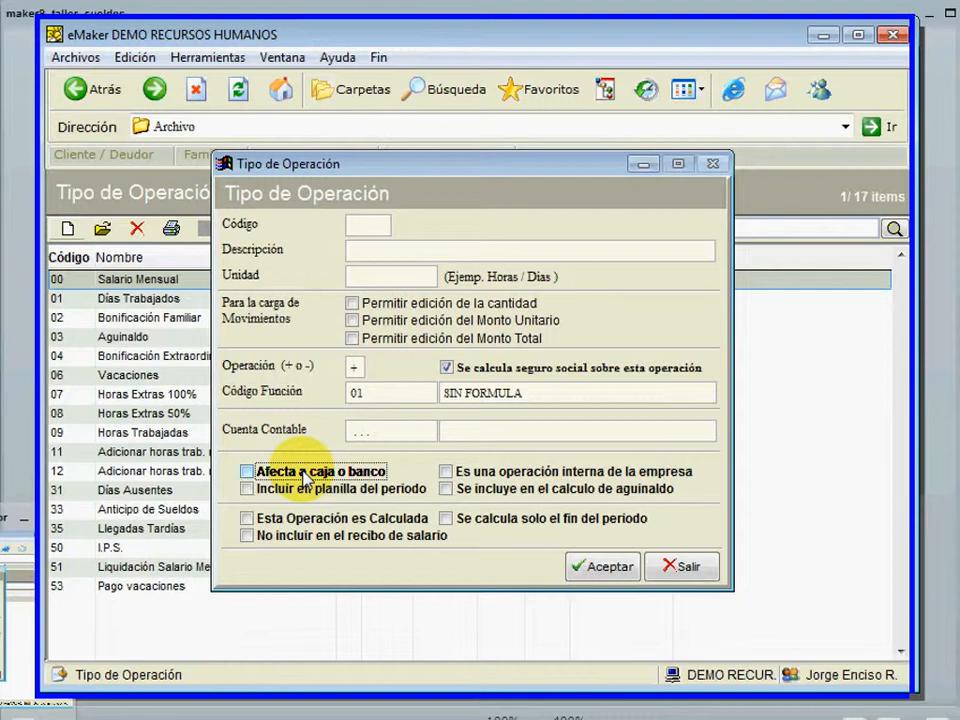
pyautogui.click(368, 252)
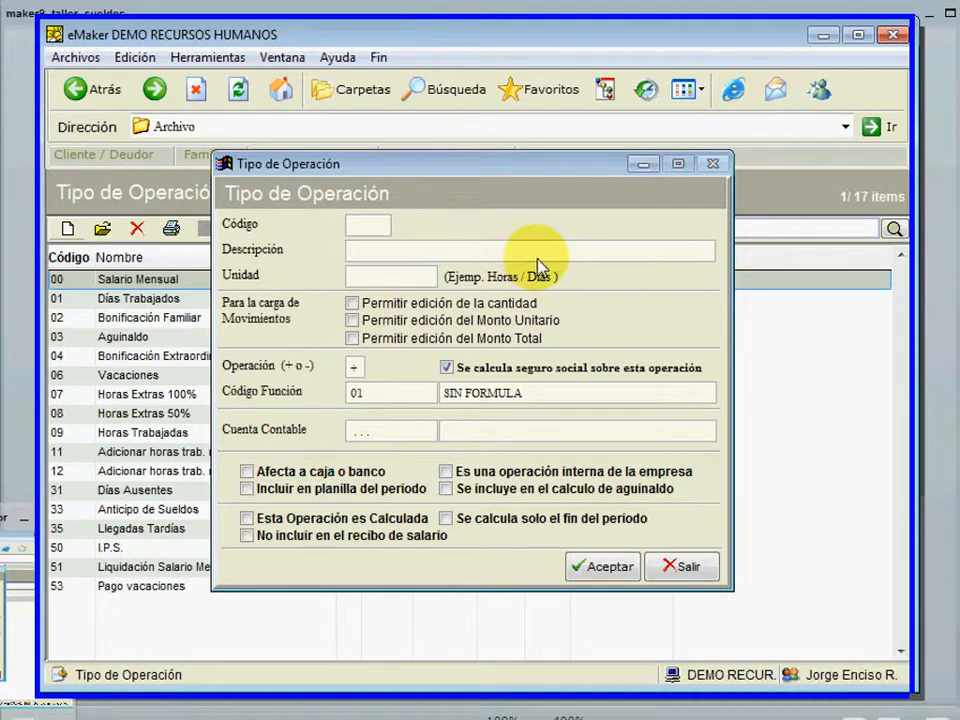
pyautogui.write('PAGO VACACIONES')
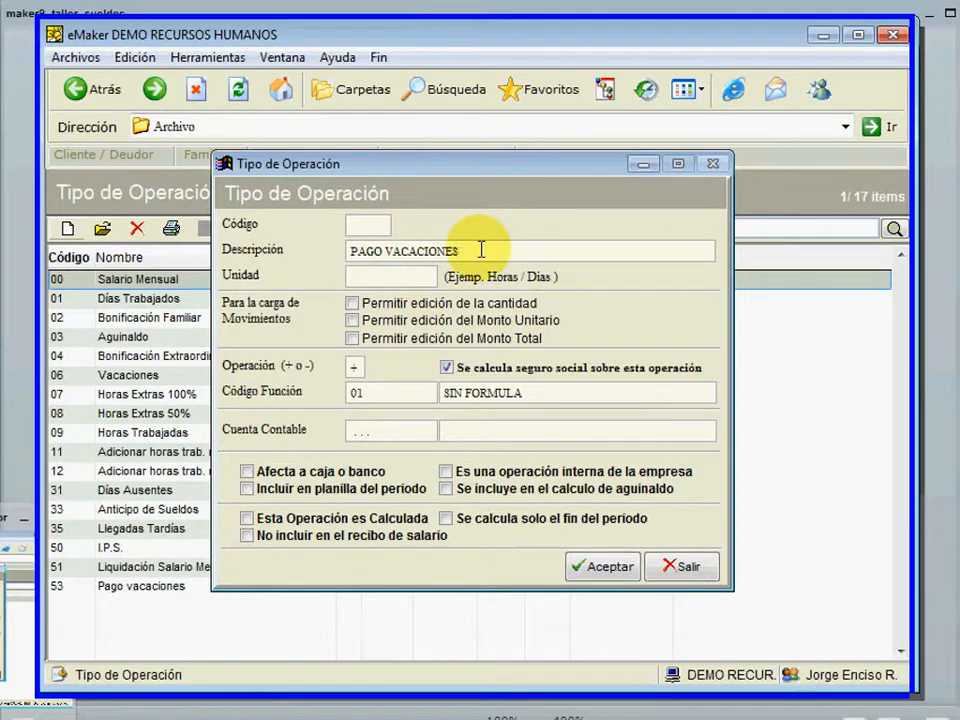
pyautogui.click(314, 475)
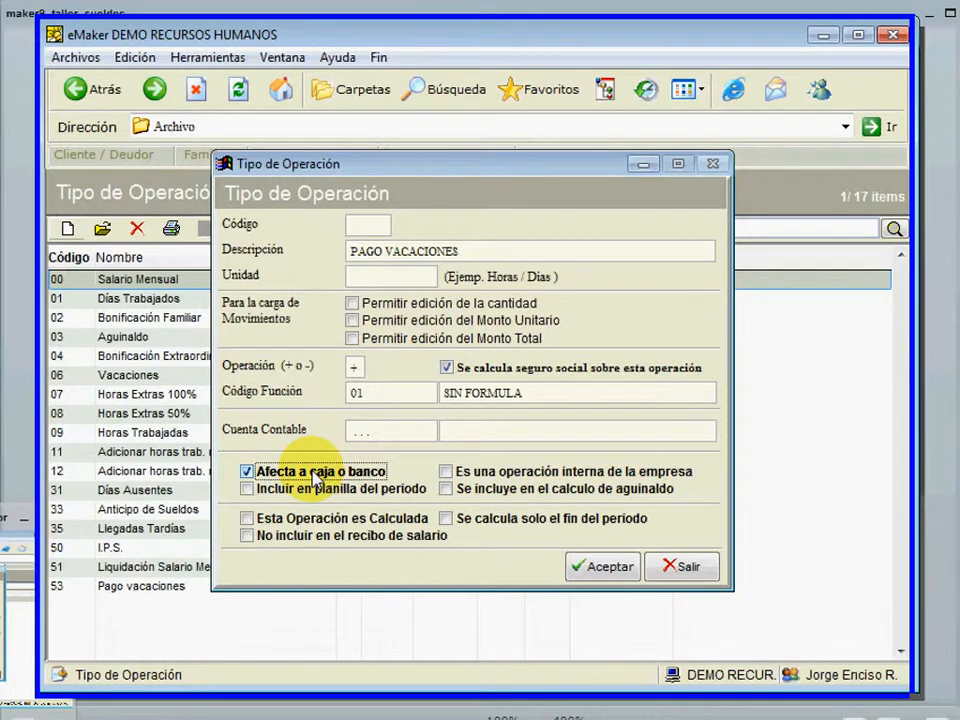
pyautogui.click(355, 367)
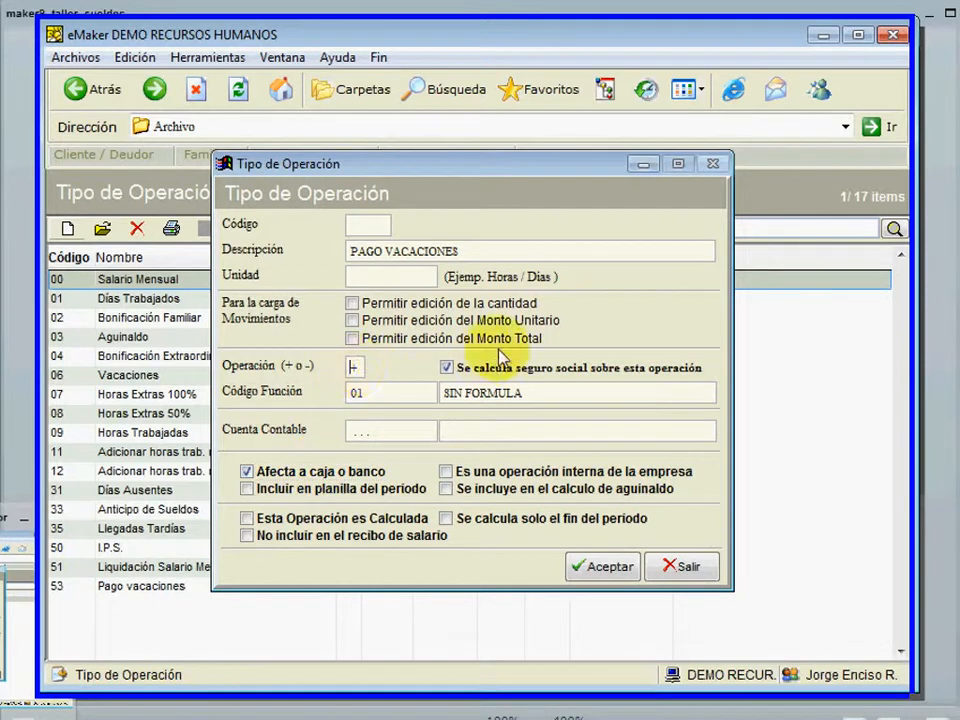
pyautogui.write('-')
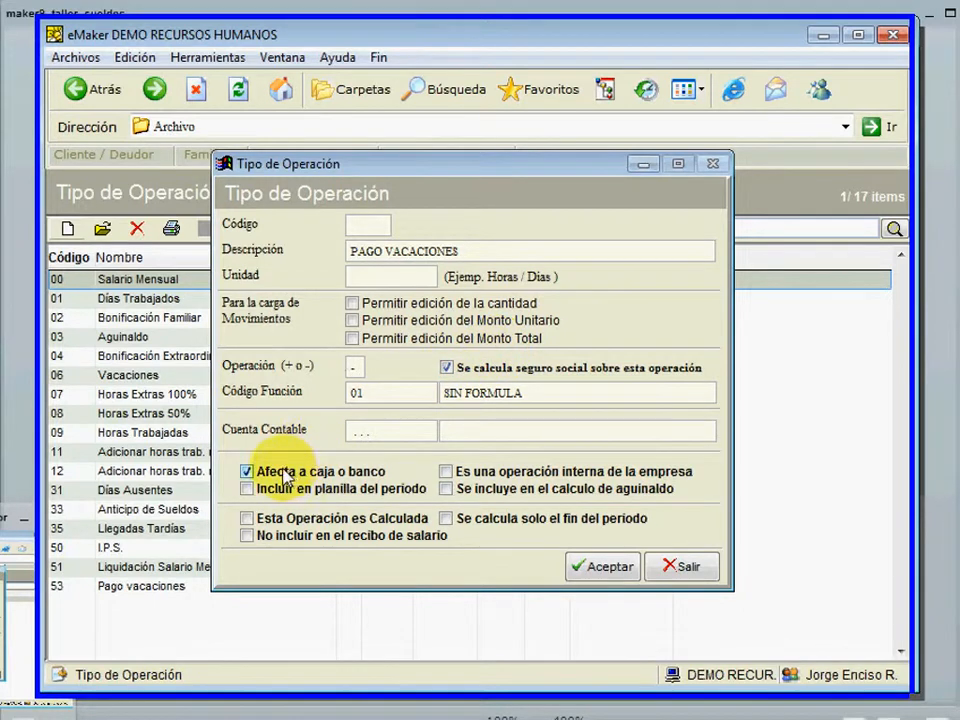
# - Clear Afecta a caja o banco and enable Incluir en planilla del período, leaving the internal company operation option cleared
pyautogui.click(246, 470)
pyautogui.click(403, 394)
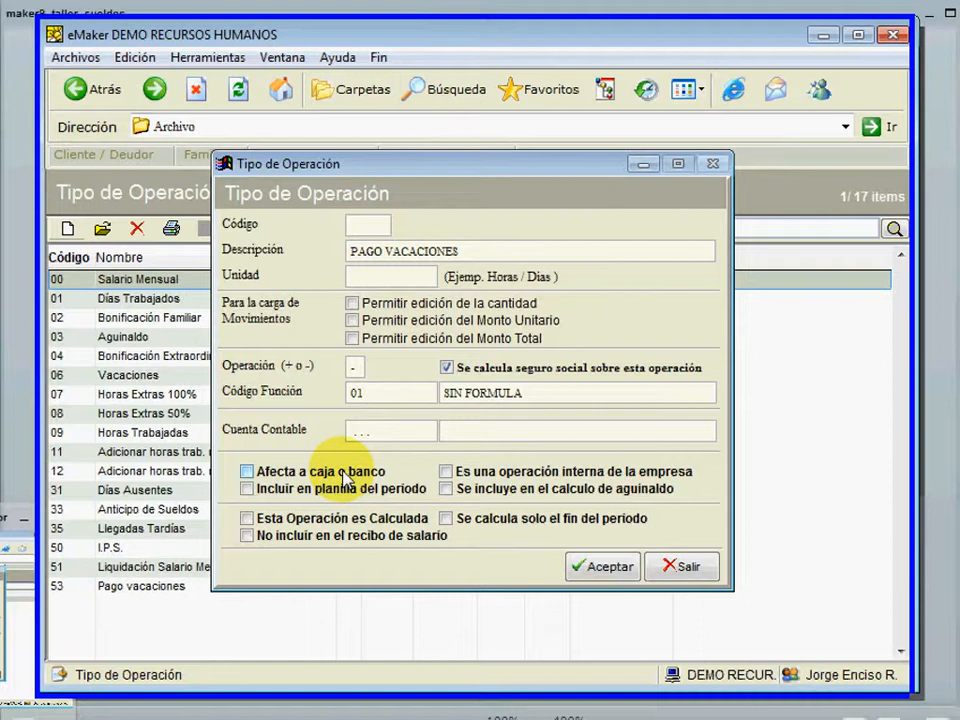
pyautogui.click(322, 490)
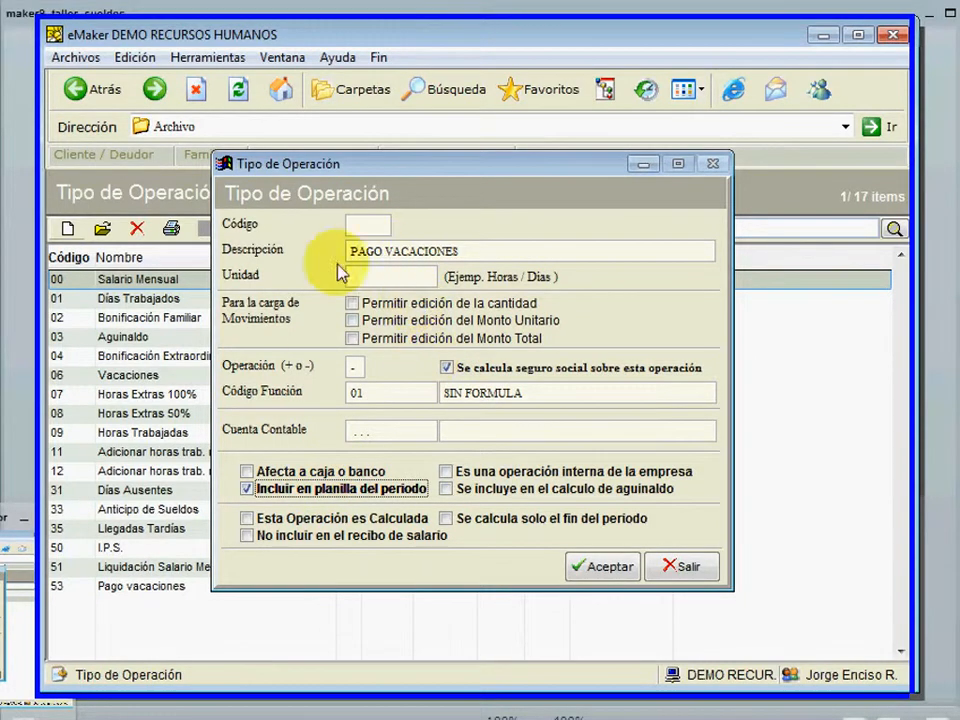
pyautogui.click(289, 499)
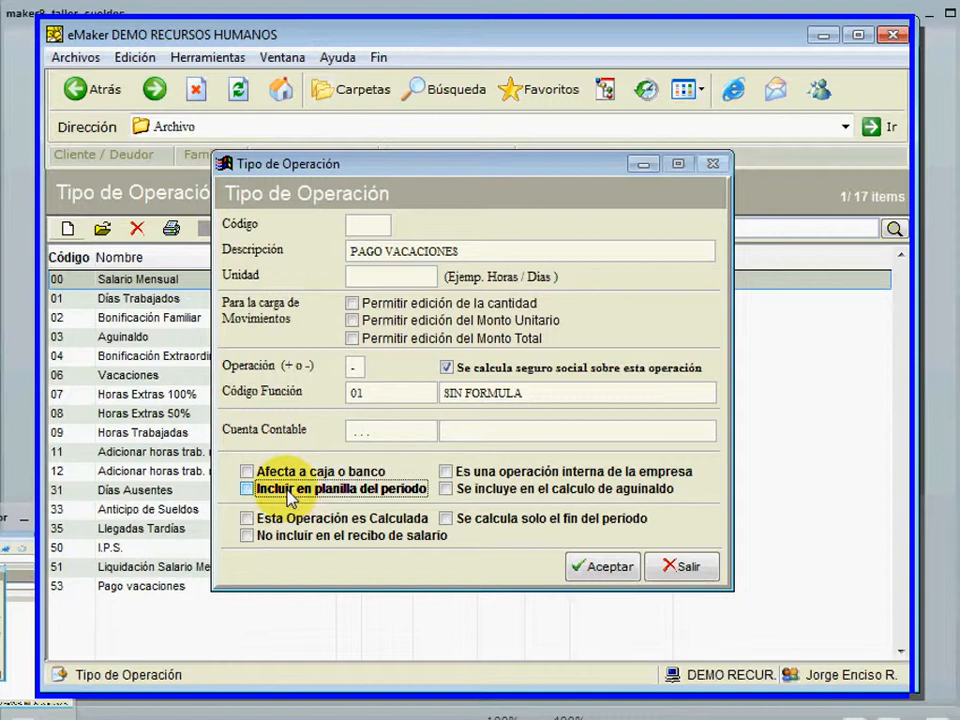
pyautogui.click(259, 497)
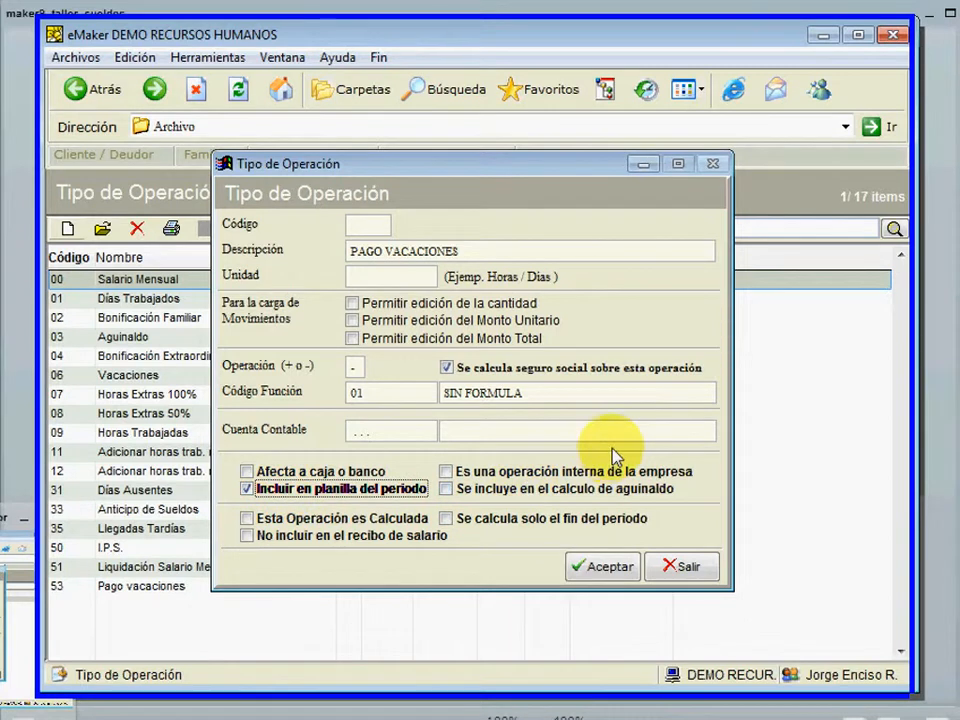
pyautogui.click(494, 475)
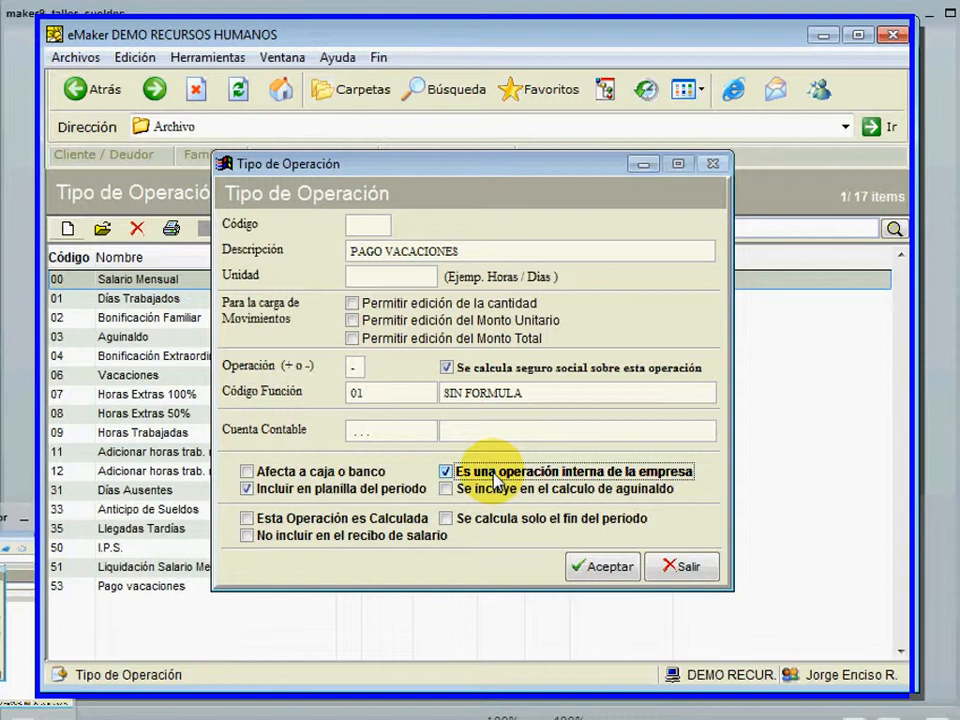
pyautogui.click(490, 478)
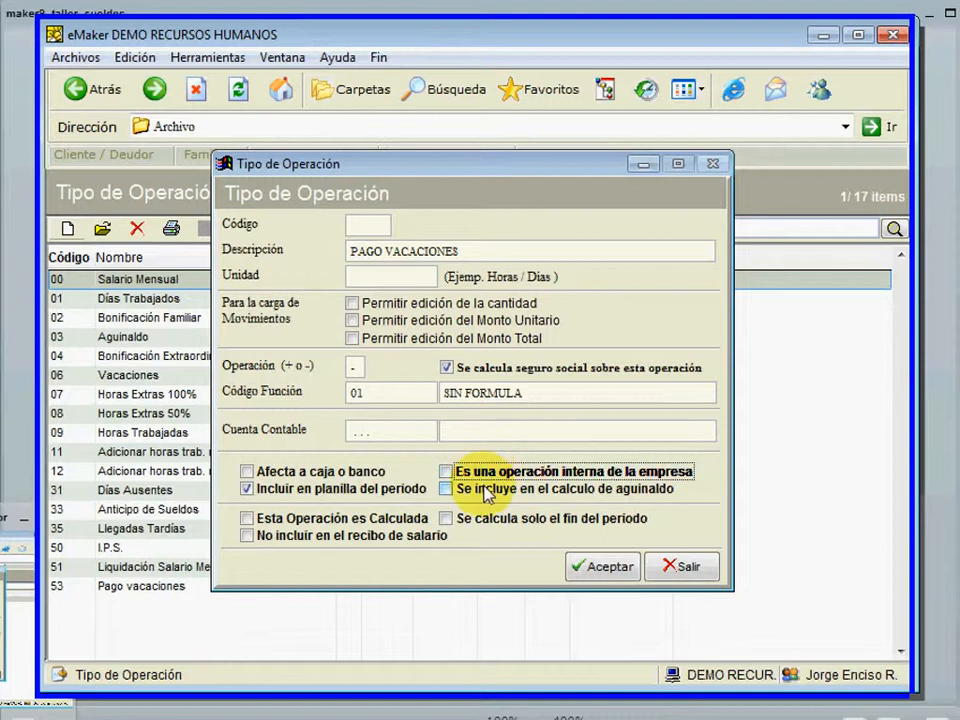
# - Try including the operation in the aguinaldo calculation, leaving Se incluye en el calculo de aguinaldo cleared
pyautogui.click(490, 491)
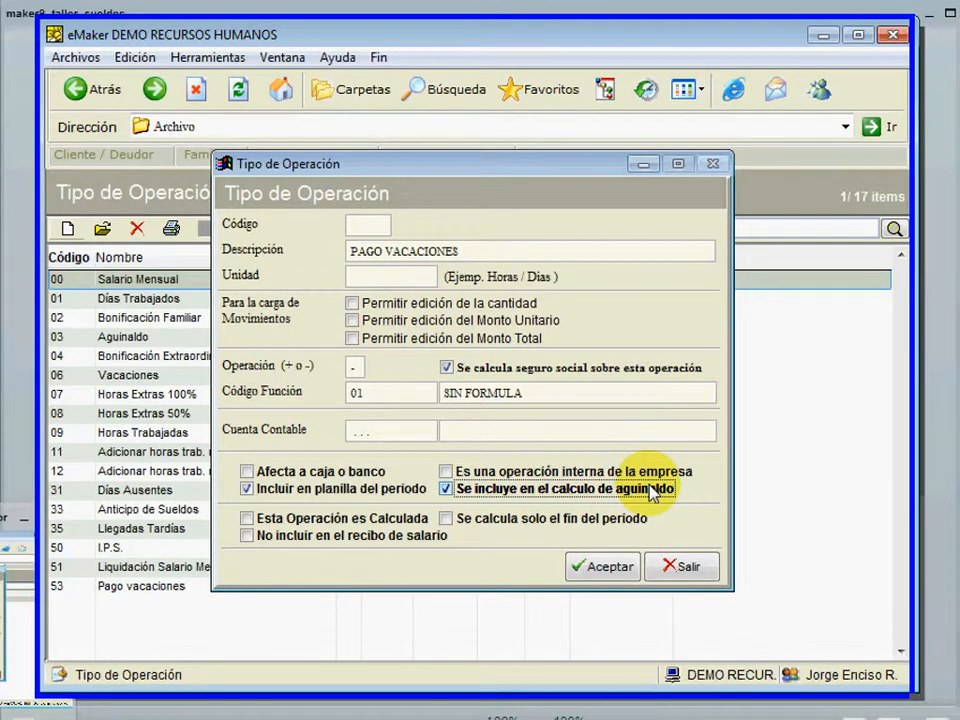
pyautogui.click(446, 489)
pyautogui.click(509, 494)
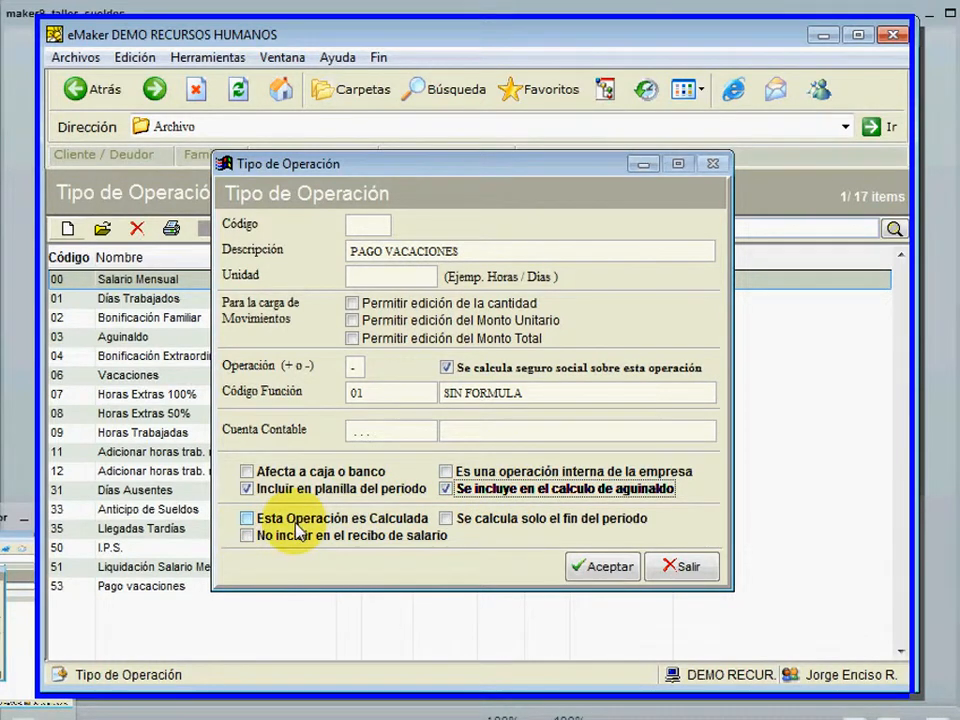
pyautogui.click(446, 489)
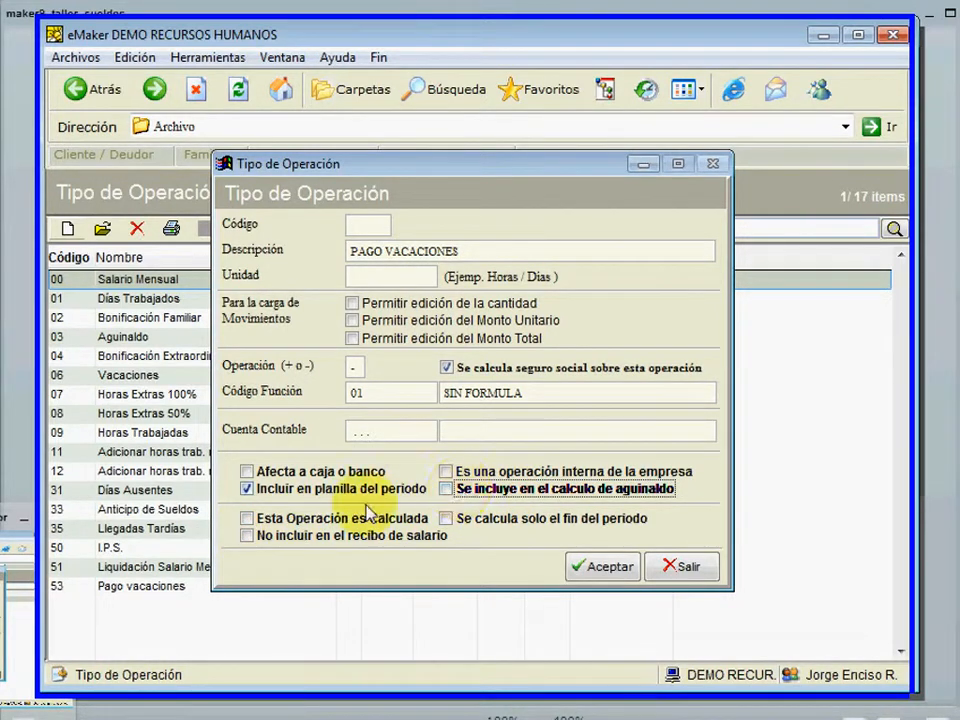
# - Toggle Esta Operación es Calculada for the PAGO VACACIONES operation and leave it enabled
pyautogui.click(300, 528)
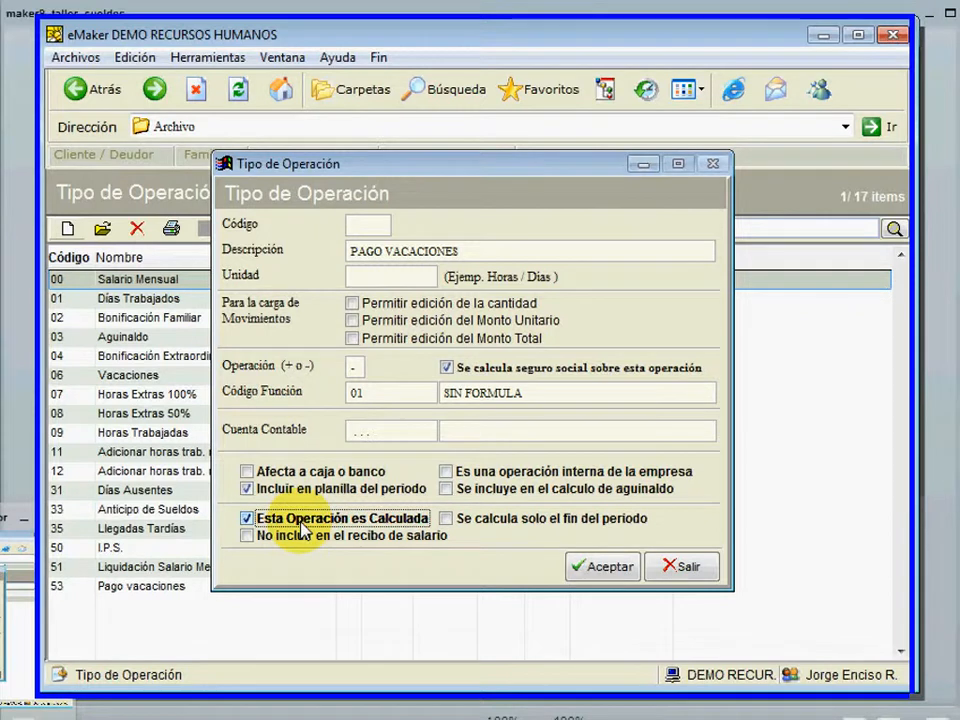
pyautogui.click(300, 528)
pyautogui.click(300, 528)
pyautogui.click(300, 528)
pyautogui.click(300, 528)
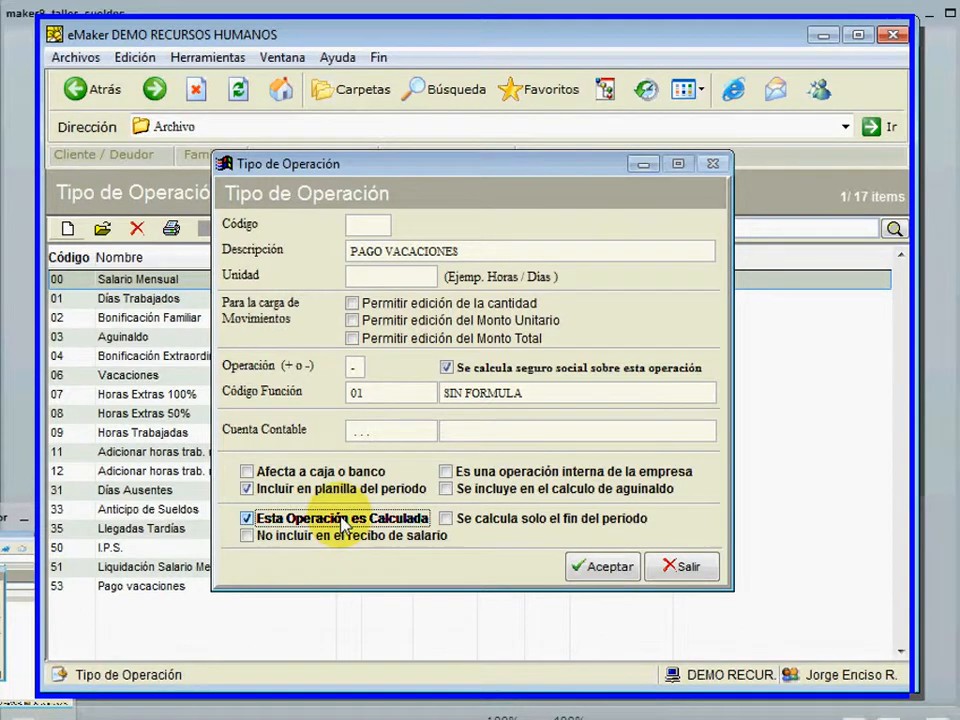
pyautogui.click(344, 524)
pyautogui.click(344, 524)
pyautogui.click(257, 522)
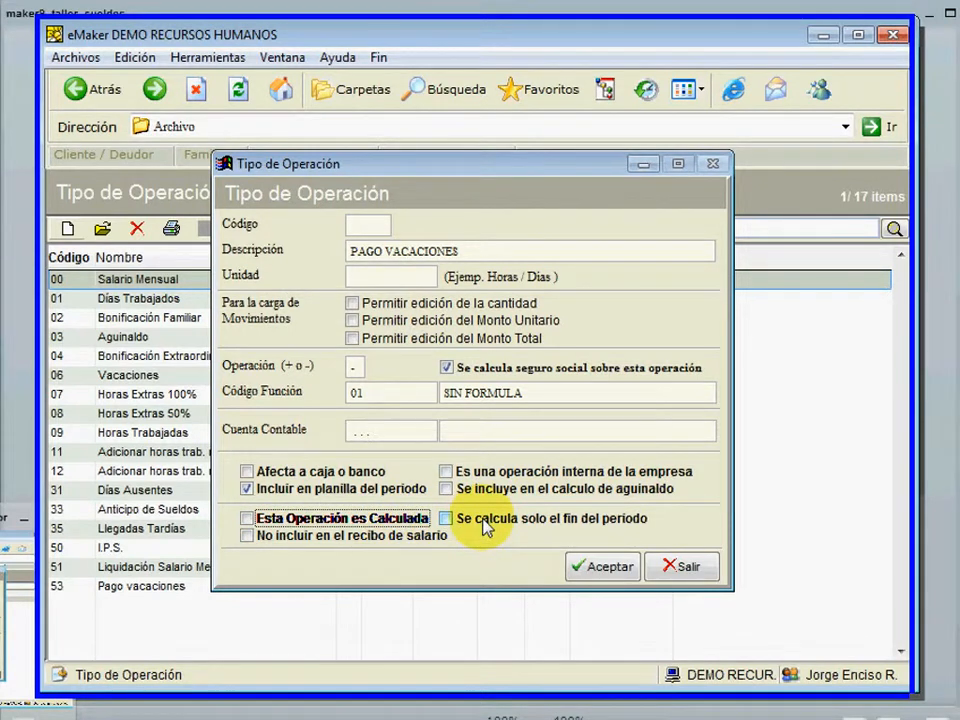
pyautogui.click(280, 524)
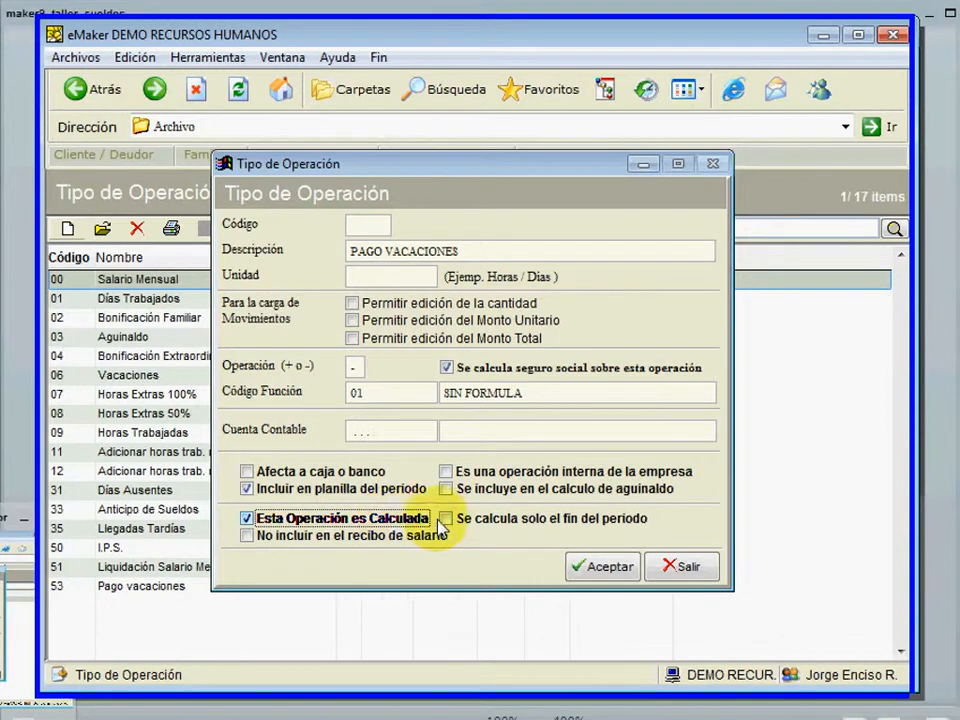
# - Enable Se calcula solo el fin del período and No incluir en el recibo de salario for the operation
pyautogui.click(482, 524)
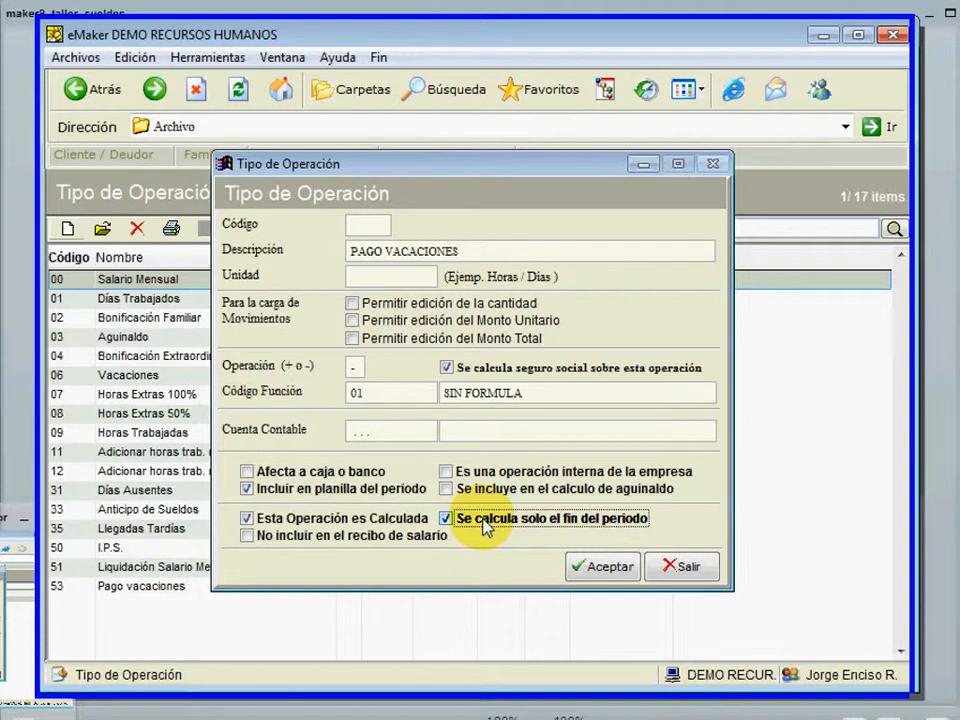
pyautogui.click(265, 540)
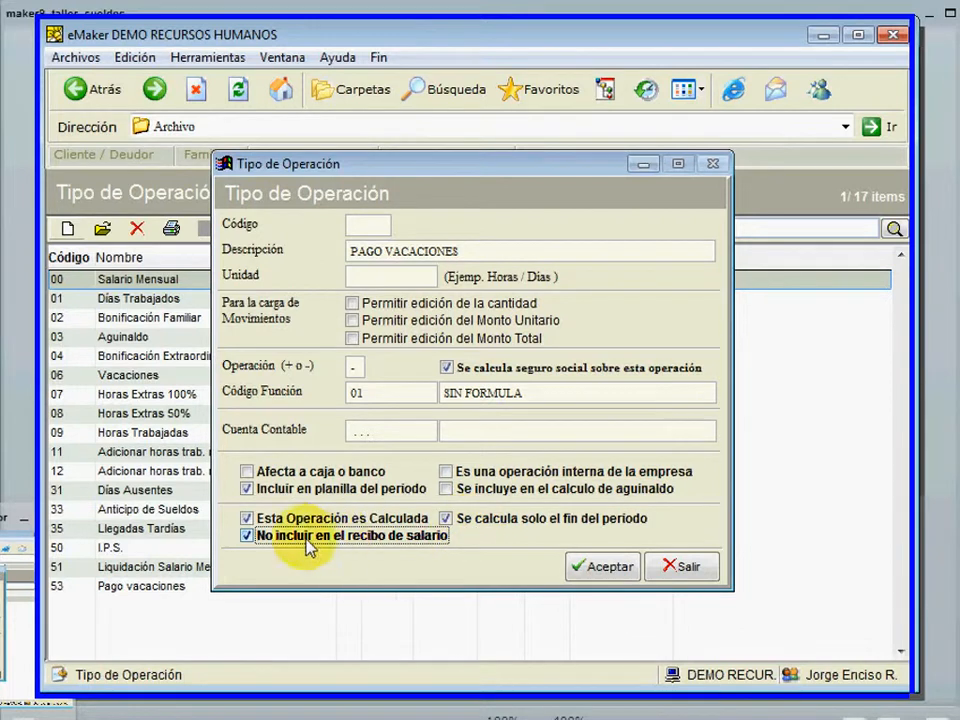
pyautogui.click(247, 538)
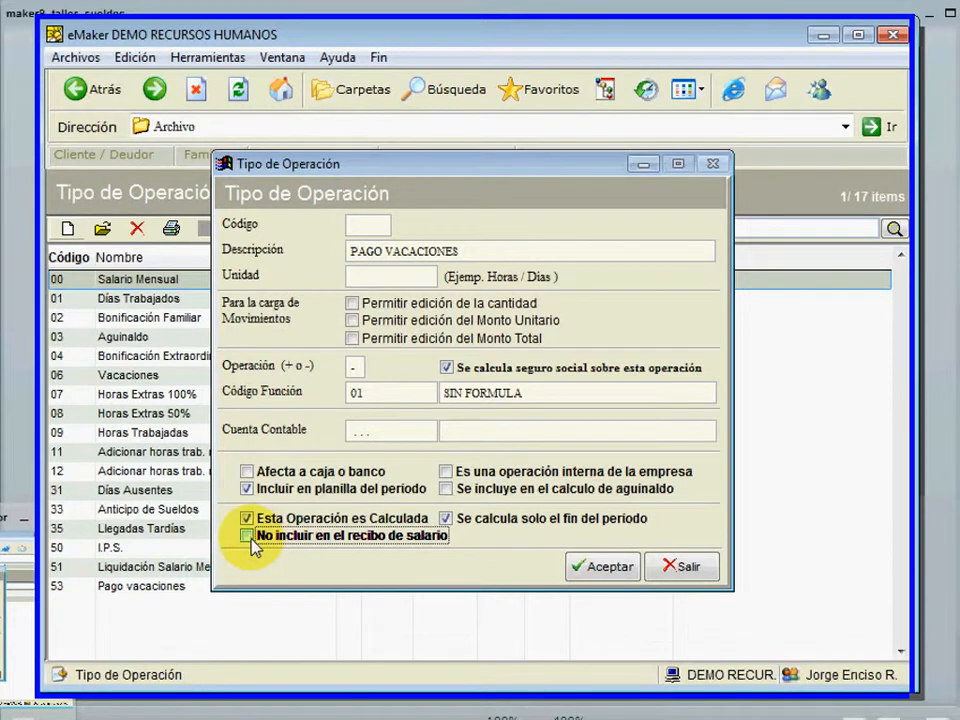
pyautogui.click(248, 538)
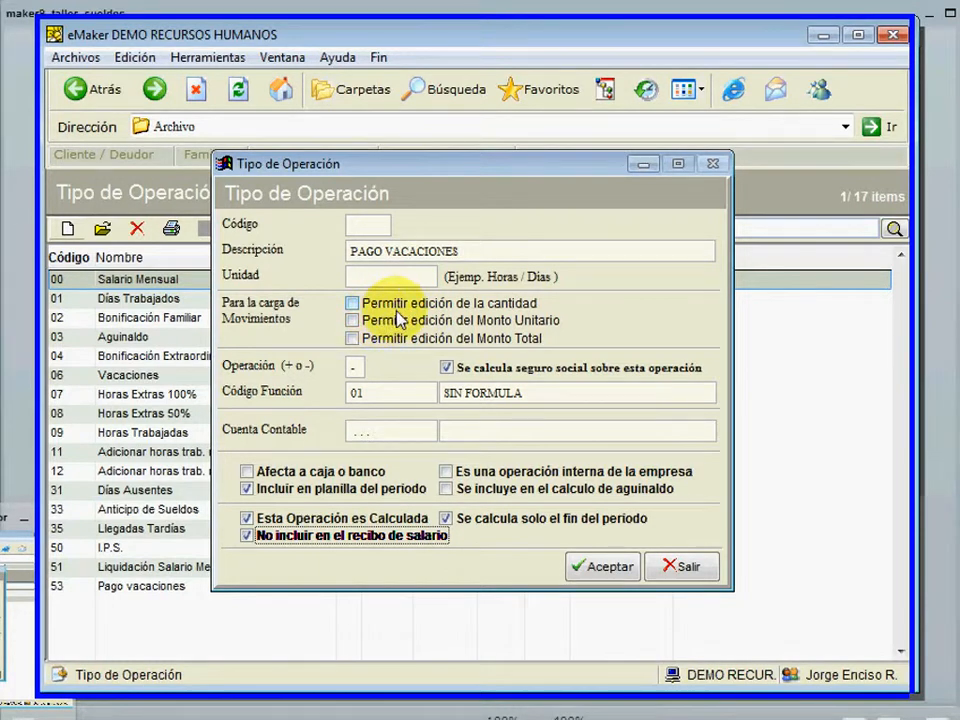
# - Try the quantity, unit amount and total amount editing permissions, leaving only quantity enabled, and exit the new operation type without saving
pyautogui.click(351, 303)
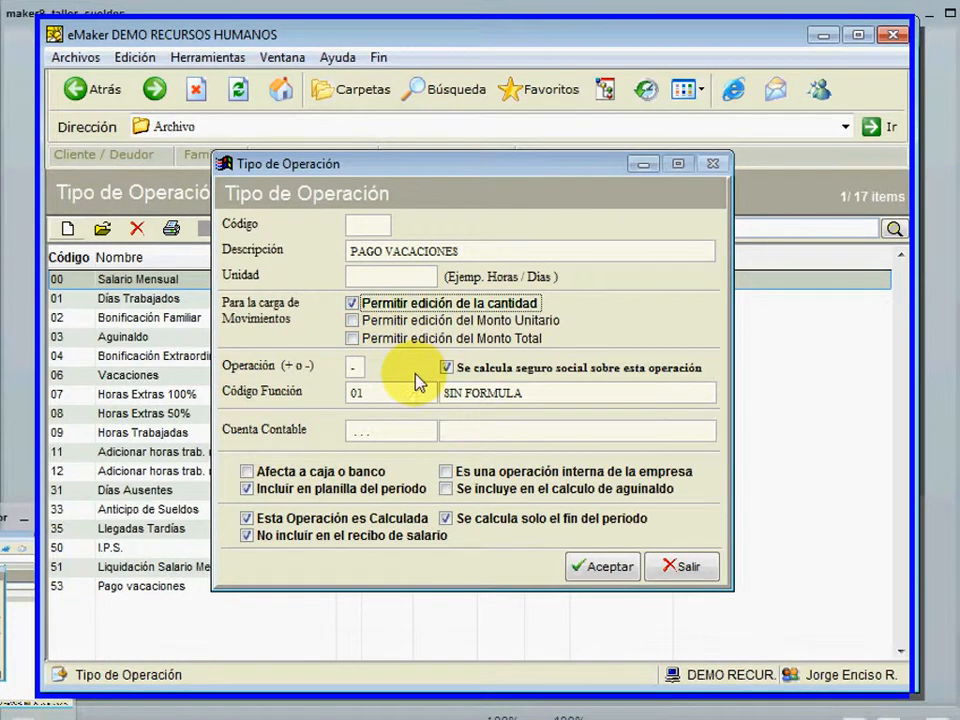
pyautogui.click(351, 320)
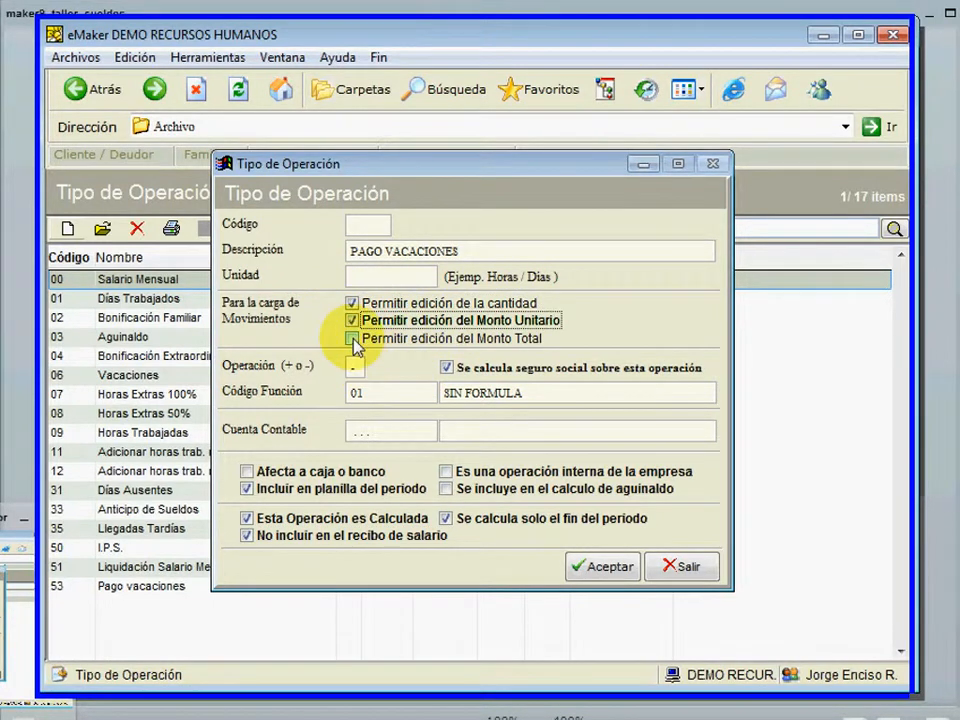
pyautogui.click(352, 339)
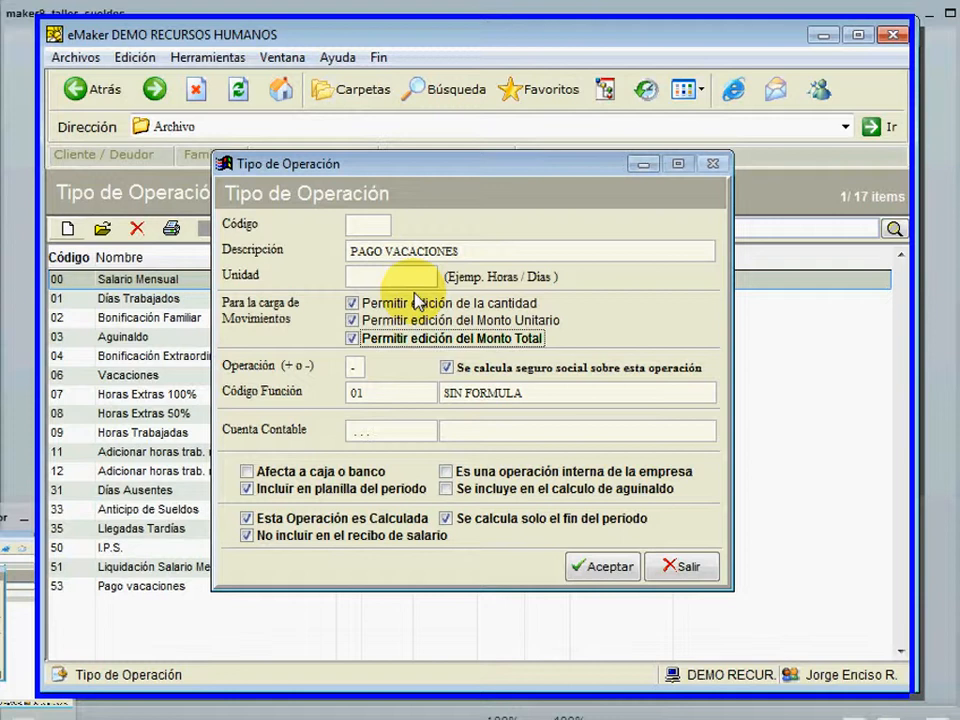
pyautogui.click(352, 339)
pyautogui.click(352, 321)
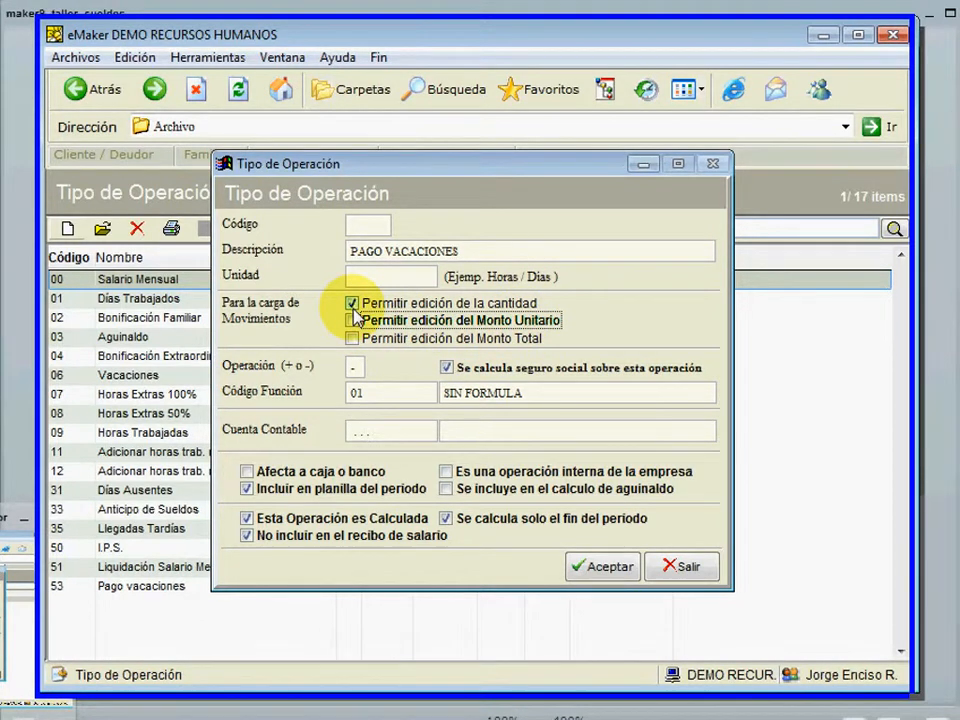
pyautogui.click(682, 566)
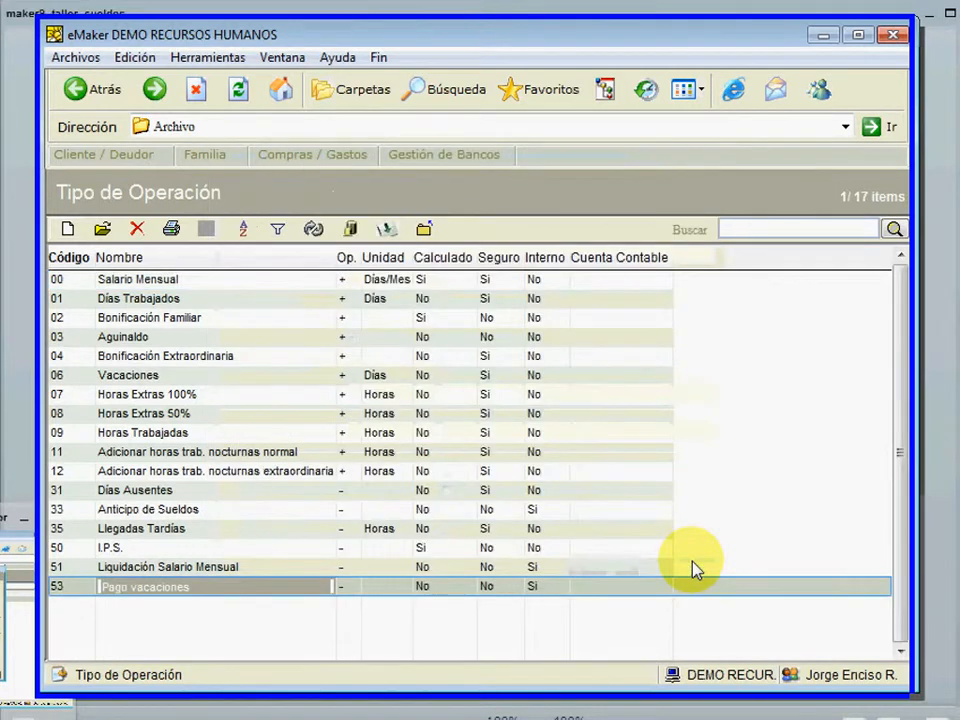
# - Examine the settings of the Días Trabajados, Aguinaldo, Bonificación Extraordinaria and Vacaciones operation types, closing each without changes
pyautogui.doubleClick(152, 298)
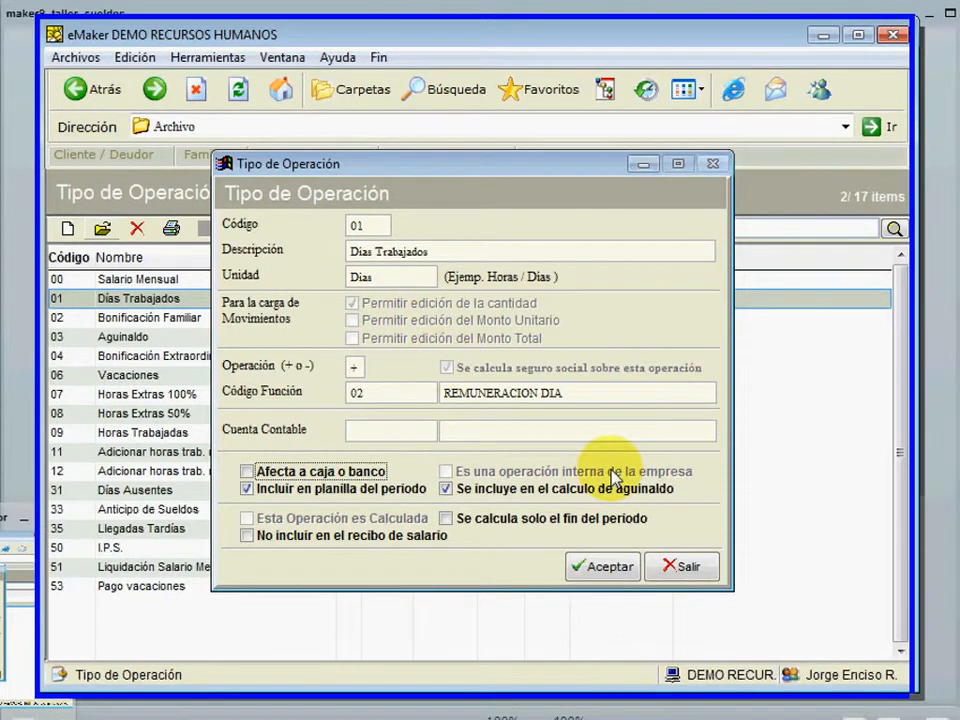
pyautogui.click(676, 567)
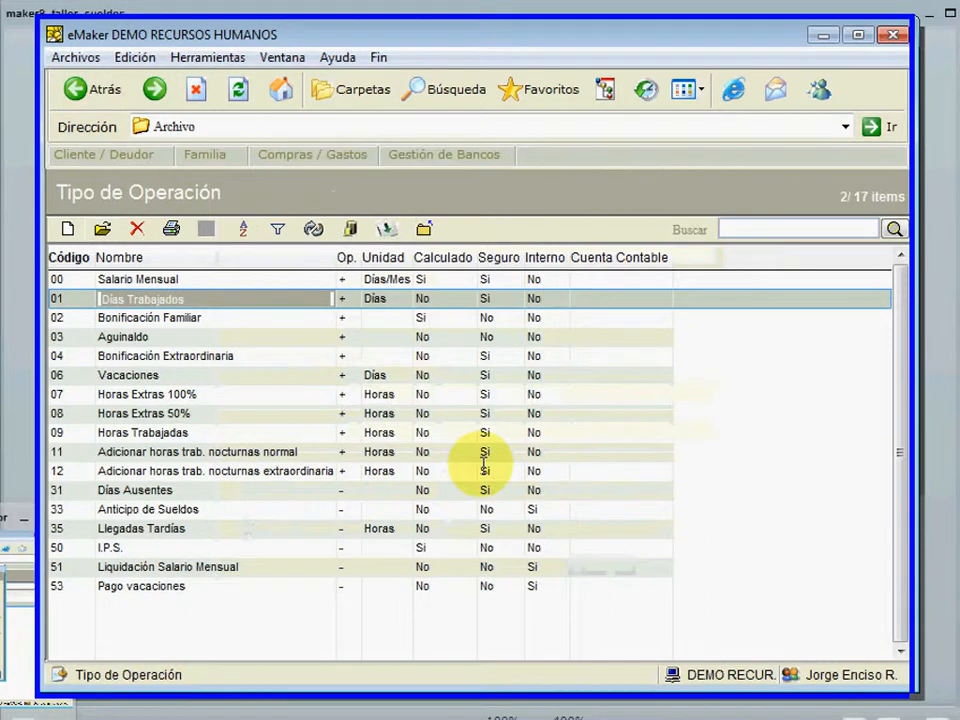
pyautogui.doubleClick(156, 336)
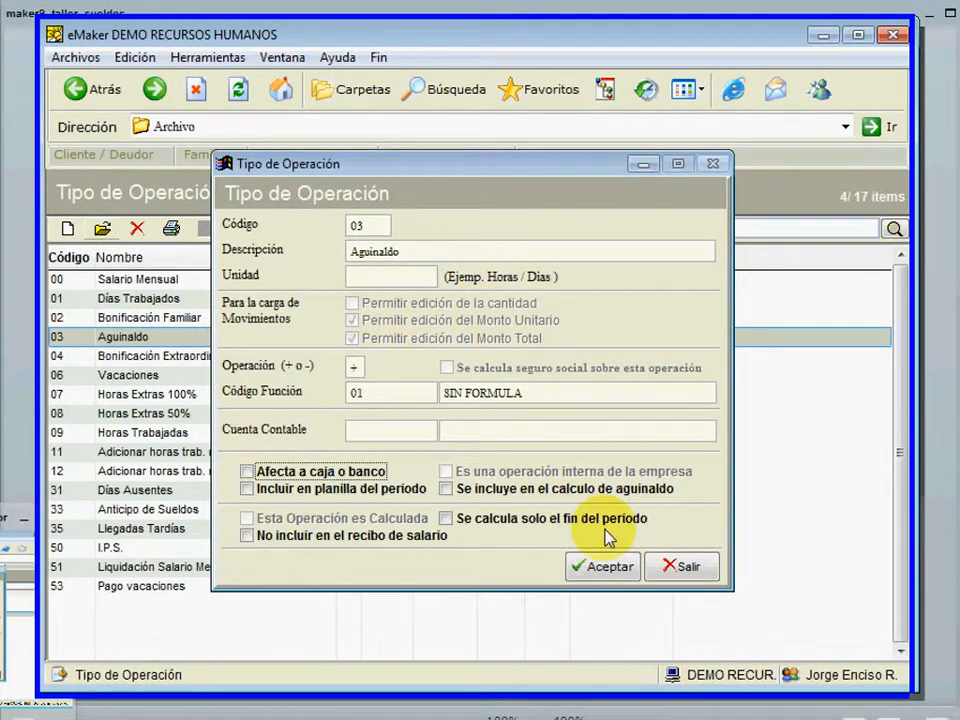
pyautogui.click(689, 570)
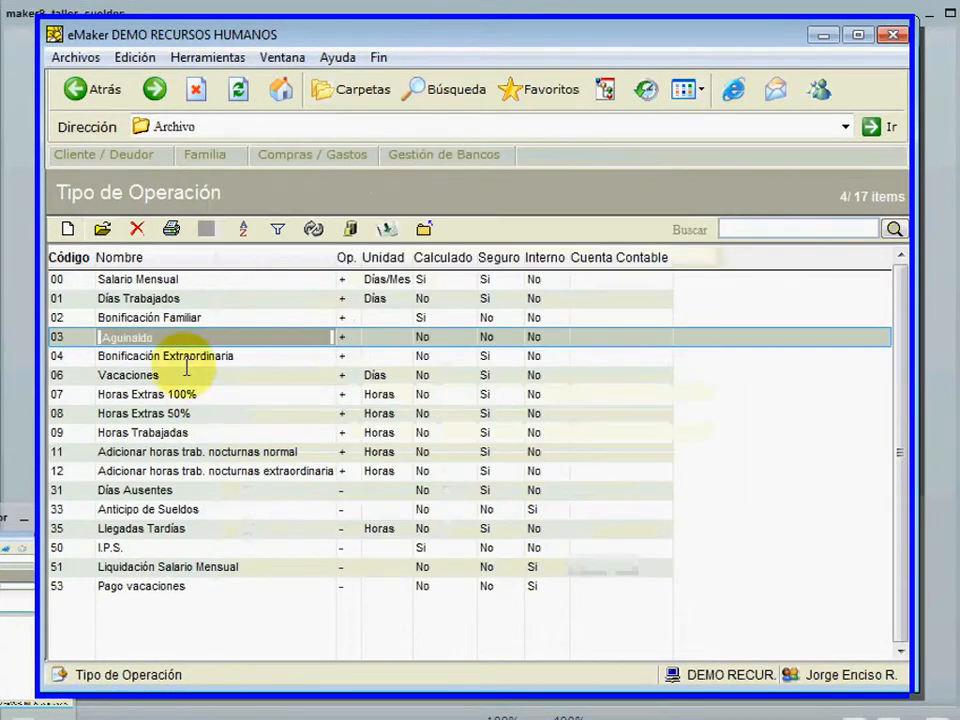
pyautogui.doubleClick(182, 355)
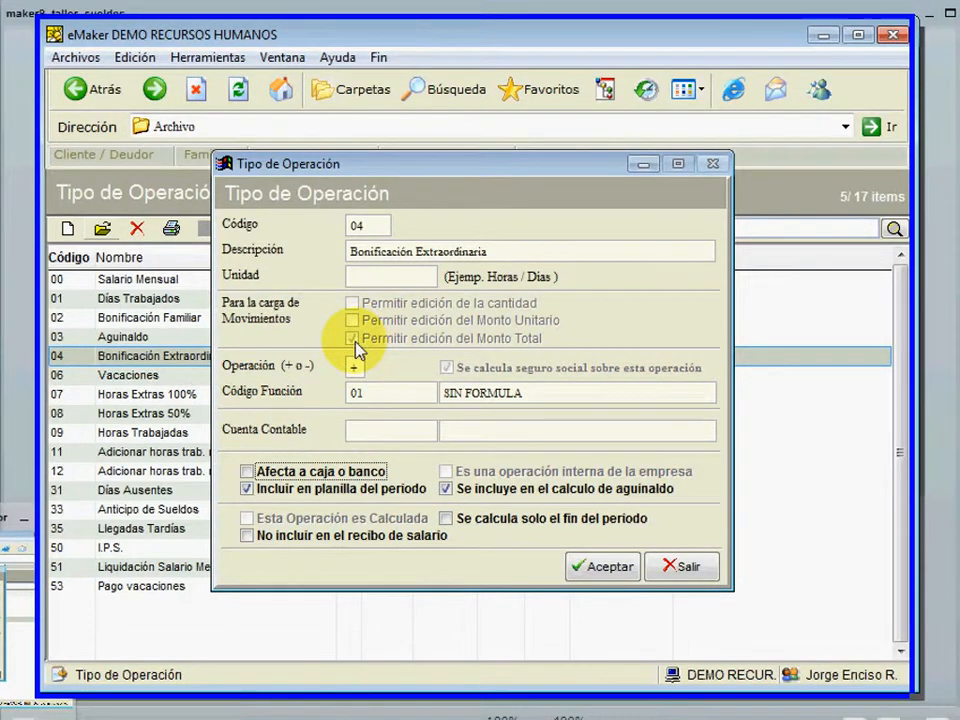
pyautogui.click(684, 568)
pyautogui.doubleClick(150, 374)
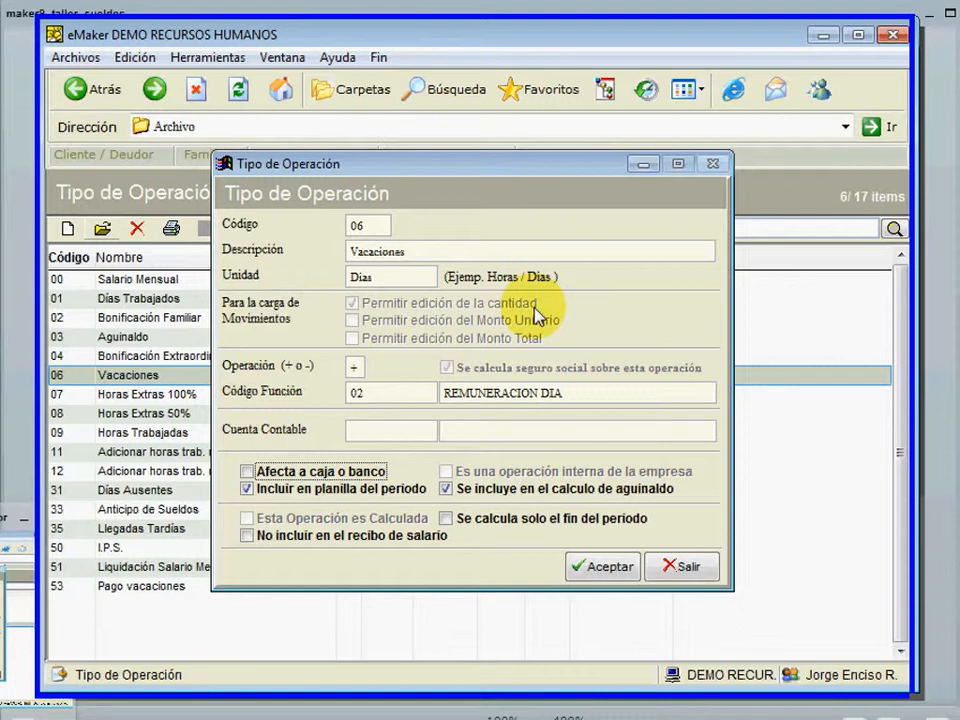
pyautogui.click(667, 575)
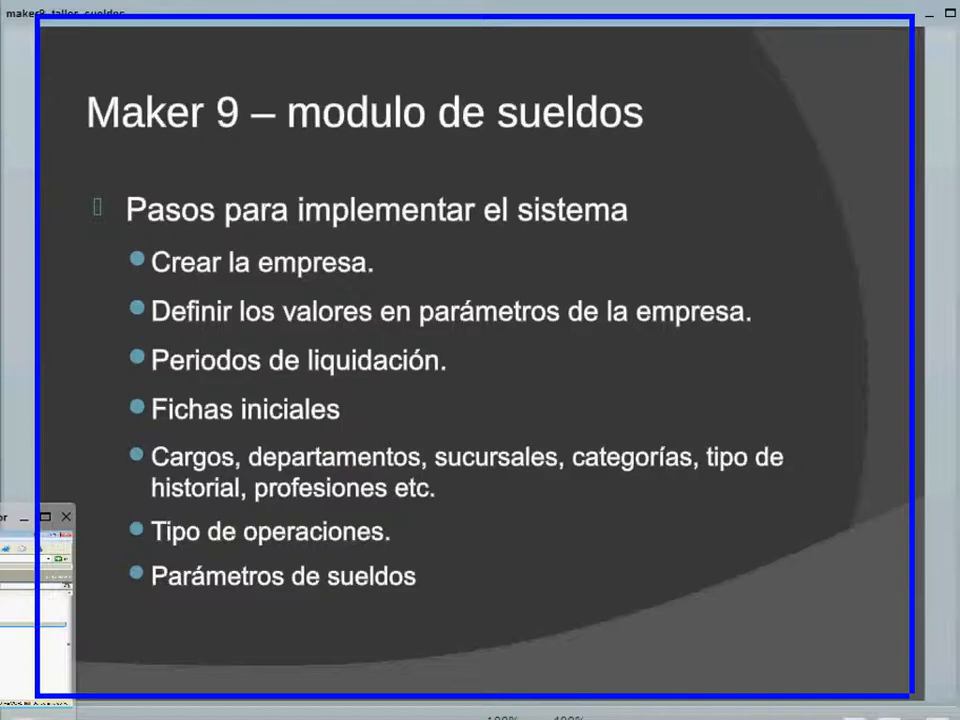
# - Switch from the presentation back to eMaker and select Horas Extras 100% in the operation type list
pyautogui.click(225, 712)
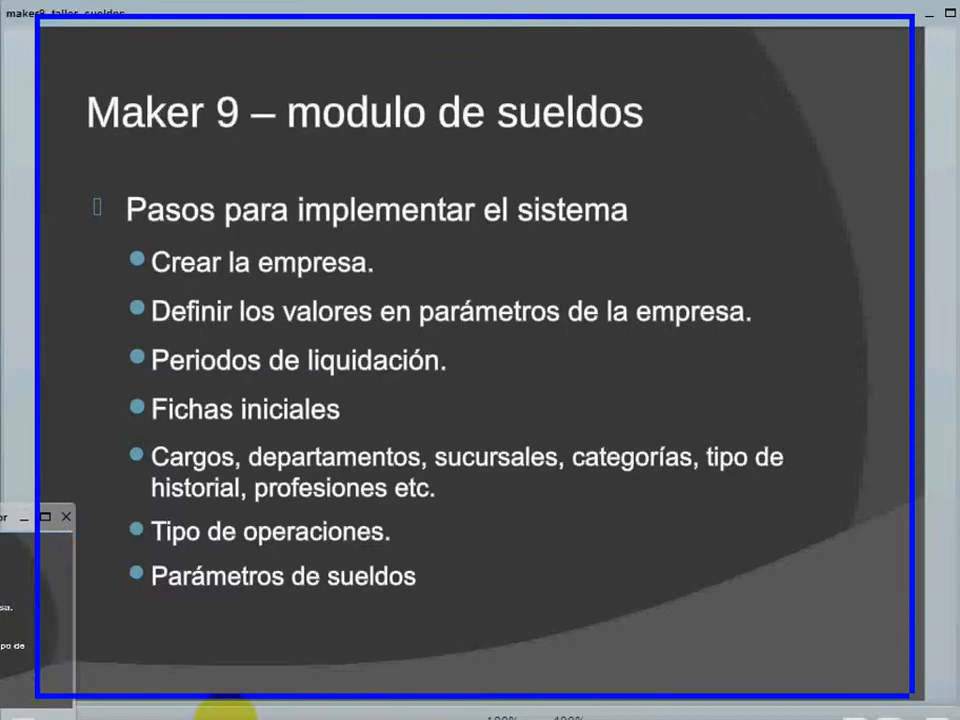
pyautogui.click(190, 712)
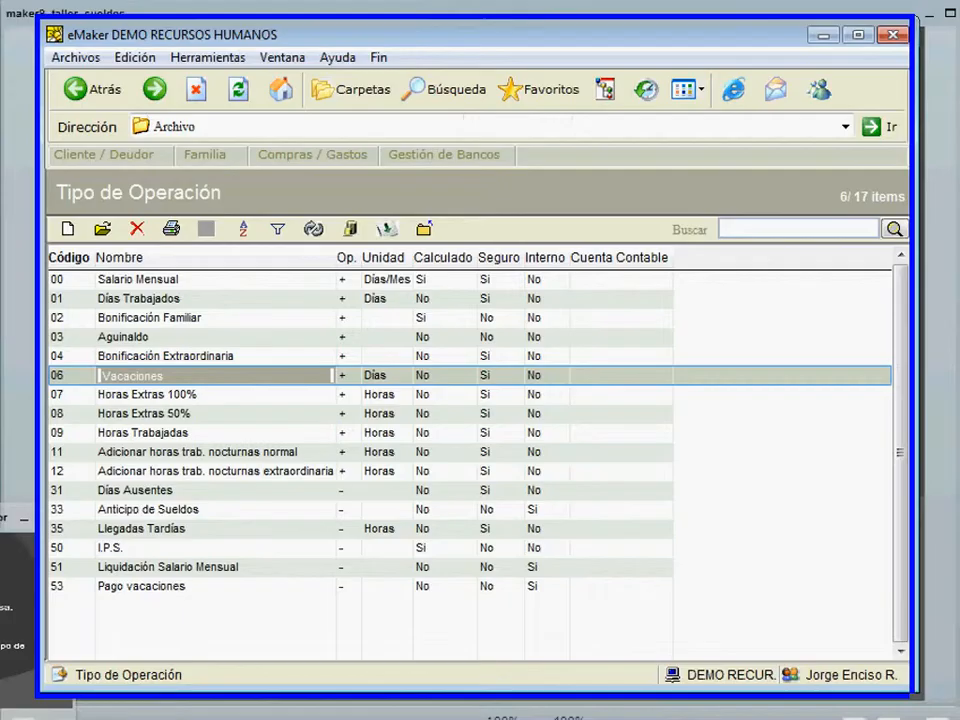
pyautogui.click(188, 395)
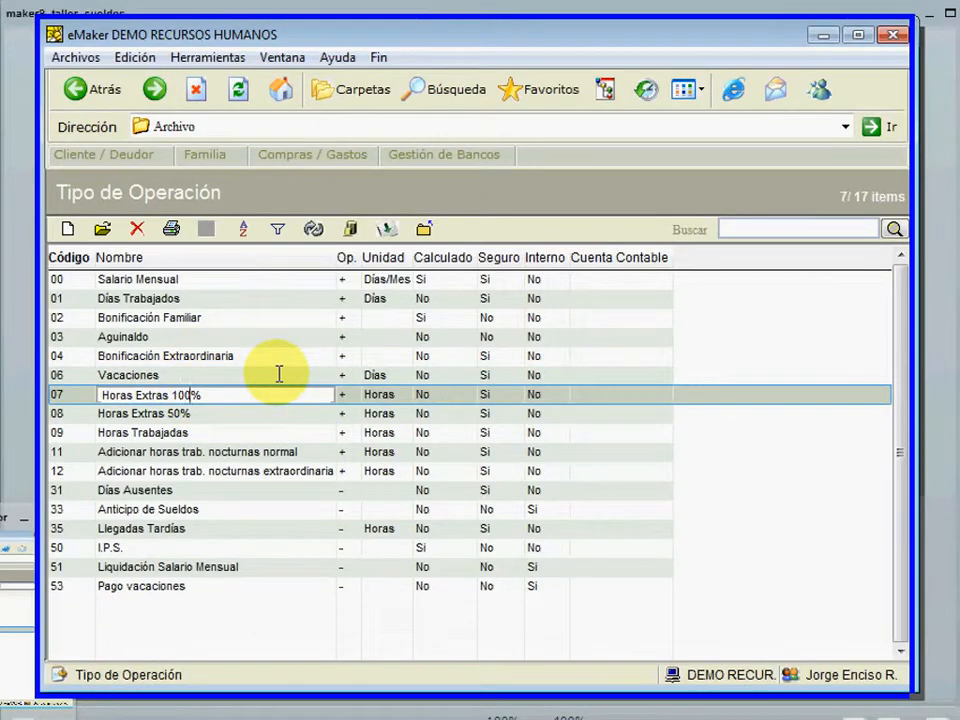
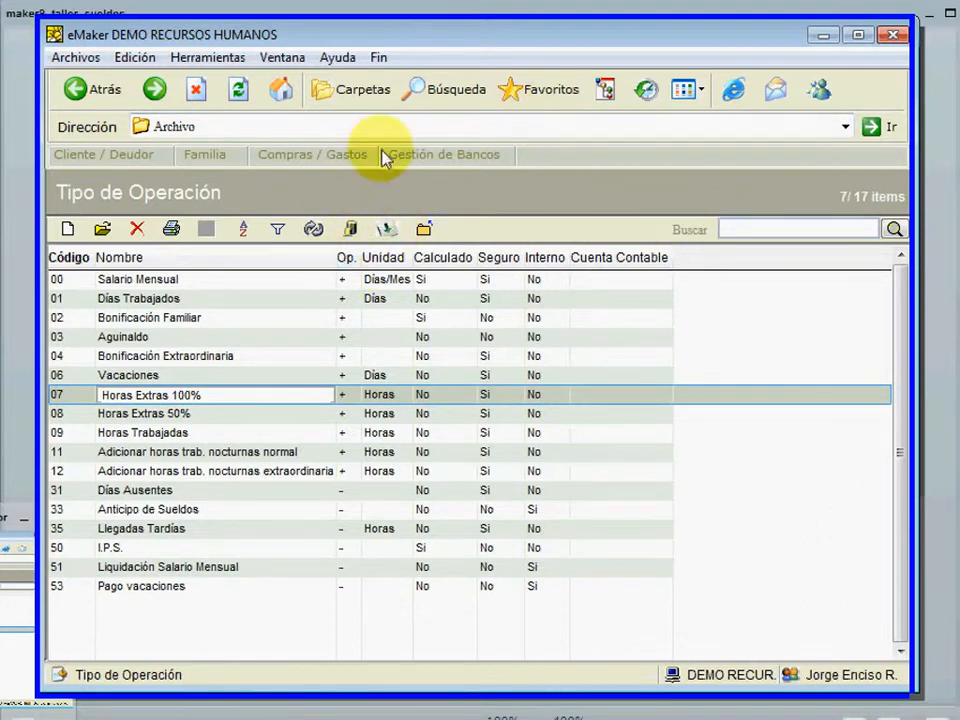
# - Open Parámetros de Sueldos from the Periodos y Parámetros folder of Recursos Humanos
pyautogui.click(348, 98)
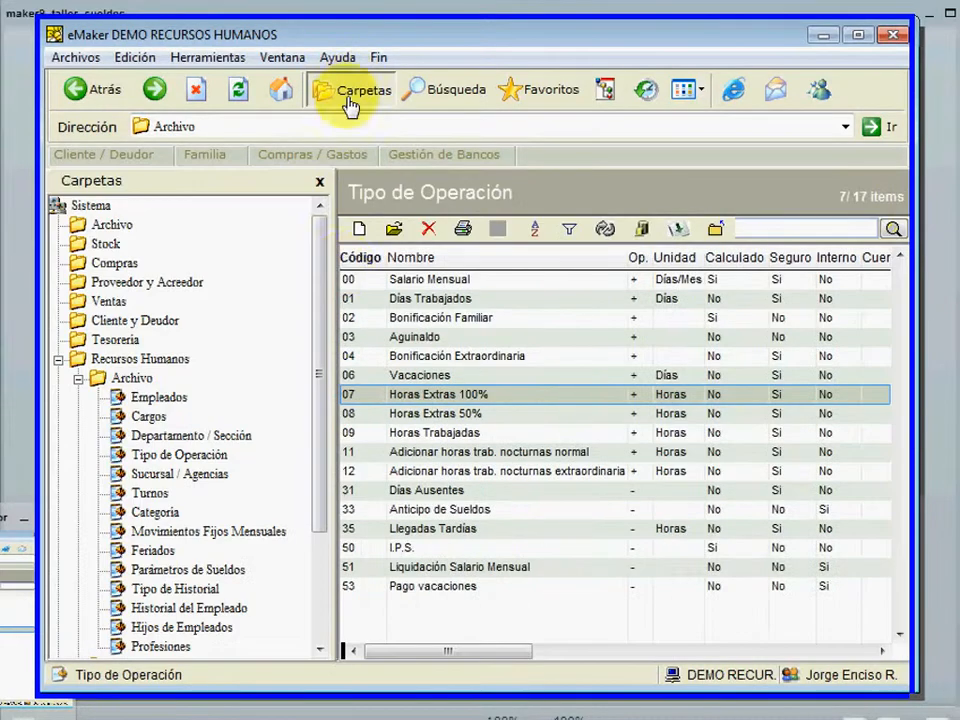
pyautogui.moveTo(317, 439); pyautogui.dragTo(205, 592)
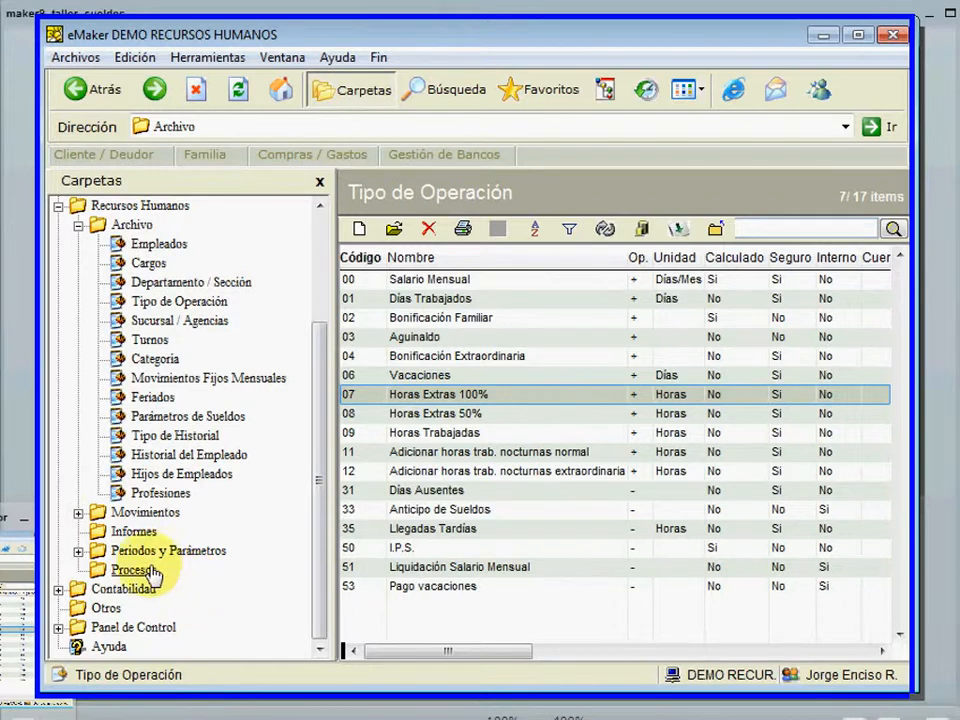
pyautogui.click(160, 554)
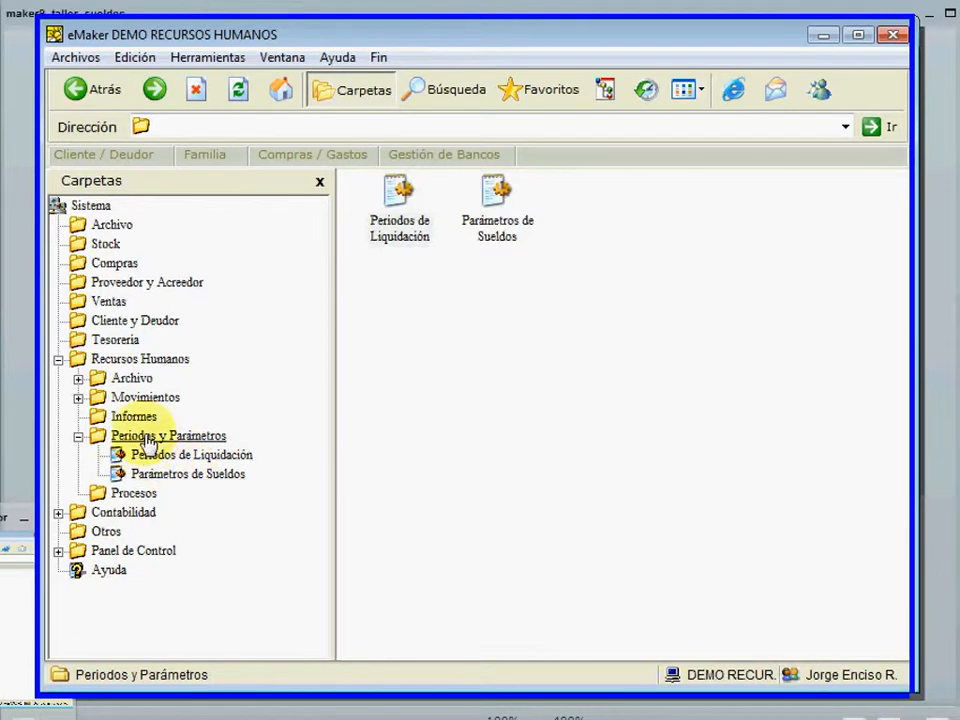
pyautogui.doubleClick(190, 476)
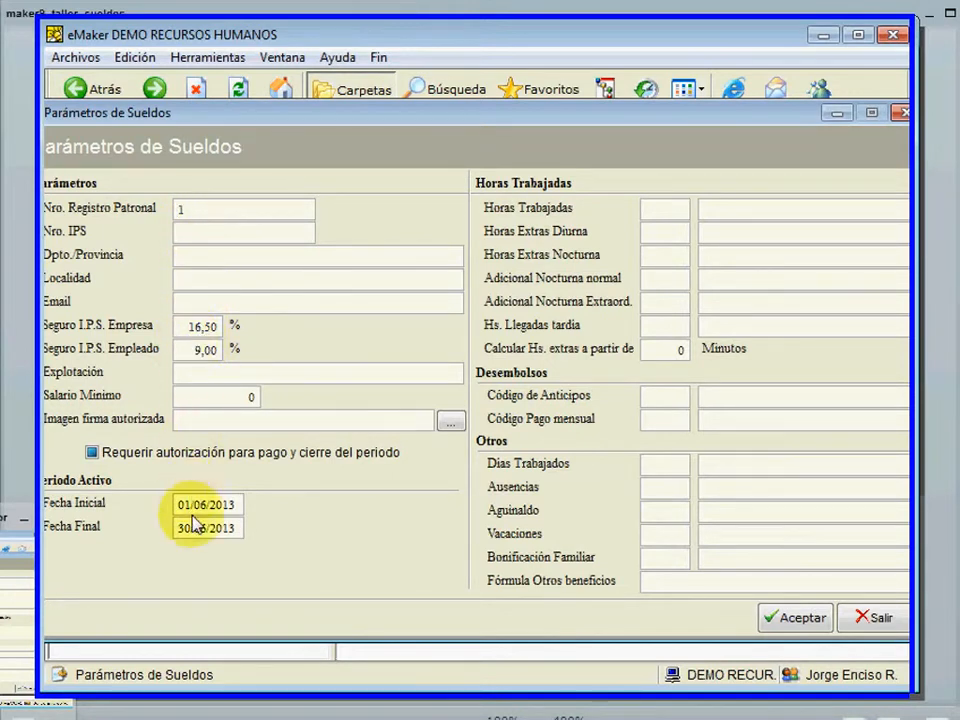
# - Examine the Horas Trabajadas operation code fields, from Horas Trabajadas to Hs. Llegadas tardía, and exit the payroll parameters without changes
pyautogui.click(647, 208)
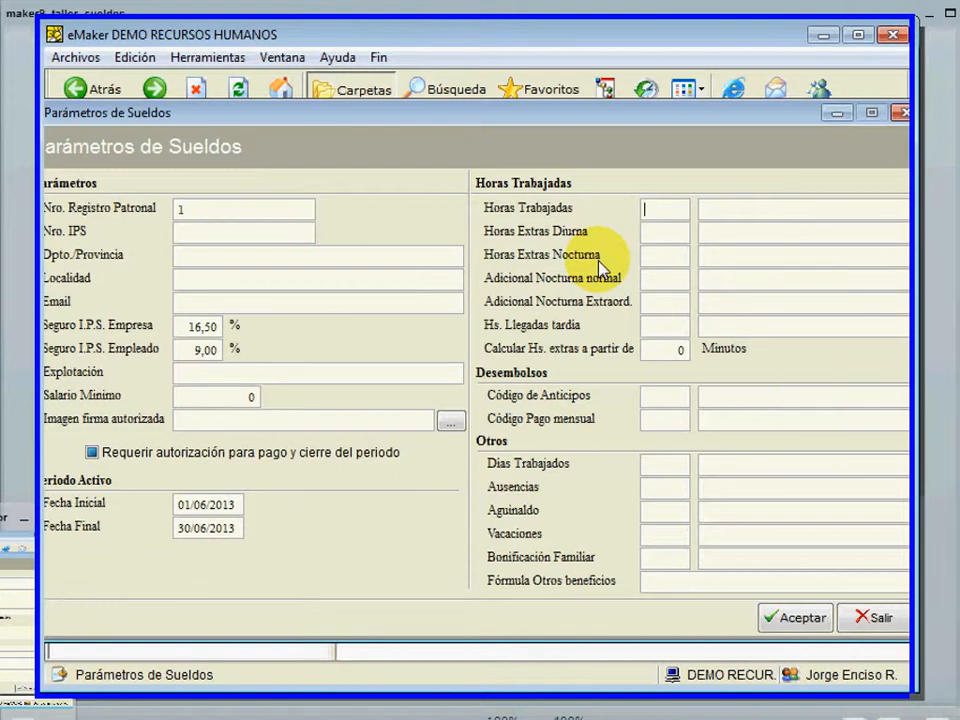
pyautogui.click(646, 231)
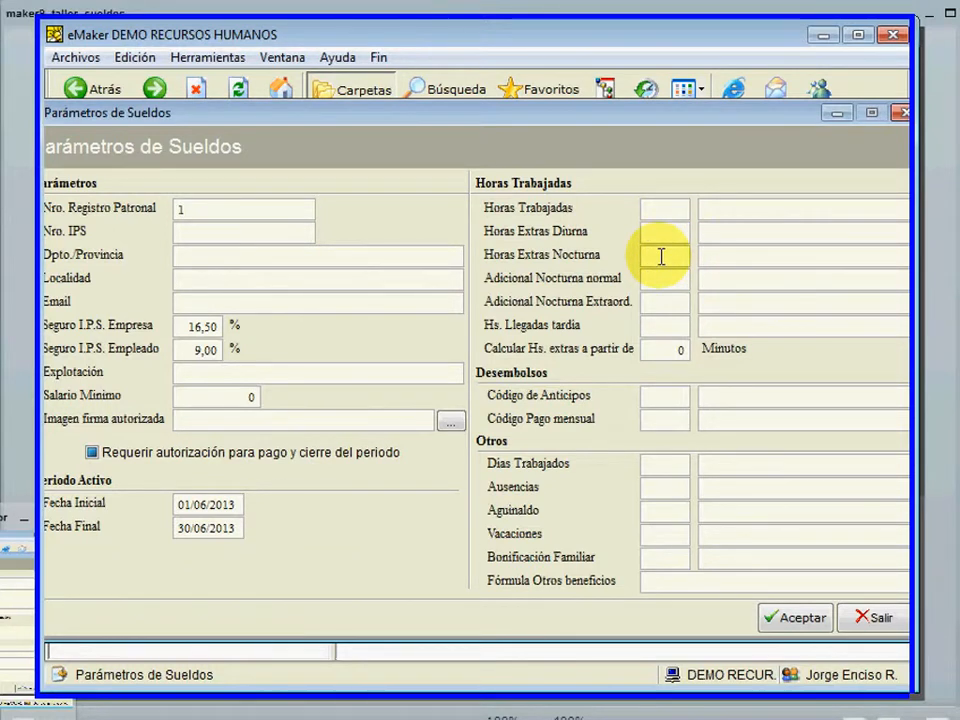
pyautogui.click(654, 279)
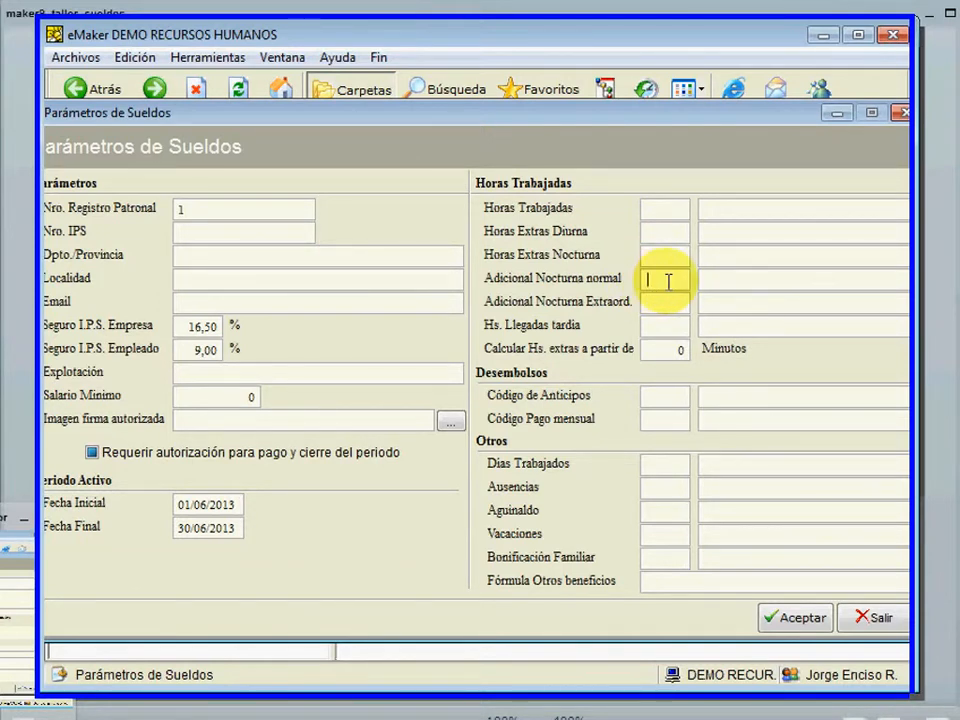
pyautogui.click(660, 305)
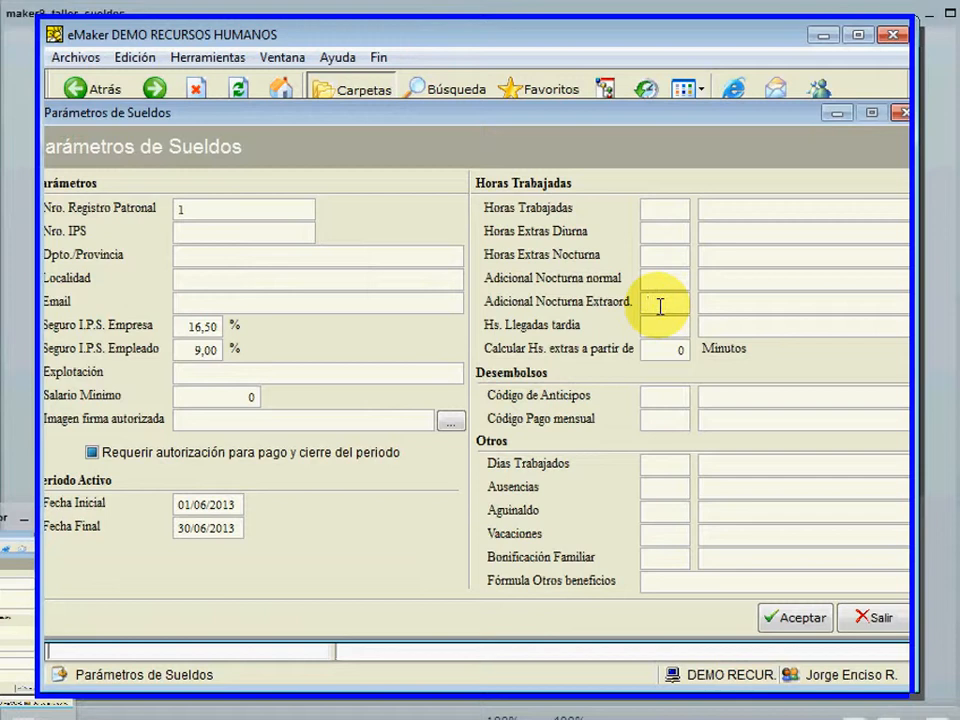
pyautogui.click(652, 328)
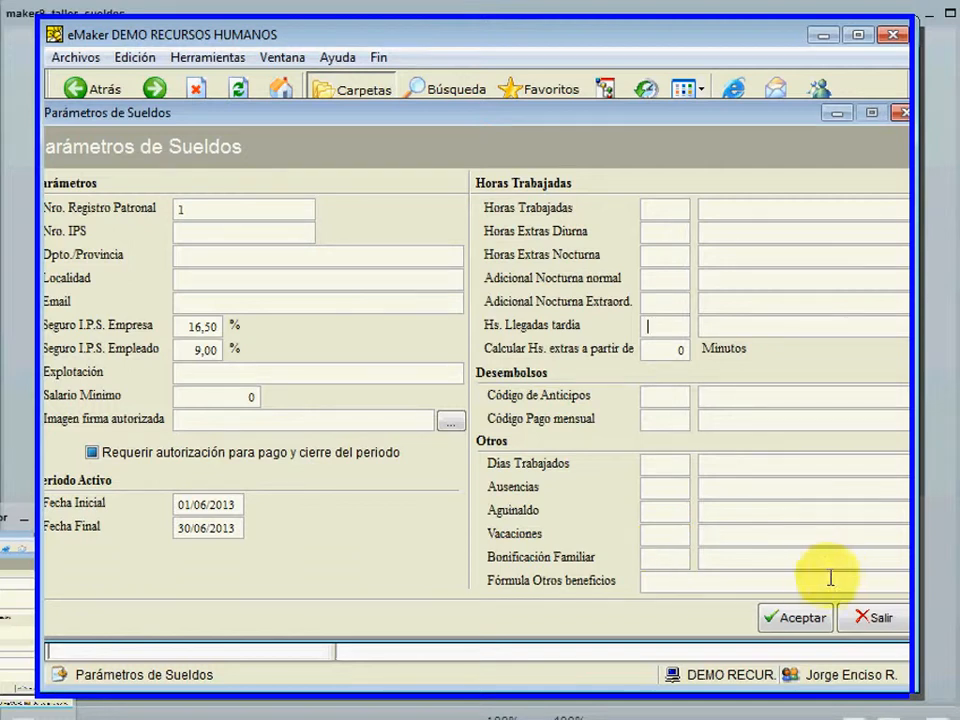
pyautogui.click(866, 634)
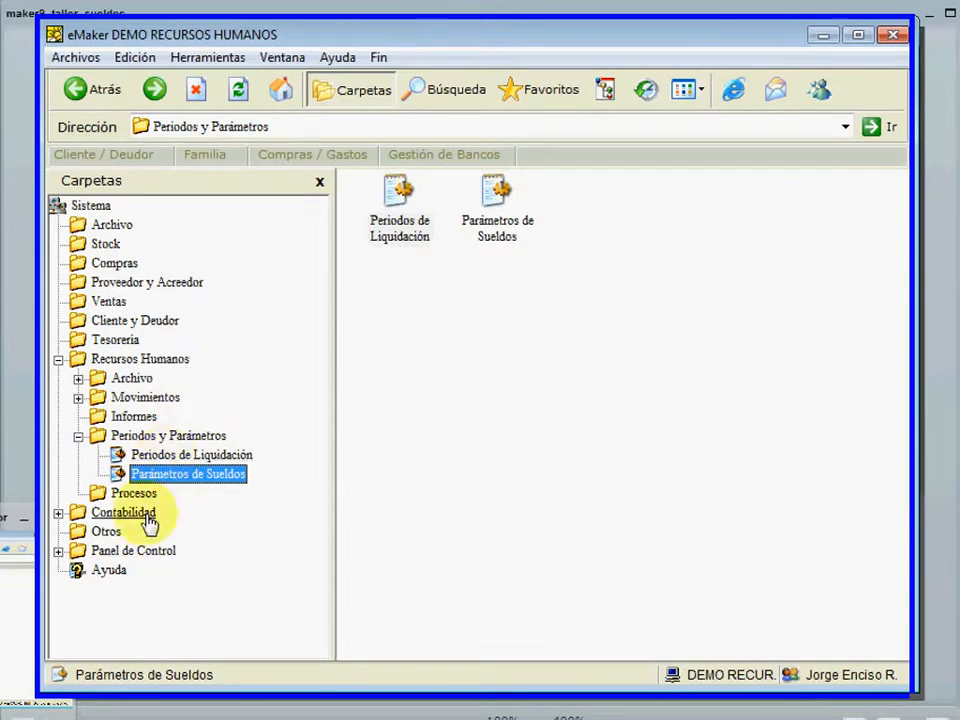
# - Open the Sueldos y Jornales Anual report from Planillas M.J.T. under Informes and advance to its preferences
pyautogui.click(140, 416)
pyautogui.moveTo(321, 440); pyautogui.dragTo(326, 536)
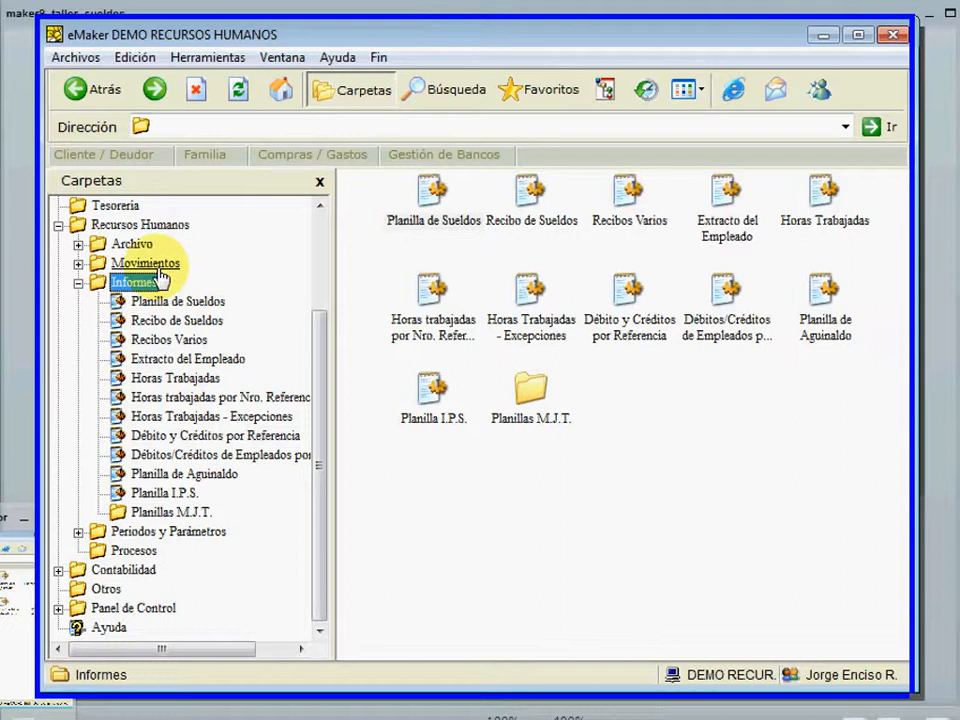
pyautogui.click(175, 514)
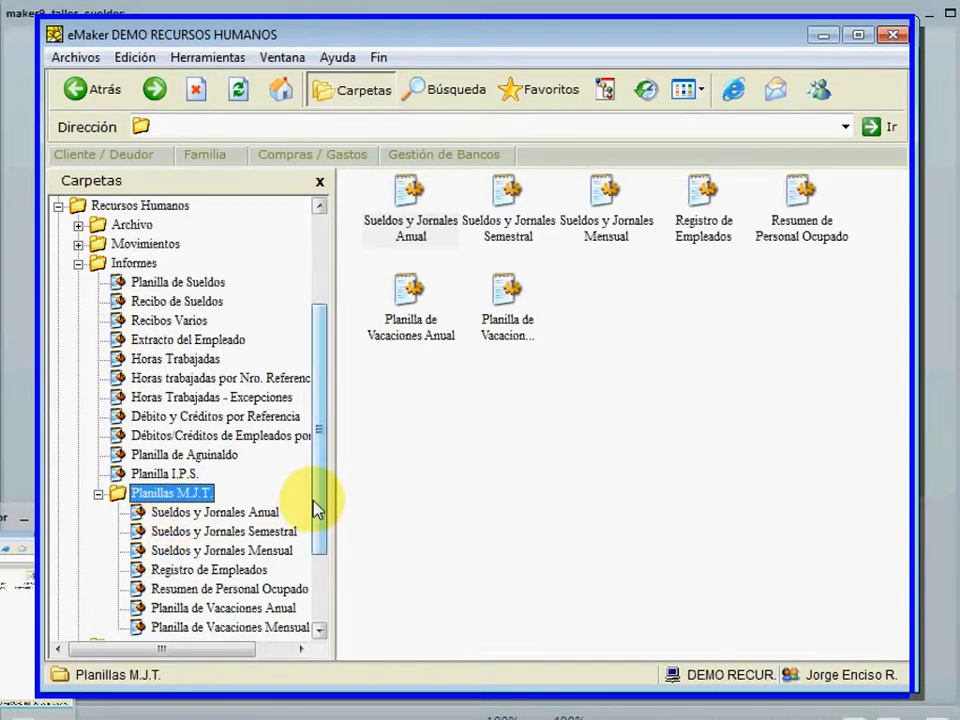
pyautogui.doubleClick(258, 522)
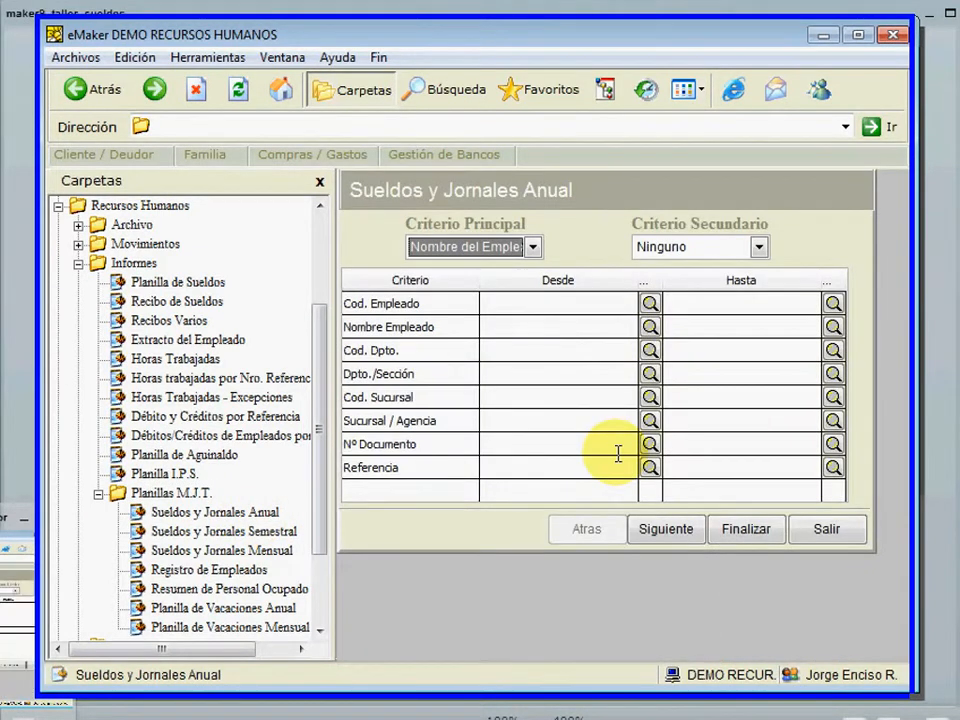
pyautogui.click(661, 535)
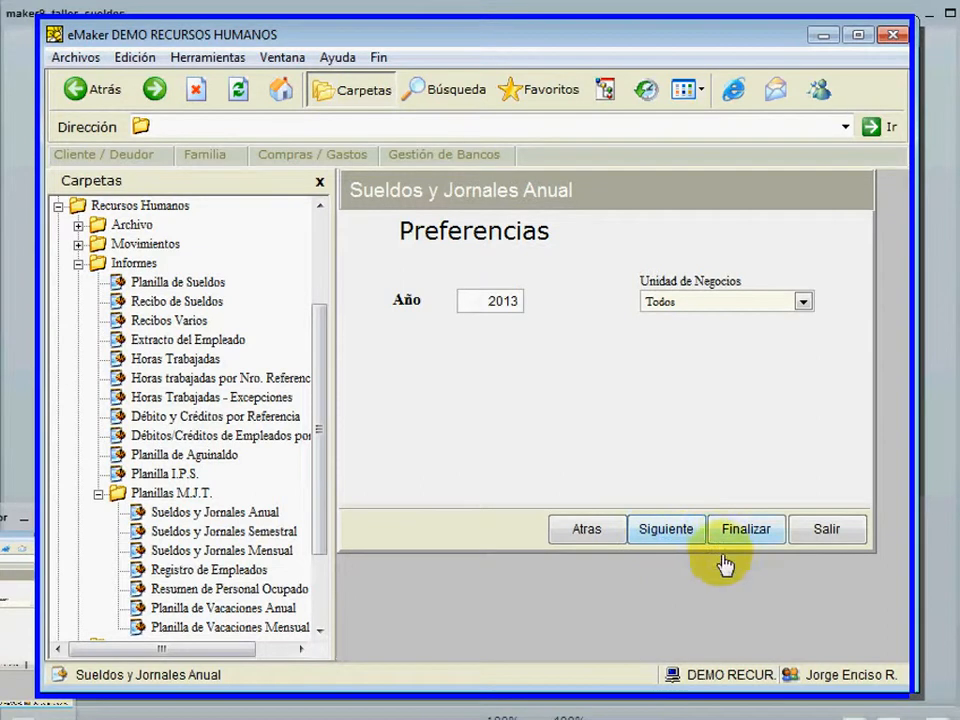
# - Switch the working company to PRUEBA DE SISTEMAS, accepting that any data entry in the current company is cancelled
pyautogui.click(745, 680)
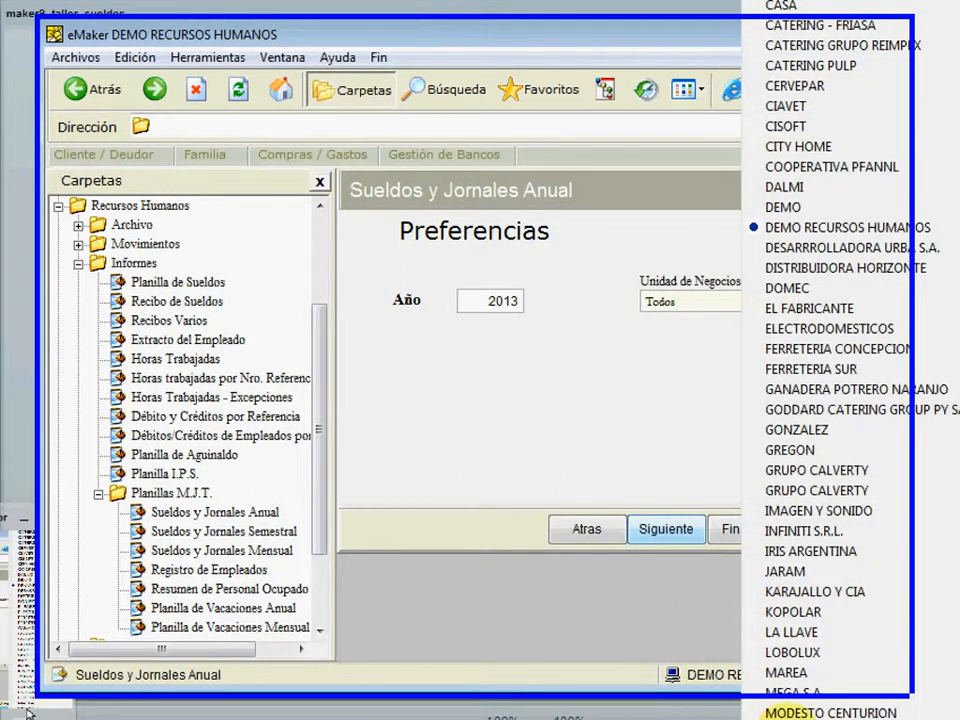
pyautogui.scroll(-7, 775, 712)
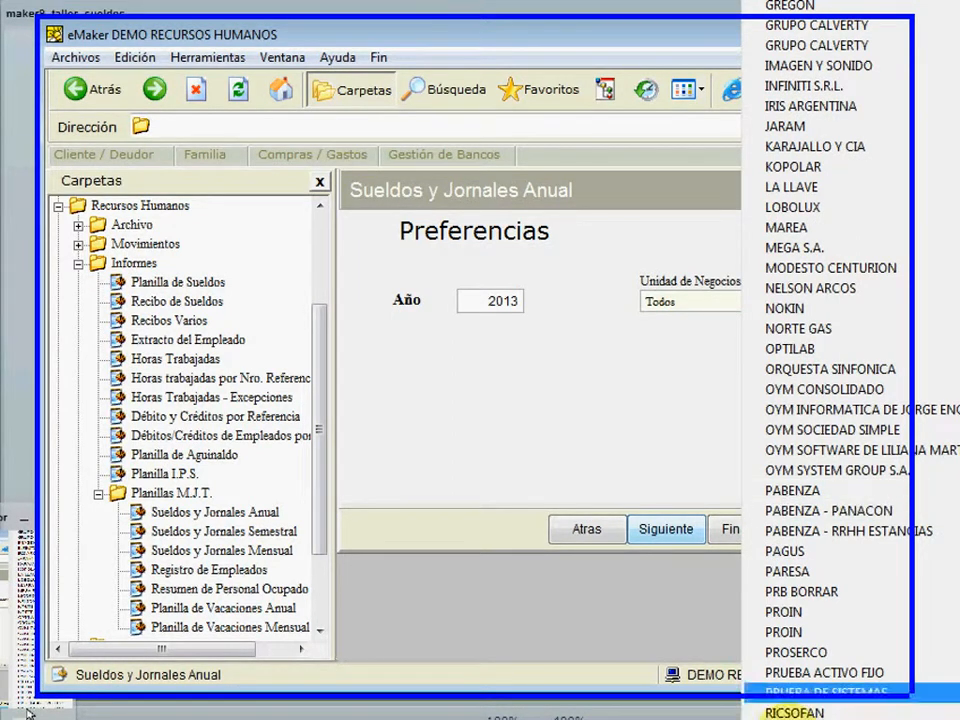
pyautogui.click(842, 671)
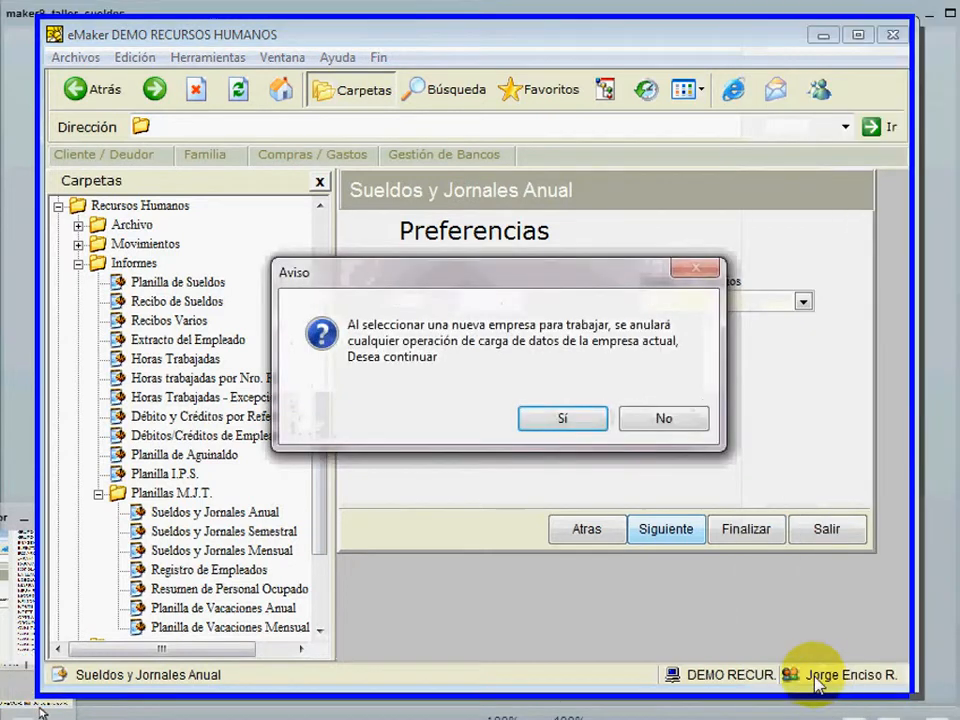
pyautogui.click(558, 422)
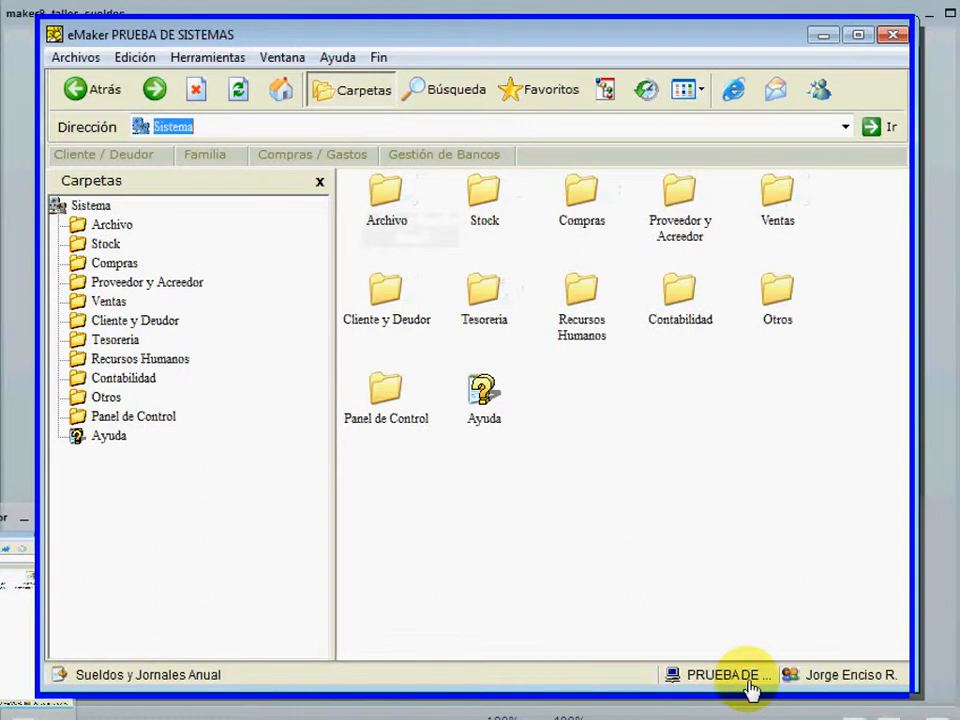
# - Generate the Sueldos y Jornales Anual report from the Planillas M.J.T. folder of Recursos Humanos, keeping the default criteria and preferences
pyautogui.click(145, 361)
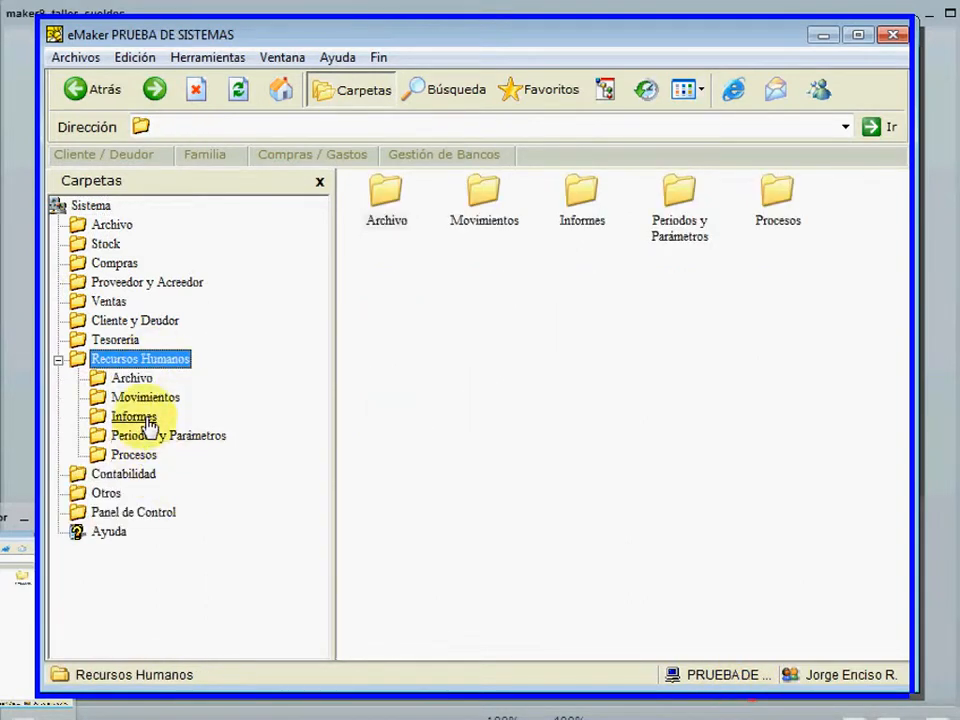
pyautogui.click(148, 418)
pyautogui.click(188, 627)
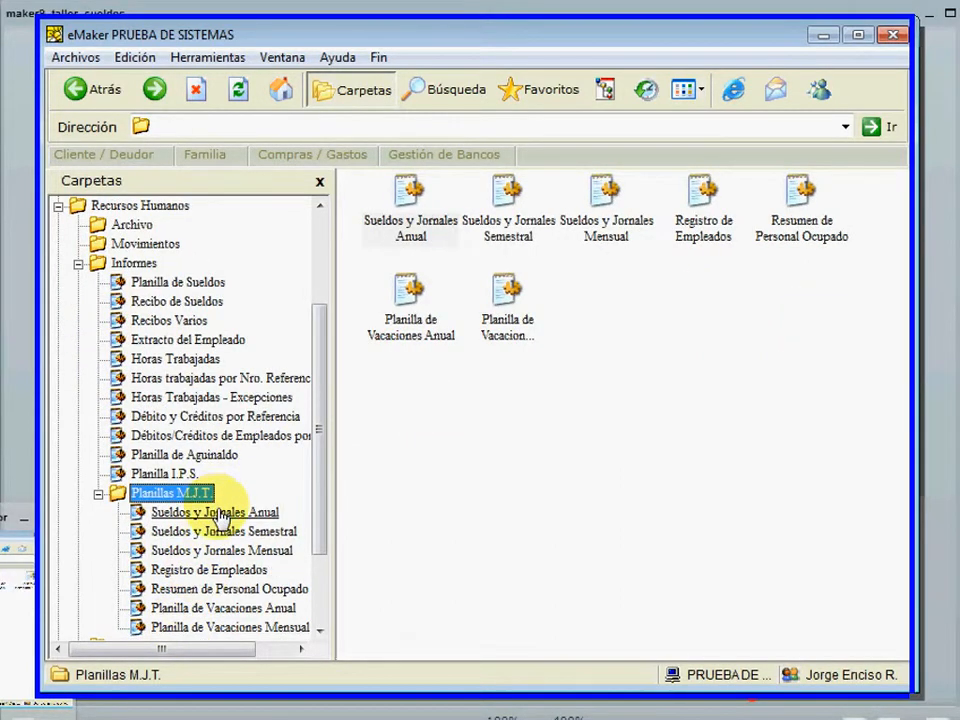
pyautogui.click(221, 512)
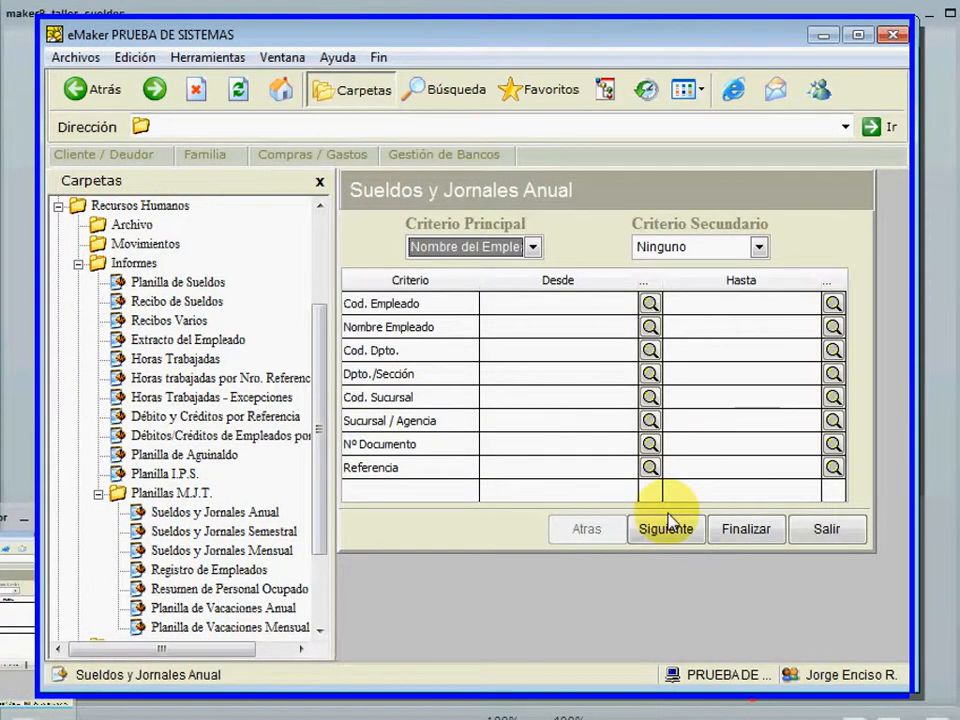
pyautogui.click(665, 527)
pyautogui.click(737, 537)
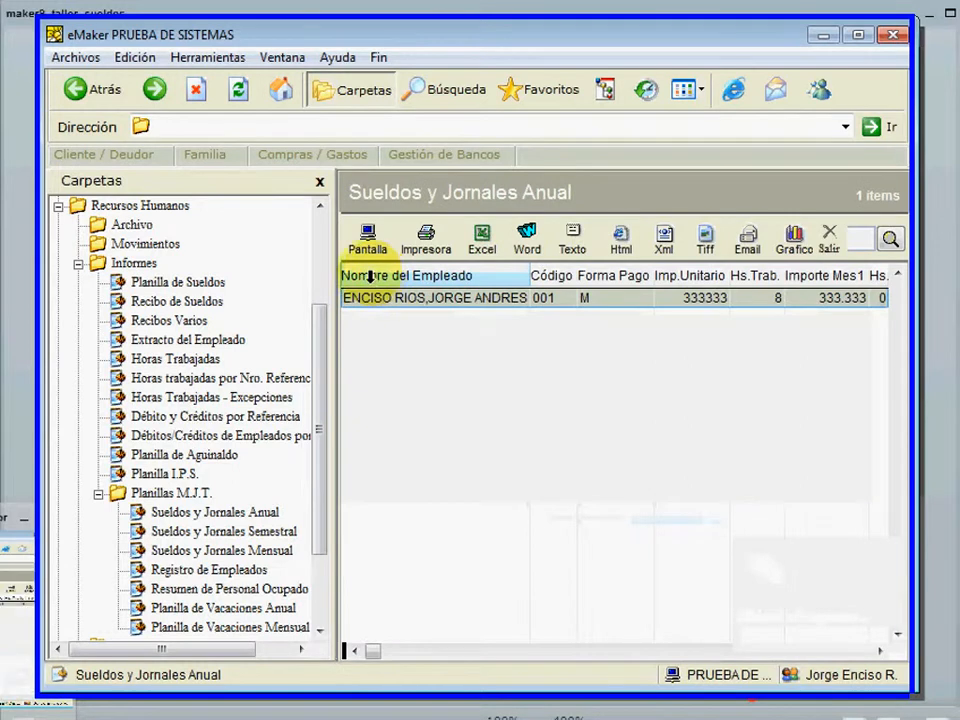
# - Hide the folder tree, preview the annual report on screen, examine its monthly hours and overtime columns, and close the preview
pyautogui.click(319, 181)
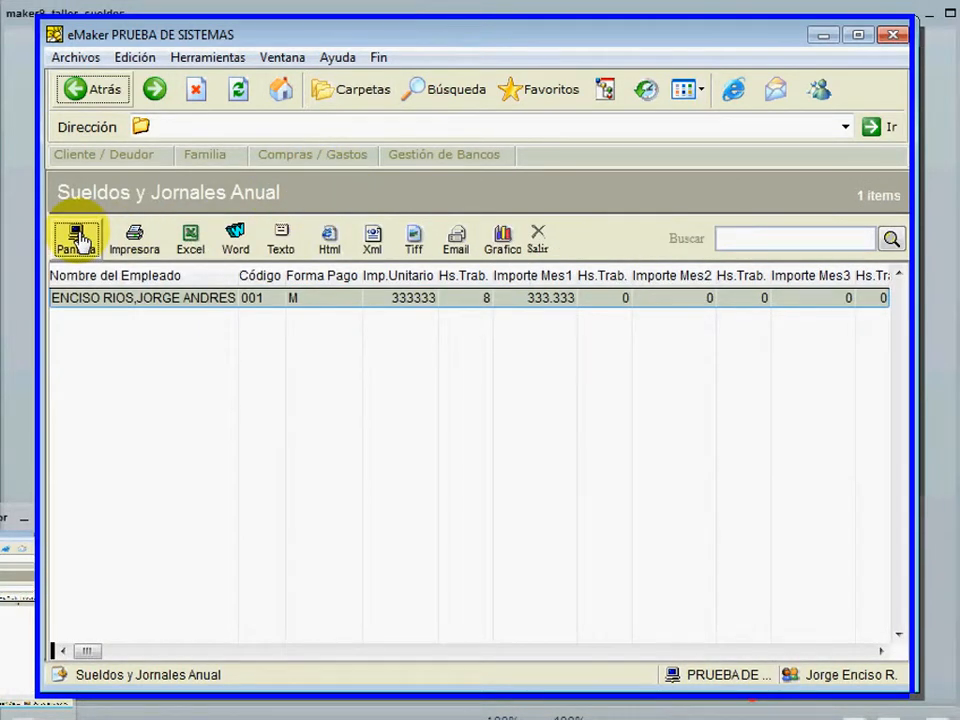
pyautogui.click(77, 240)
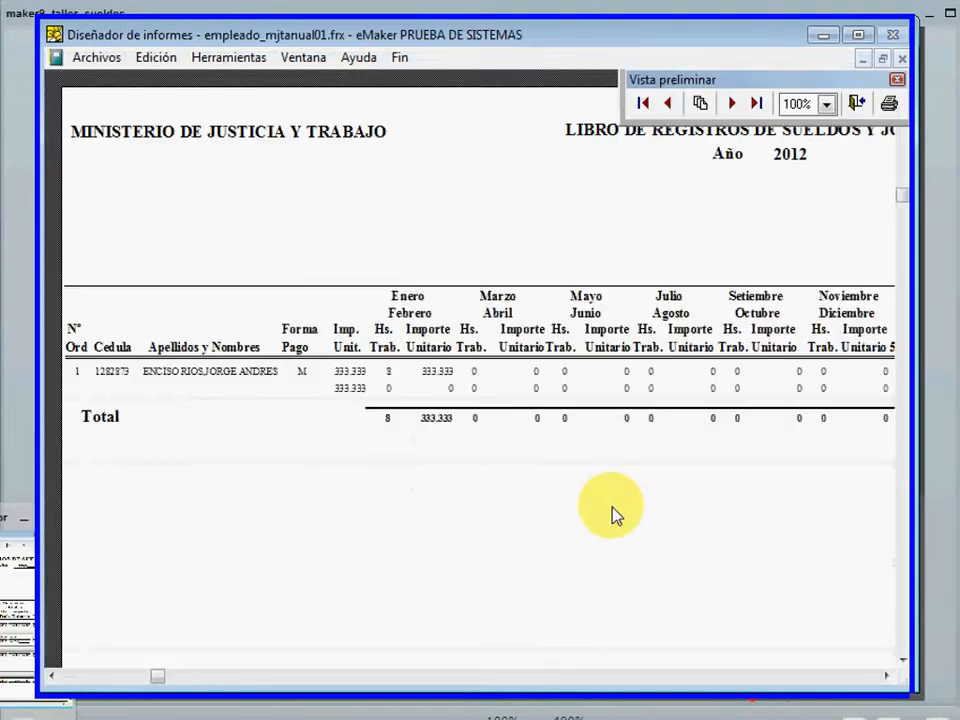
pyautogui.click(886, 677)
pyautogui.moveTo(886, 677); pyautogui.dragTo(887, 680)
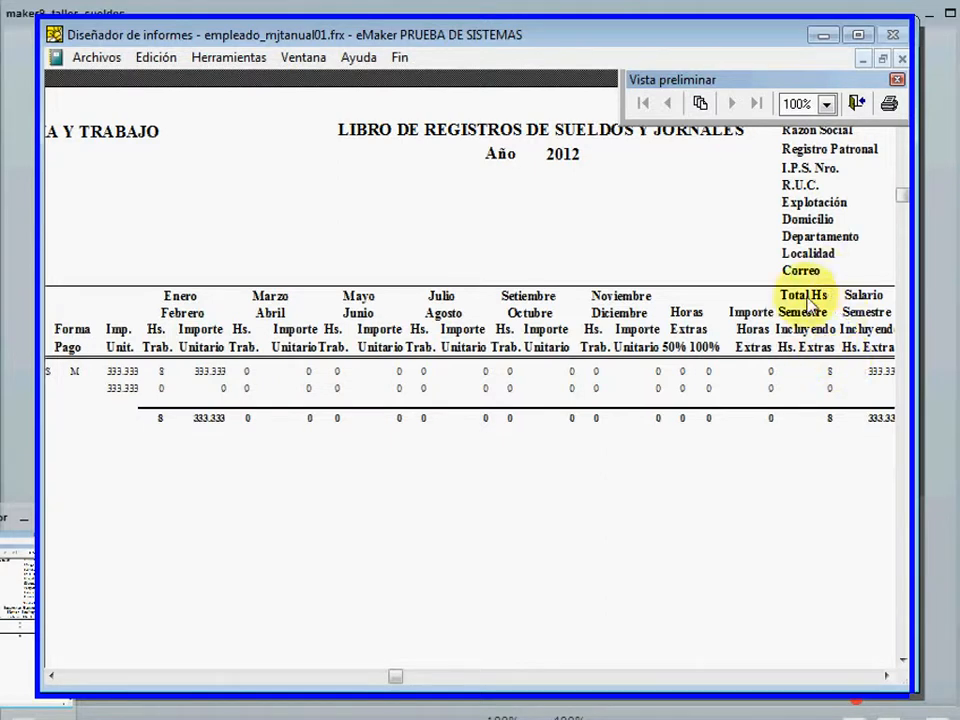
pyautogui.click(857, 104)
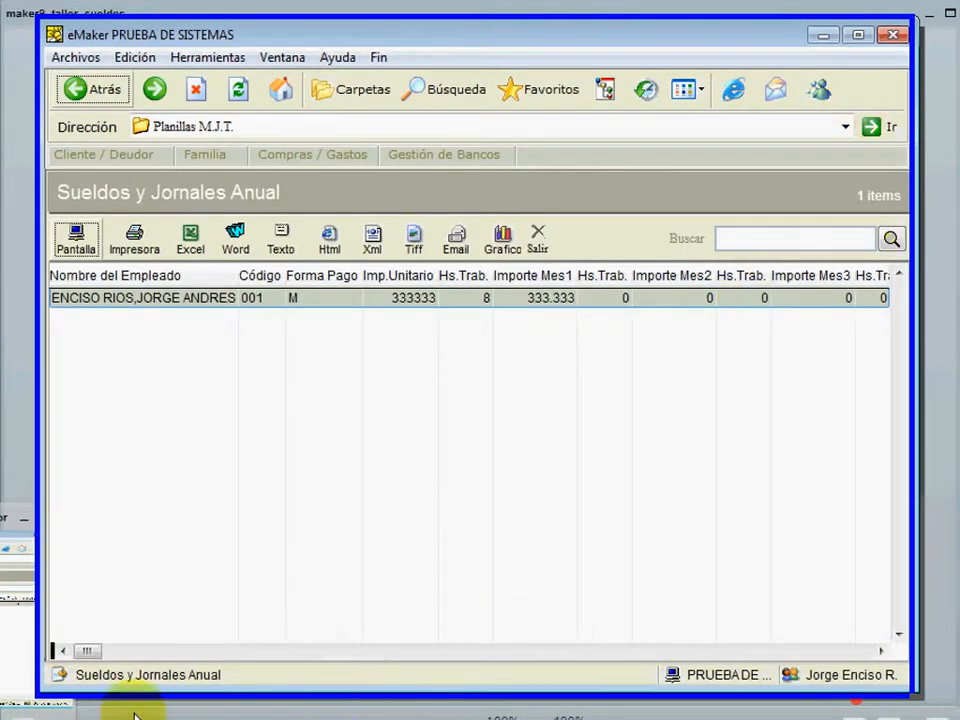
# - Show the folder tree again, review the implementation steps slide in the presentation, and return to eMaker
pyautogui.click(356, 95)
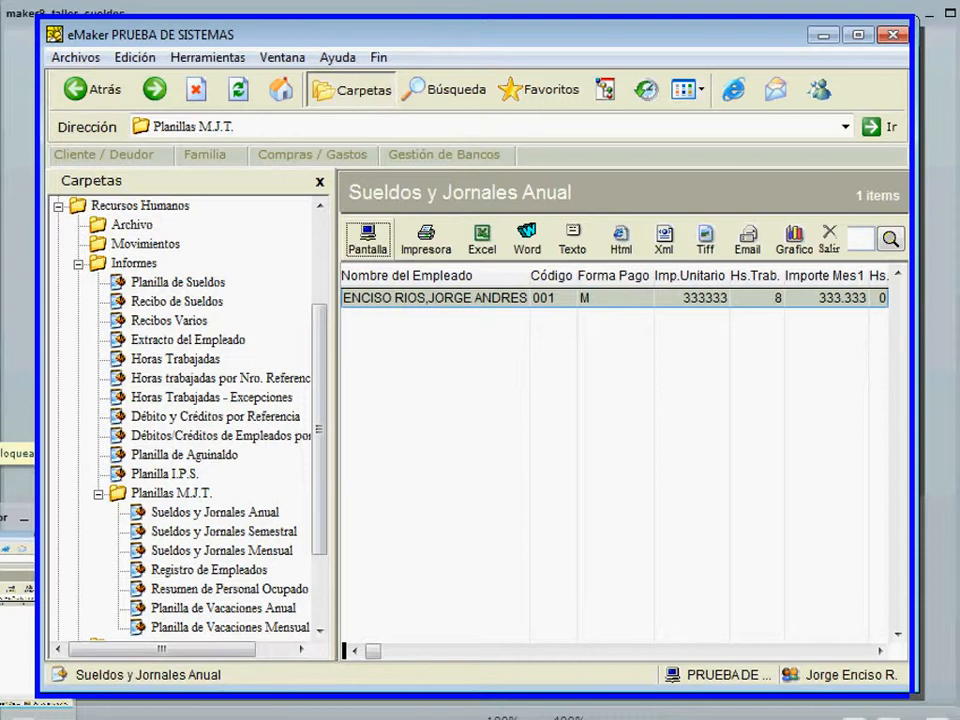
pyautogui.hotkey('alt', 'Tab')
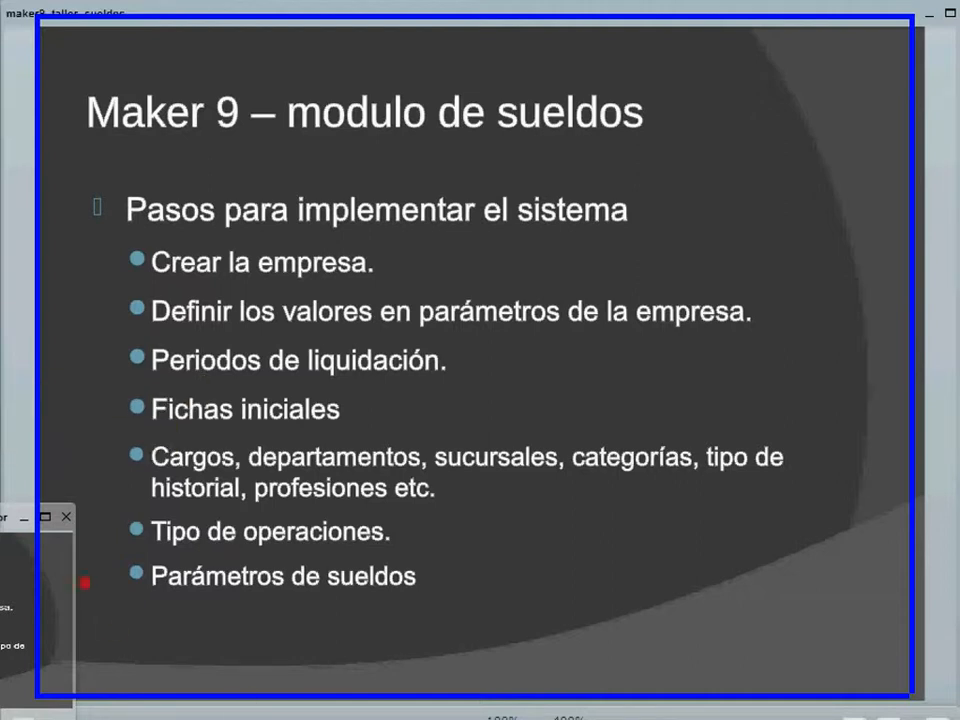
pyautogui.hotkey('alt', 'Tab')
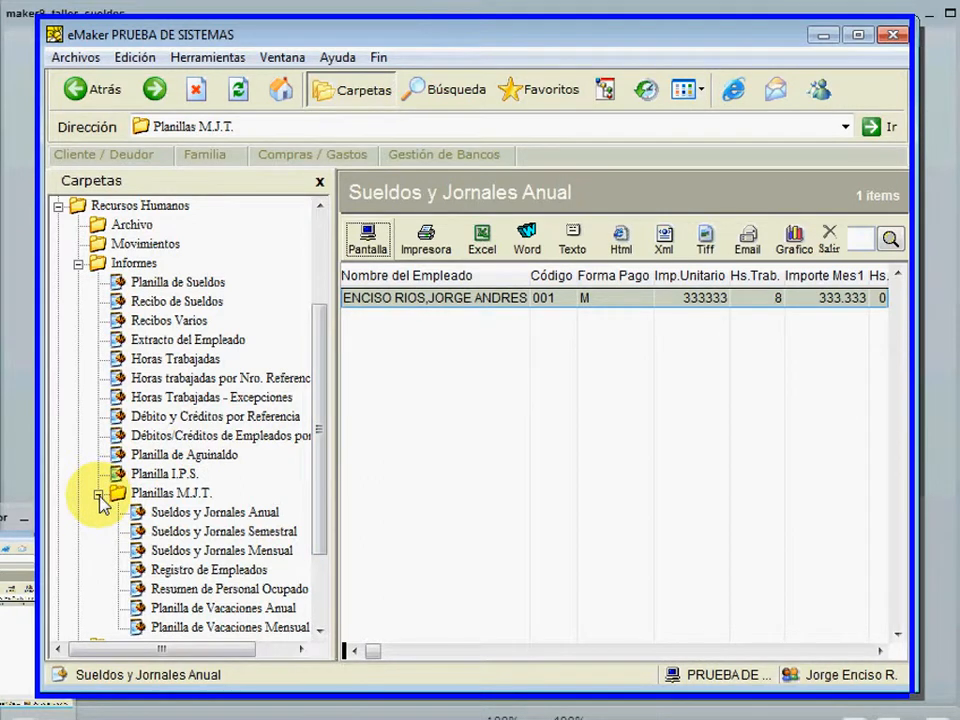
# - Open the first employee's record from the Archivo folder, examine the Datos Laborales including the assigned Turno, and exit without changes
pyautogui.scroll(2, 321, 305)
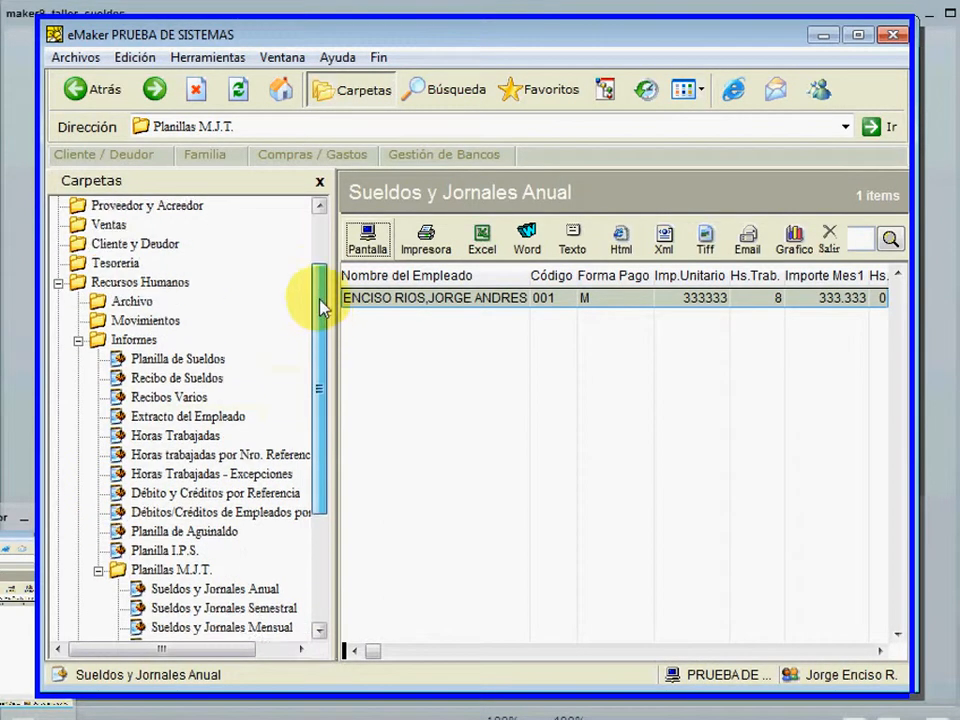
pyautogui.click(132, 320)
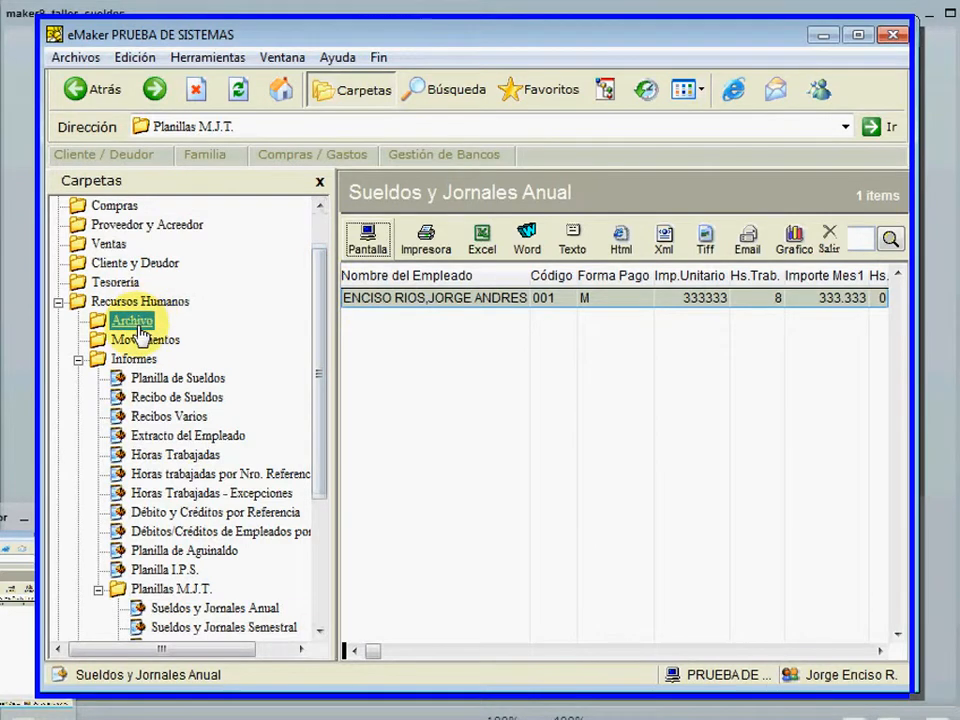
pyautogui.doubleClick(135, 397)
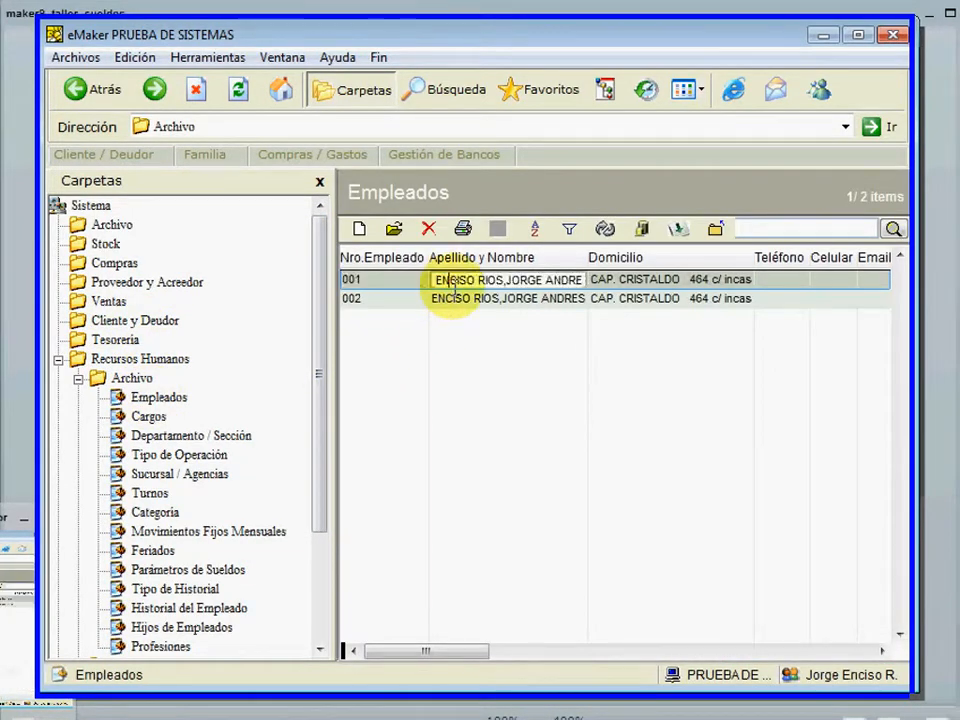
pyautogui.click(452, 287)
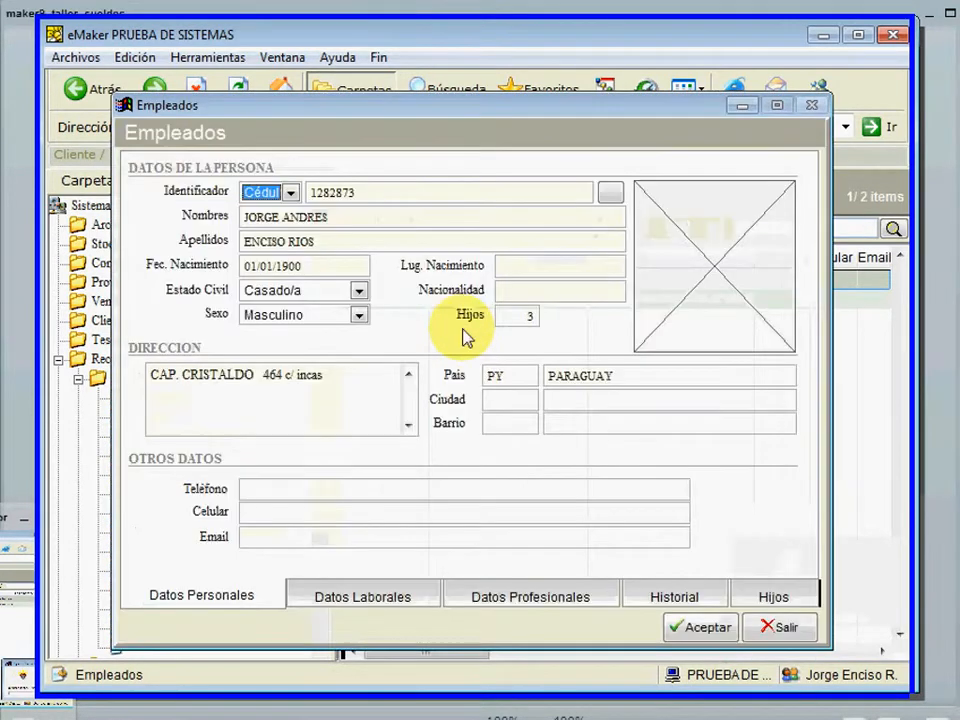
pyautogui.click(388, 604)
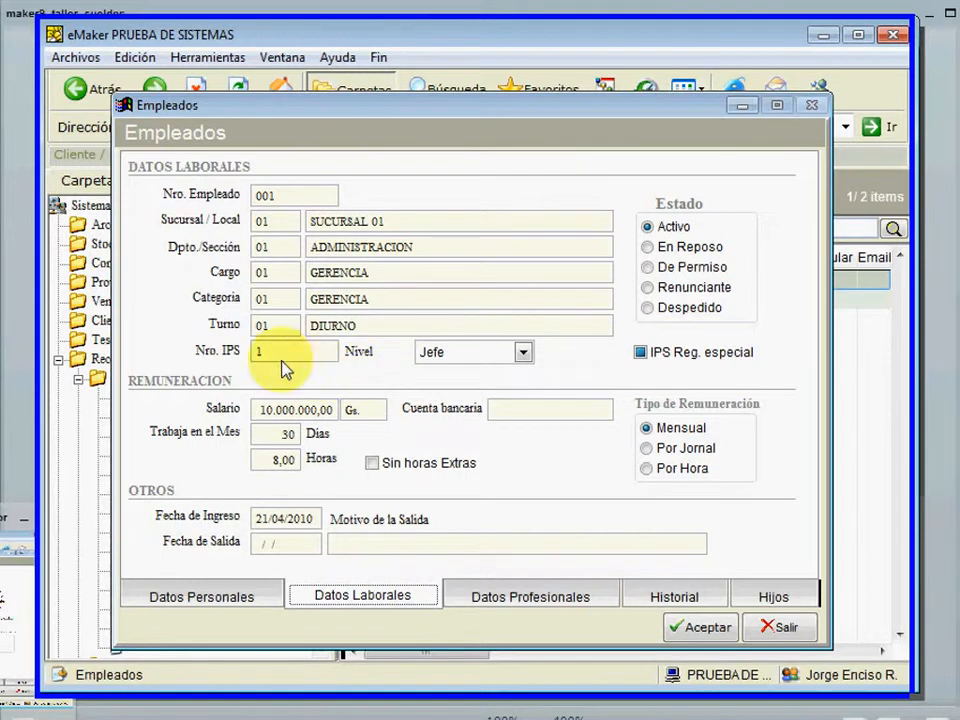
pyautogui.click(263, 324)
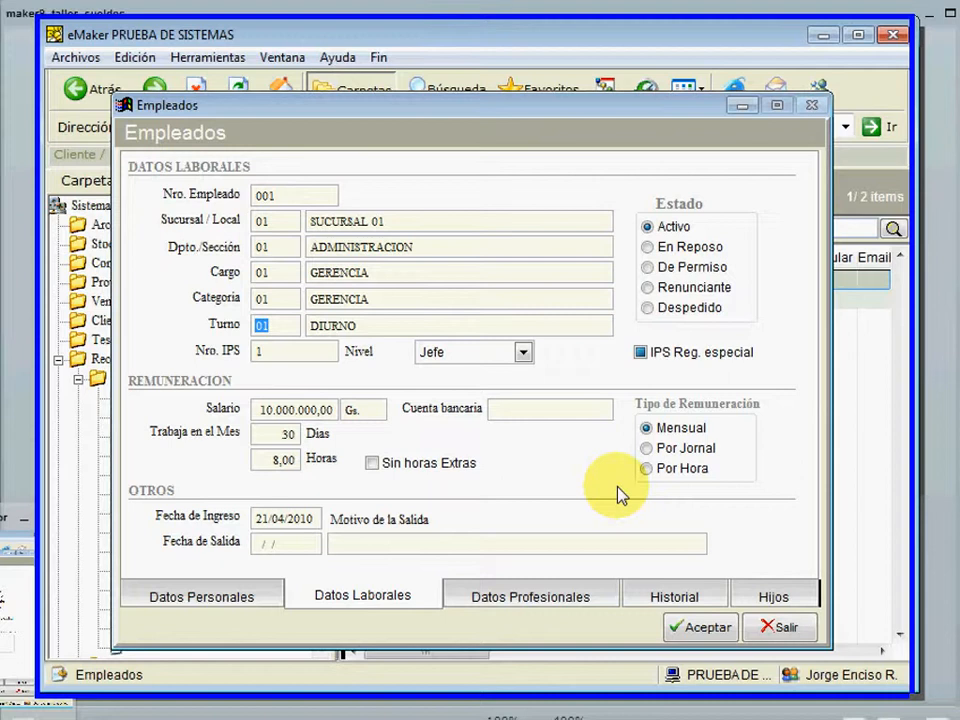
pyautogui.click(782, 630)
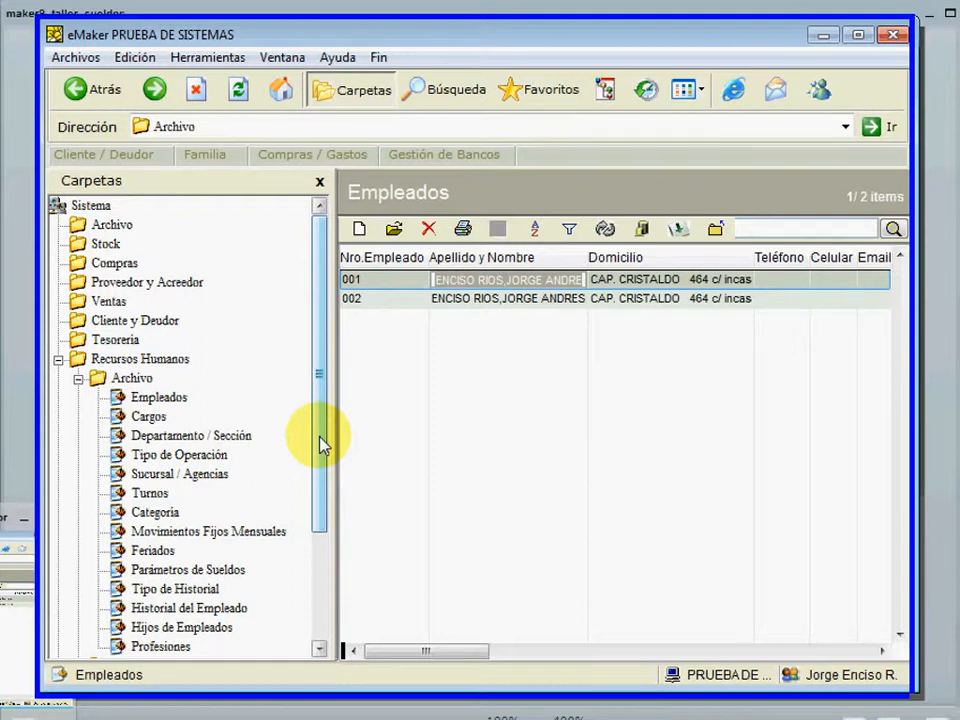
# - Open Entradas y Salidas del Personal from the Movimientos folder of Recursos Humanos
pyautogui.moveTo(320, 445); pyautogui.dragTo(321, 536)
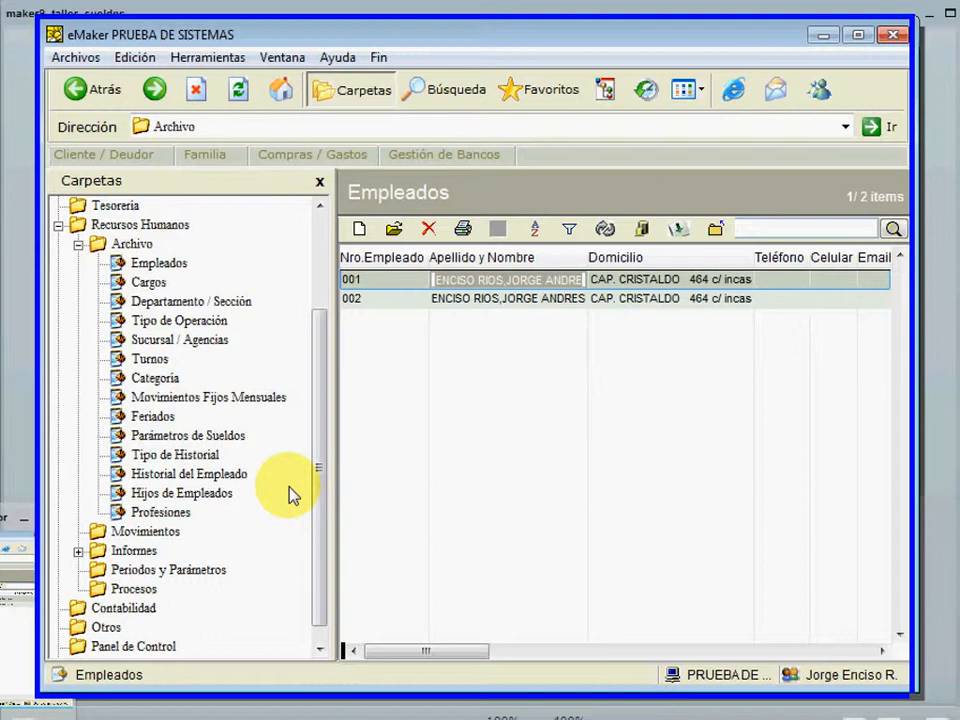
pyautogui.click(148, 534)
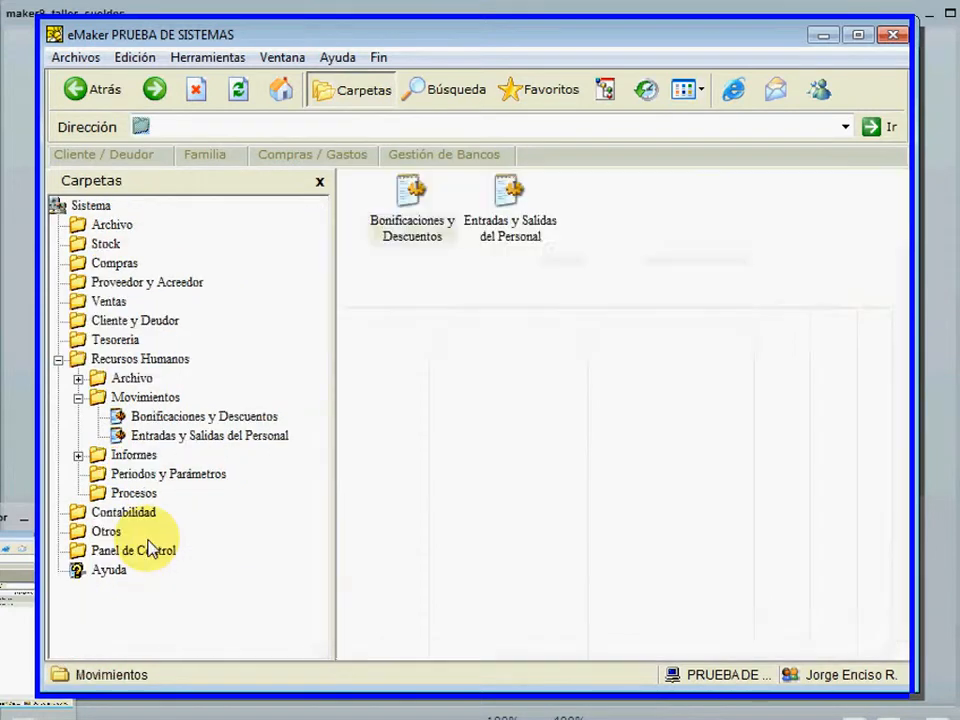
pyautogui.doubleClick(196, 441)
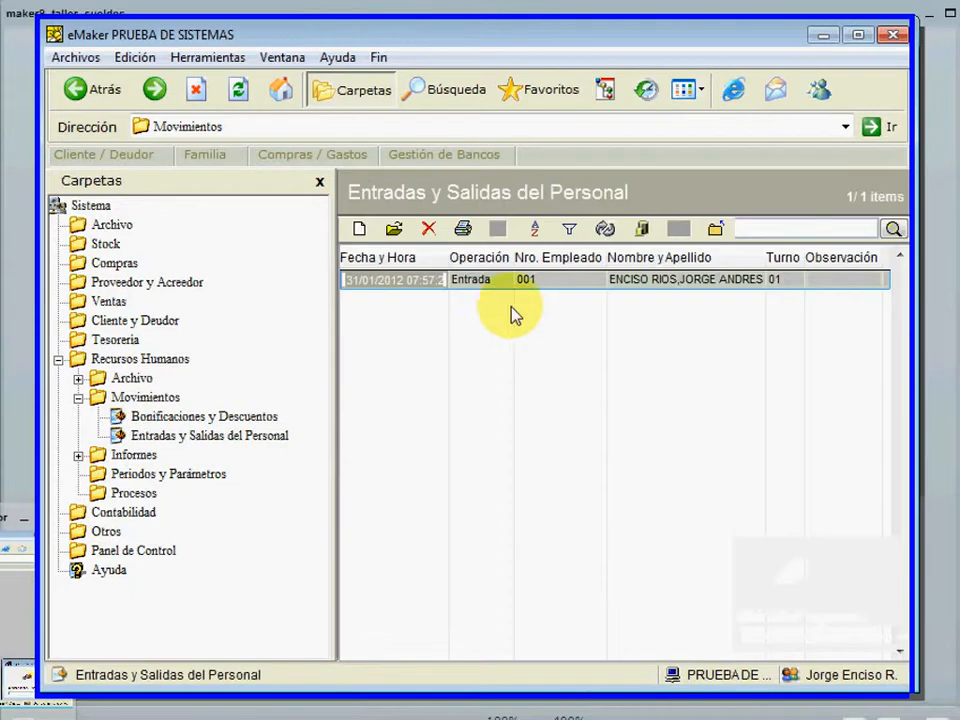
# - Open the existing Entrada record in Entradas y Salidas del Personal and examine its Turno, Fecha y Hora and Movimiento fields
pyautogui.doubleClick(489, 279)
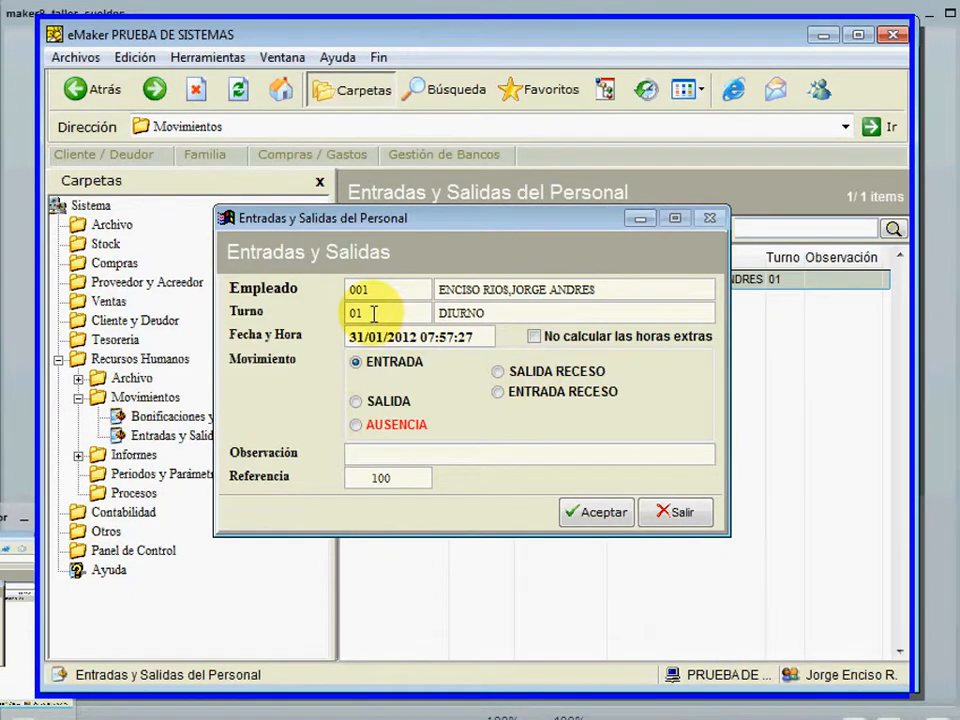
pyautogui.click(355, 313)
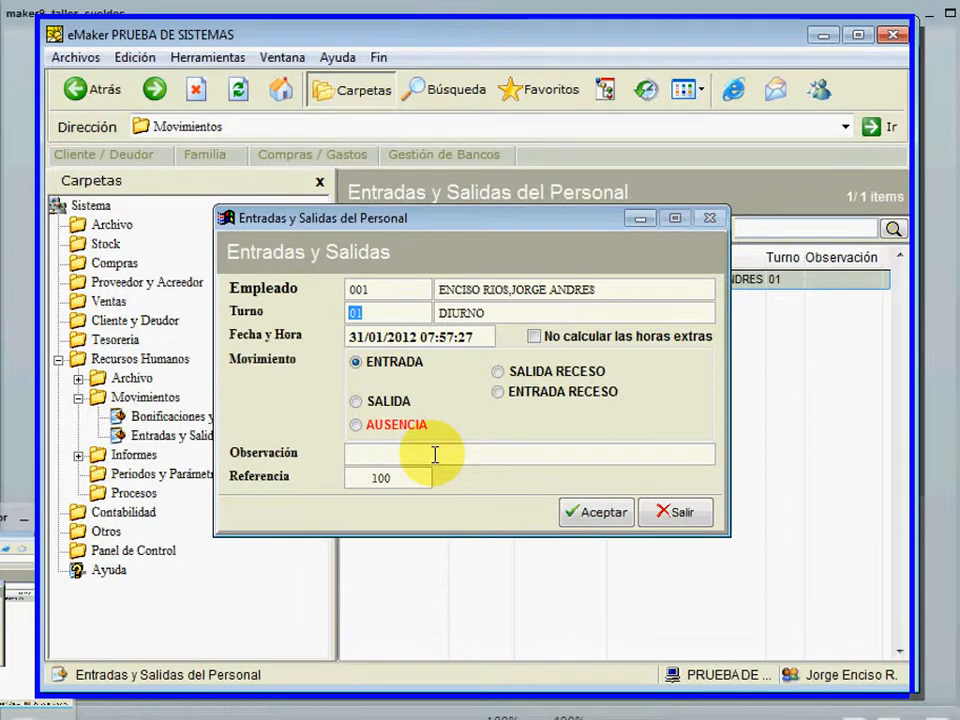
pyautogui.click(356, 313)
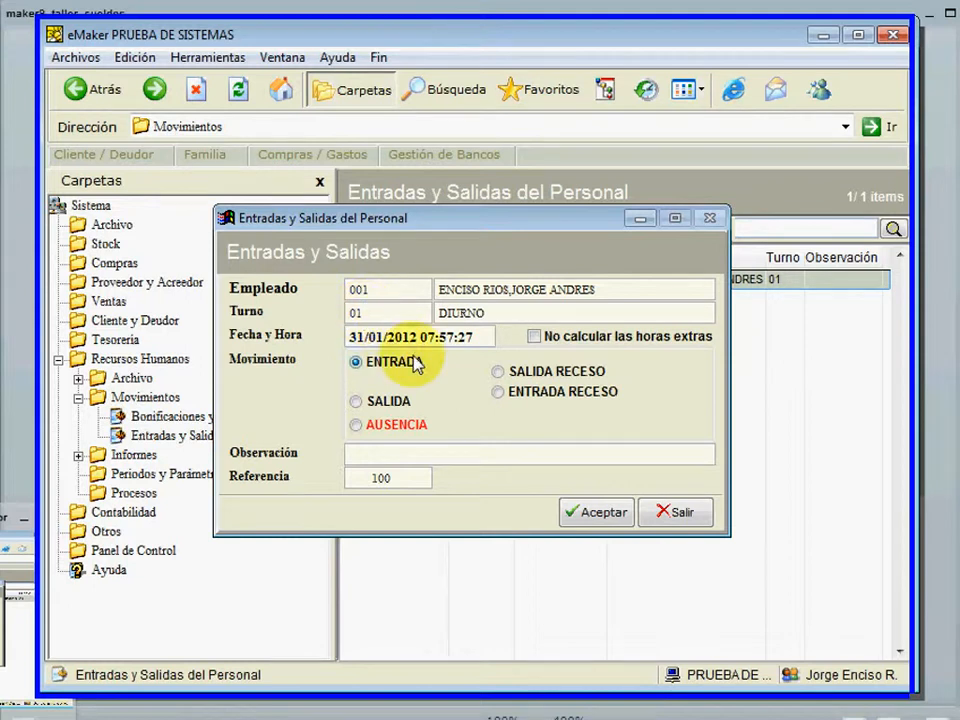
# - Try the Turno codes 02, 01 and 03 in the Entrada record and exit without saving
pyautogui.doubleClick(353, 315)
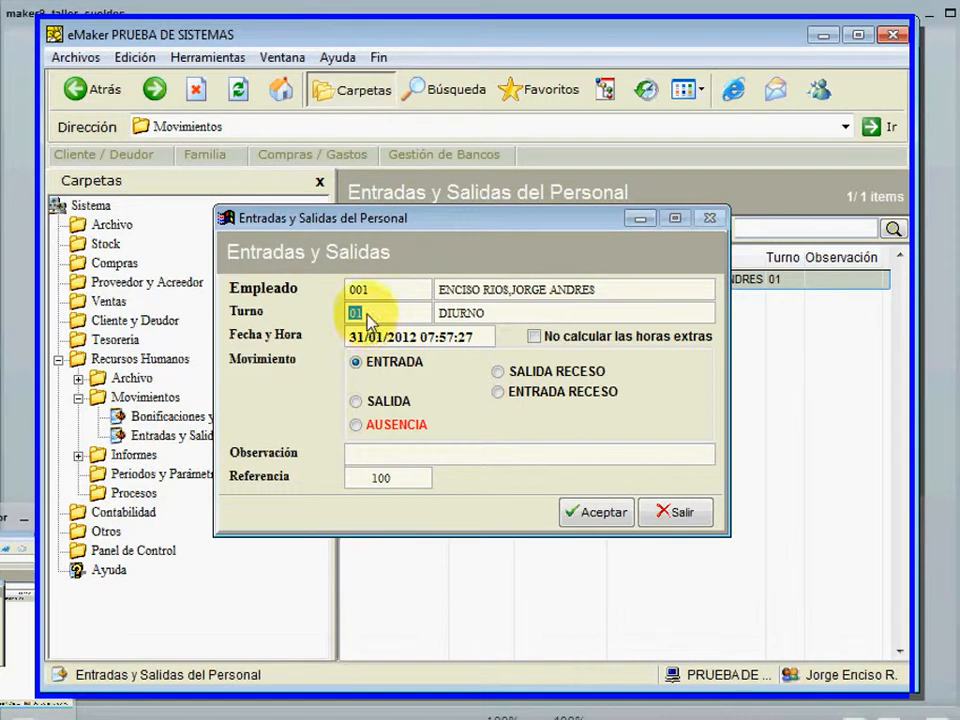
pyautogui.write('02')
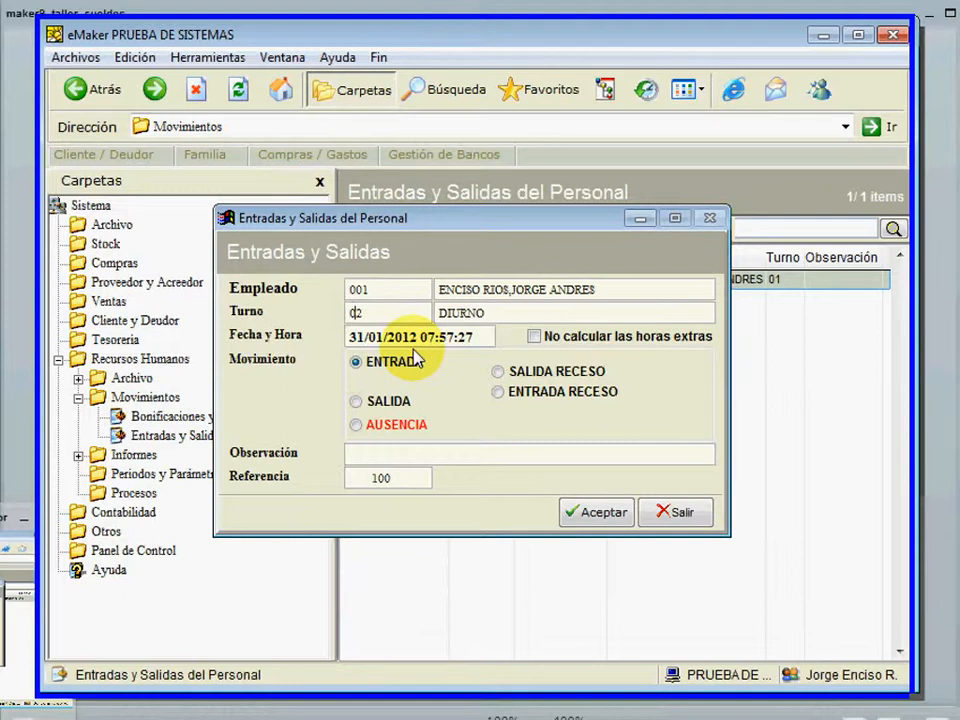
pyautogui.press('Delete')
pyautogui.press('Delete')
pyautogui.write('01')
pyautogui.press('Delete')
pyautogui.press('Delete')
pyautogui.write('03')
pyautogui.press('Left')
pyautogui.click(664, 519)
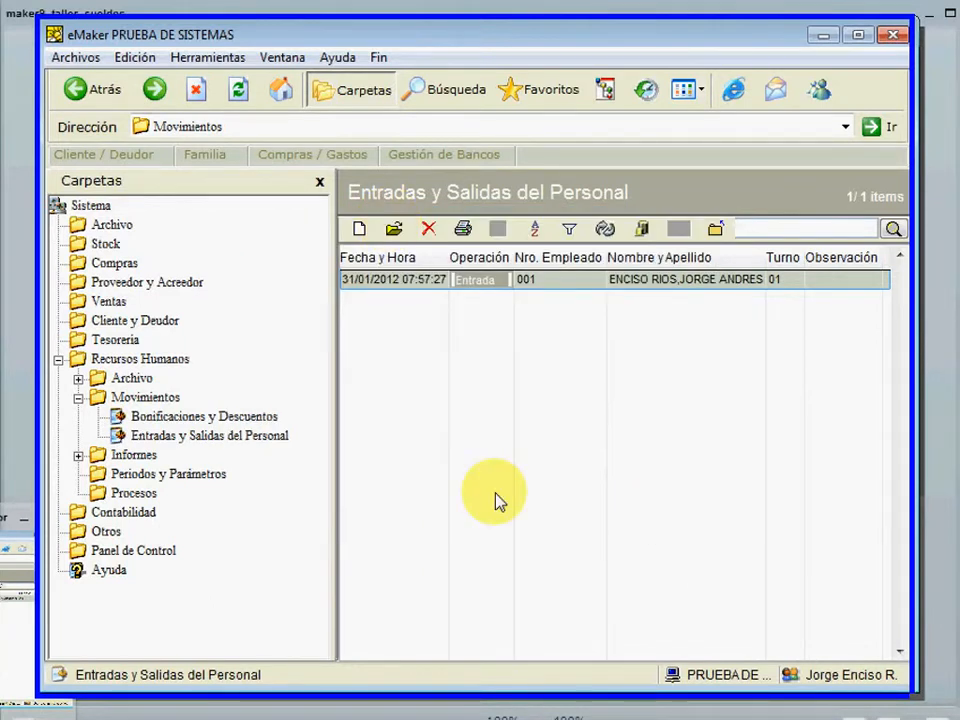
# - Reopen the Entrada record, examine its assigned Turno code, and exit without changes
pyautogui.doubleClick(486, 282)
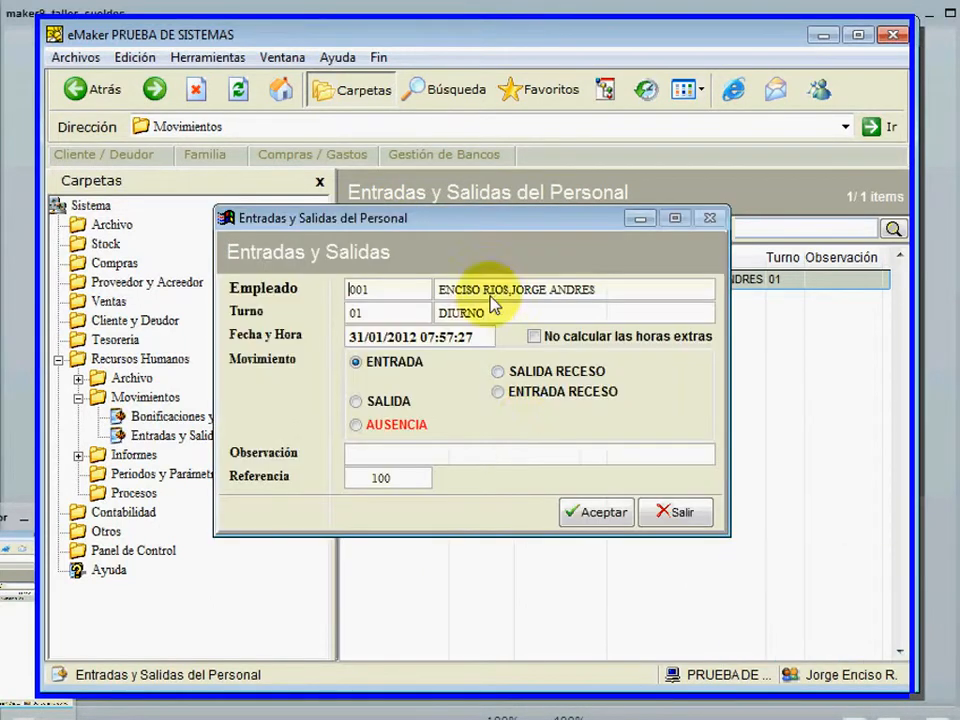
pyautogui.doubleClick(352, 313)
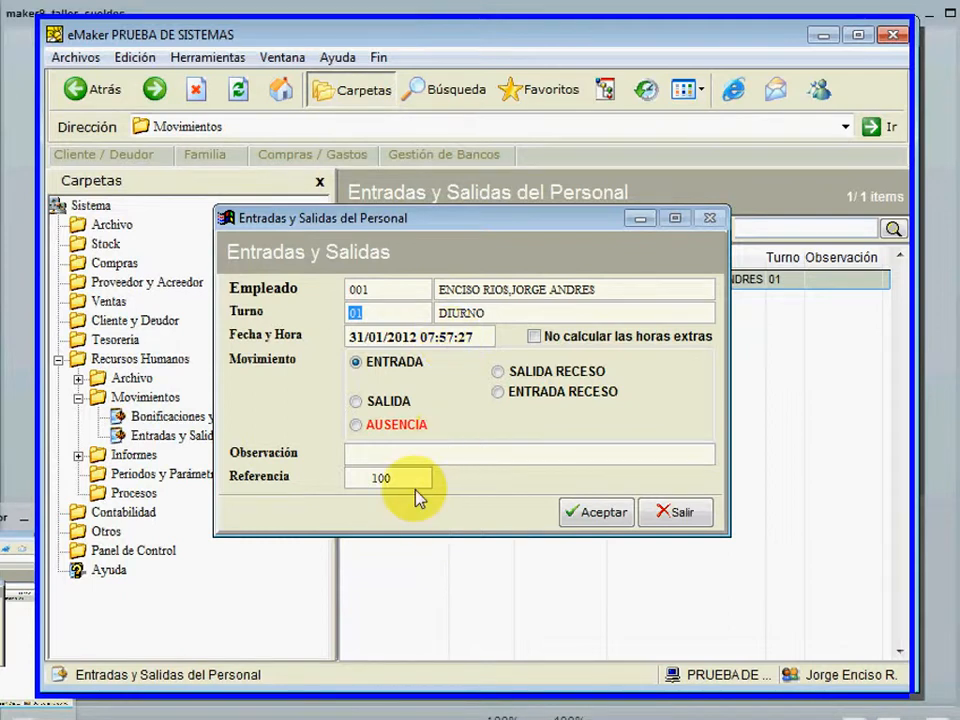
pyautogui.click(676, 514)
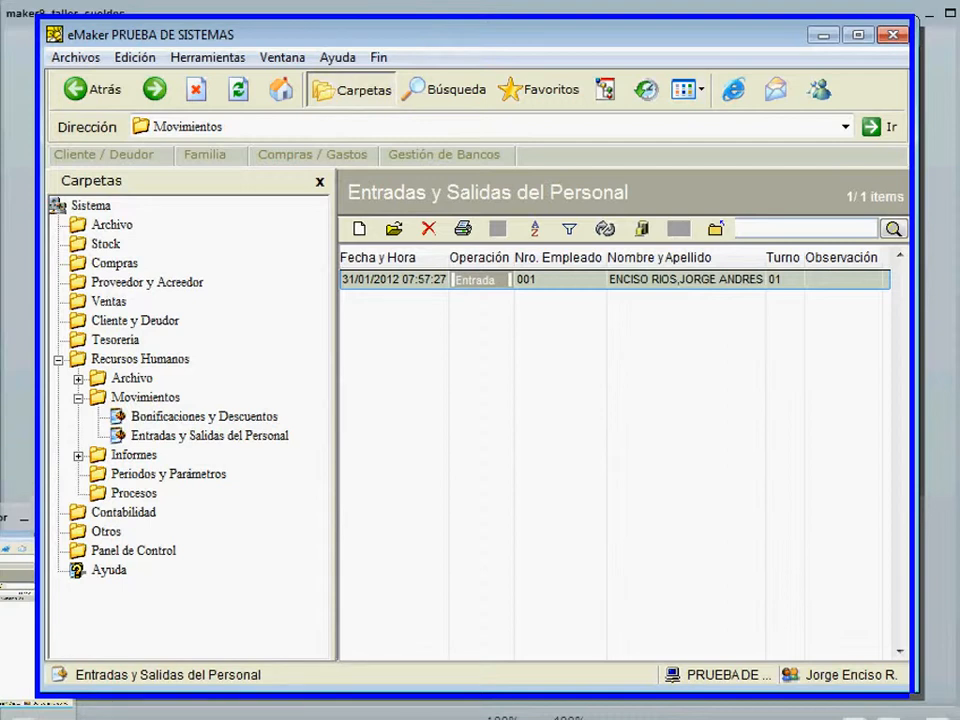
# - Switch to the presentation to review the implementation steps slide and return to the Entradas y Salidas list in eMaker
pyautogui.hotkey('alt', 'Tab')
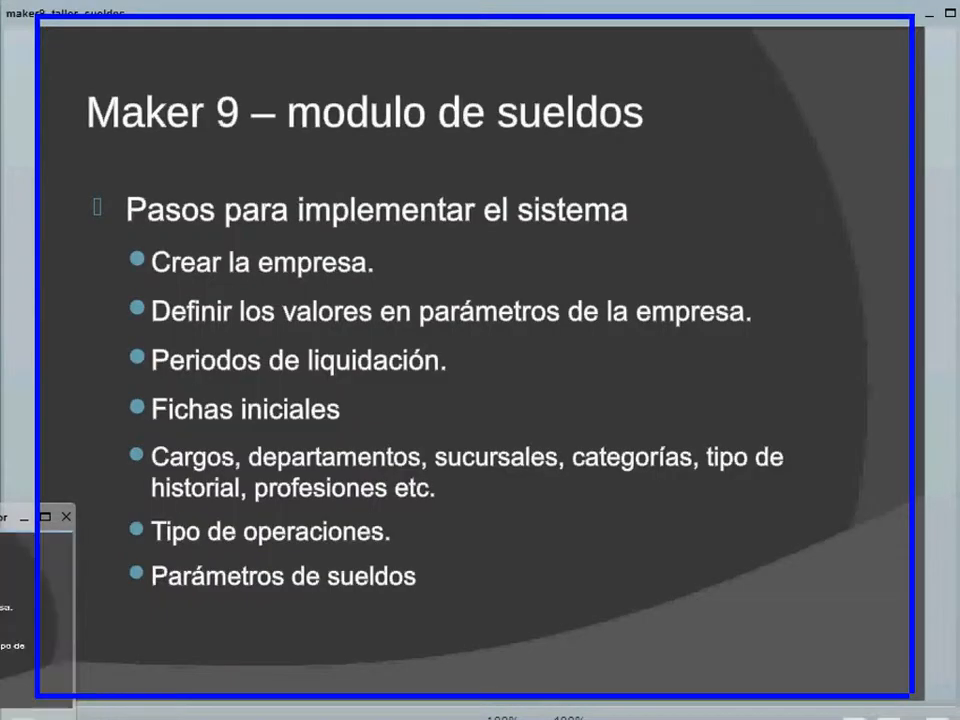
pyautogui.hotkey('alt', 'Tab')
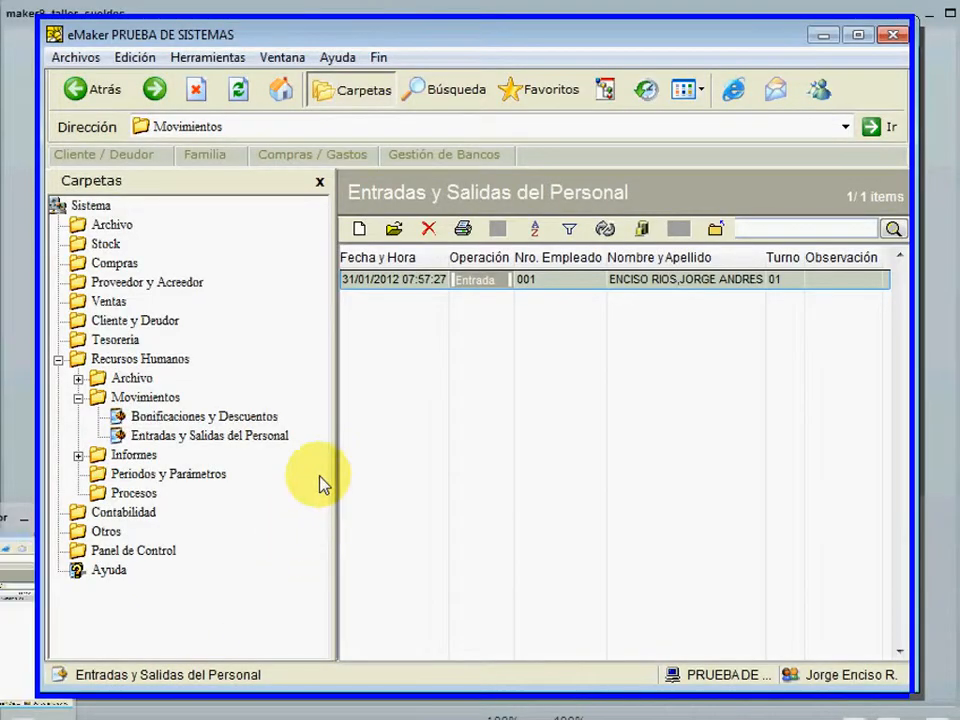
pyautogui.click(530, 281)
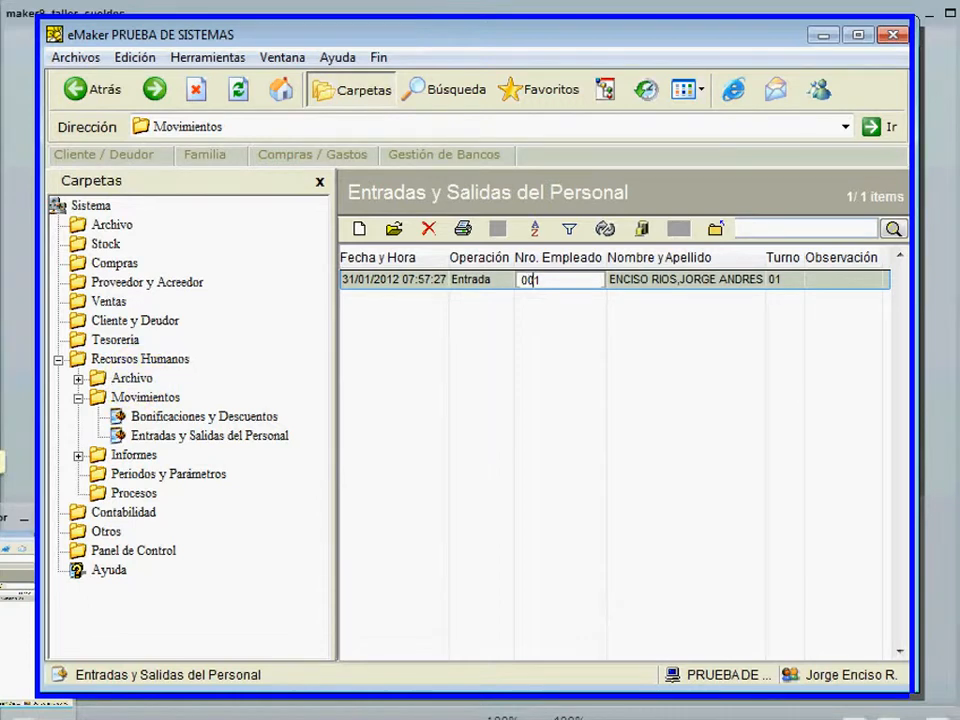
pyautogui.hotkey('alt', 'Tab')
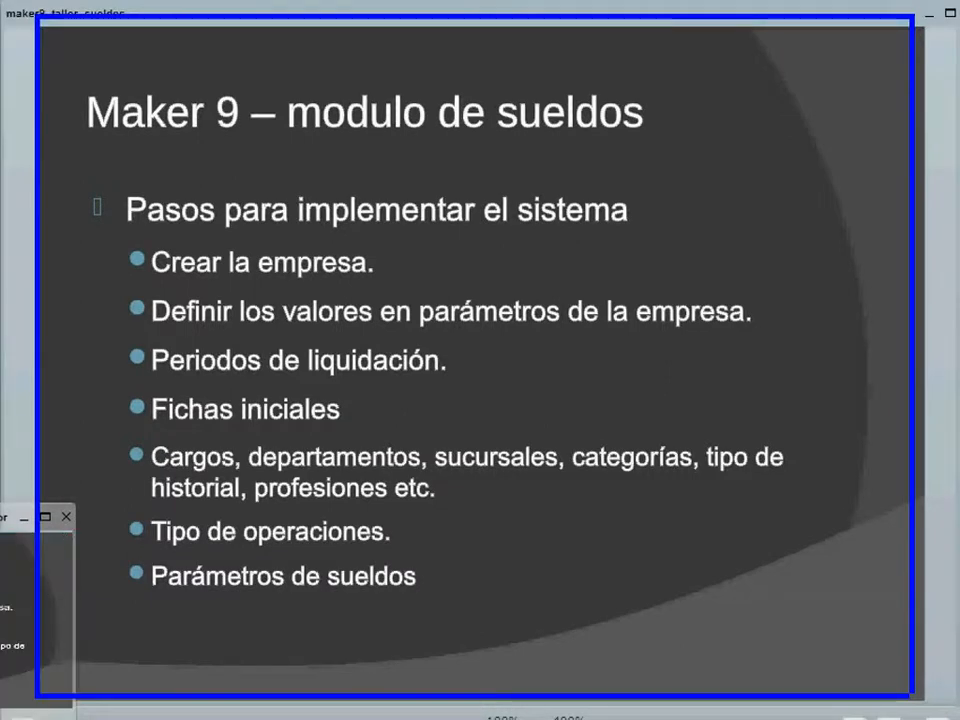
pyautogui.hotkey('alt', 'Tab')
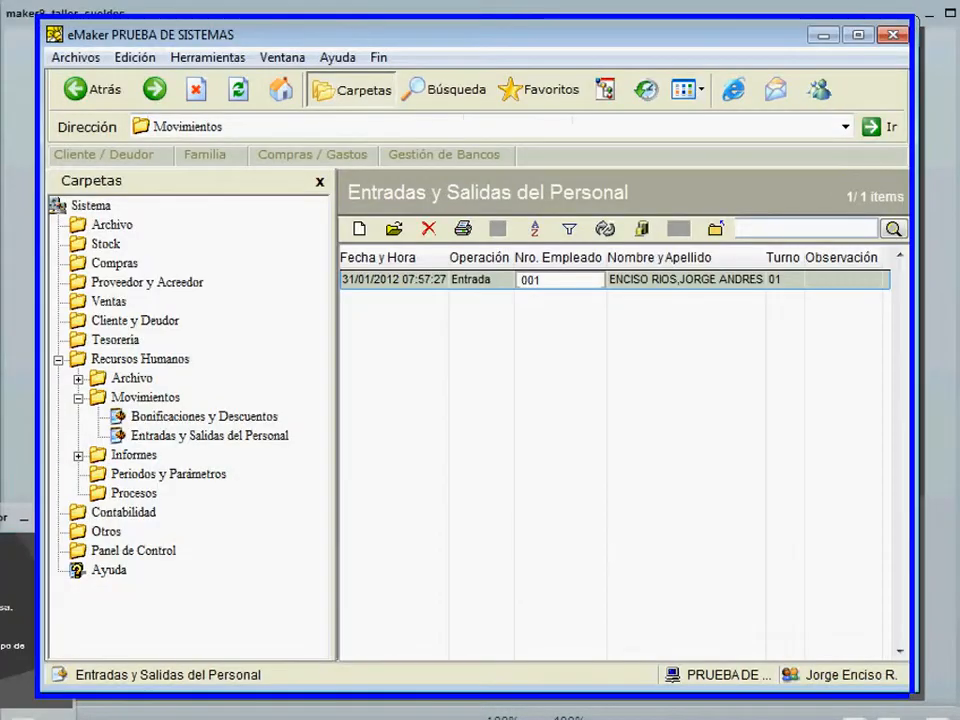
# - Open the first employee's record from Empleados in the Recursos Humanos Archivo folder and examine the Datos Personales
pyautogui.click(135, 380)
pyautogui.click(150, 399)
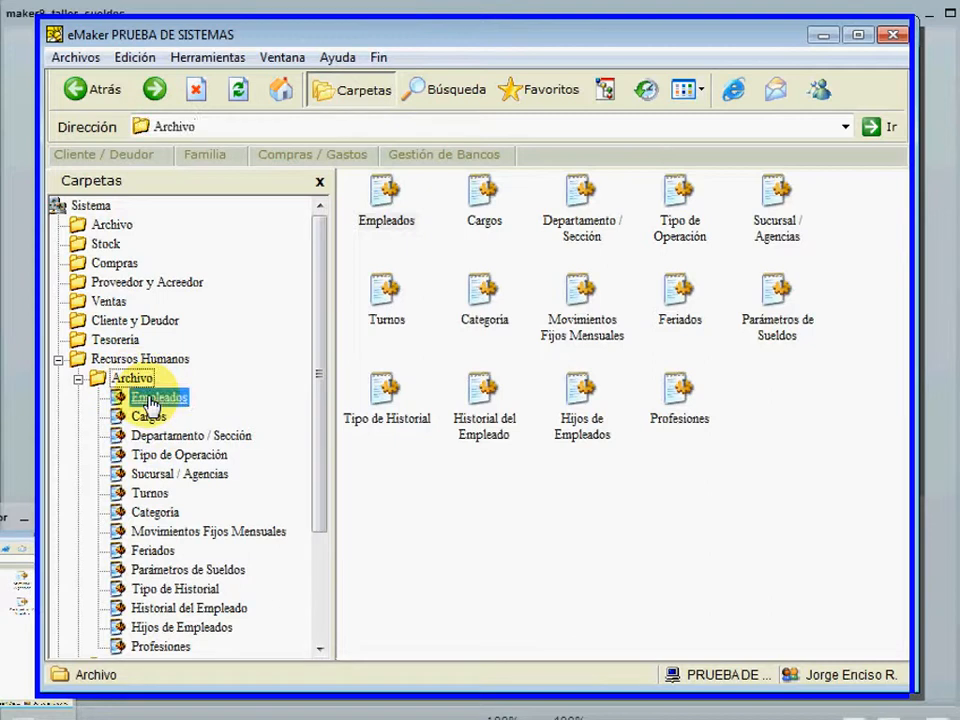
pyautogui.click(356, 280)
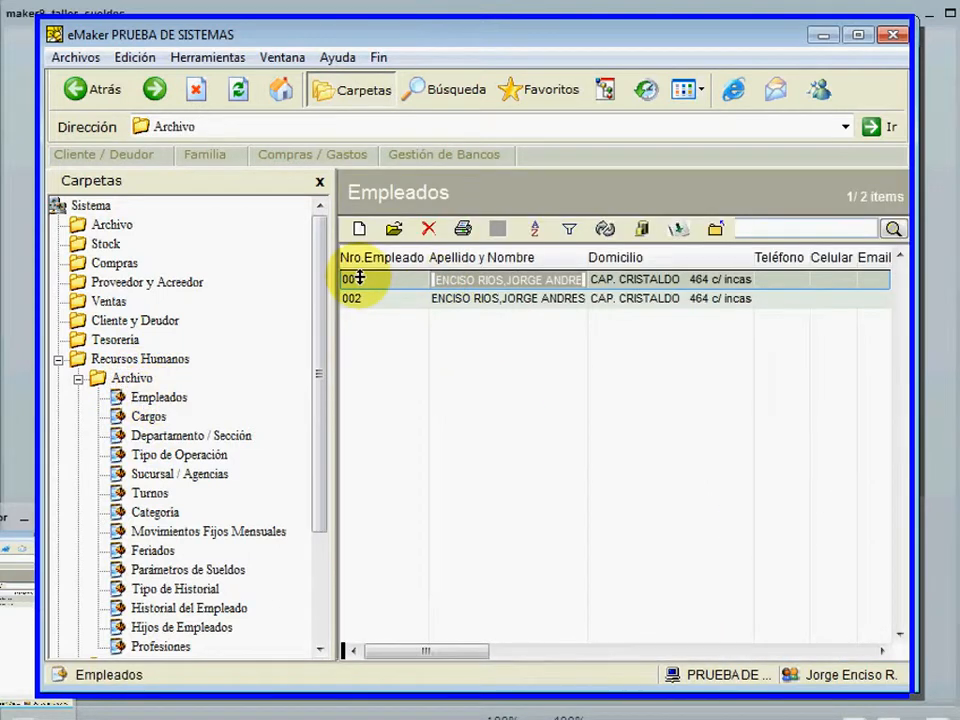
pyautogui.doubleClick(356, 280)
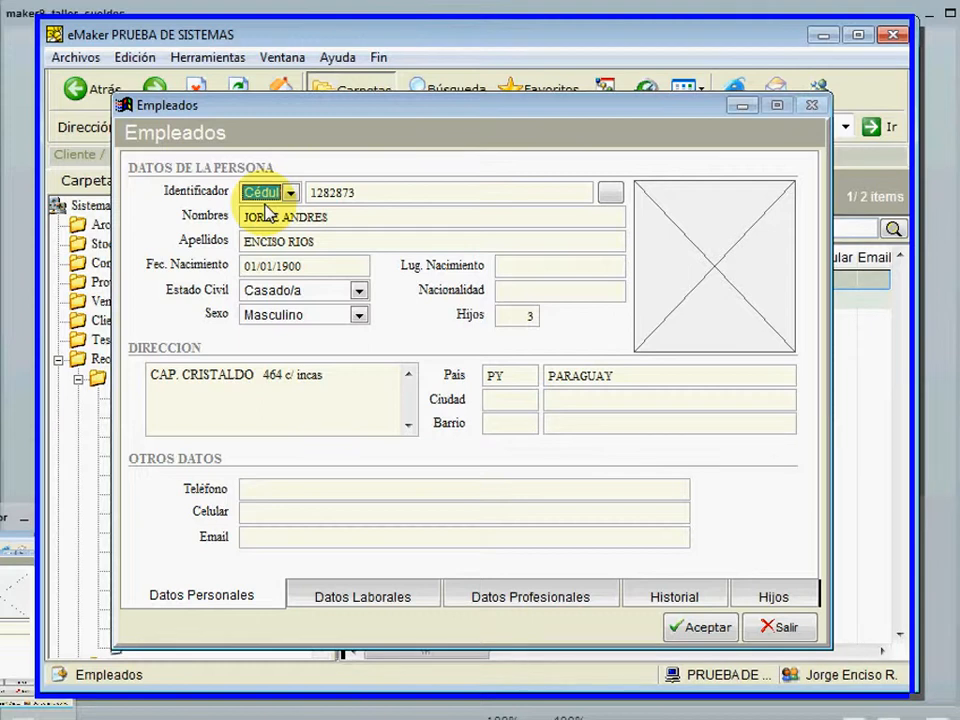
pyautogui.click(345, 217)
pyautogui.click(321, 266)
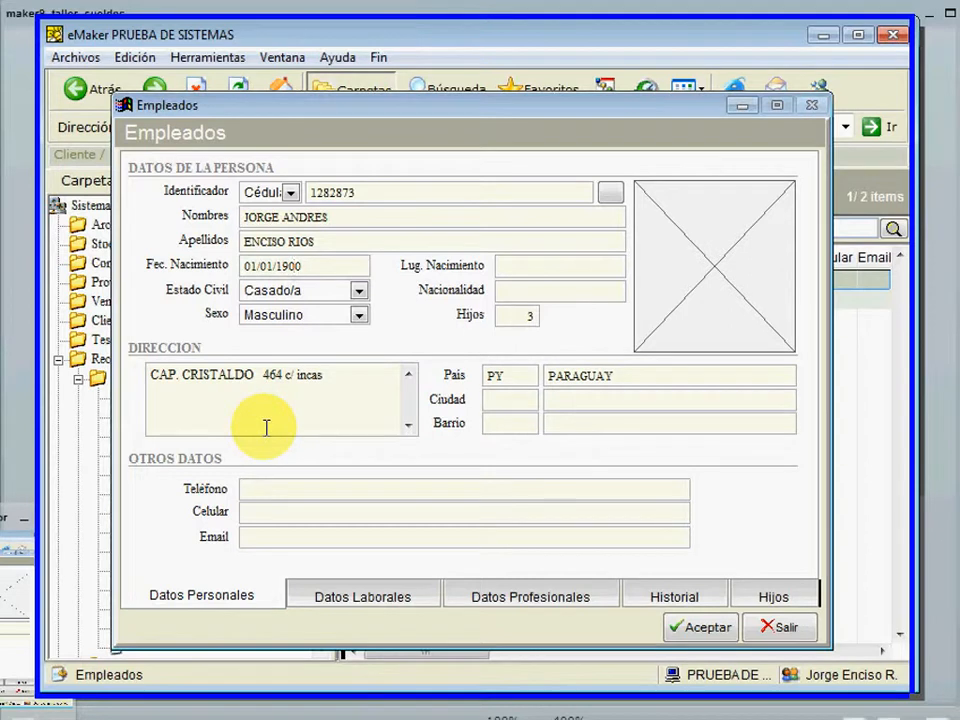
# - Show the employee's Datos Laborales and examine the Nro. IPS field
pyautogui.click(313, 597)
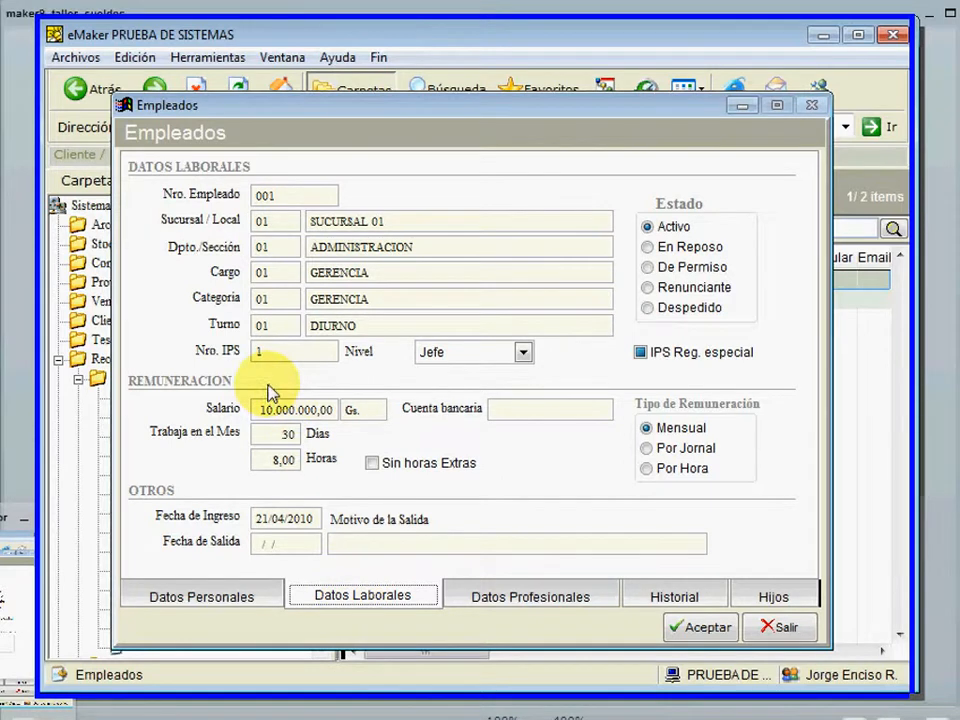
pyautogui.doubleClick(261, 352)
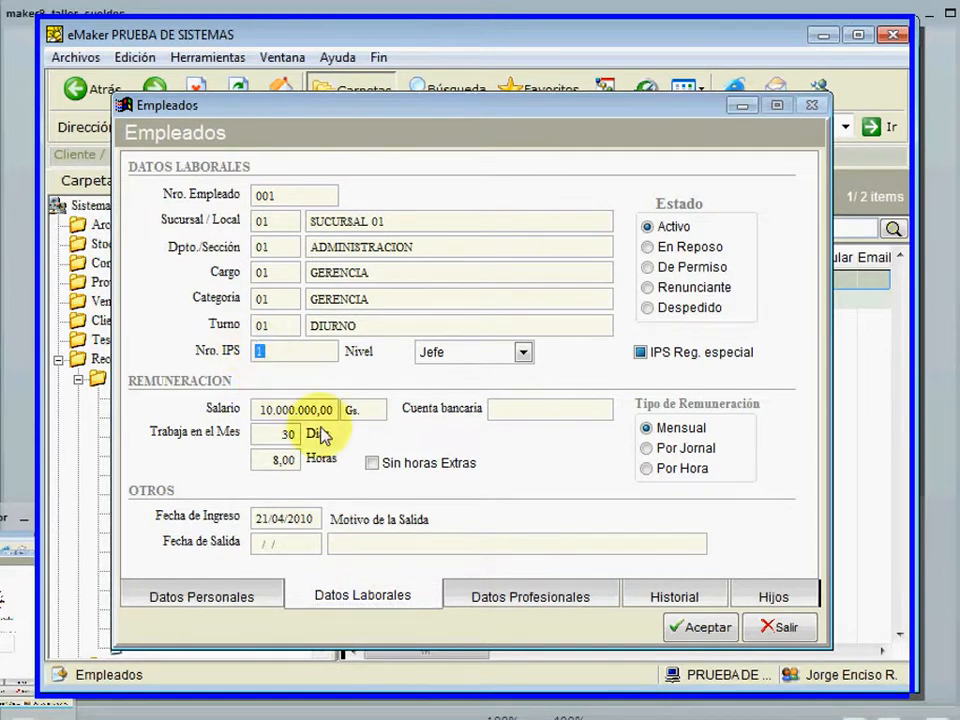
pyautogui.click(282, 352)
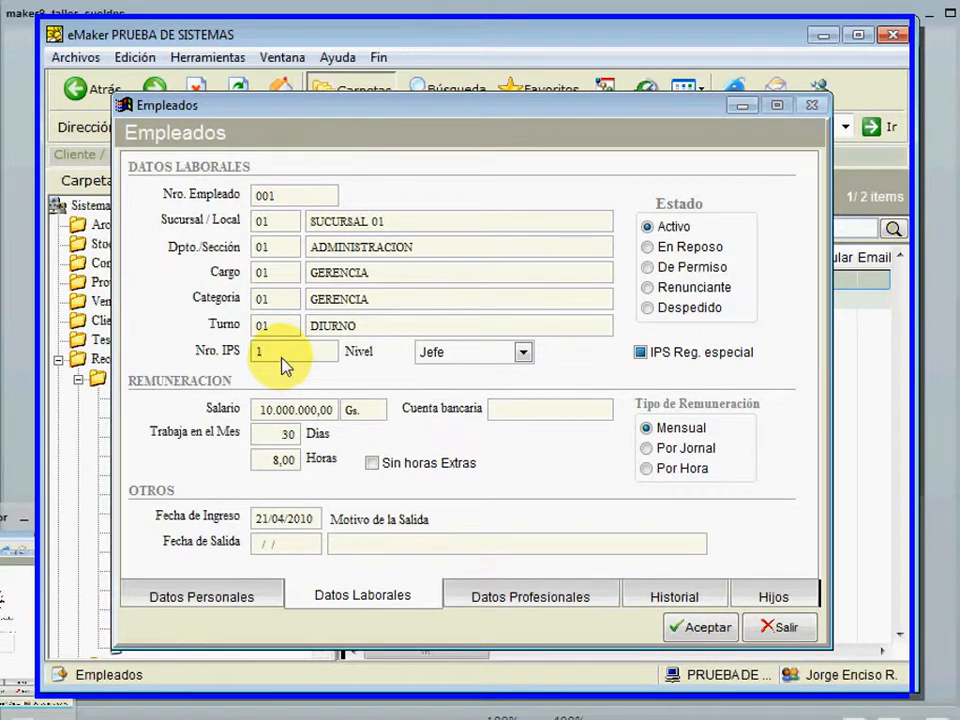
pyautogui.moveTo(272, 352); pyautogui.dragTo(257, 351)
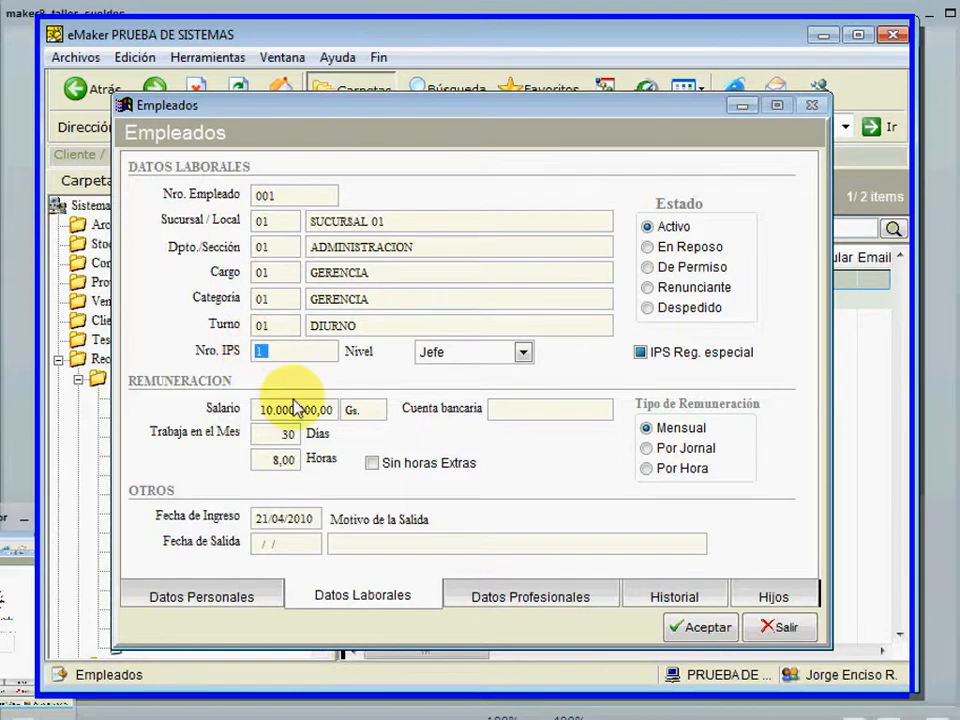
pyautogui.click(272, 350)
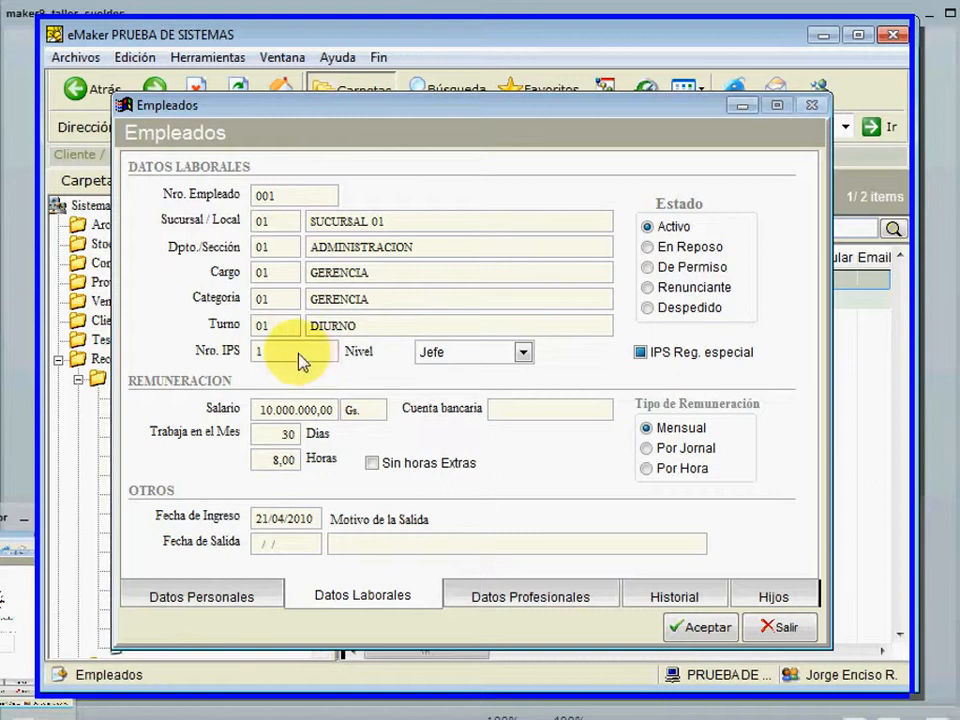
pyautogui.moveTo(281, 348); pyautogui.dragTo(252, 349)
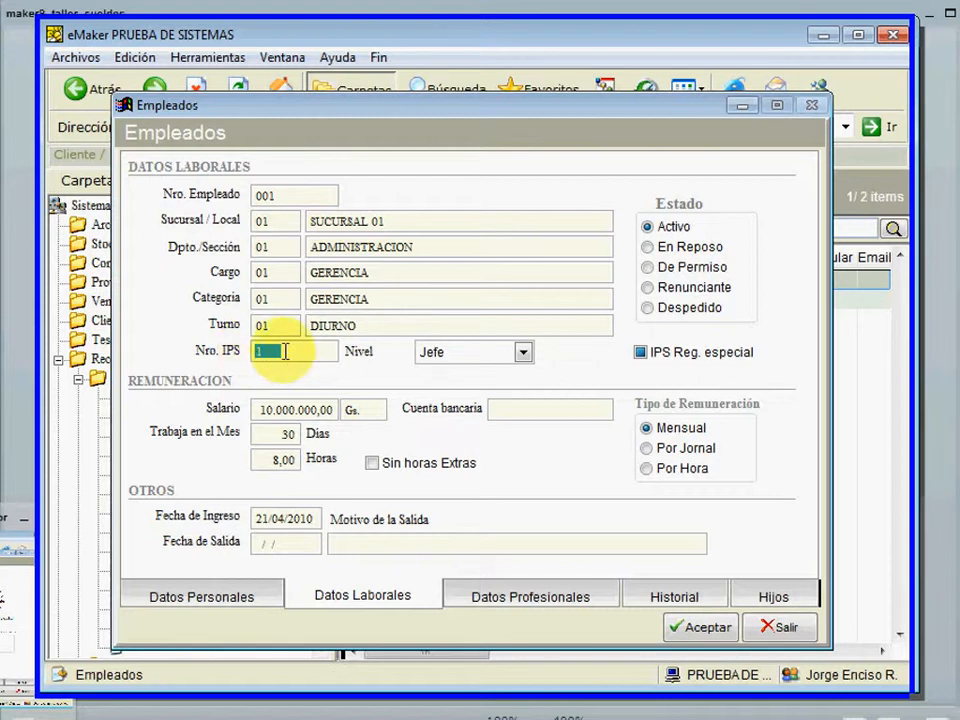
pyautogui.moveTo(333, 350); pyautogui.dragTo(255, 358)
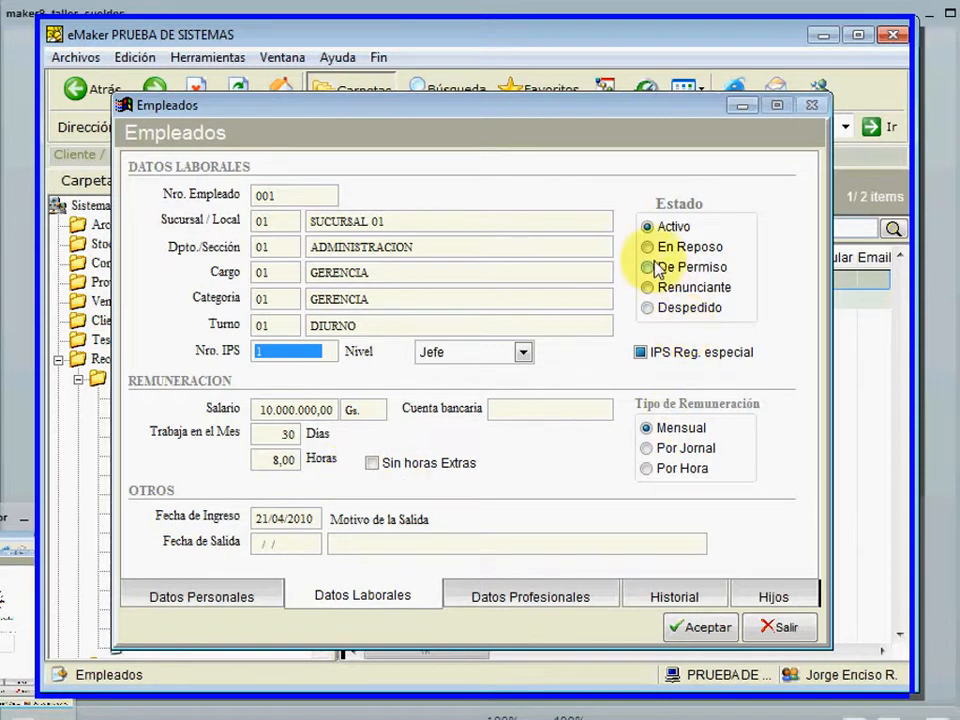
# - Turn off the IPS Reg. especial option for the employee
pyautogui.click(641, 356)
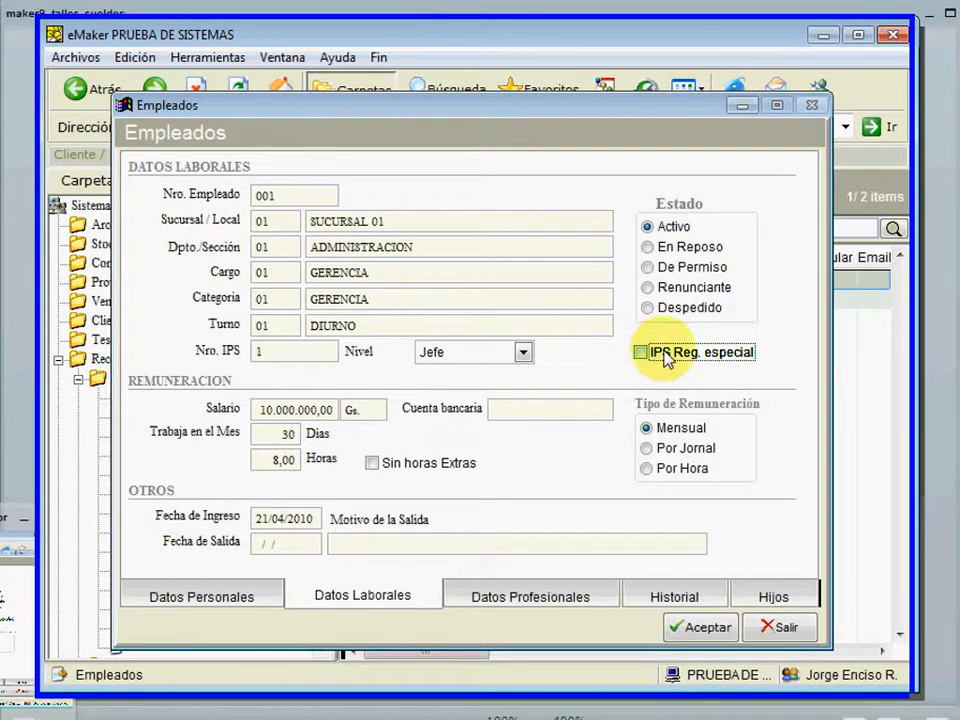
pyautogui.click(655, 357)
pyautogui.click(655, 357)
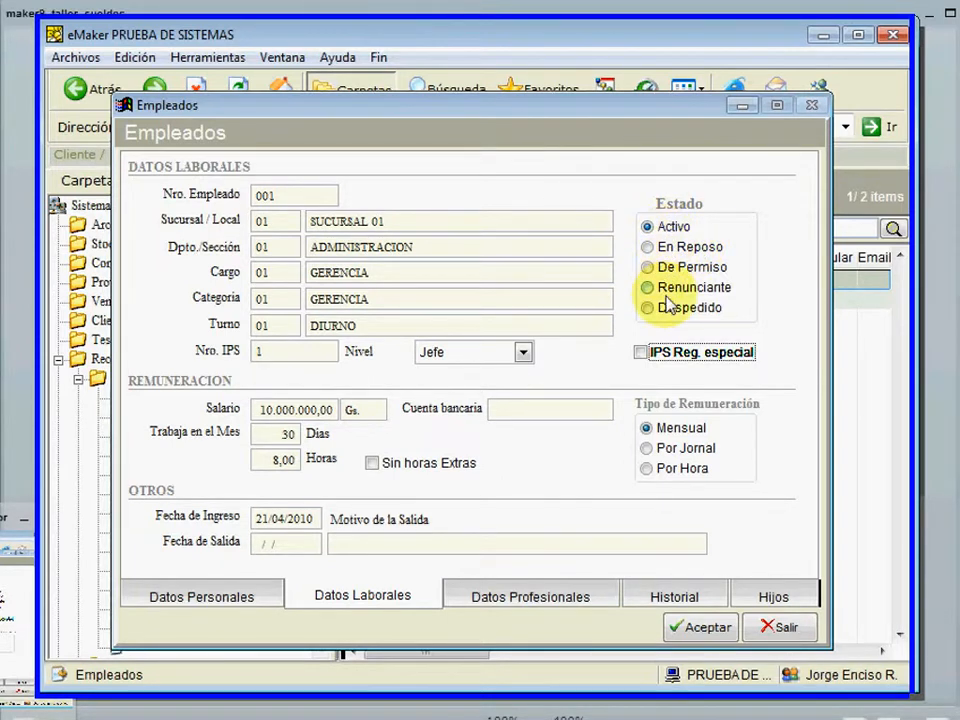
# - Try the Estado options En Reposo and De Permiso, and return the employee to Activo
pyautogui.click(676, 249)
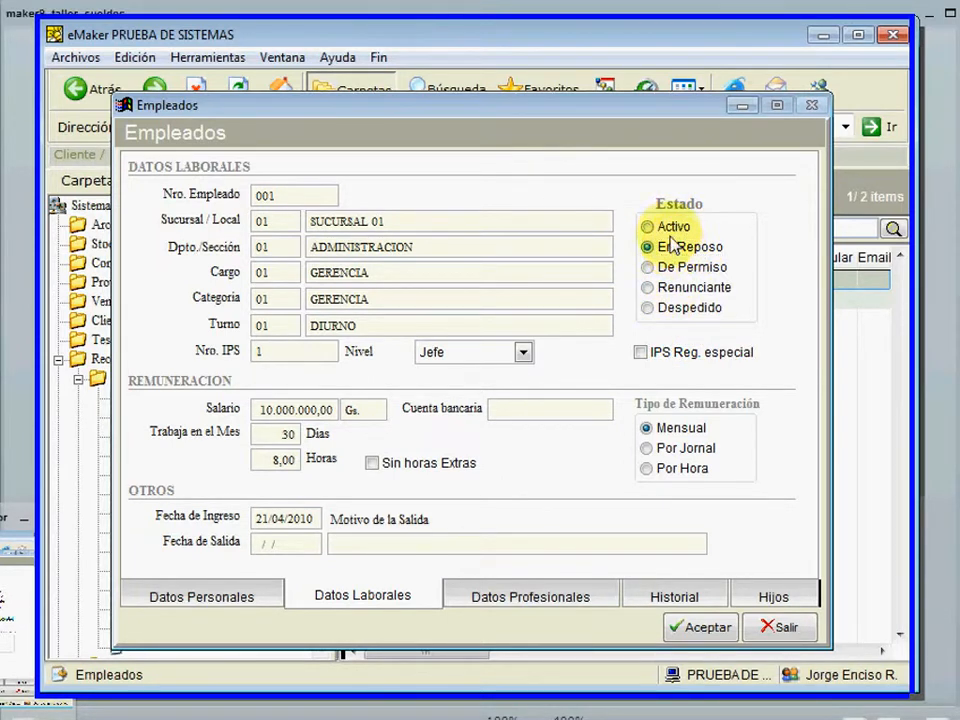
pyautogui.click(668, 267)
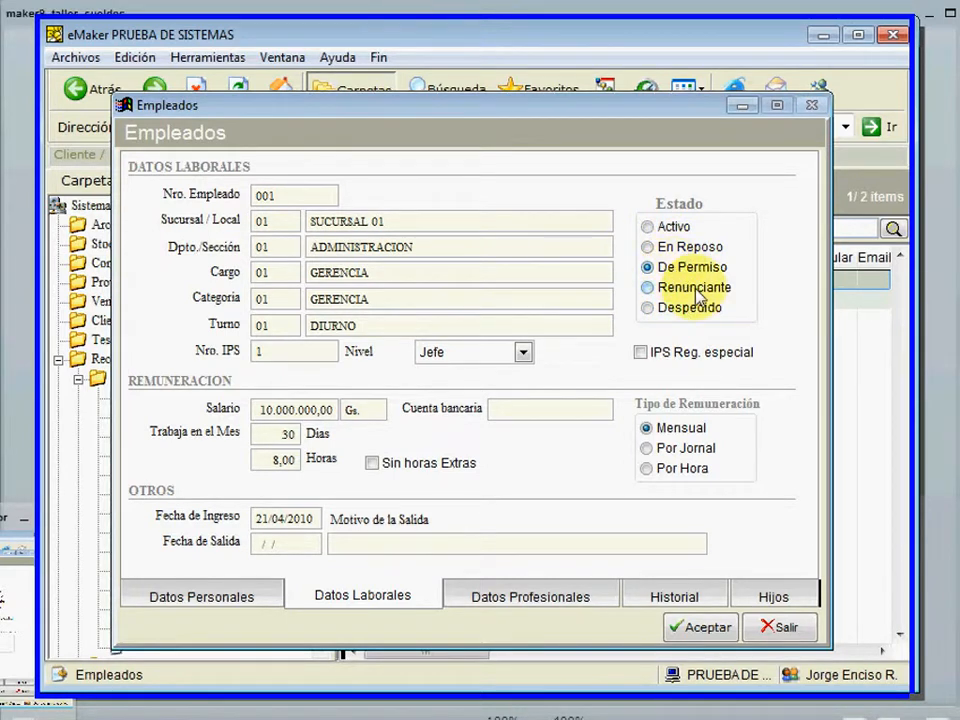
pyautogui.click(693, 248)
pyautogui.click(693, 266)
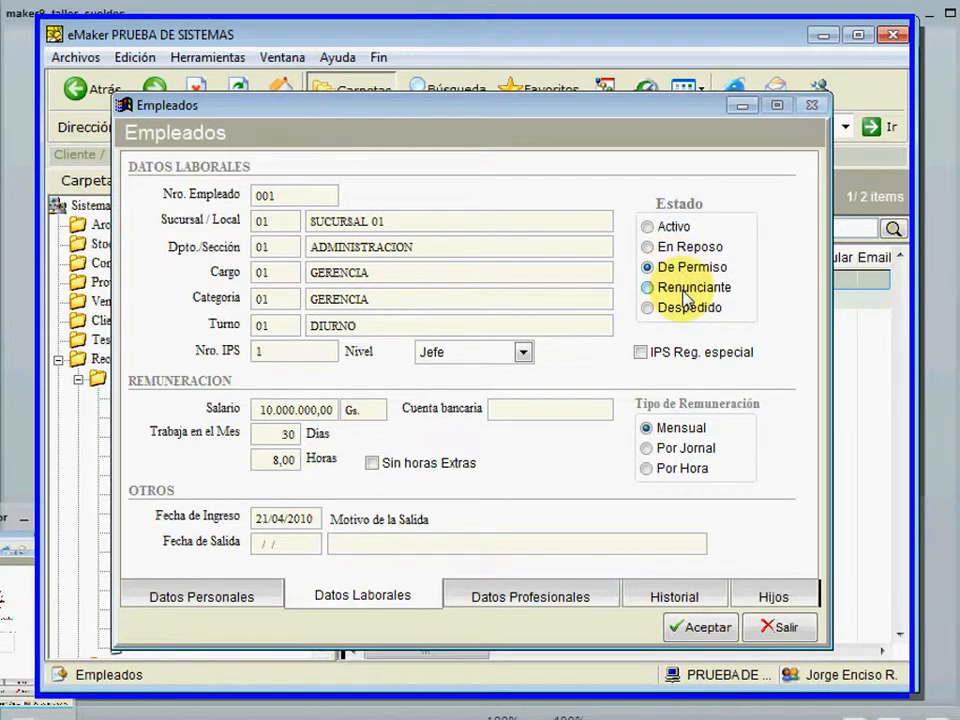
pyautogui.click(655, 226)
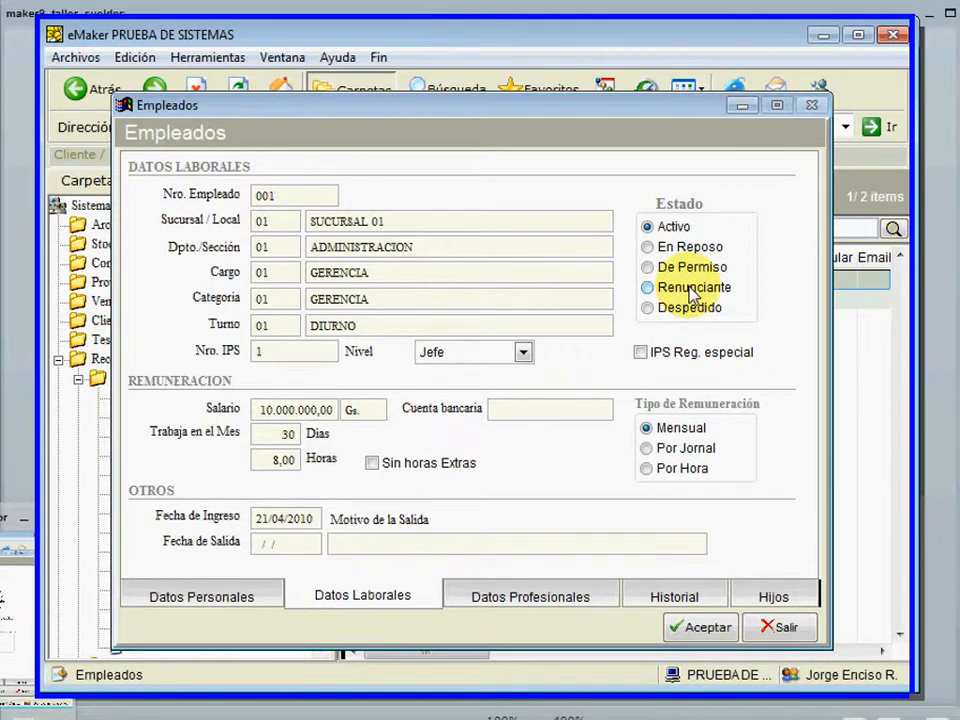
# - Try the Estado option Renunciante, check the empty Fecha de Salida field, and set the employee back to Activo
pyautogui.click(692, 292)
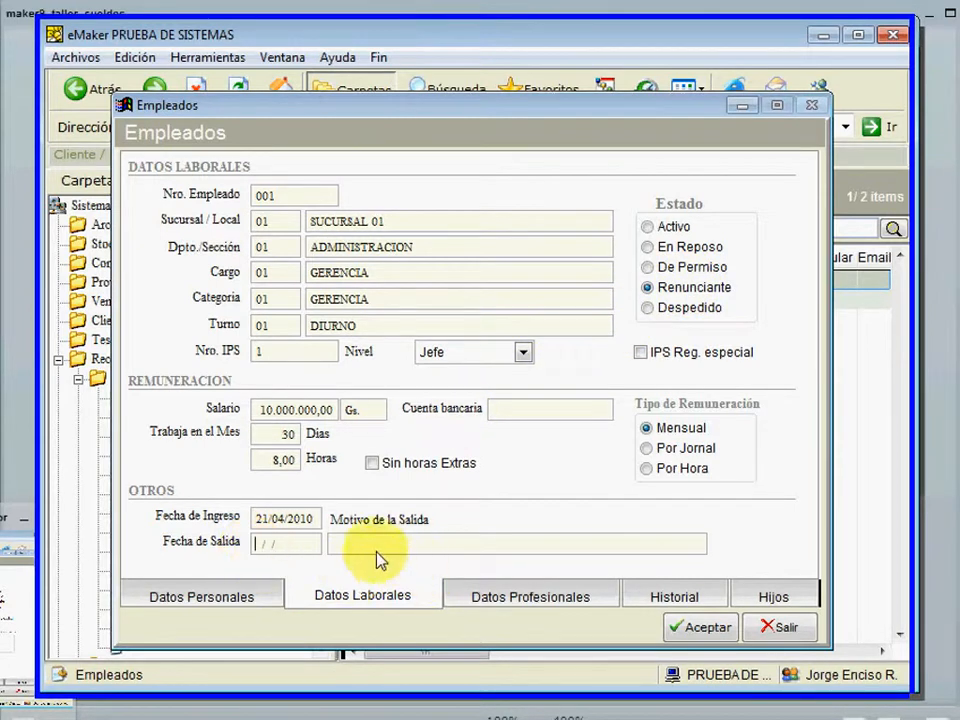
pyautogui.click(257, 544)
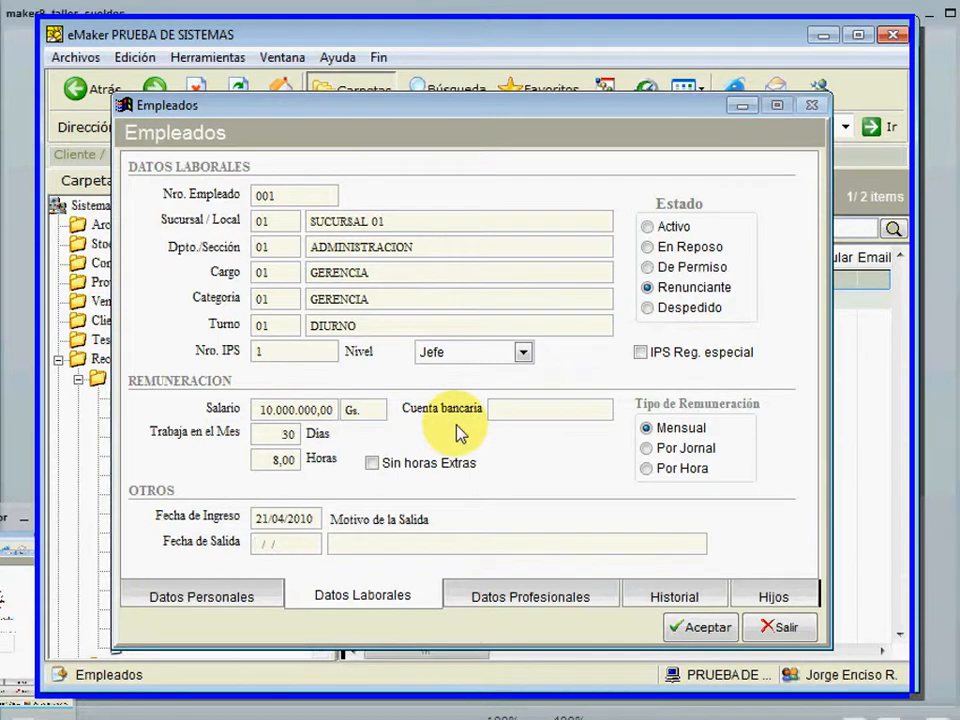
pyautogui.click(648, 226)
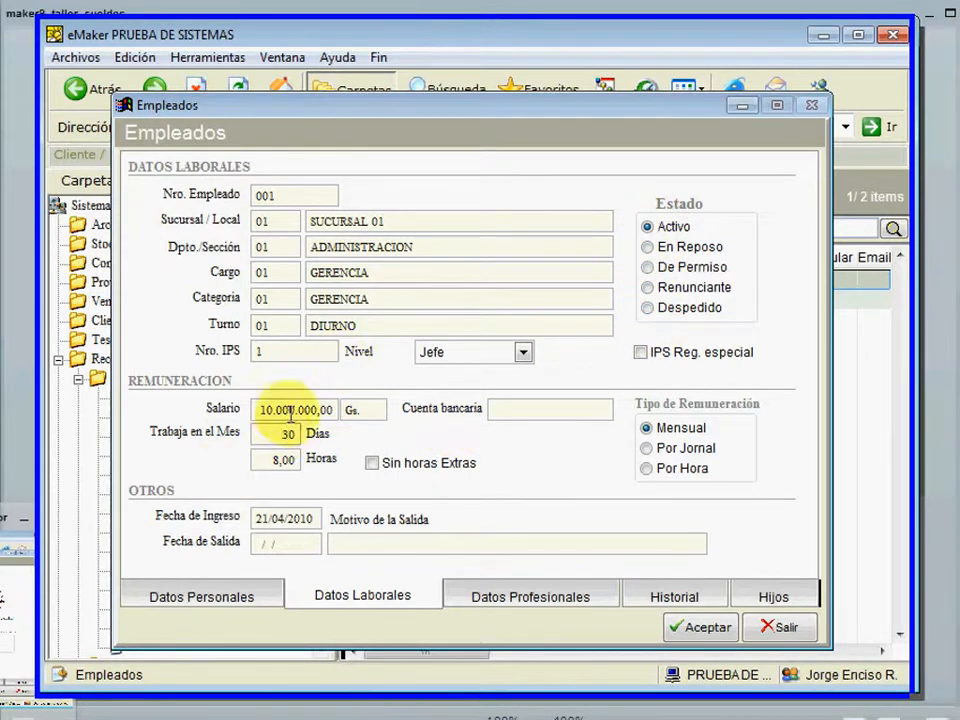
# - Examine the employee's Salario field and try the Tipo de Remuneración options Por Jornal and Por Hora, returning it to Mensual
pyautogui.click(261, 409)
pyautogui.moveTo(262, 410); pyautogui.dragTo(331, 411)
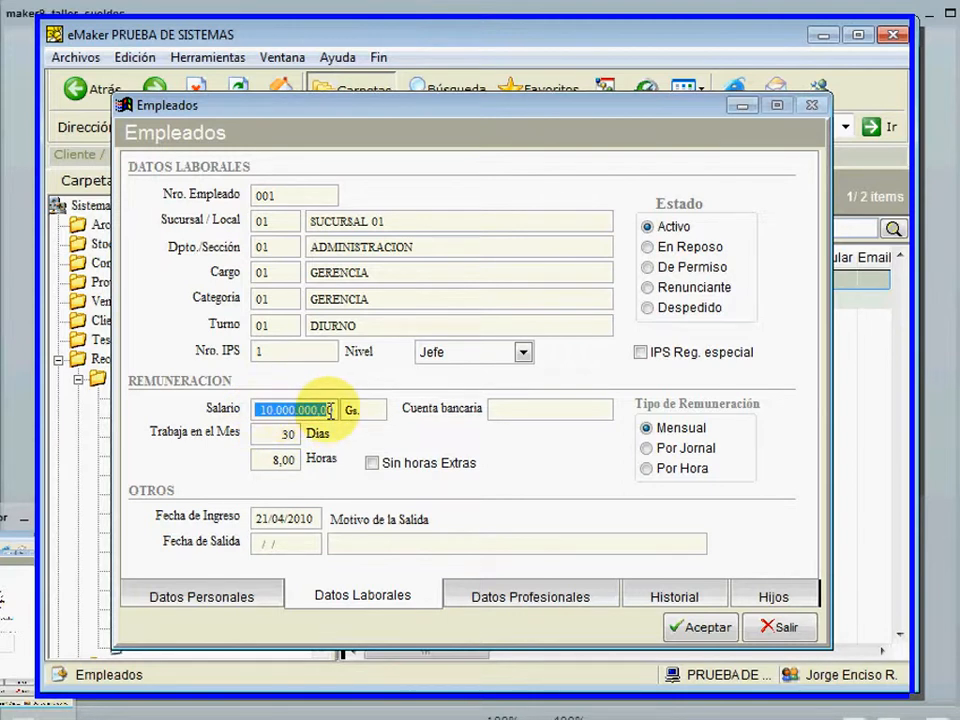
pyautogui.click(668, 450)
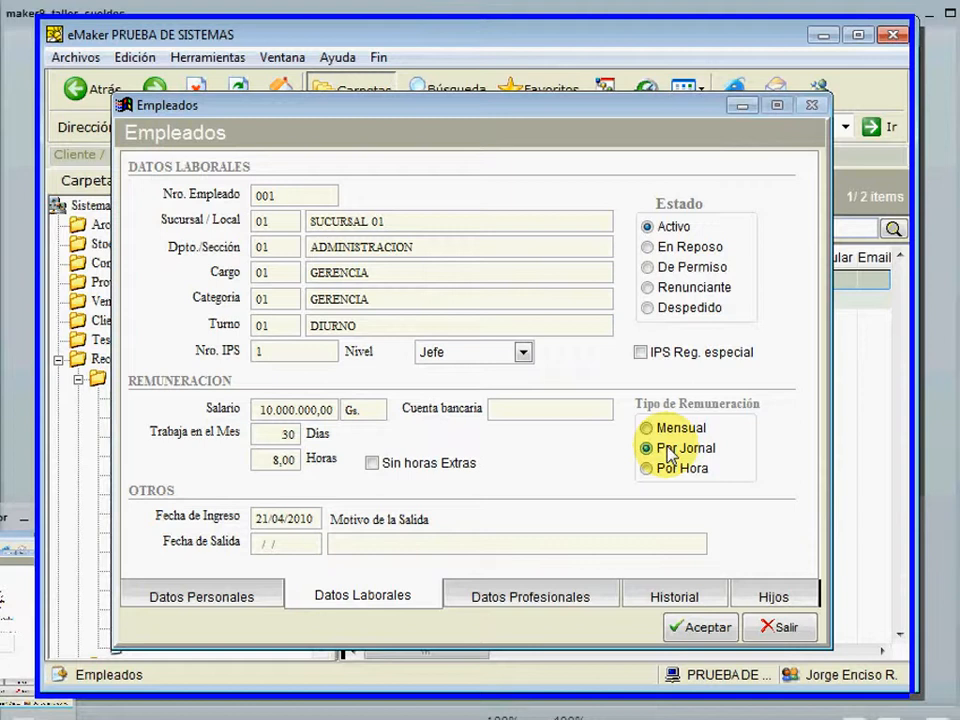
pyautogui.click(669, 475)
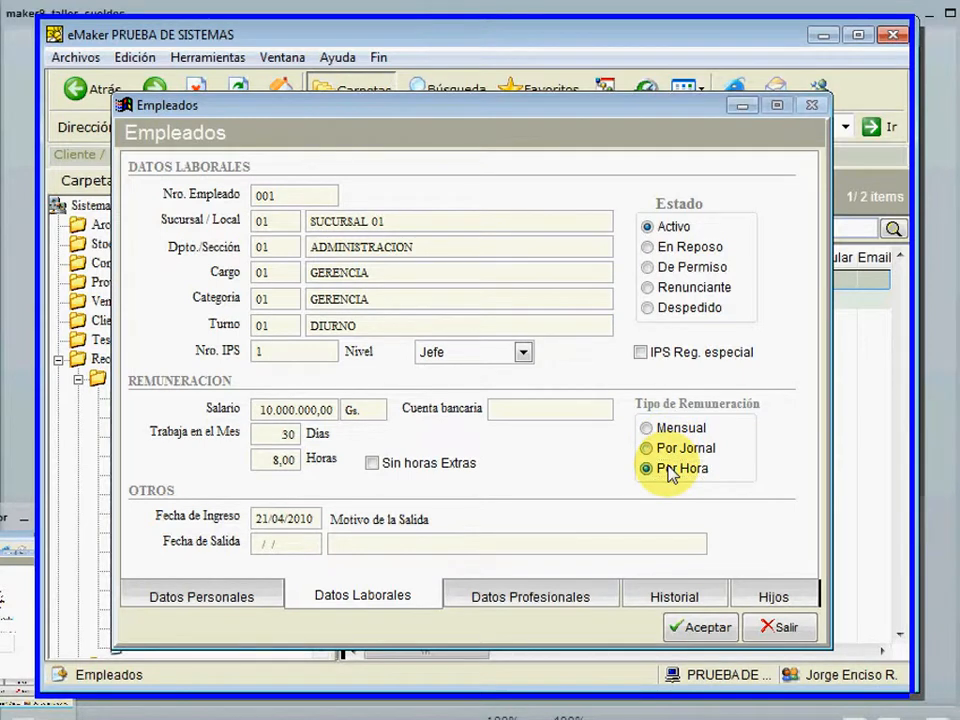
pyautogui.click(646, 428)
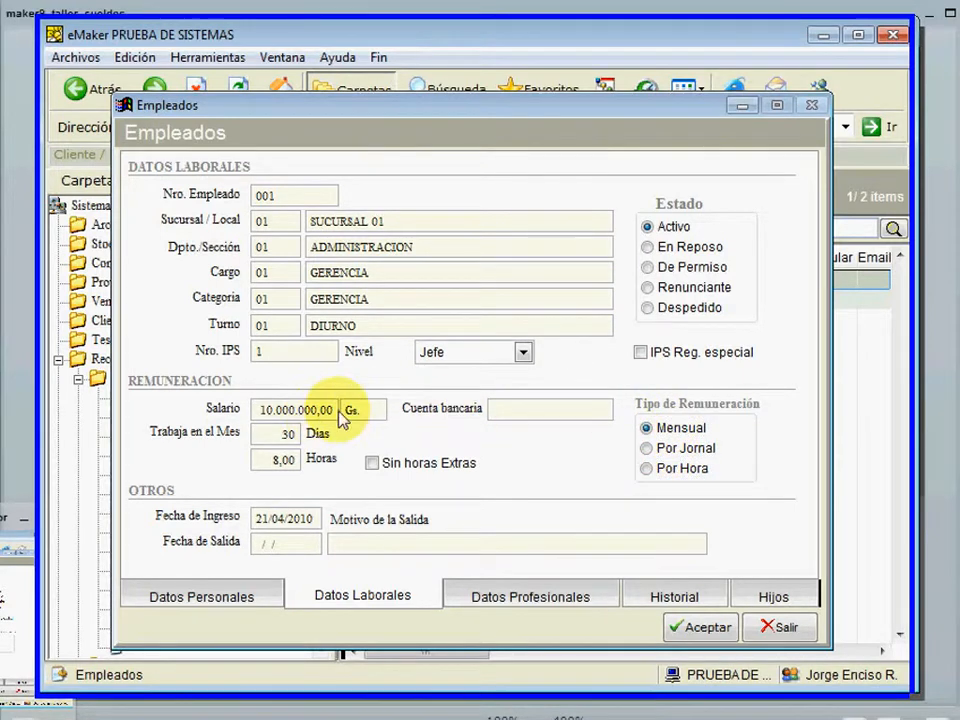
pyautogui.moveTo(336, 411); pyautogui.dragTo(256, 410)
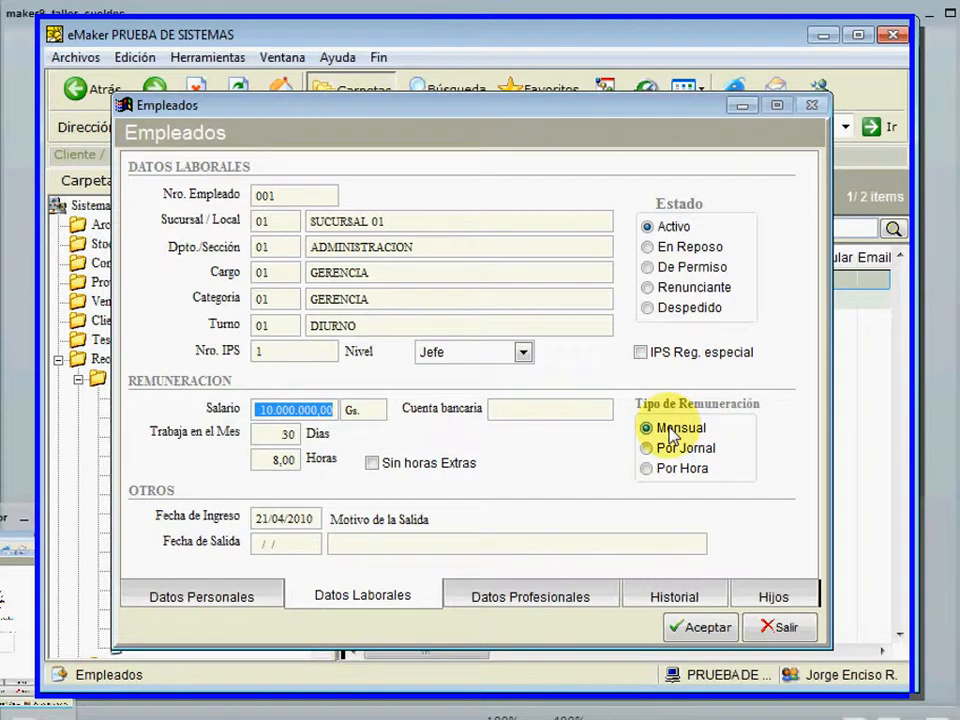
pyautogui.click(286, 410)
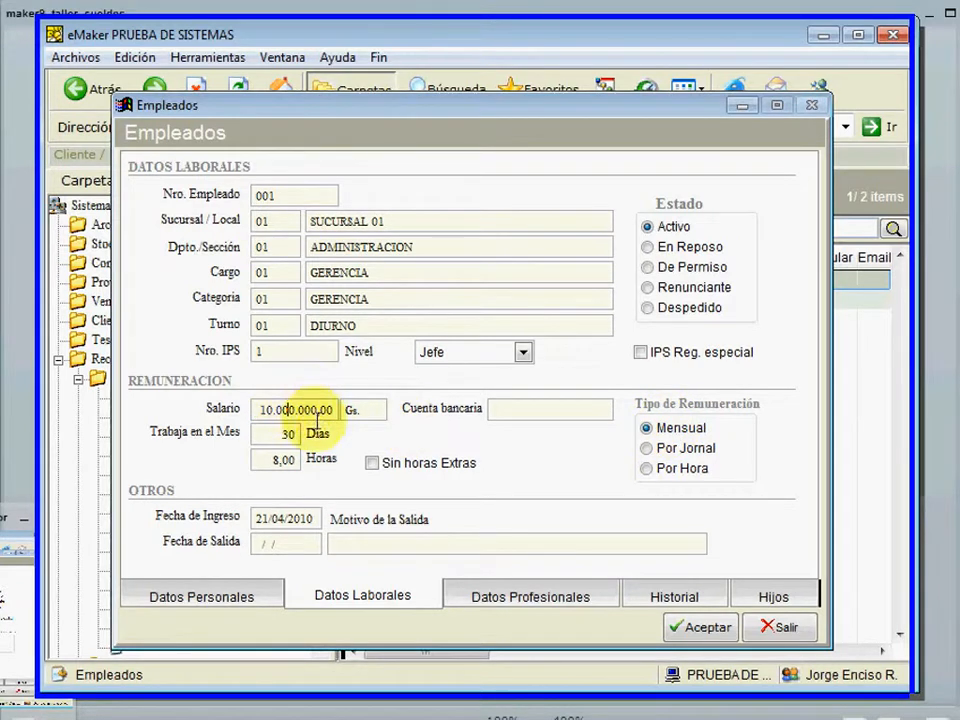
# - Examine the Trabaja en el Mes values for Dias and Horas together with the employee's Salario
pyautogui.click(274, 435)
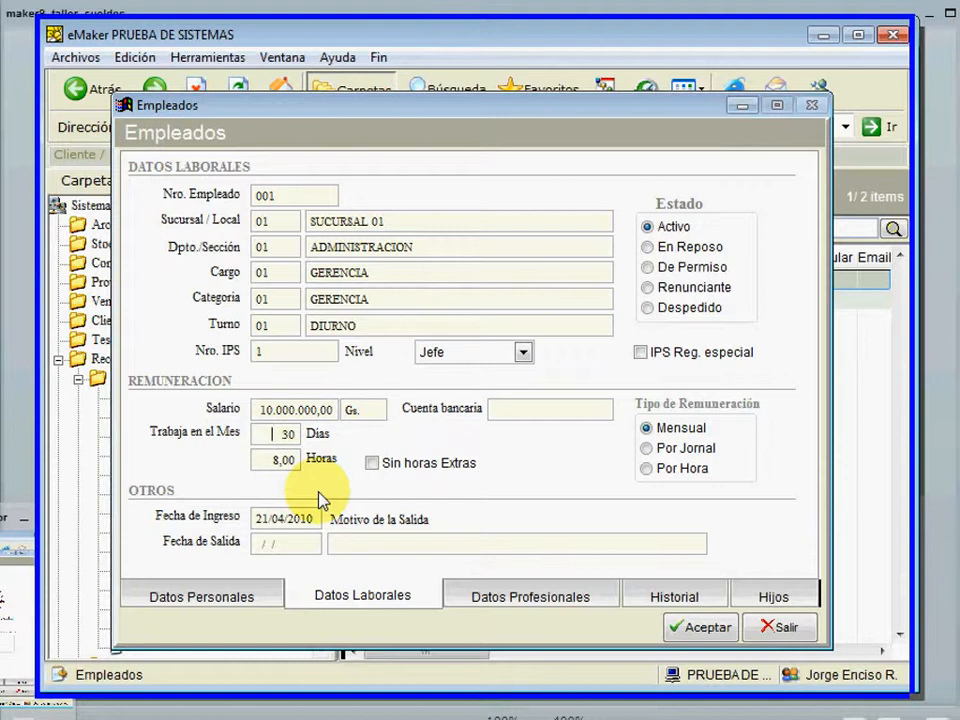
pyautogui.click(278, 460)
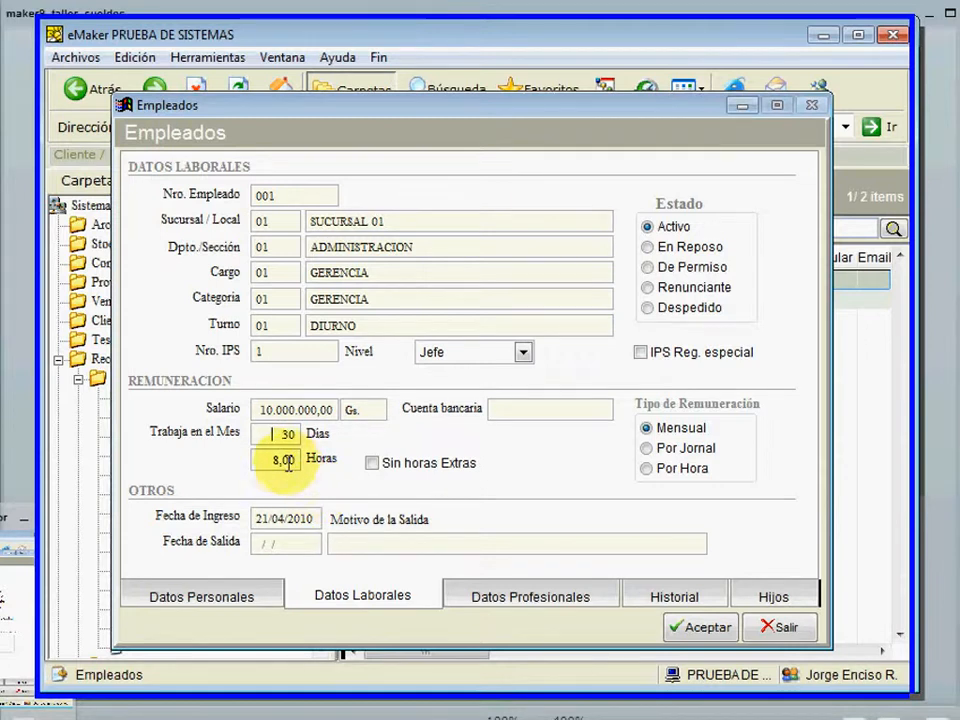
pyautogui.click(274, 432)
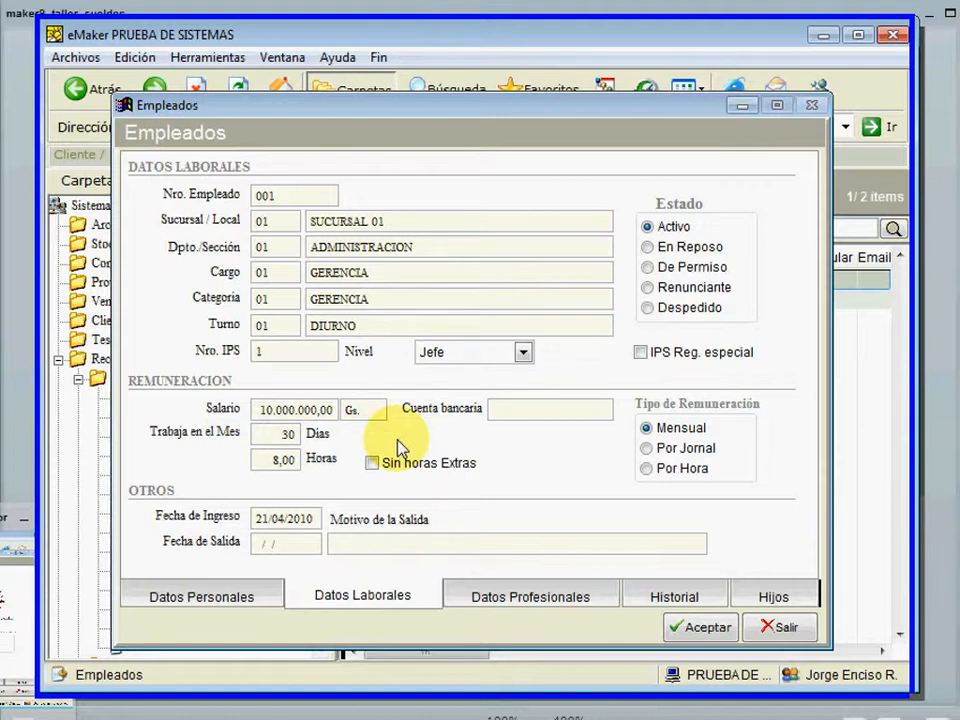
pyautogui.doubleClick(267, 436)
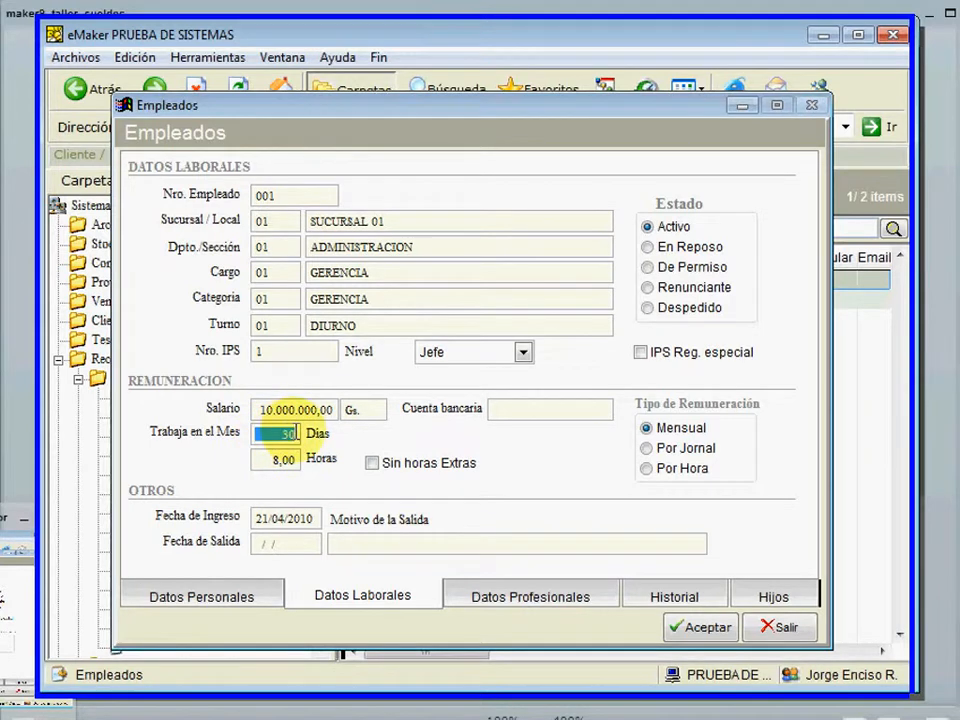
pyautogui.doubleClick(259, 458)
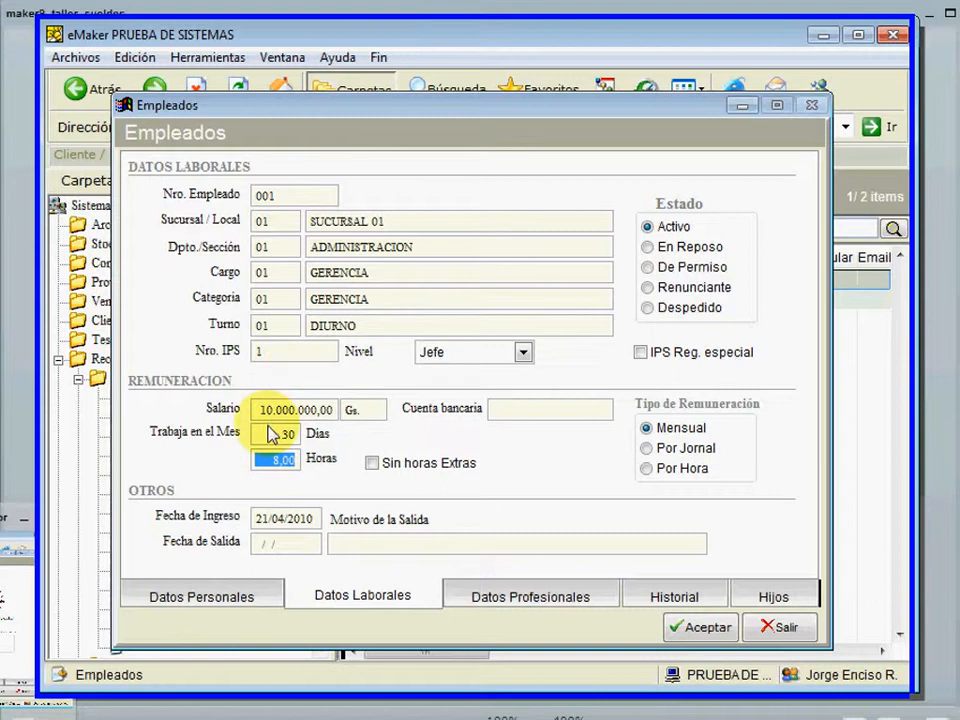
pyautogui.click(269, 434)
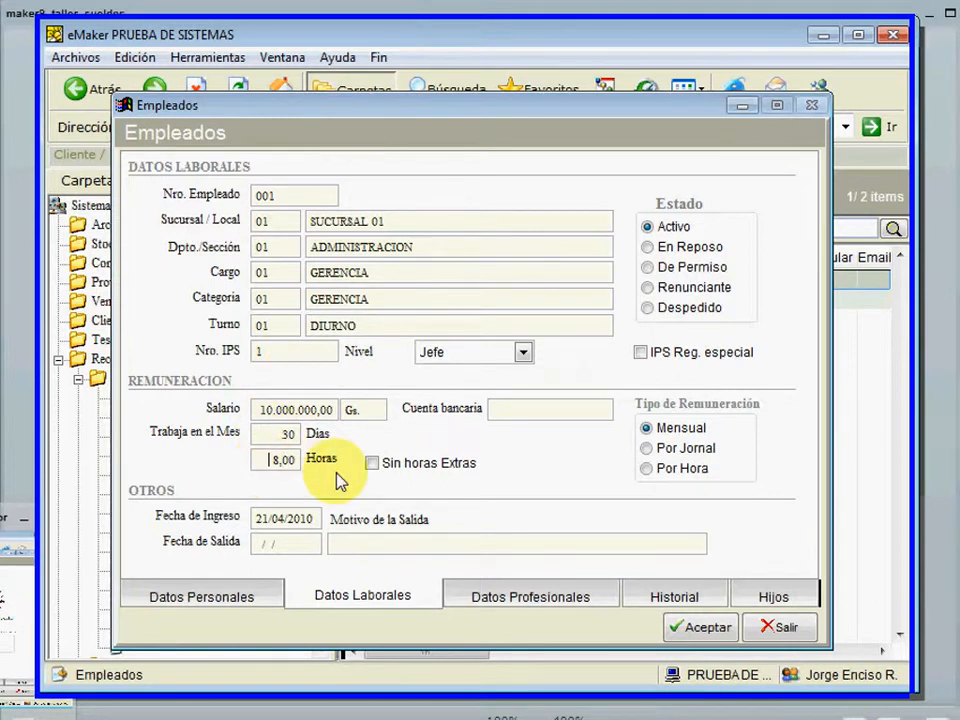
pyautogui.click(268, 434)
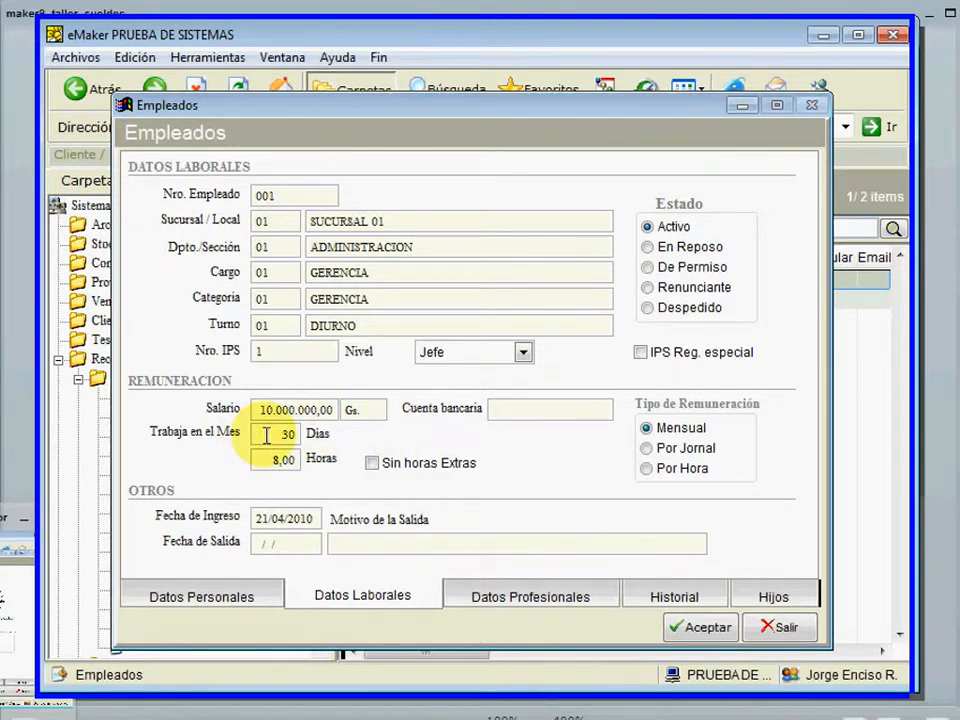
pyautogui.moveTo(261, 433); pyautogui.dragTo(301, 430)
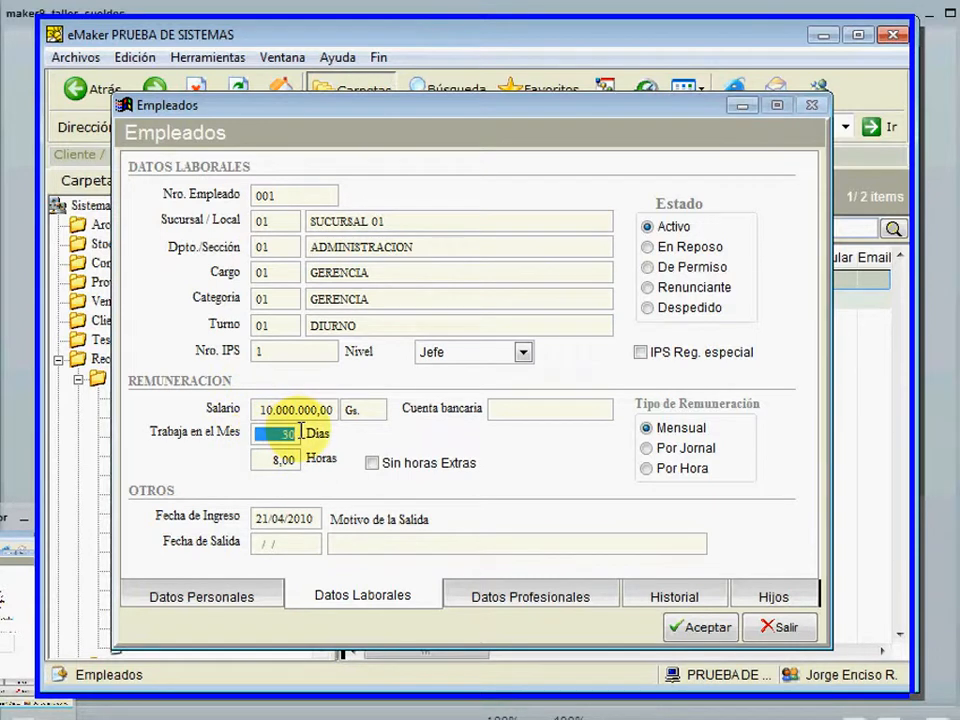
pyautogui.click(266, 460)
pyautogui.doubleClick(268, 462)
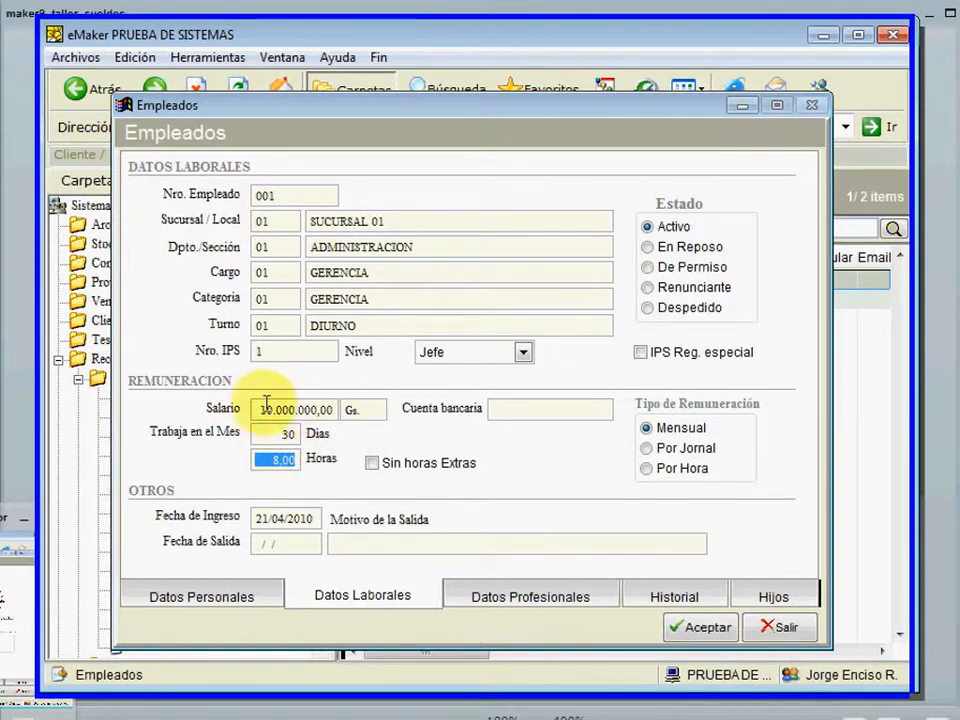
pyautogui.moveTo(260, 409); pyautogui.dragTo(327, 409)
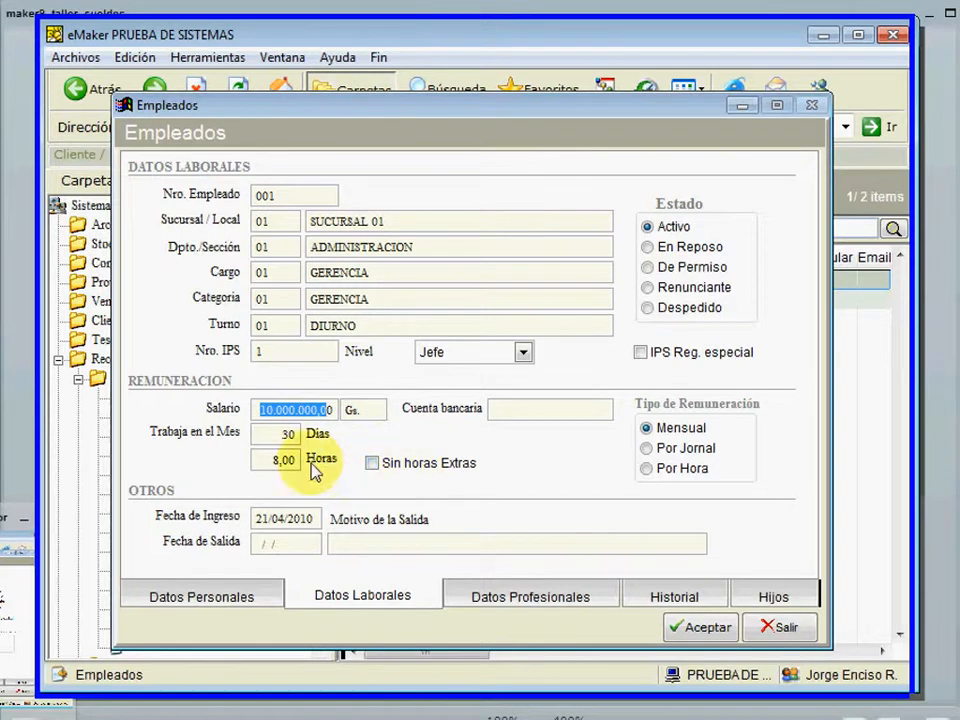
pyautogui.click(257, 432)
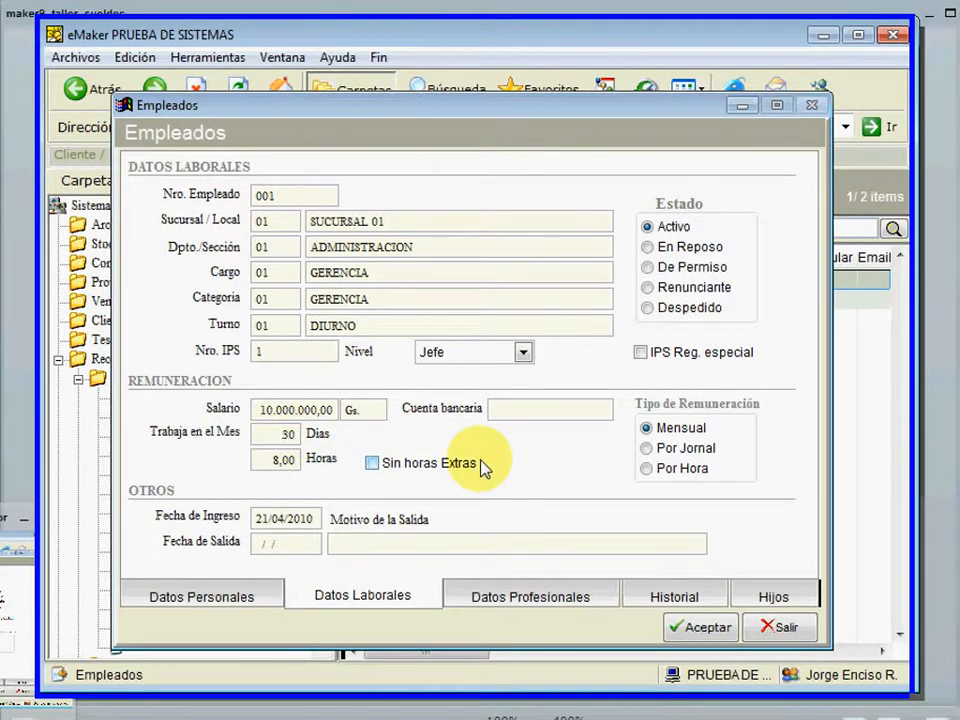
# - Try the Sin horas Extras option for the employee and turn it off again
pyautogui.click(373, 463)
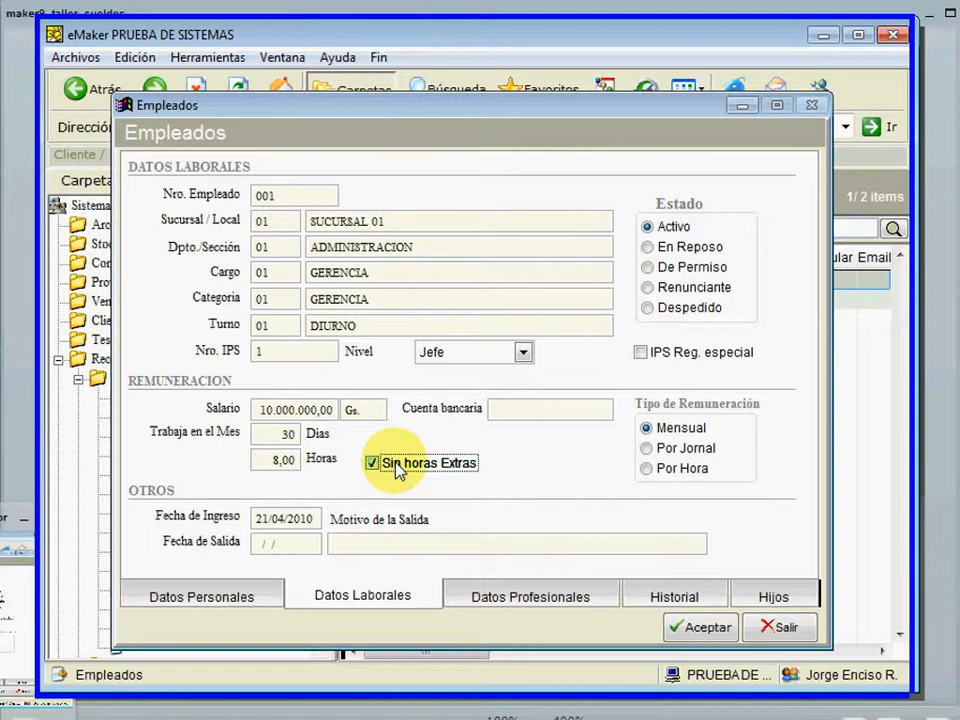
pyautogui.click(396, 464)
pyautogui.click(396, 464)
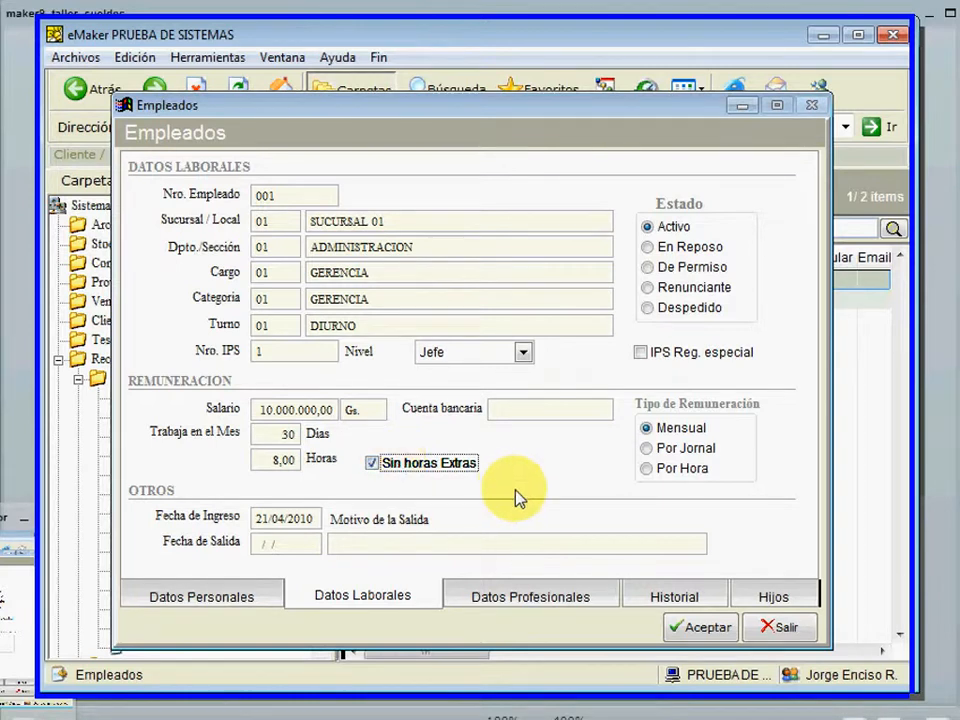
pyautogui.click(373, 463)
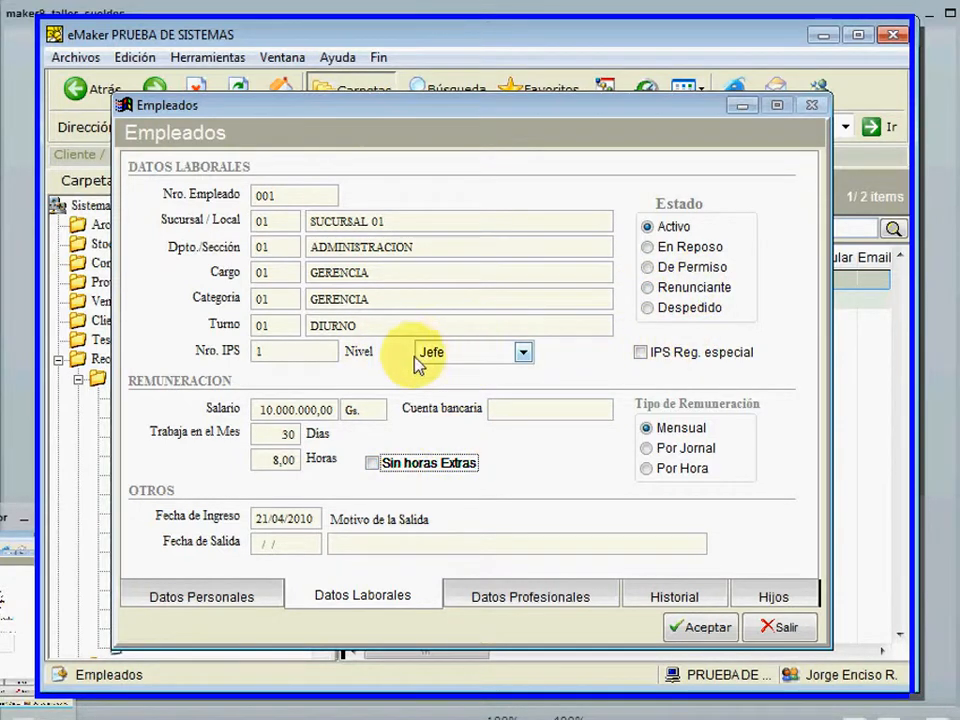
# - Review the employee's Nivel choices and the Sexo choices in Datos Personales, and return to Datos Laborales
pyautogui.click(445, 362)
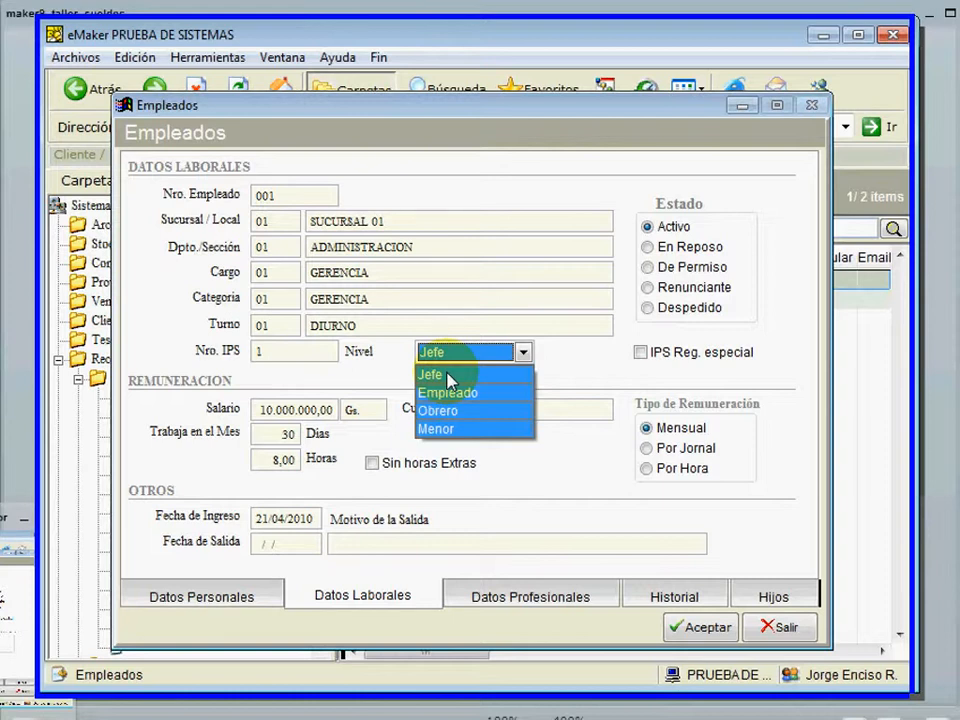
pyautogui.click(465, 357)
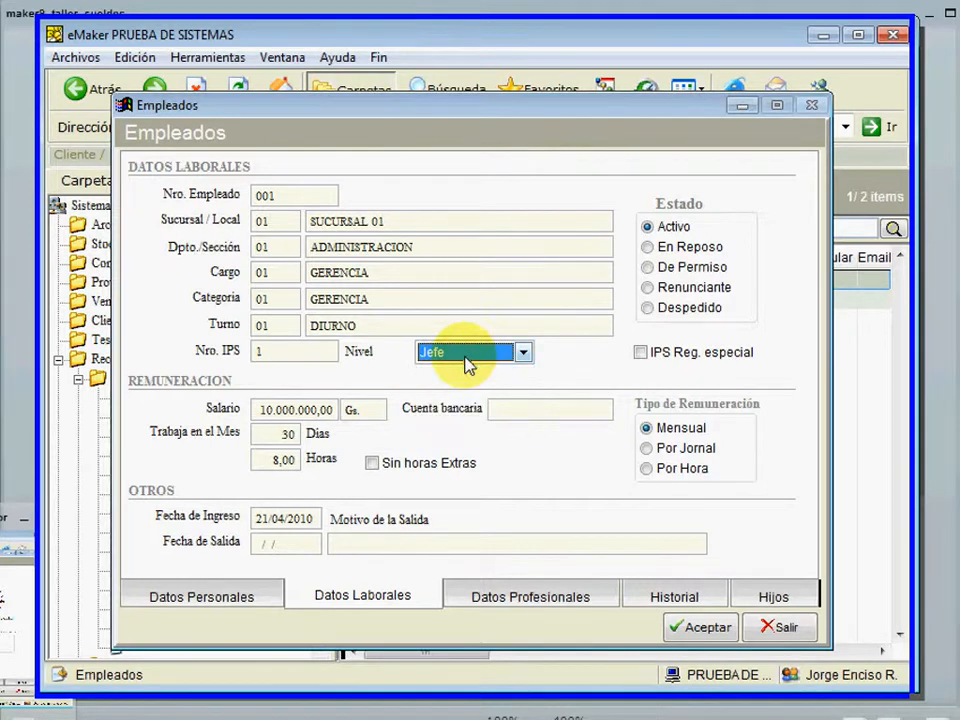
pyautogui.click(246, 595)
pyautogui.click(306, 318)
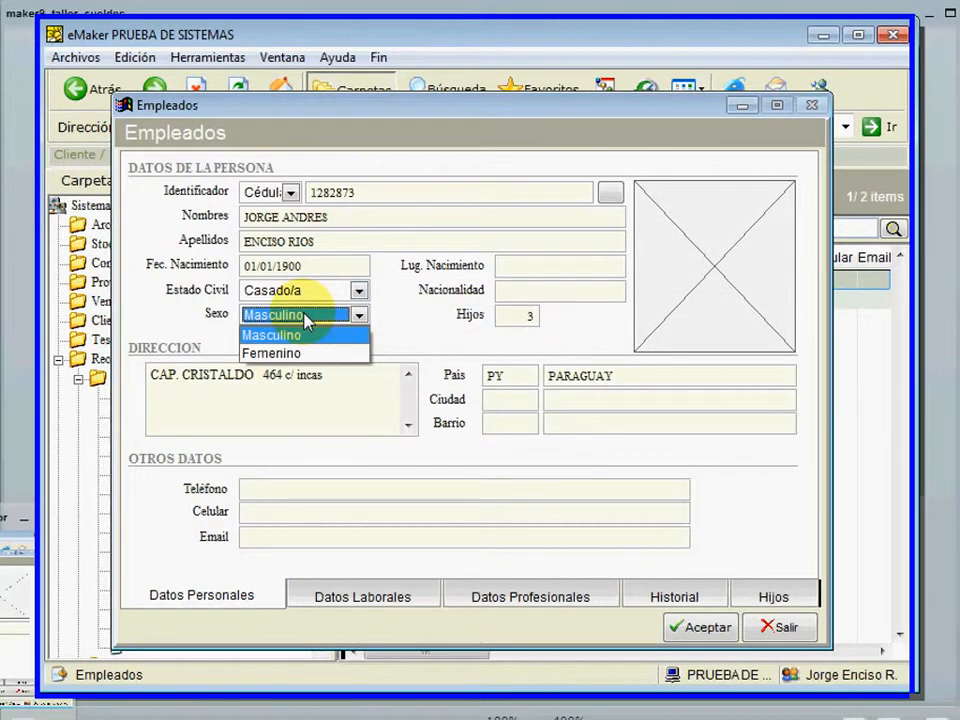
pyautogui.click(306, 318)
pyautogui.click(368, 604)
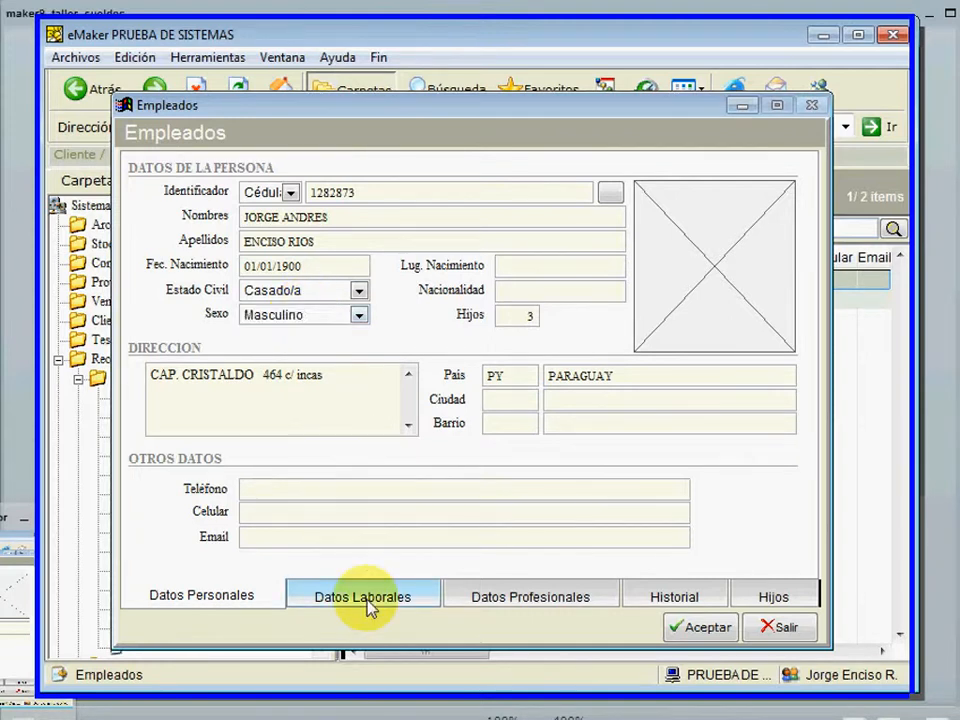
pyautogui.click(250, 598)
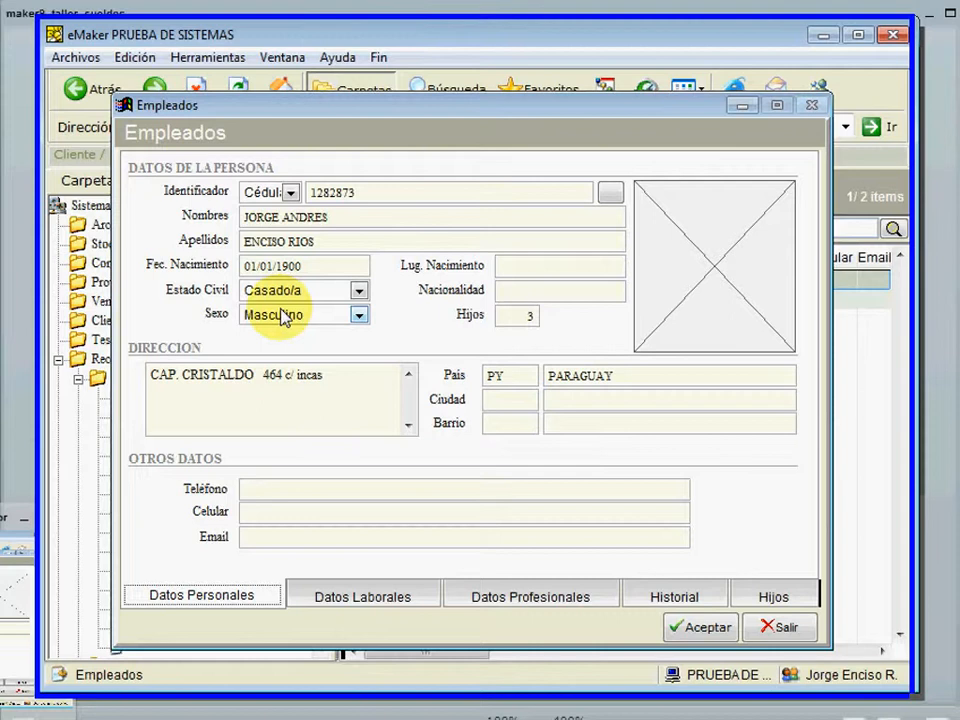
pyautogui.click(386, 604)
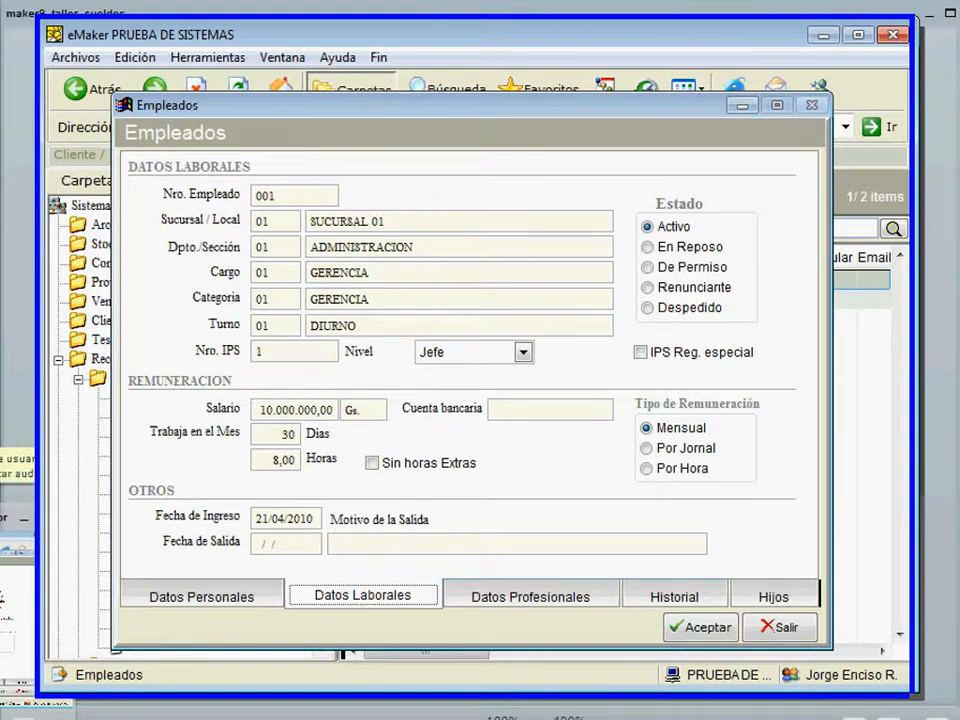
pyautogui.hotkey('alt', 'Tab')
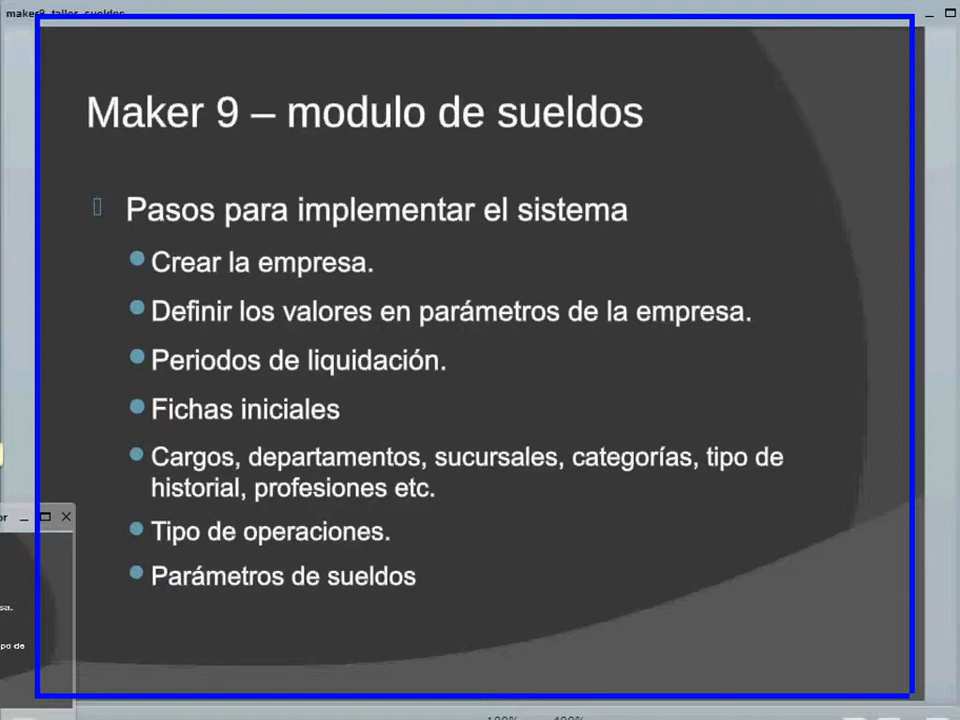
pyautogui.click(358, 712)
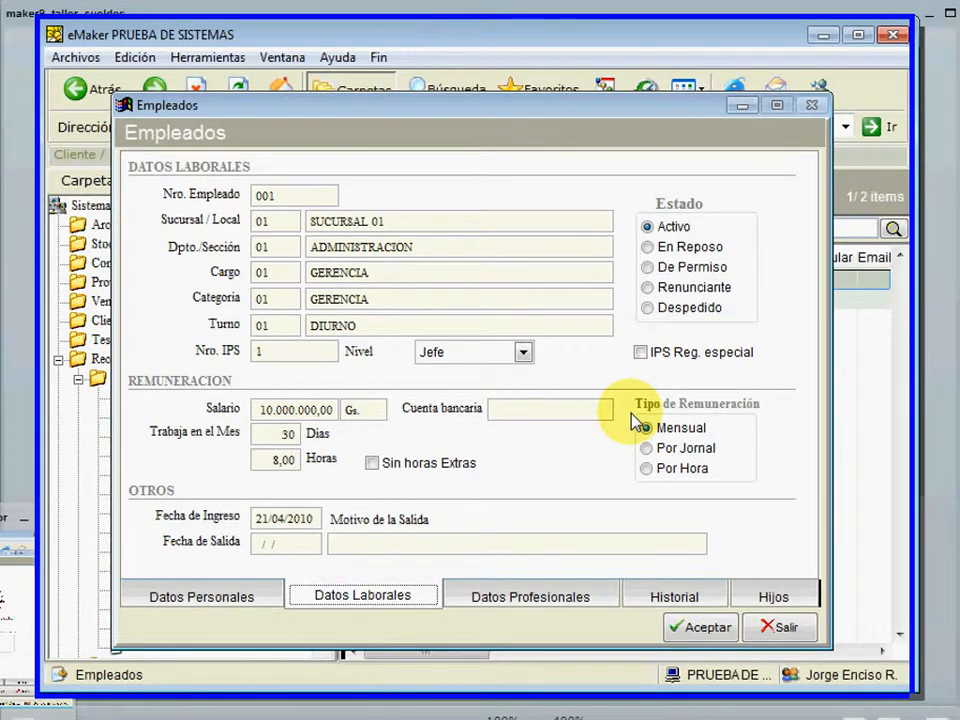
# - Show the employee's Datos Profesionales and examine the Profesión, Nivel Academico, Curriculum and Referencias fields
pyautogui.click(540, 598)
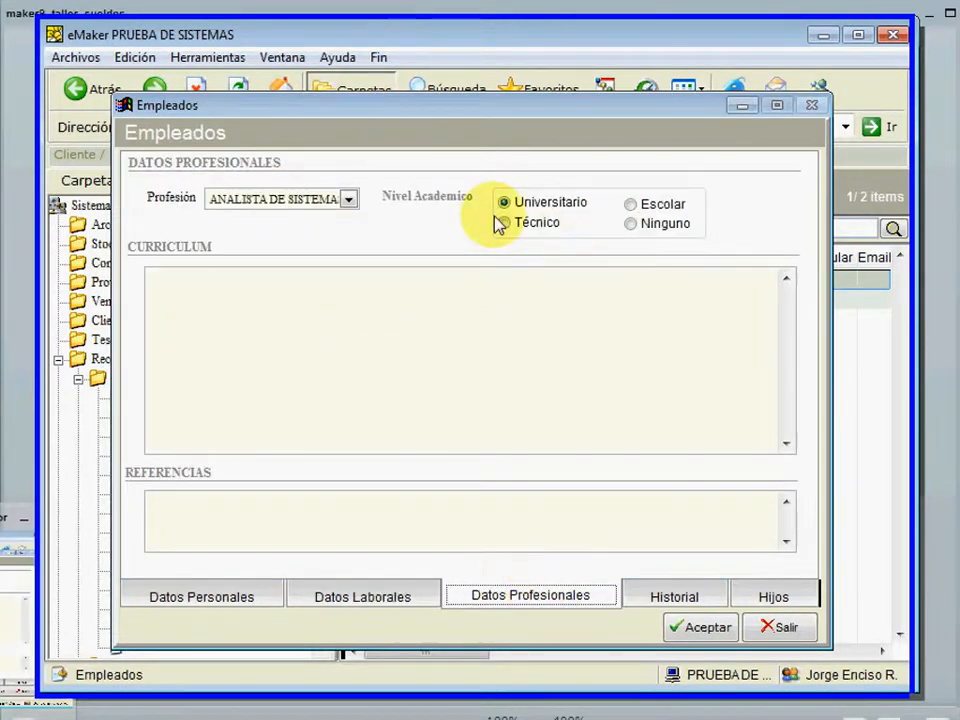
pyautogui.click(349, 199)
pyautogui.click(338, 200)
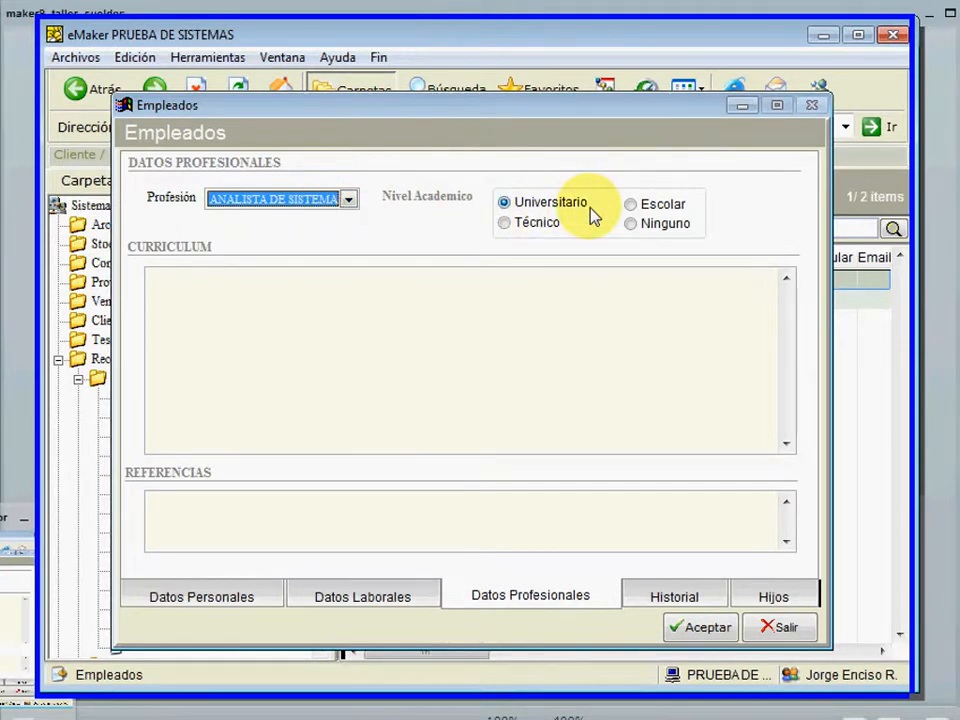
pyautogui.click(238, 311)
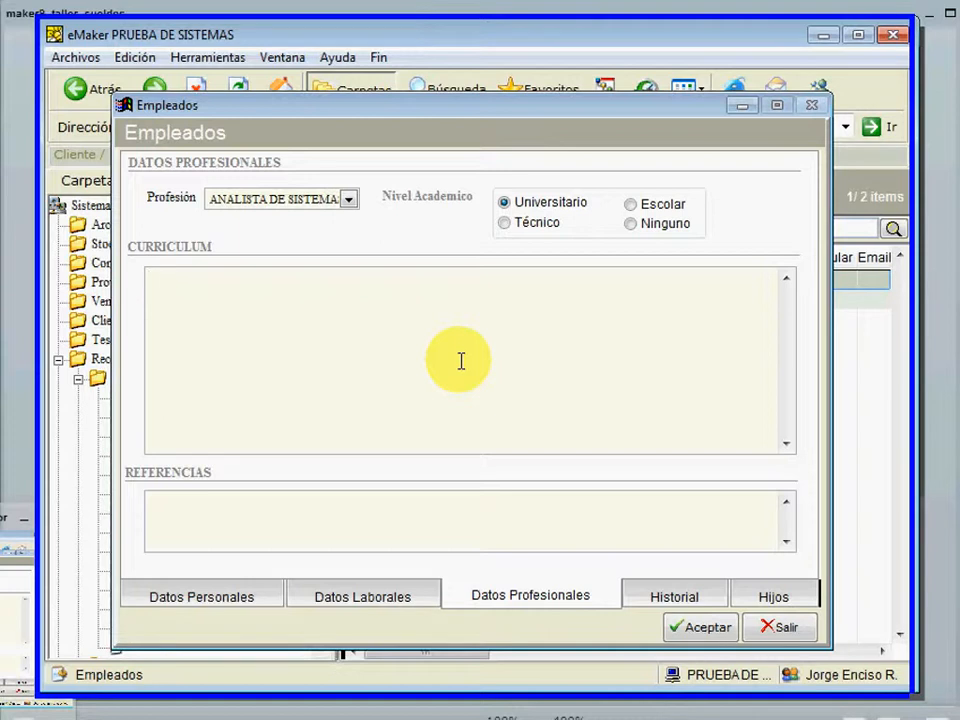
pyautogui.click(440, 500)
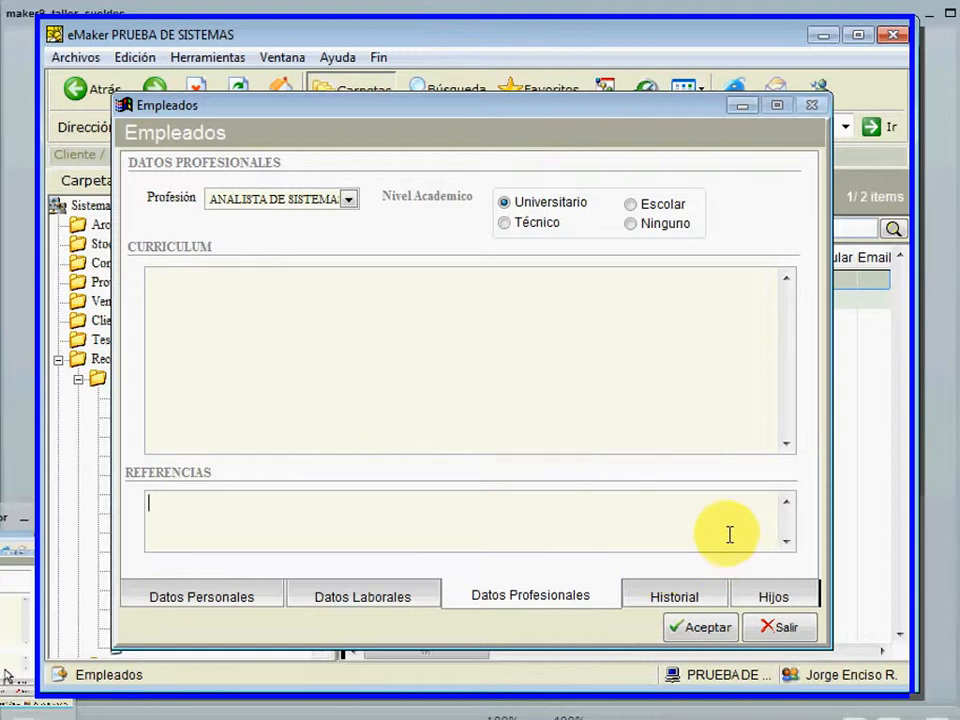
# - Show the employee's Historial, consult the Historial del Empleado file under Recursos Humanos, and return to the employee's file
pyautogui.click(697, 592)
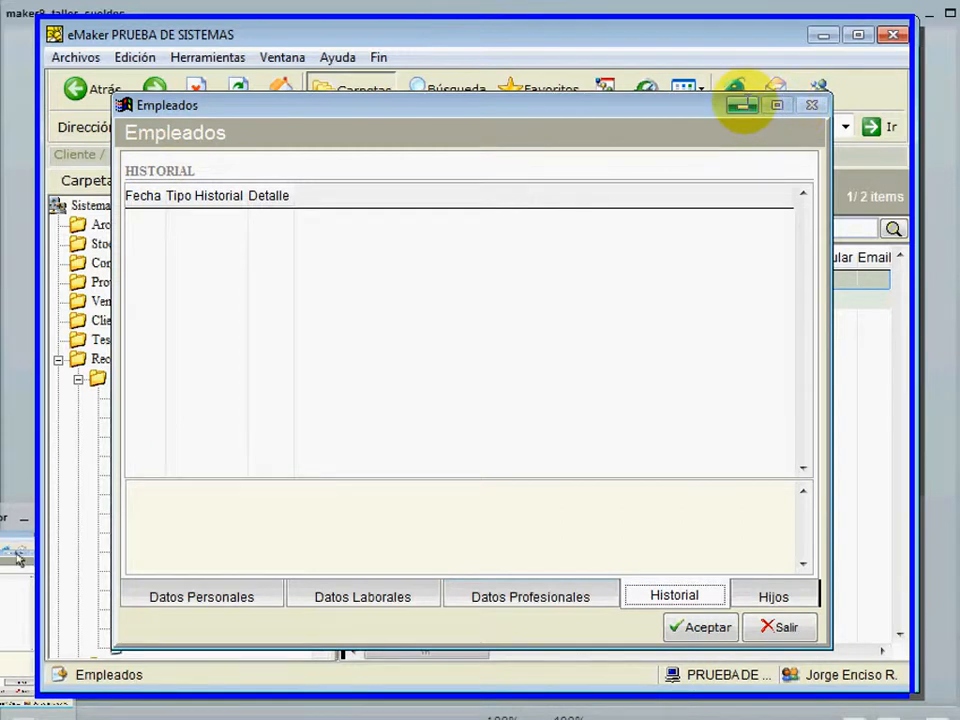
pyautogui.click(742, 104)
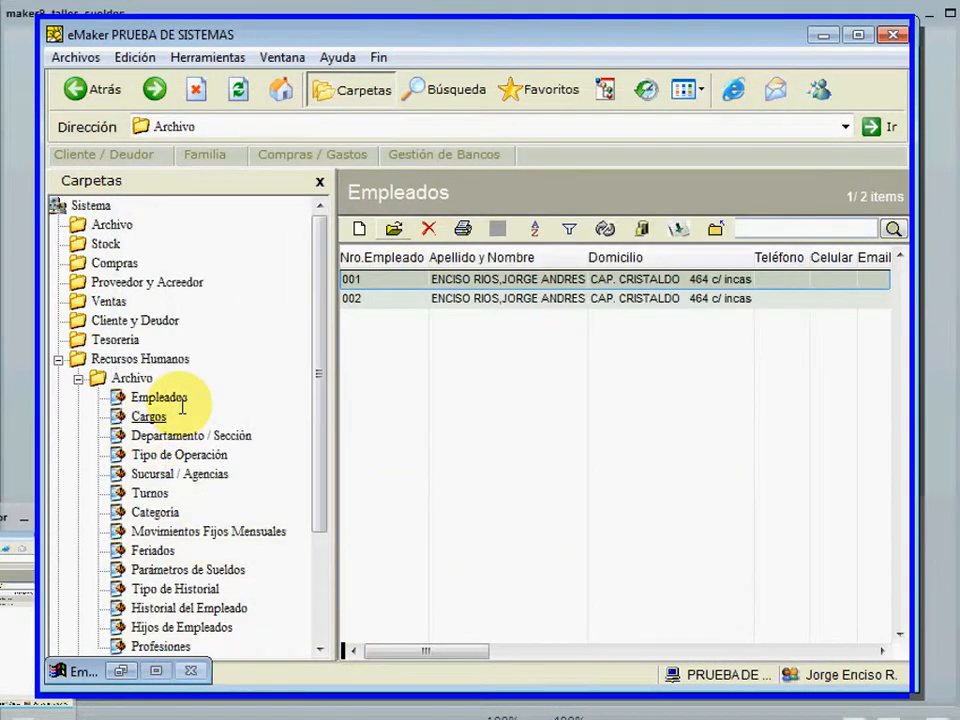
pyautogui.moveTo(321, 401); pyautogui.dragTo(318, 490)
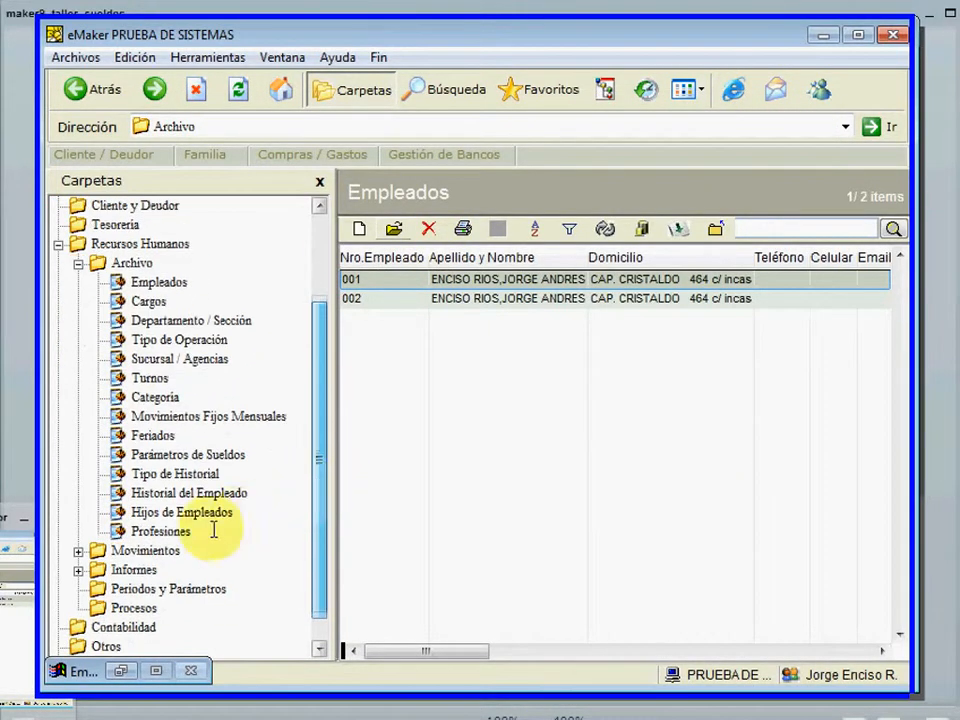
pyautogui.click(161, 490)
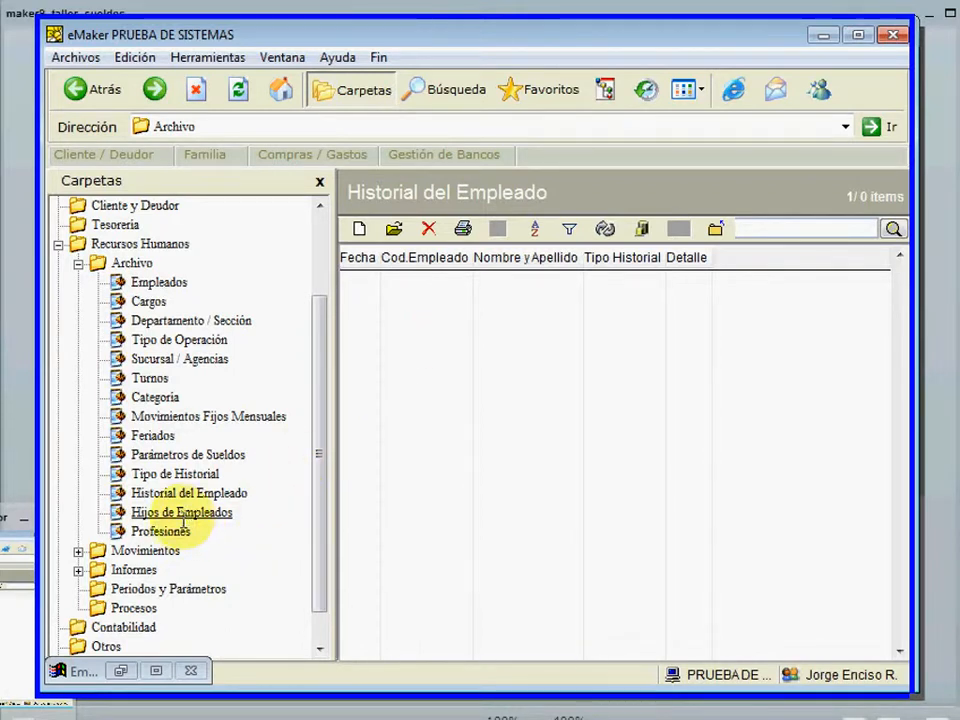
pyautogui.click(117, 671)
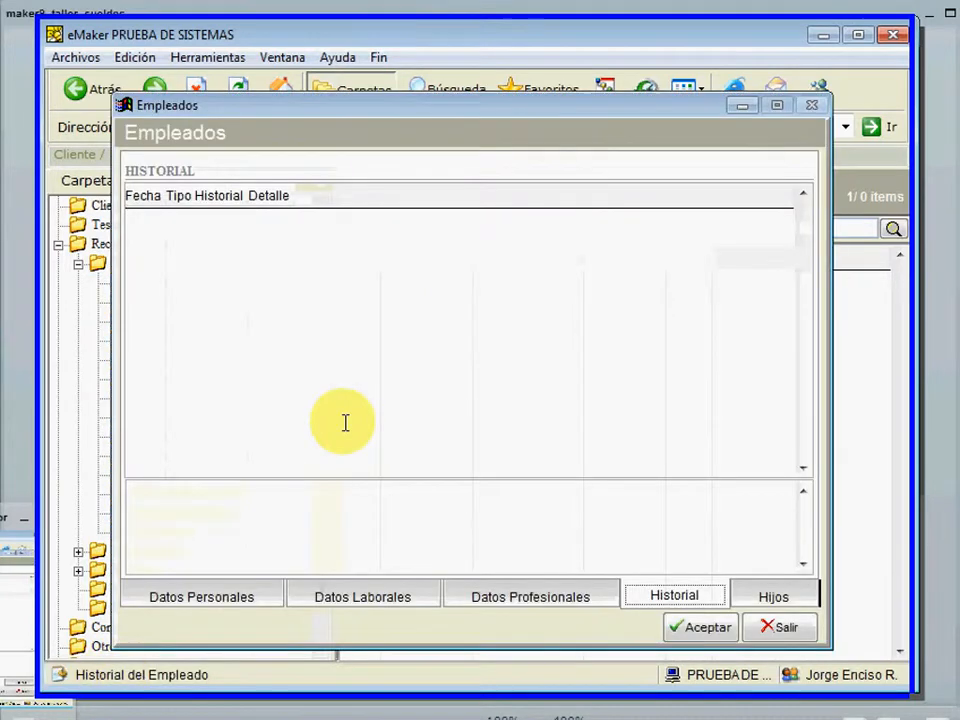
# - Show the employee's Hijos, and examine the first child's record in the Hijos de Empleados file before closing it
pyautogui.click(761, 597)
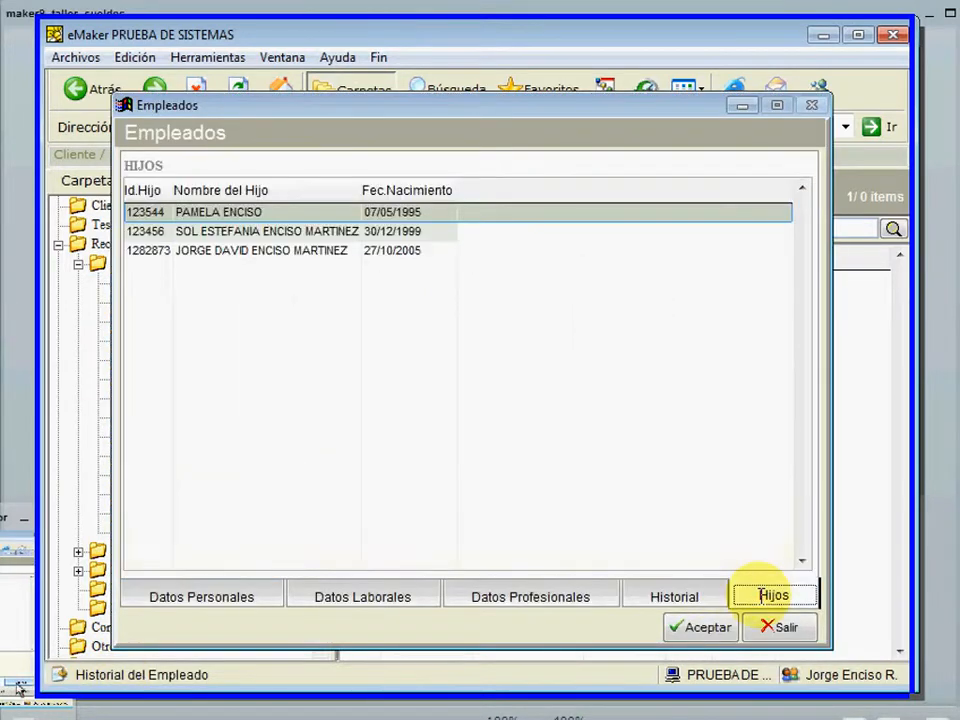
pyautogui.doubleClick(302, 228)
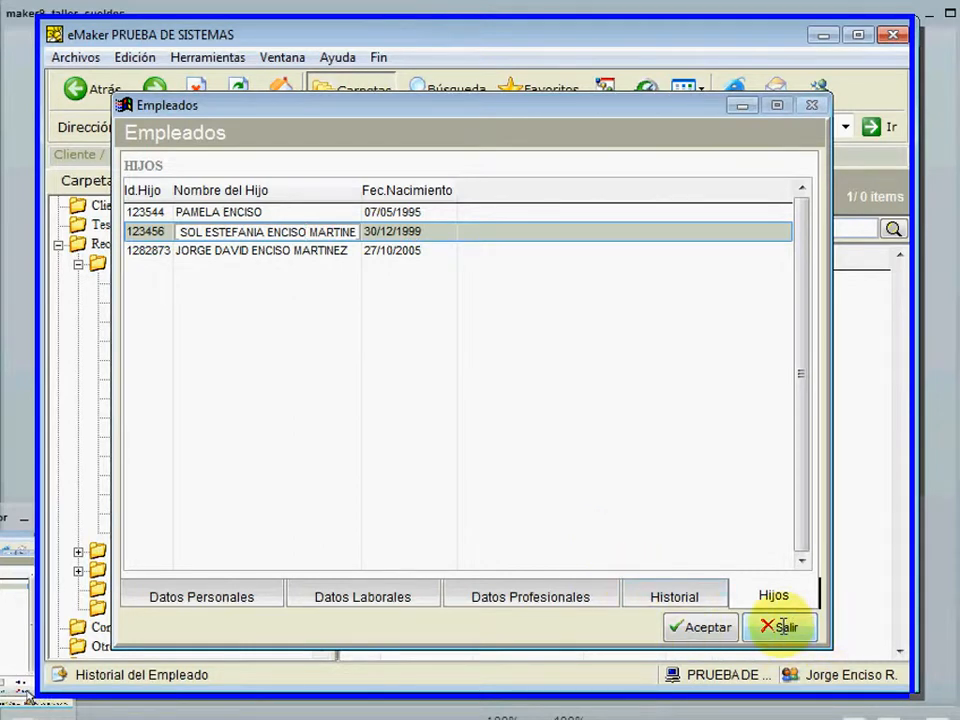
pyautogui.click(743, 104)
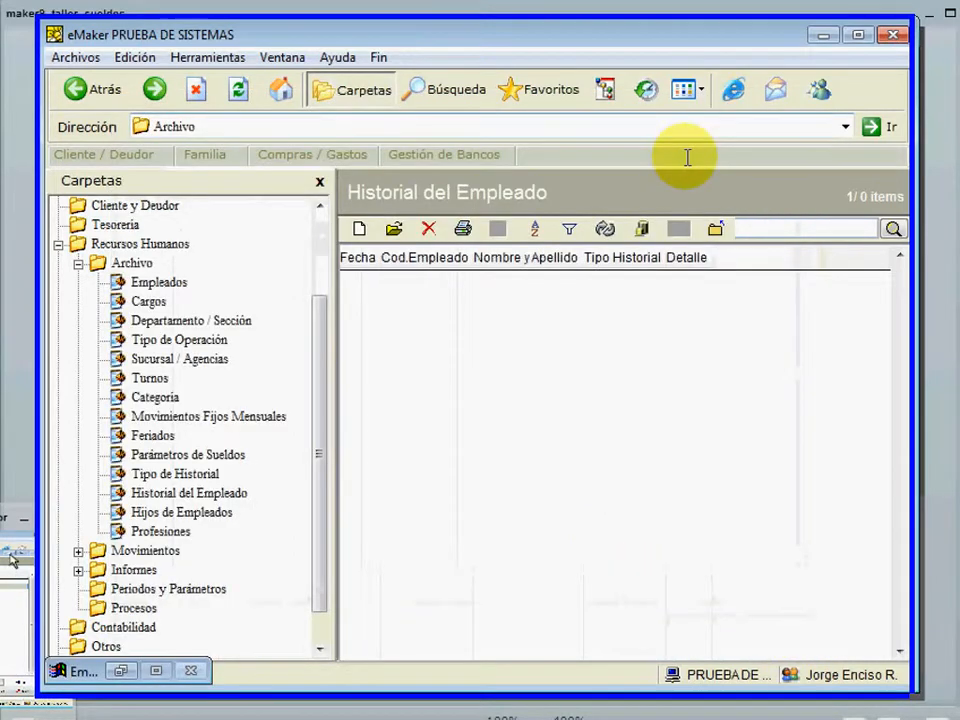
pyautogui.click(160, 510)
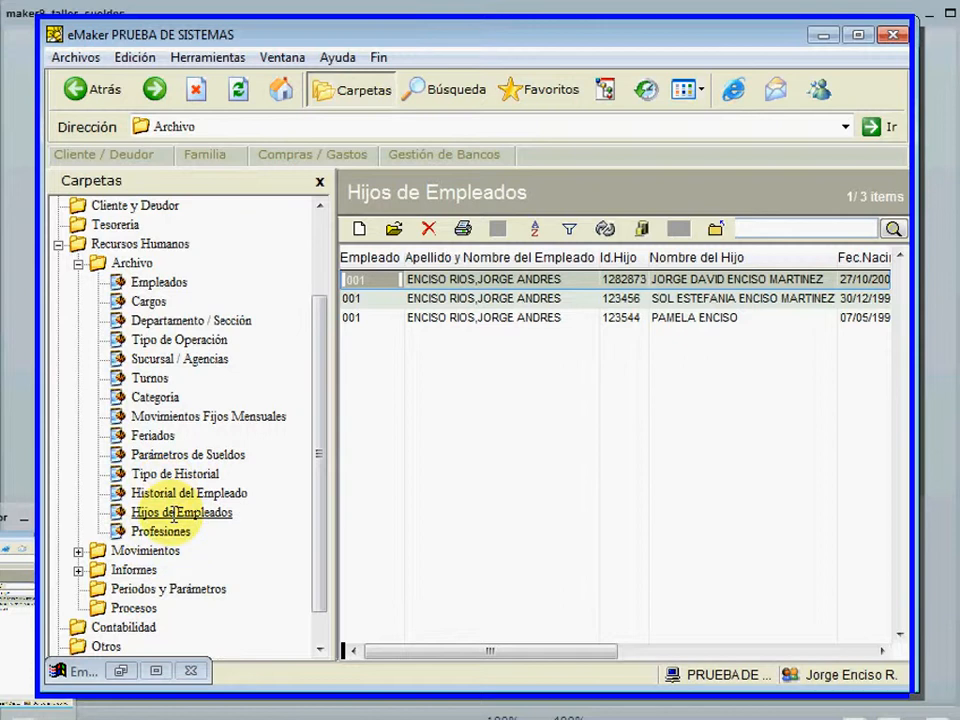
pyautogui.doubleClick(494, 281)
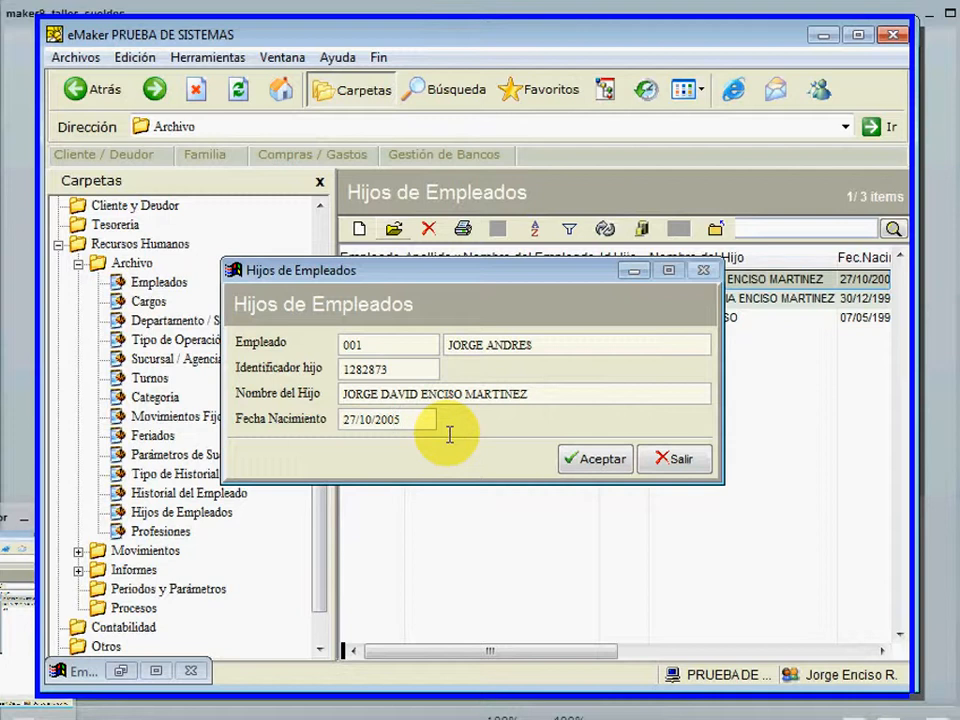
pyautogui.click(664, 460)
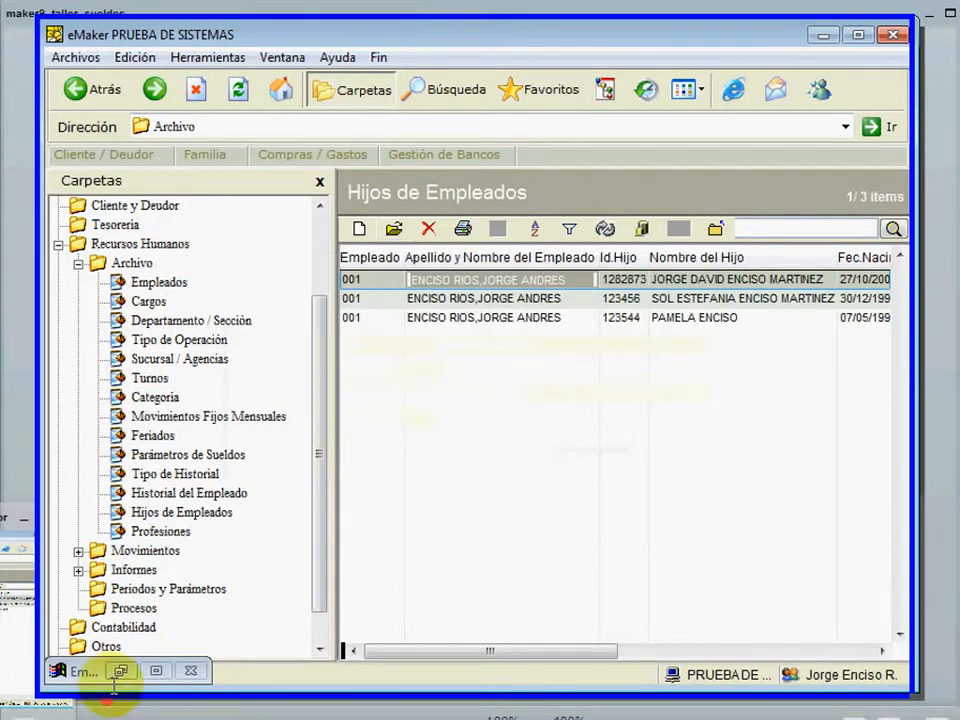
# - Return to the employee's file and review Historial, Datos Profesionales and Datos Personales
pyautogui.click(120, 671)
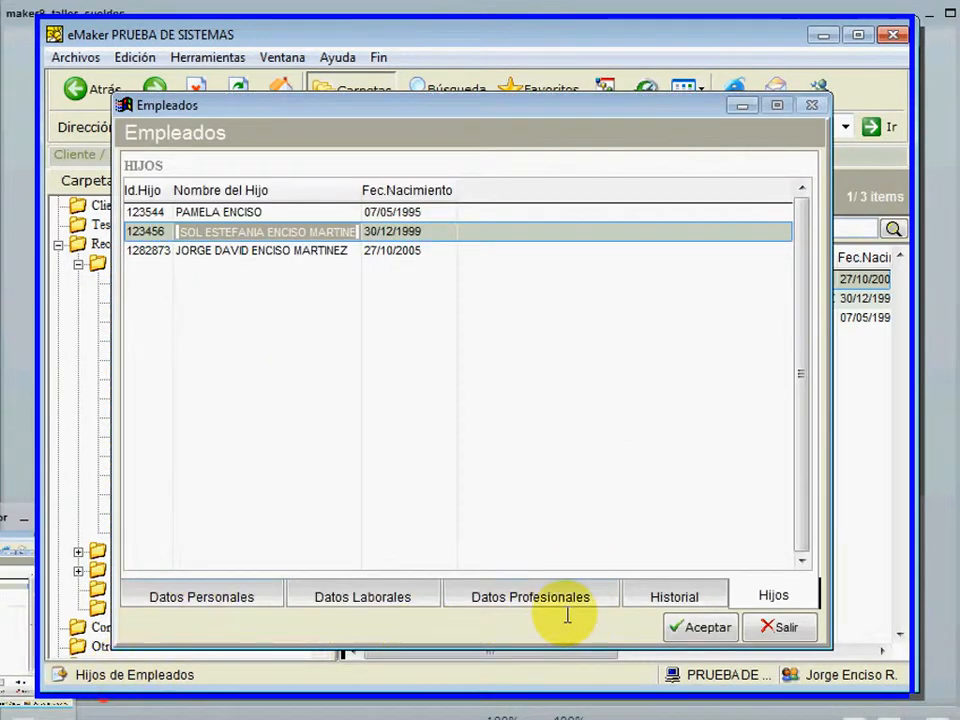
pyautogui.click(654, 595)
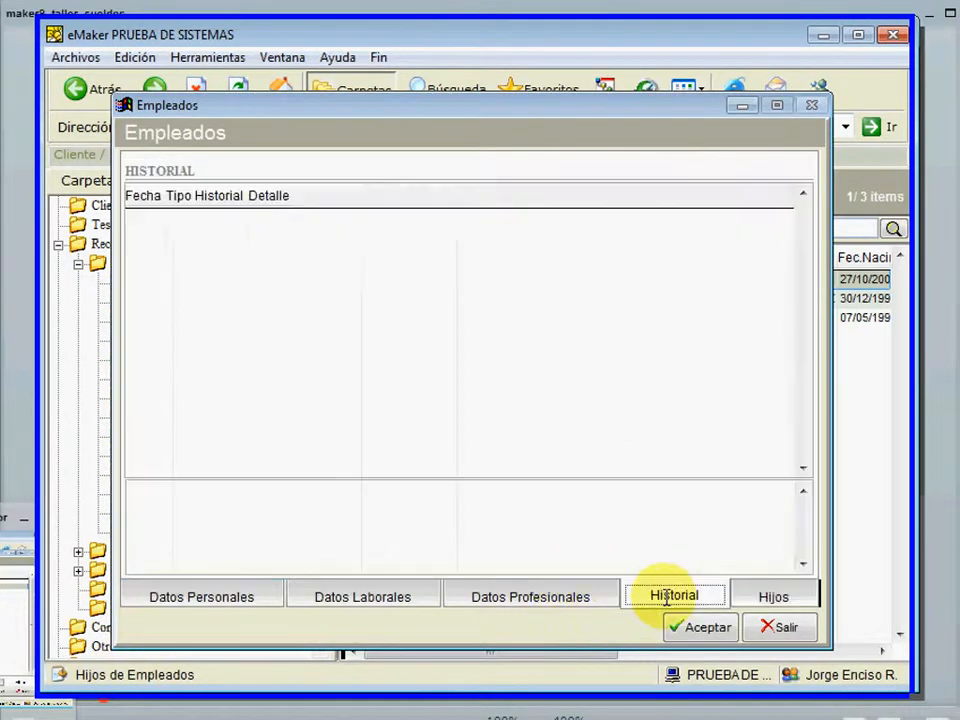
pyautogui.click(547, 597)
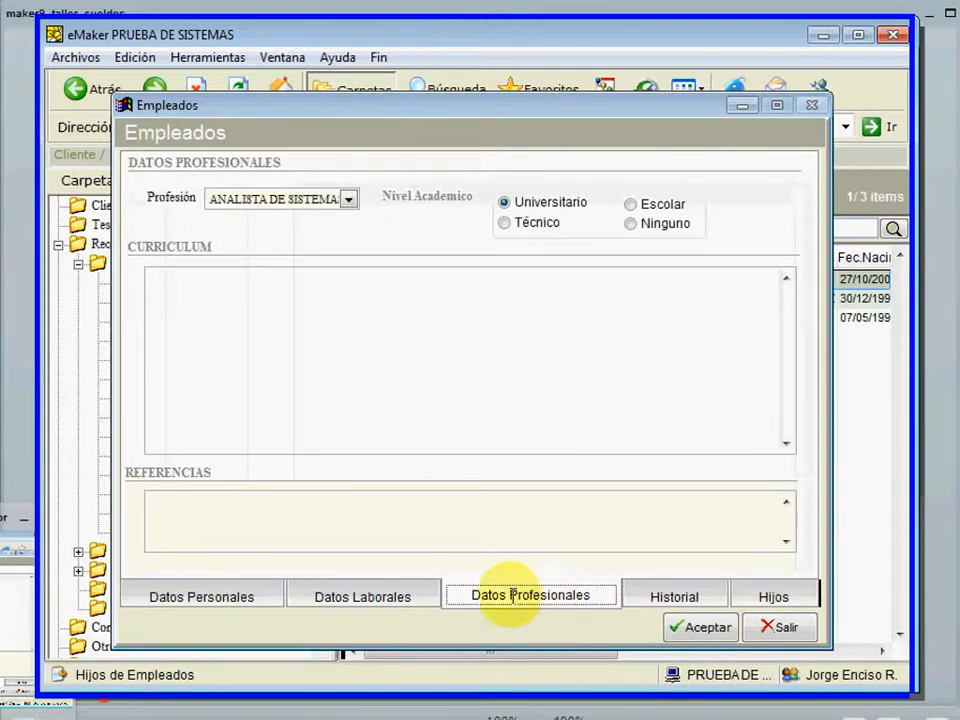
pyautogui.click(178, 600)
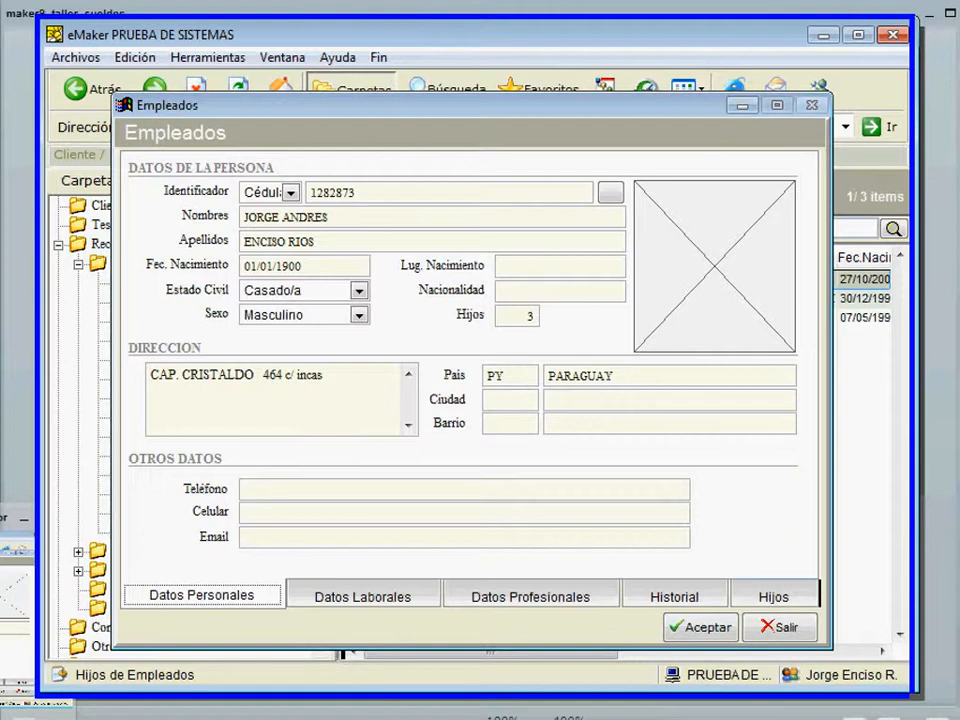
# - Switch to the presentation to review the system's implementation steps, then return to eMaker and exit the employee's file
pyautogui.hotkey('alt', 'Tab')
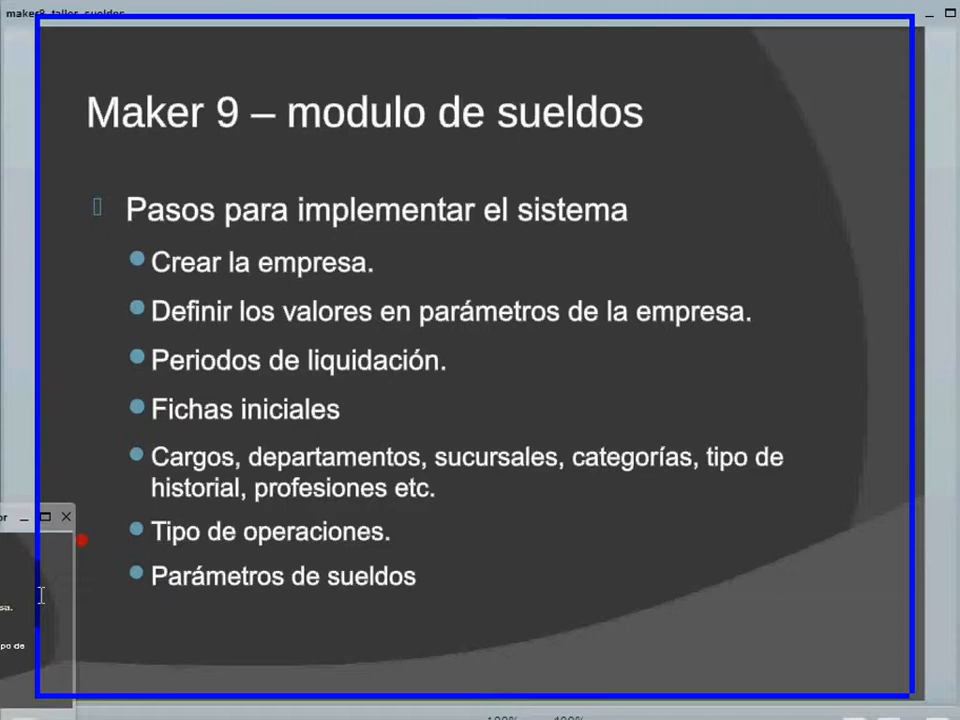
pyautogui.hotkey('alt', 'Tab')
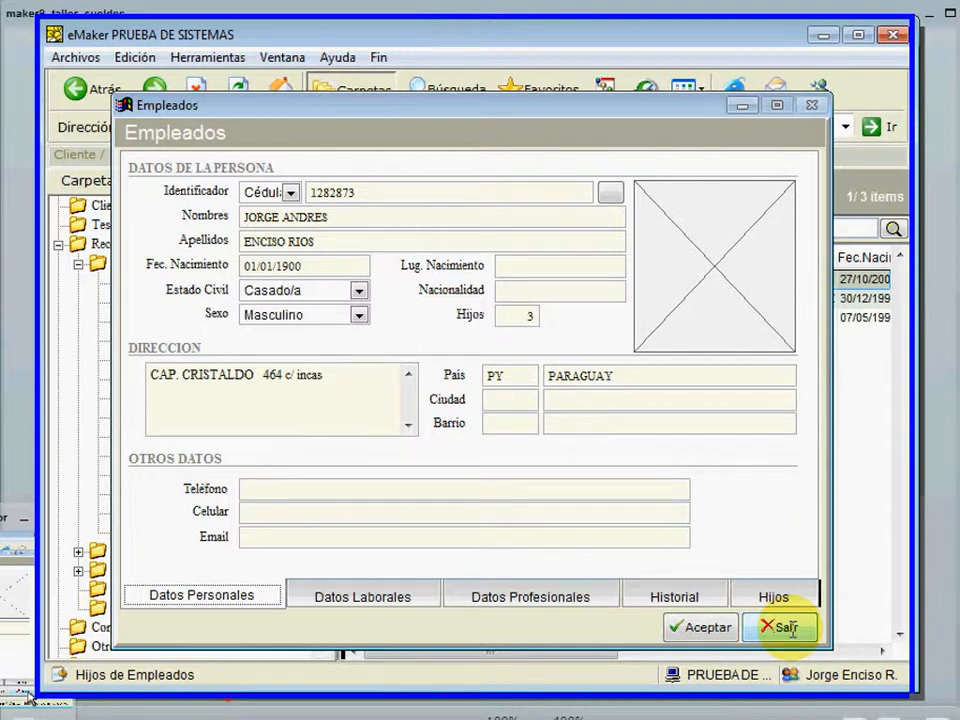
pyautogui.click(787, 627)
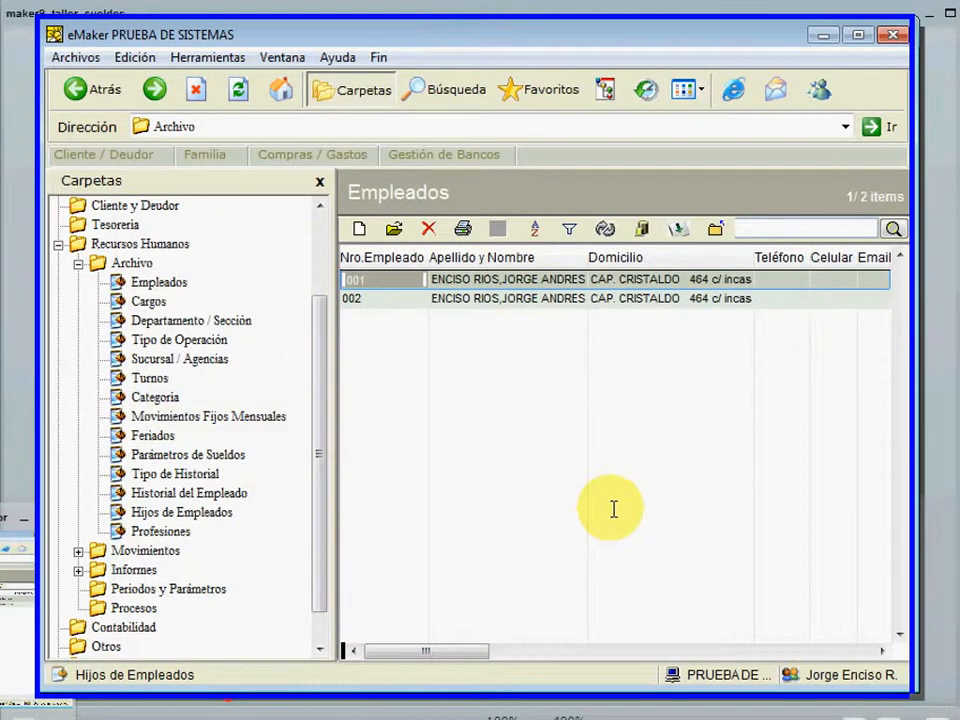